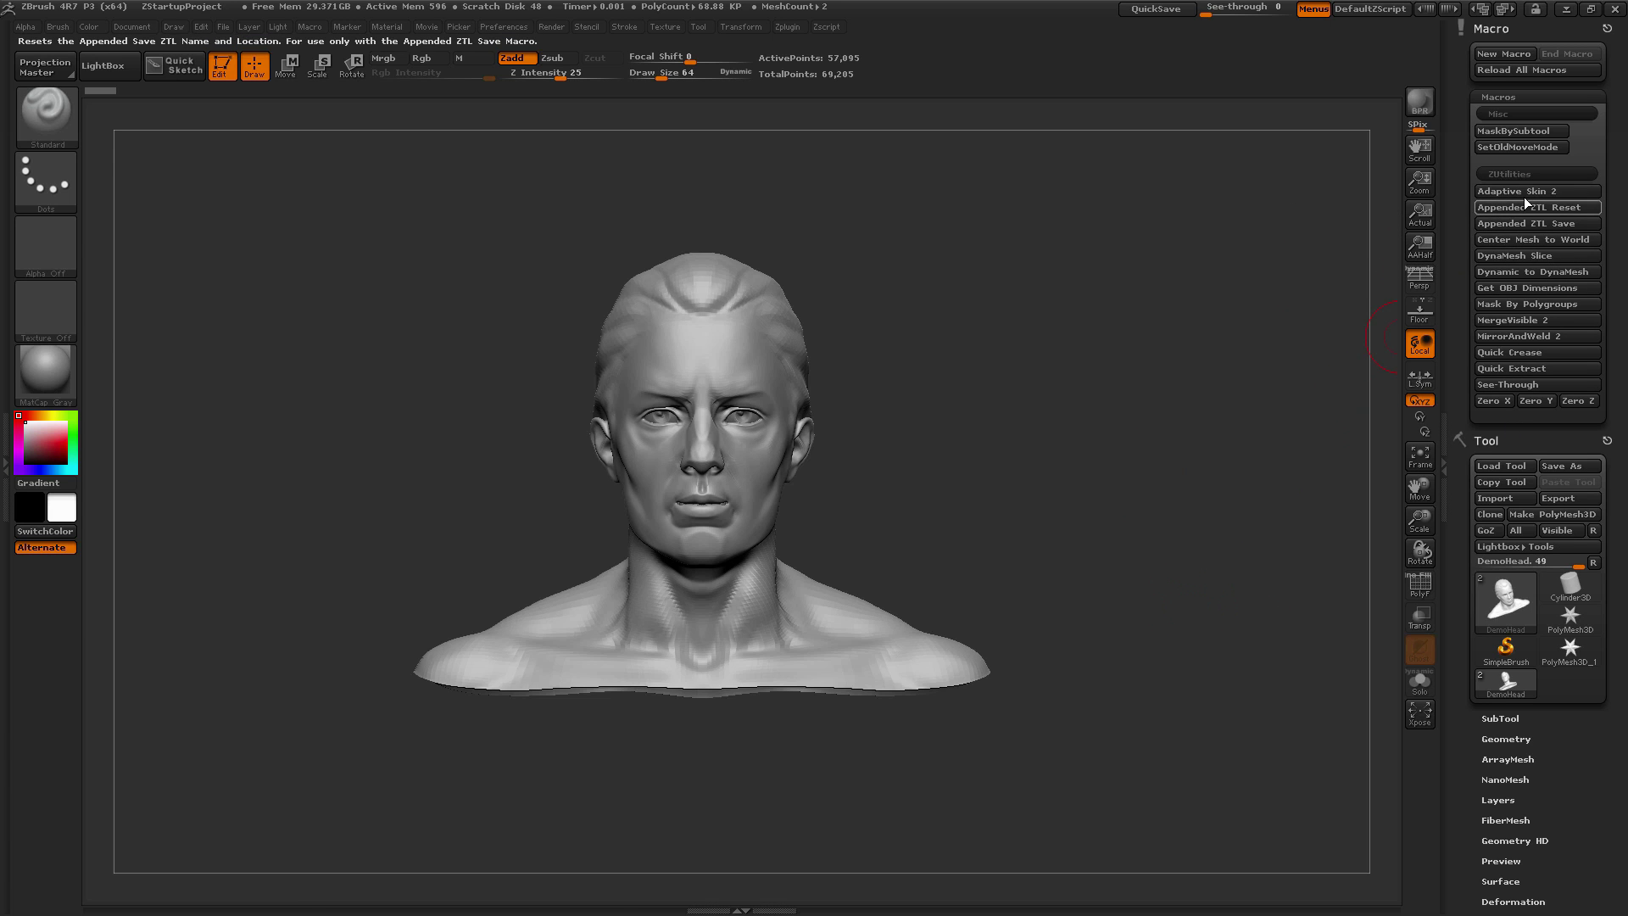
# Switch to the ZSphere tool and build an L-shaped chain of three ZSpheres by adding an end sphere and bending a middle one downward
pyautogui.click(1508, 689)
pyautogui.click(1301, 667)
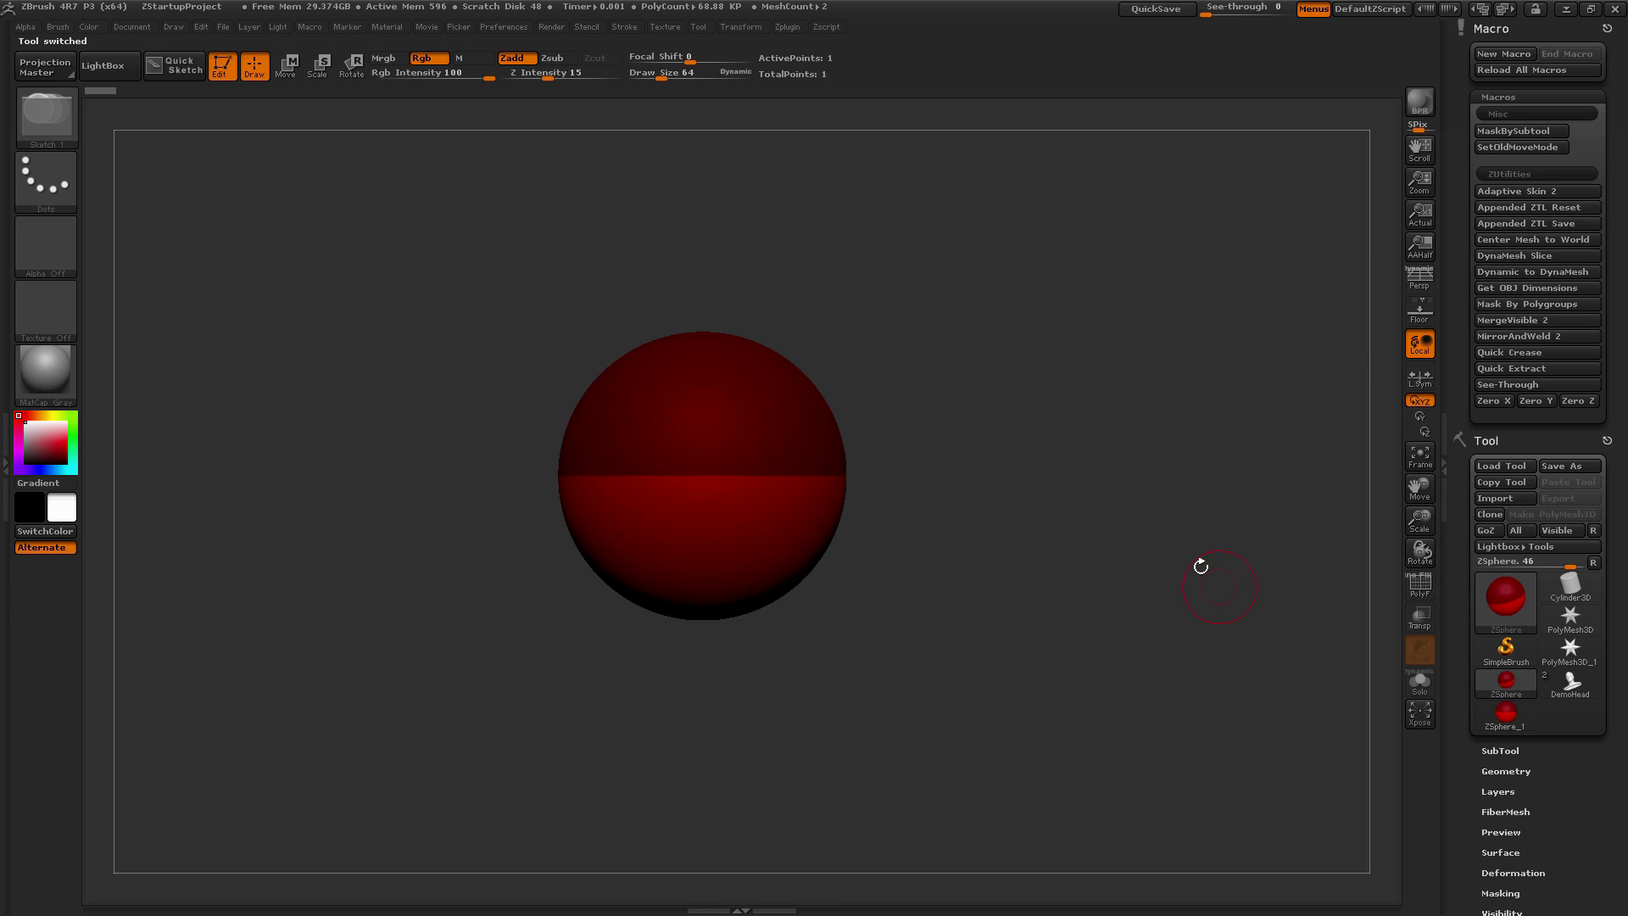
pyautogui.moveTo(744, 423); pyautogui.dragTo(1036, 204)
pyautogui.press('w')
pyautogui.press('q')
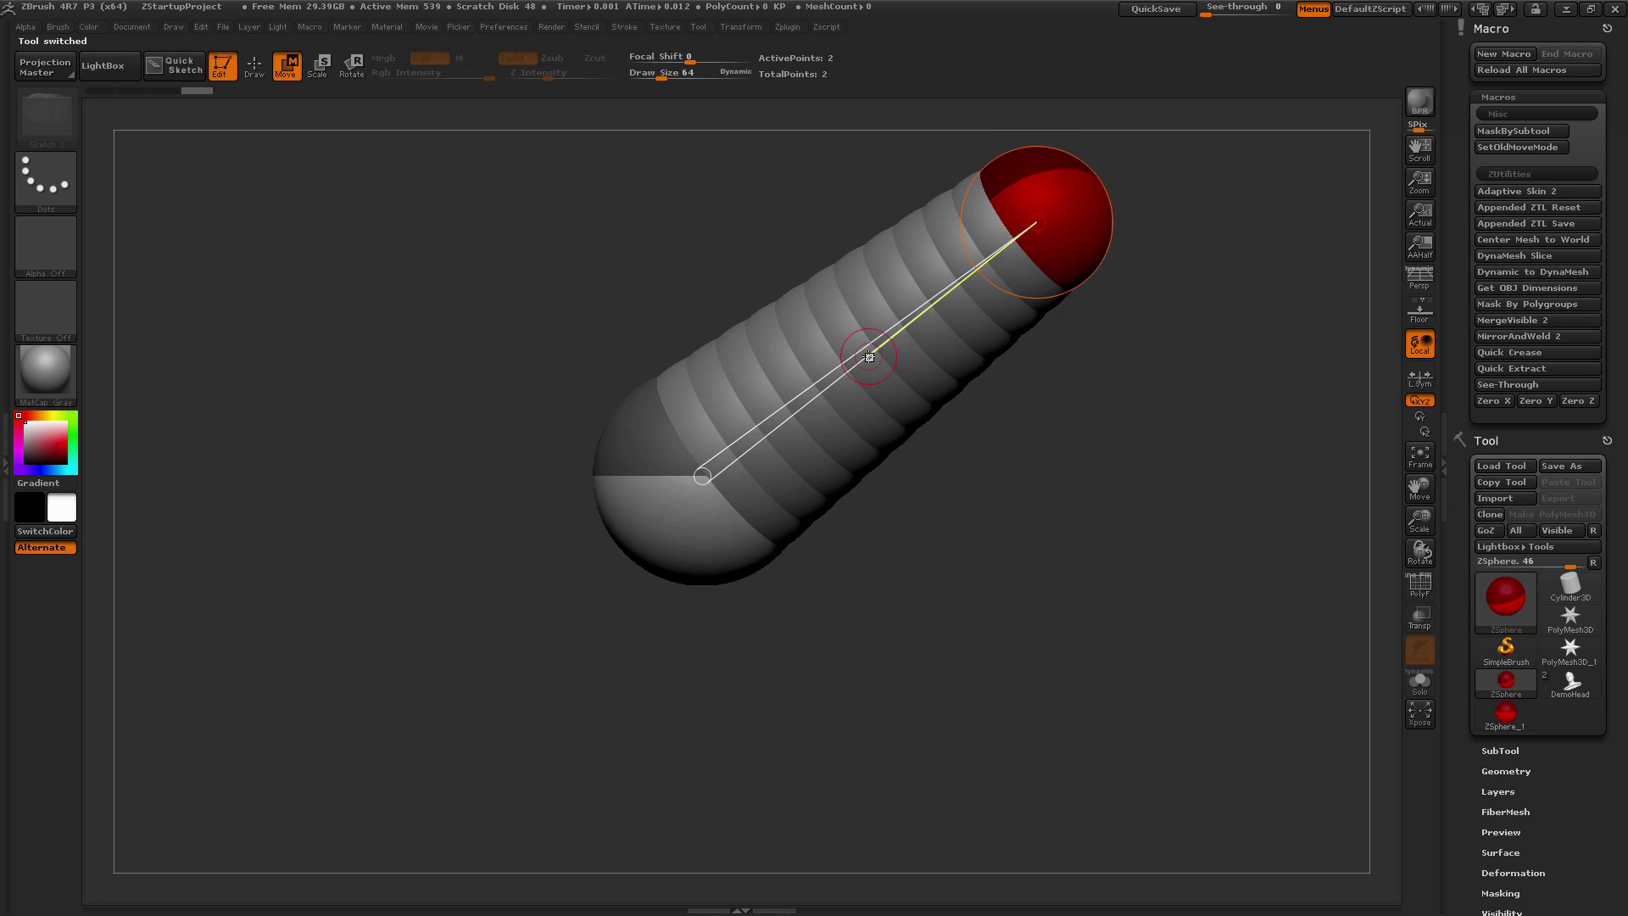
pyautogui.click(856, 371)
pyautogui.press('w')
pyautogui.moveTo(857, 370); pyautogui.dragTo(952, 501)
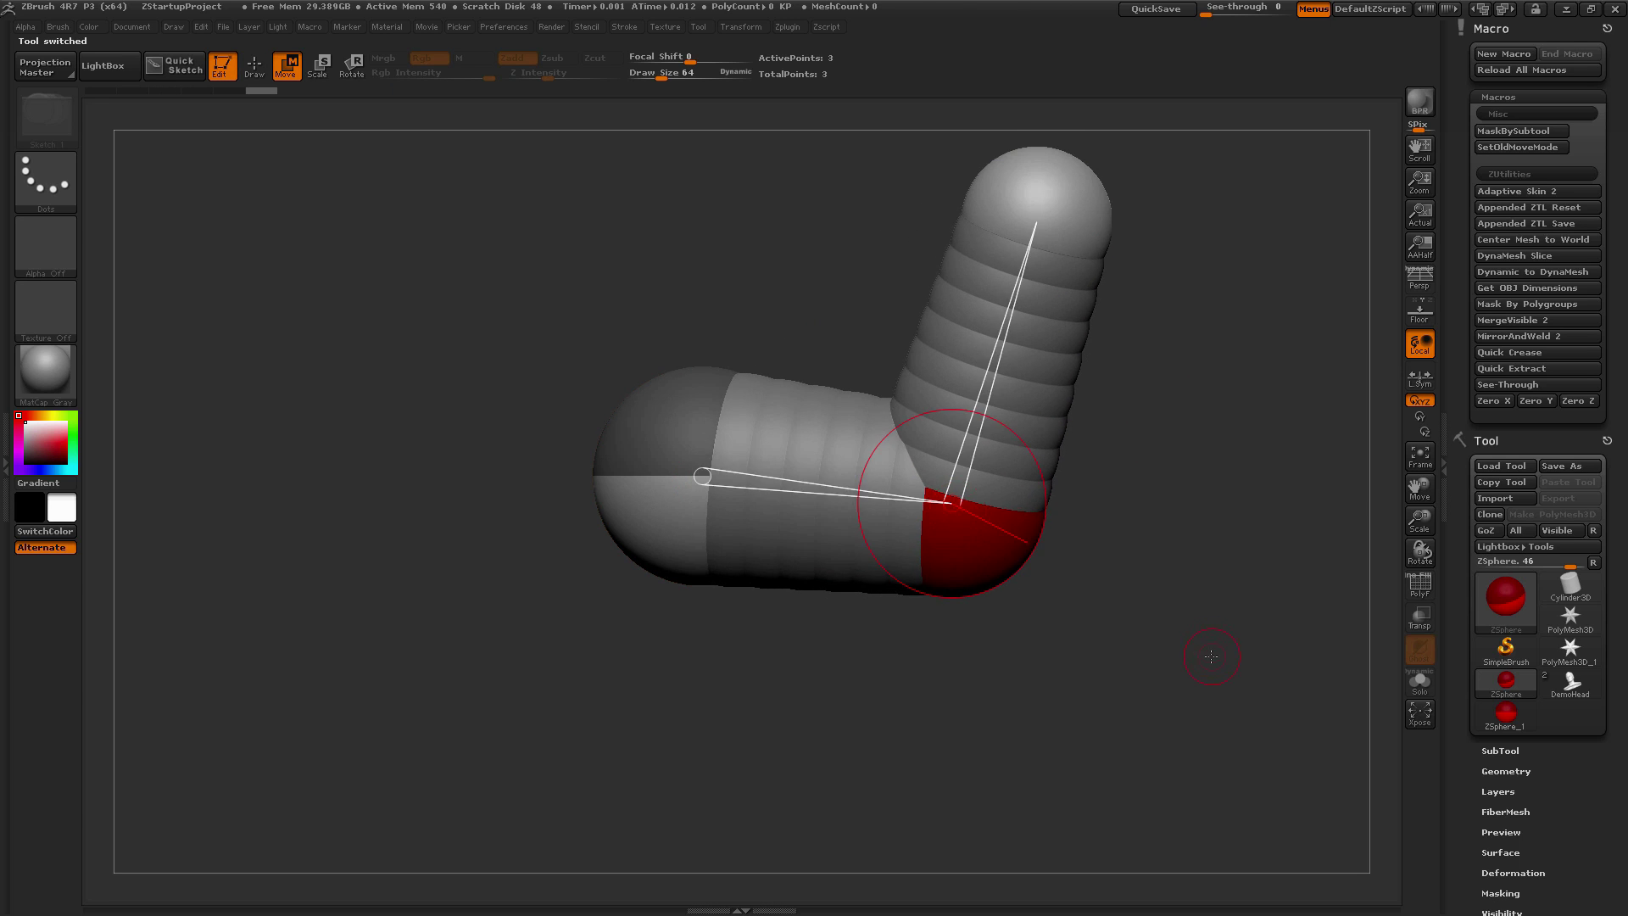
# Convert the ZSphere chain into a polygon mesh with the Adaptive Skin 2 macro
pyautogui.moveTo(1210, 656); pyautogui.dragTo(1162, 703)
pyautogui.moveTo(1057, 661)
pyautogui.mouseDown()
pyautogui.moveTo(973, 676)
pyautogui.moveTo(1037, 651)
pyautogui.mouseUp()
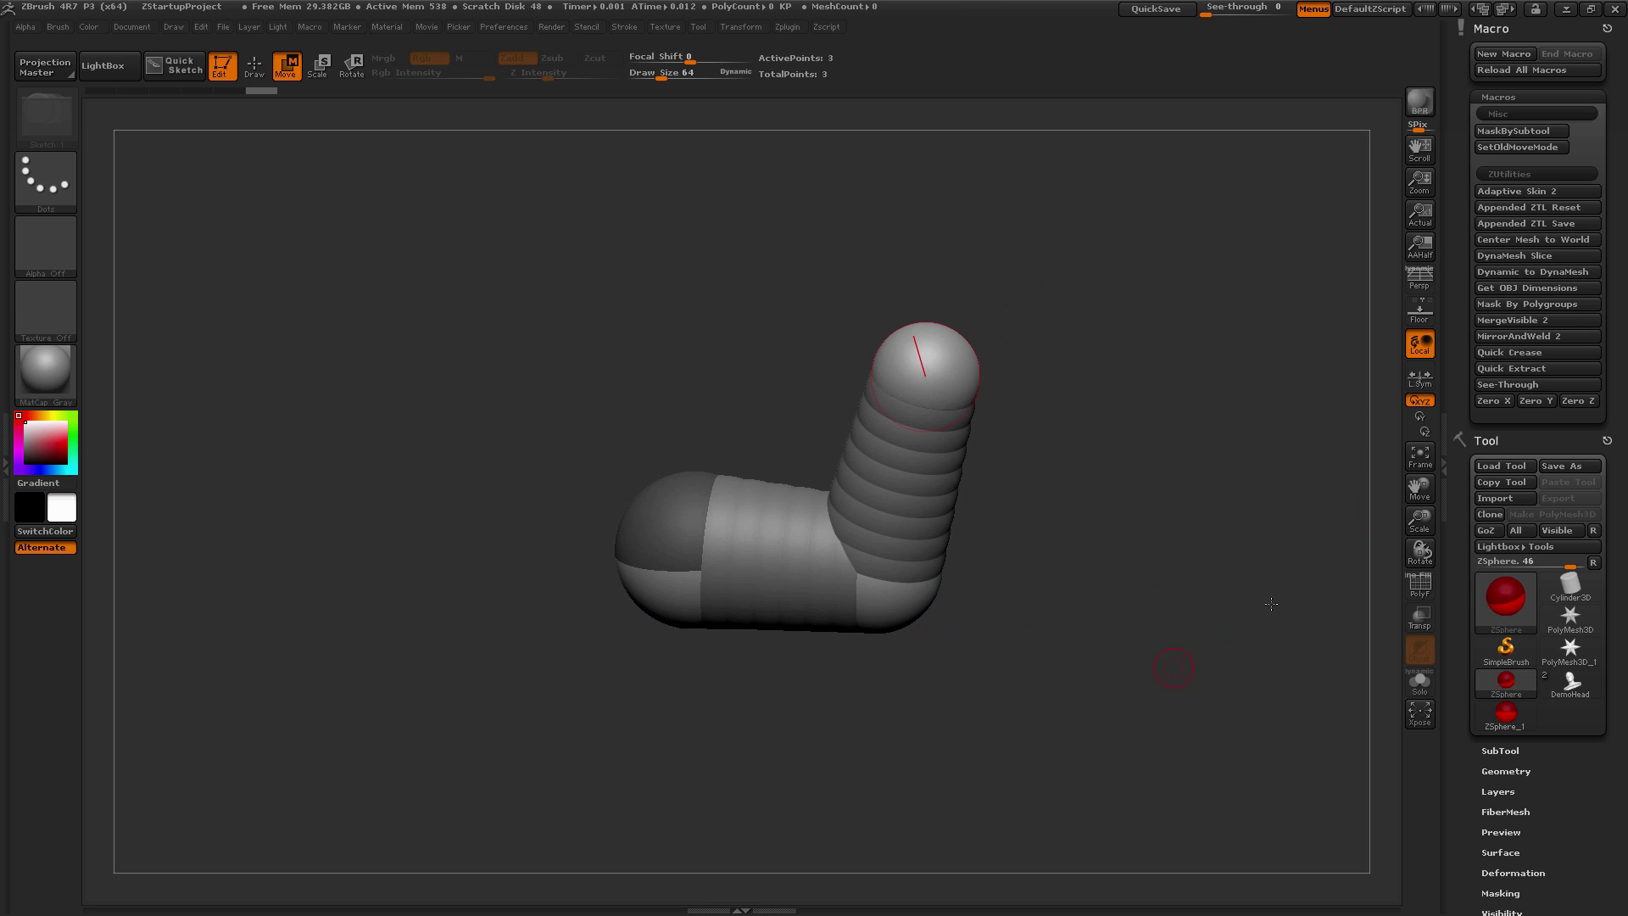
pyautogui.moveTo(1119, 401); pyautogui.dragTo(1161, 374)
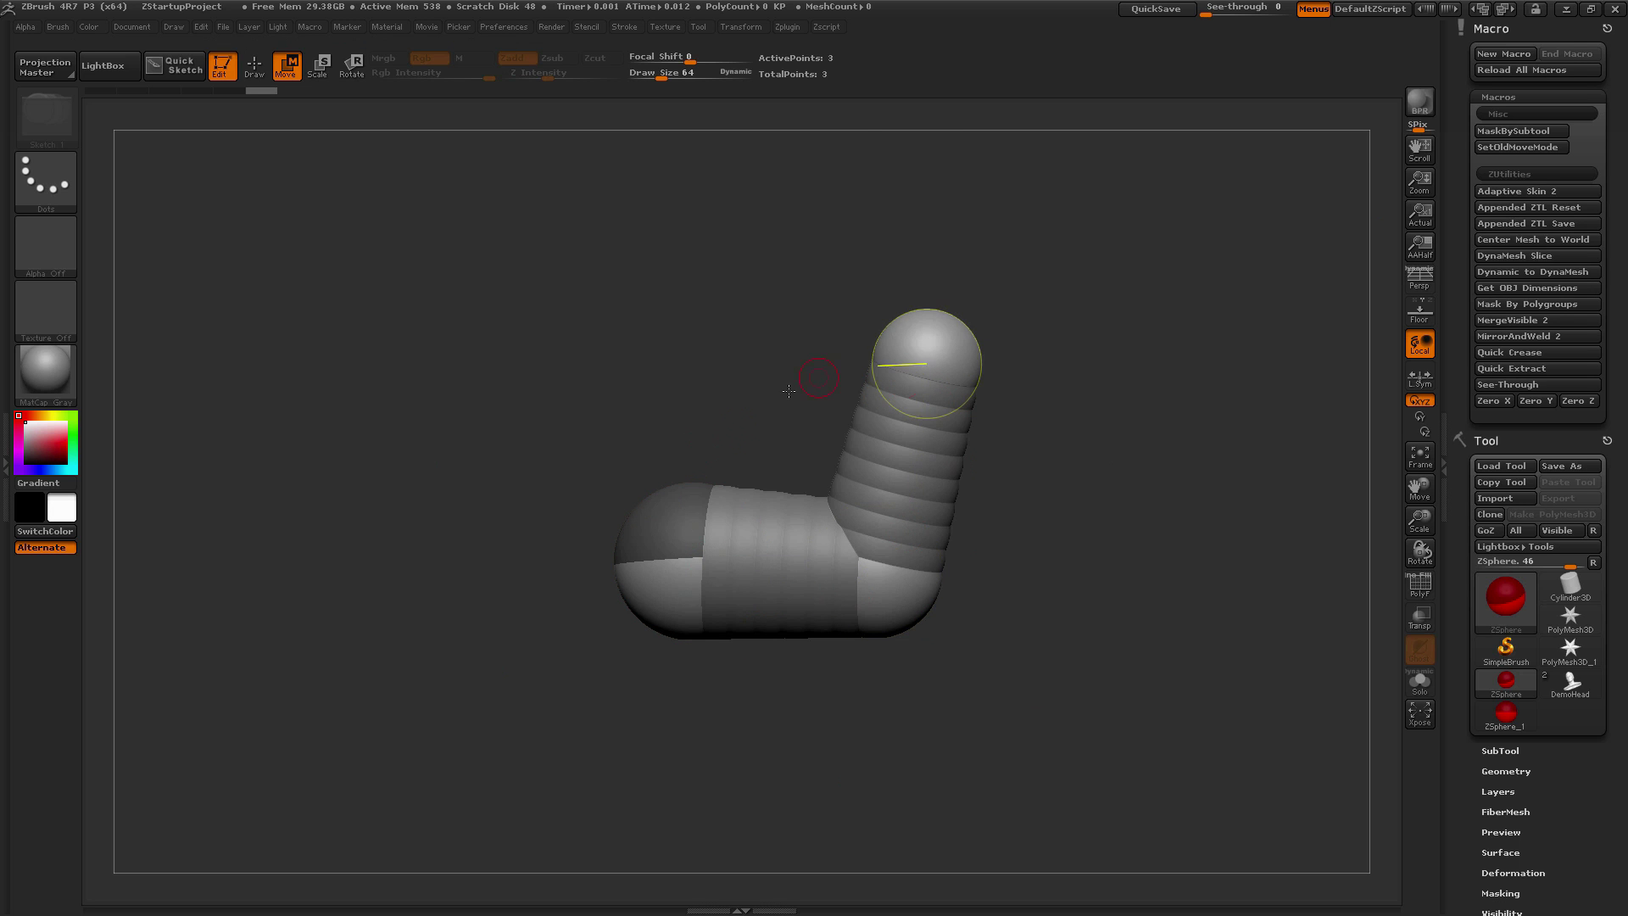
pyautogui.click(1575, 192)
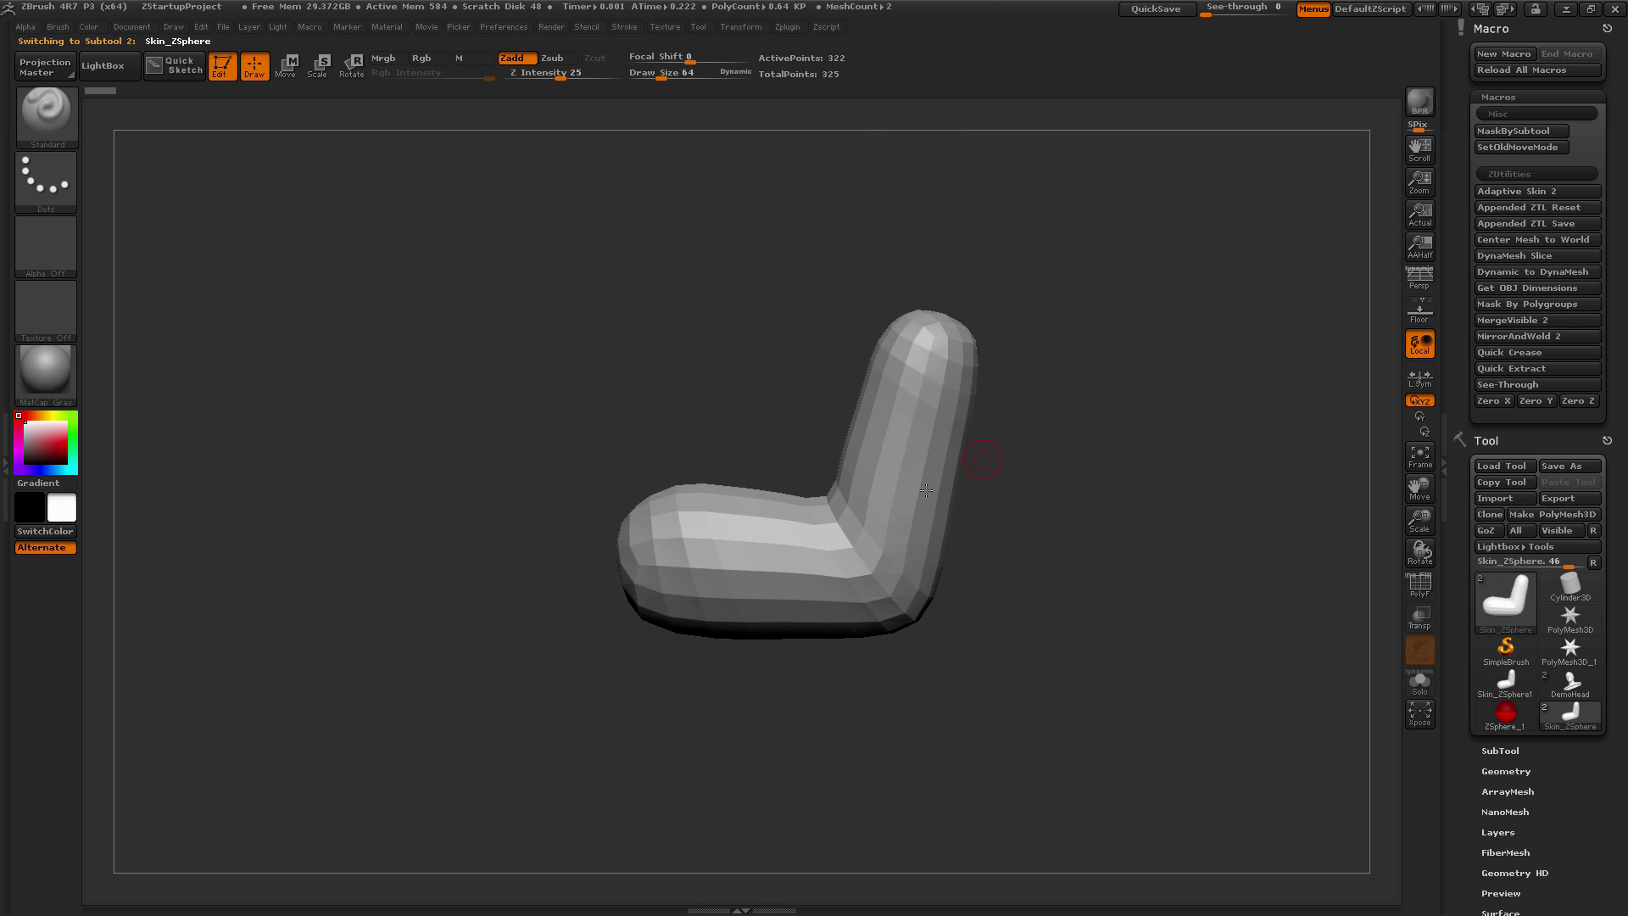
# Examine the skinned mesh and its subtool list, comparing the original ZSphere subtool with the adaptive skin subtool
pyautogui.moveTo(1105, 555); pyautogui.dragTo(1383, 743)
pyautogui.click(1501, 751)
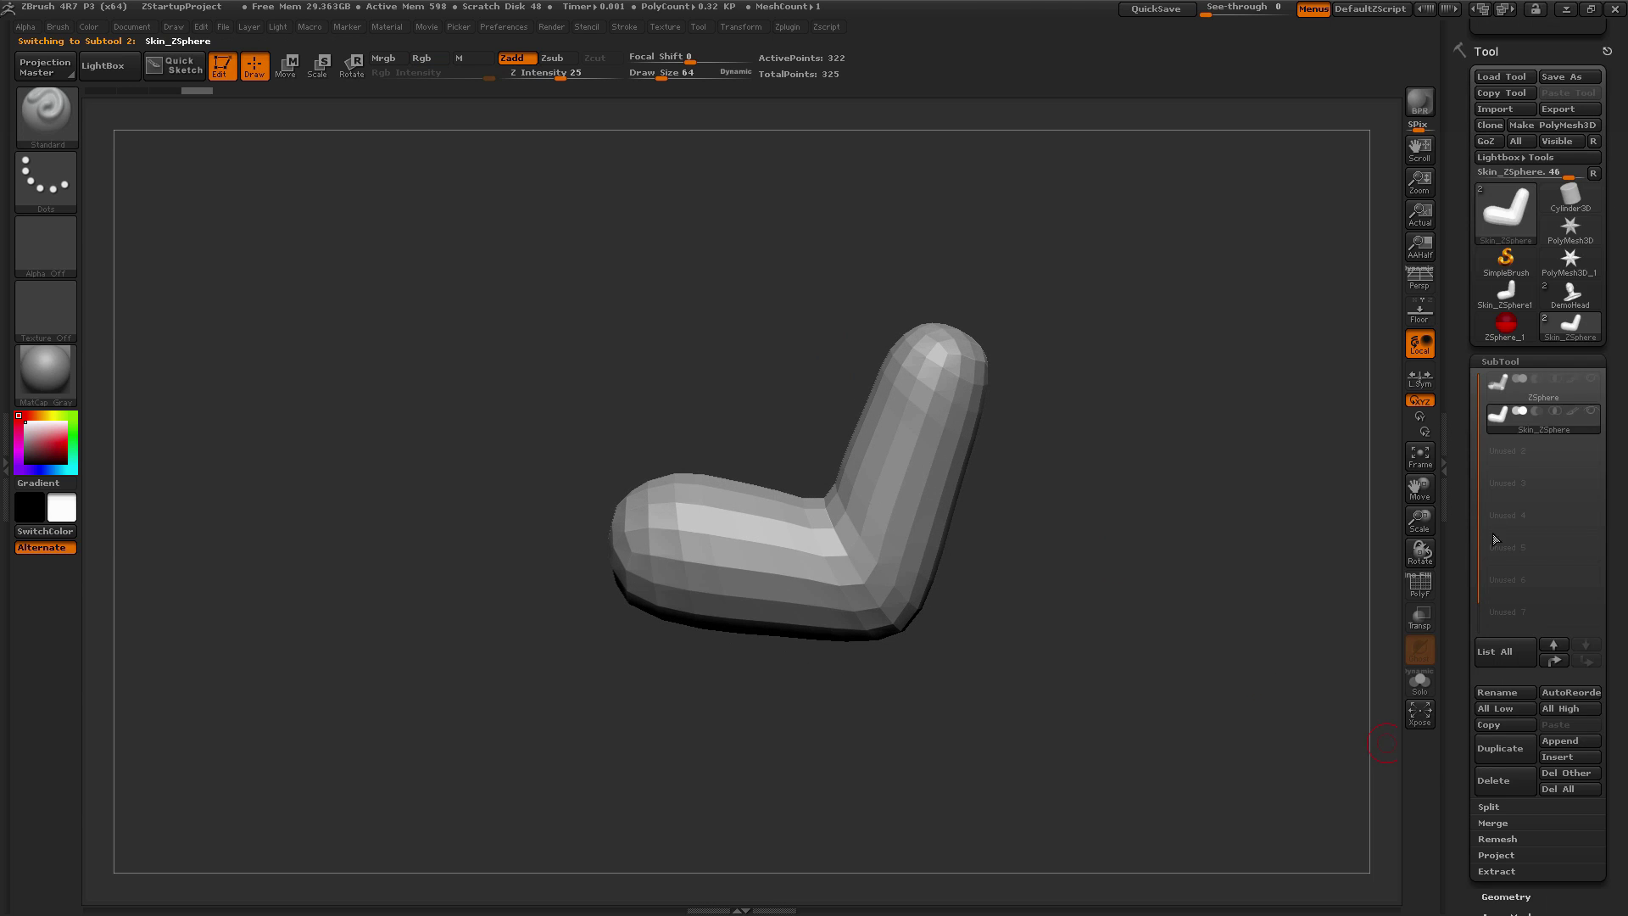
pyautogui.moveTo(1545, 400)
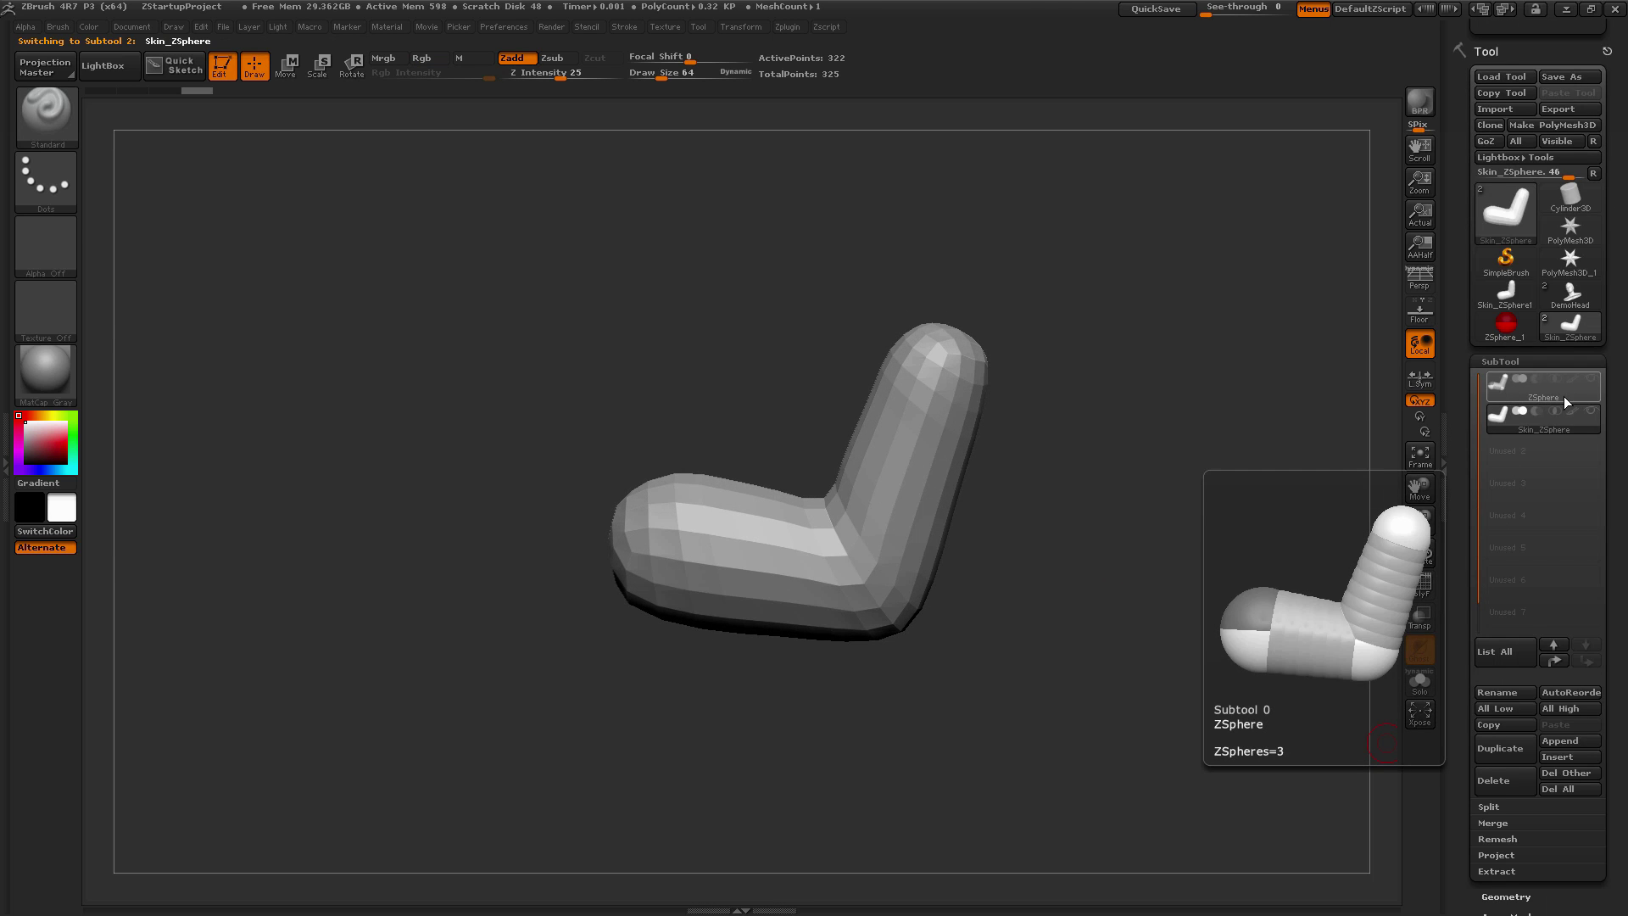
pyautogui.click(1543, 418)
pyautogui.moveTo(1192, 415); pyautogui.dragTo(1196, 480)
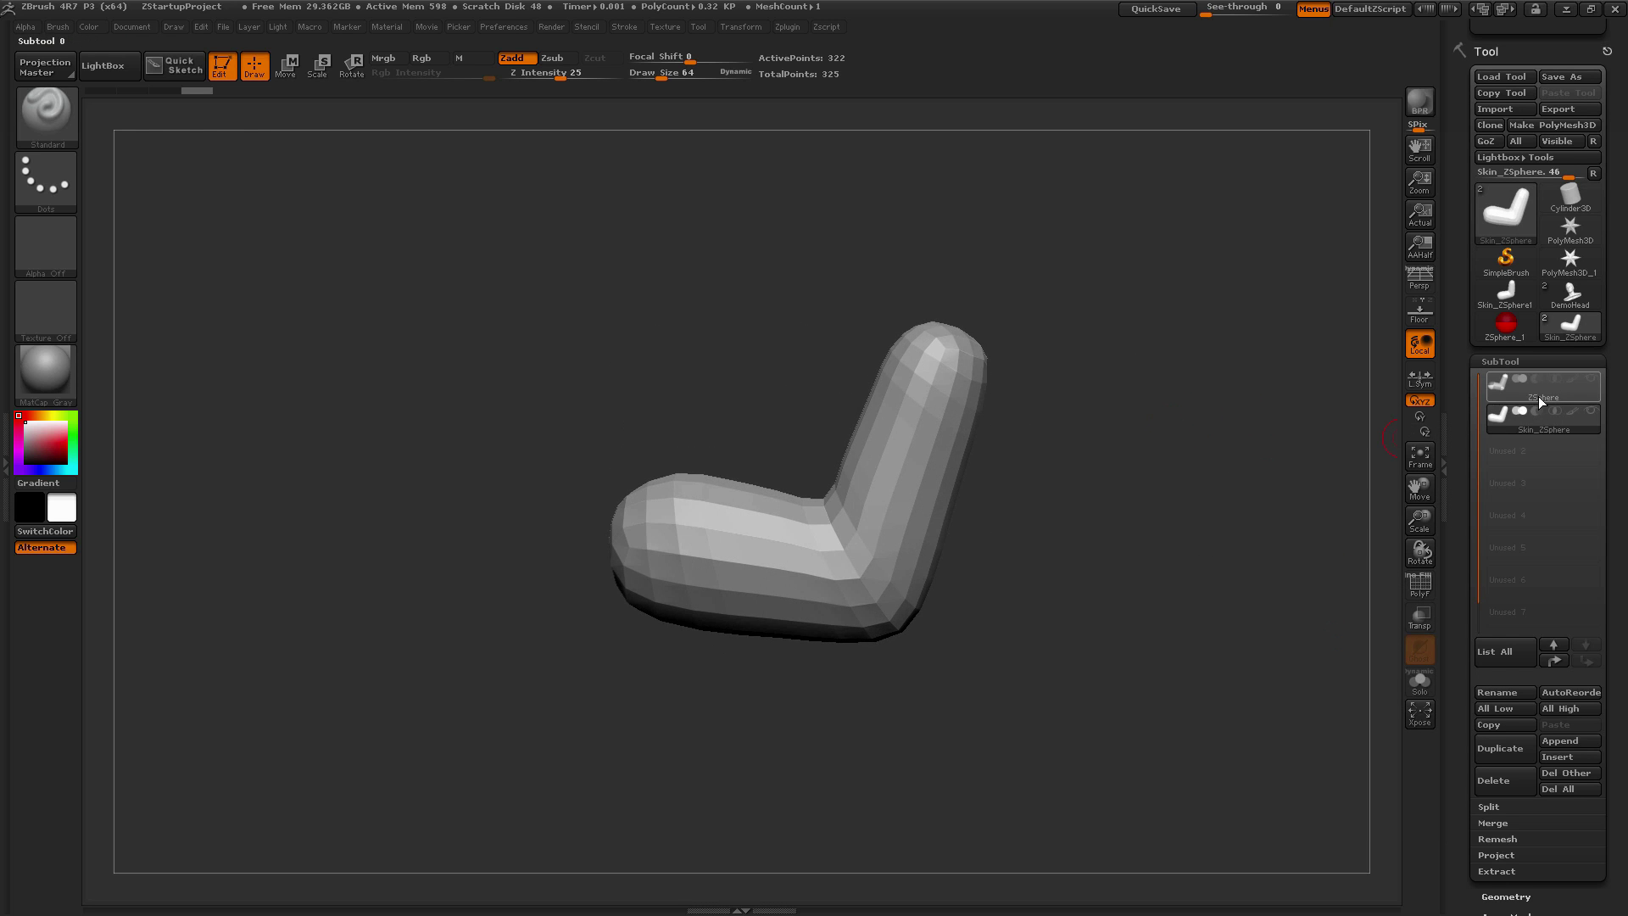
pyautogui.moveTo(1097, 607); pyautogui.dragTo(1170, 505)
pyautogui.moveTo(1482, 36); pyautogui.dragTo(1482, 425)
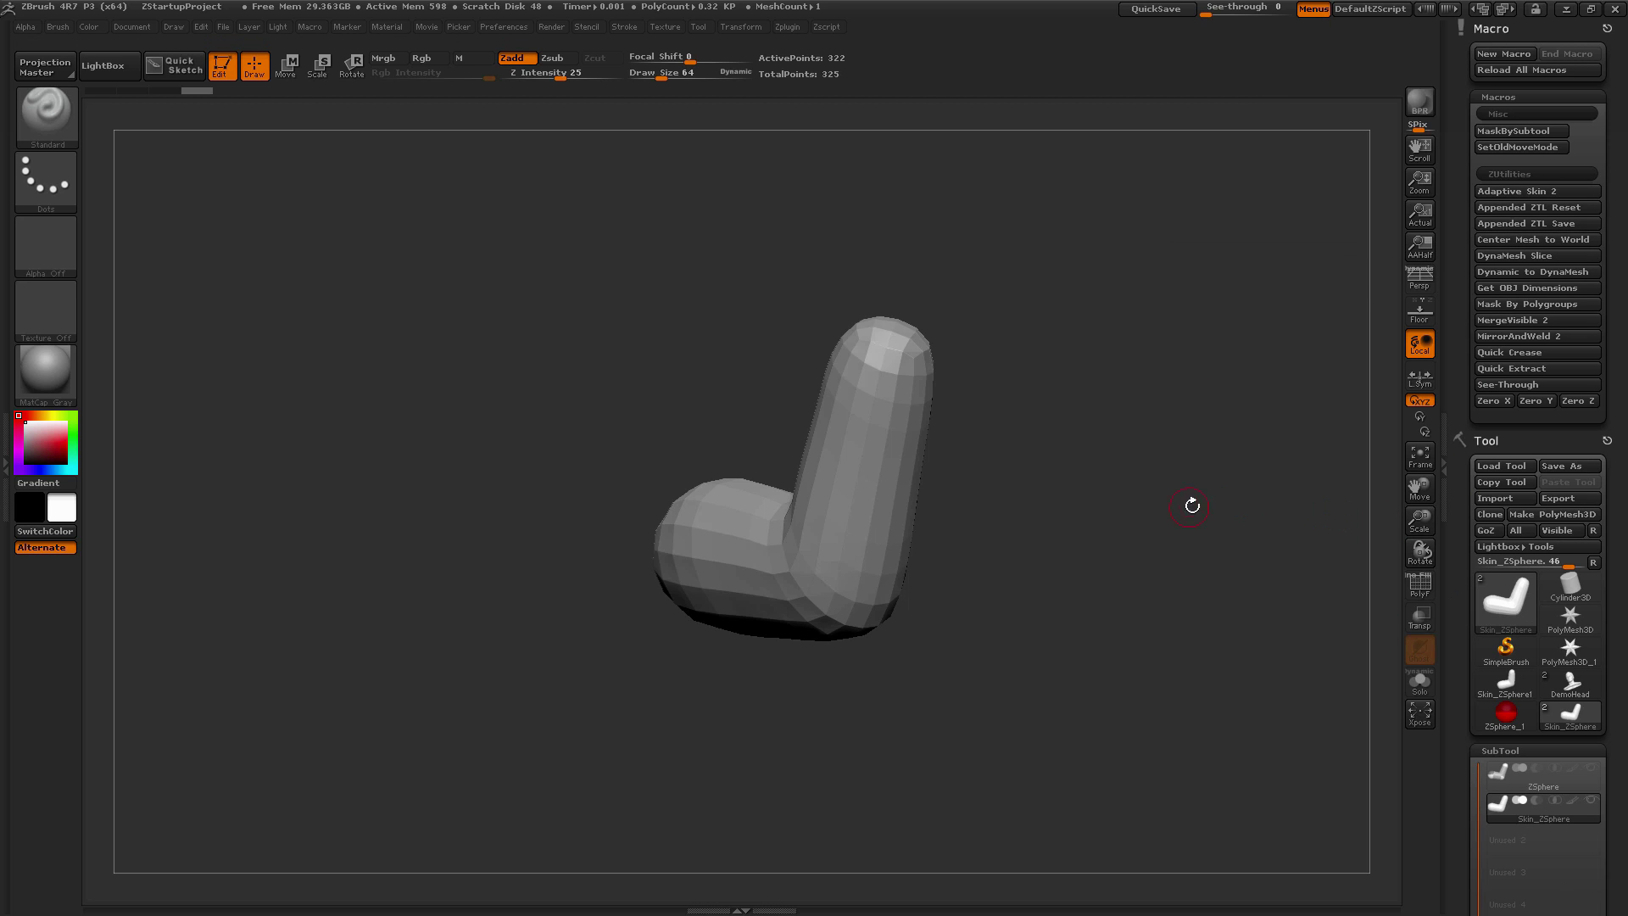
pyautogui.moveTo(1192, 506); pyautogui.dragTo(1212, 499)
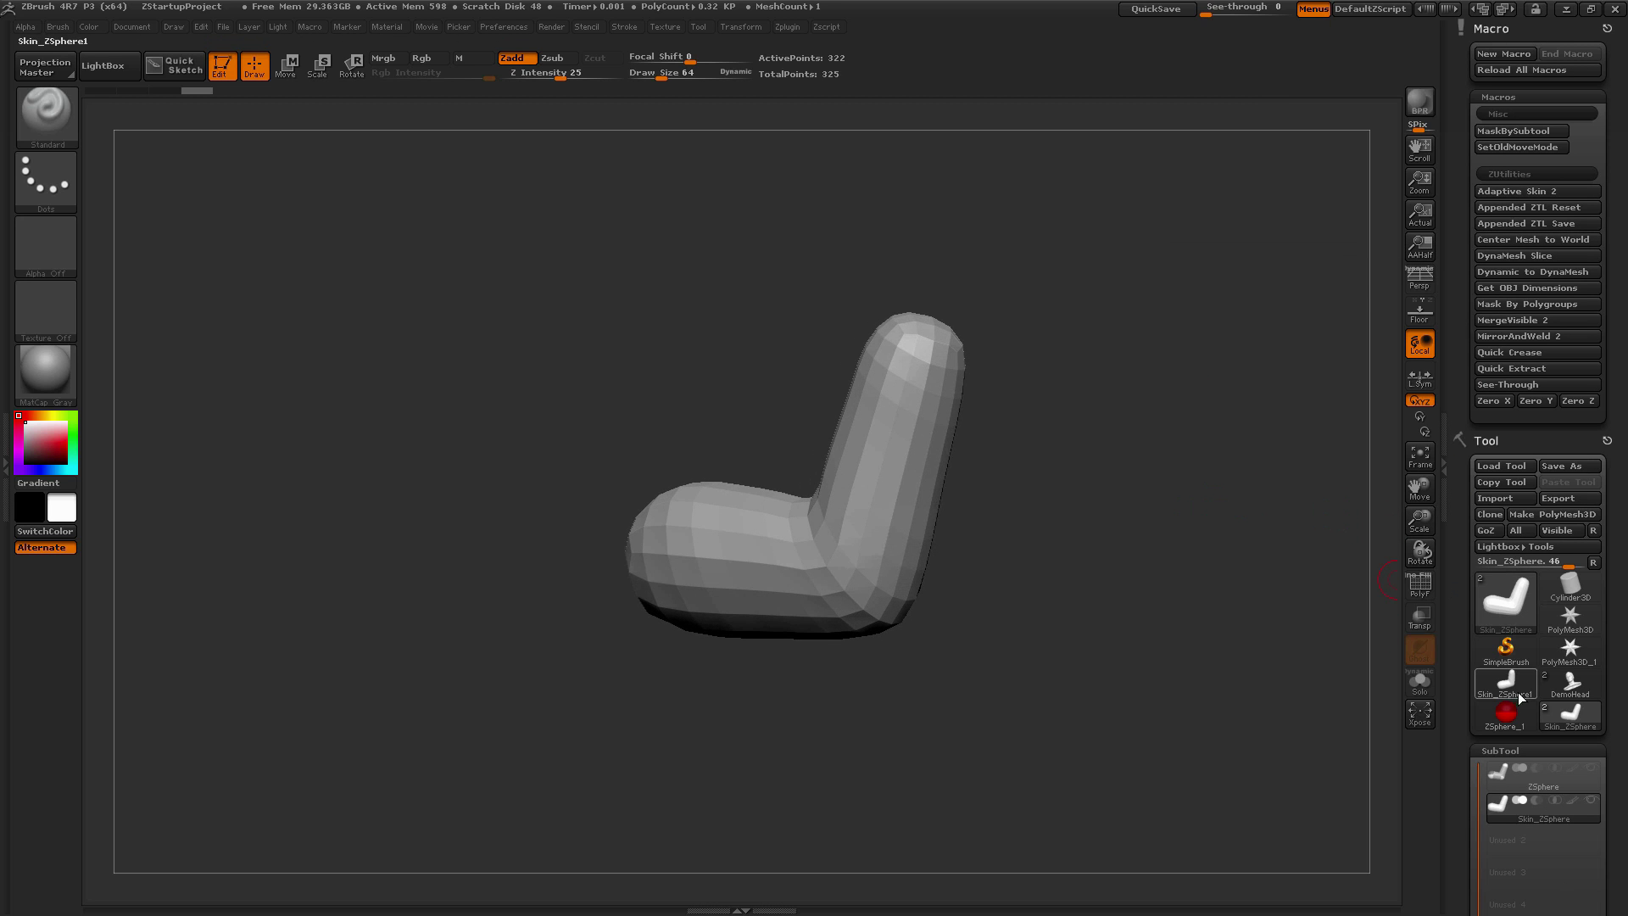
# Switch back to the DemoHead tool and frame the bust from the front
pyautogui.click(1570, 680)
pyautogui.keyDown('alt'); pyautogui.moveTo(1147, 510); pyautogui.dragTo(1137, 454); pyautogui.keyUp('alt')
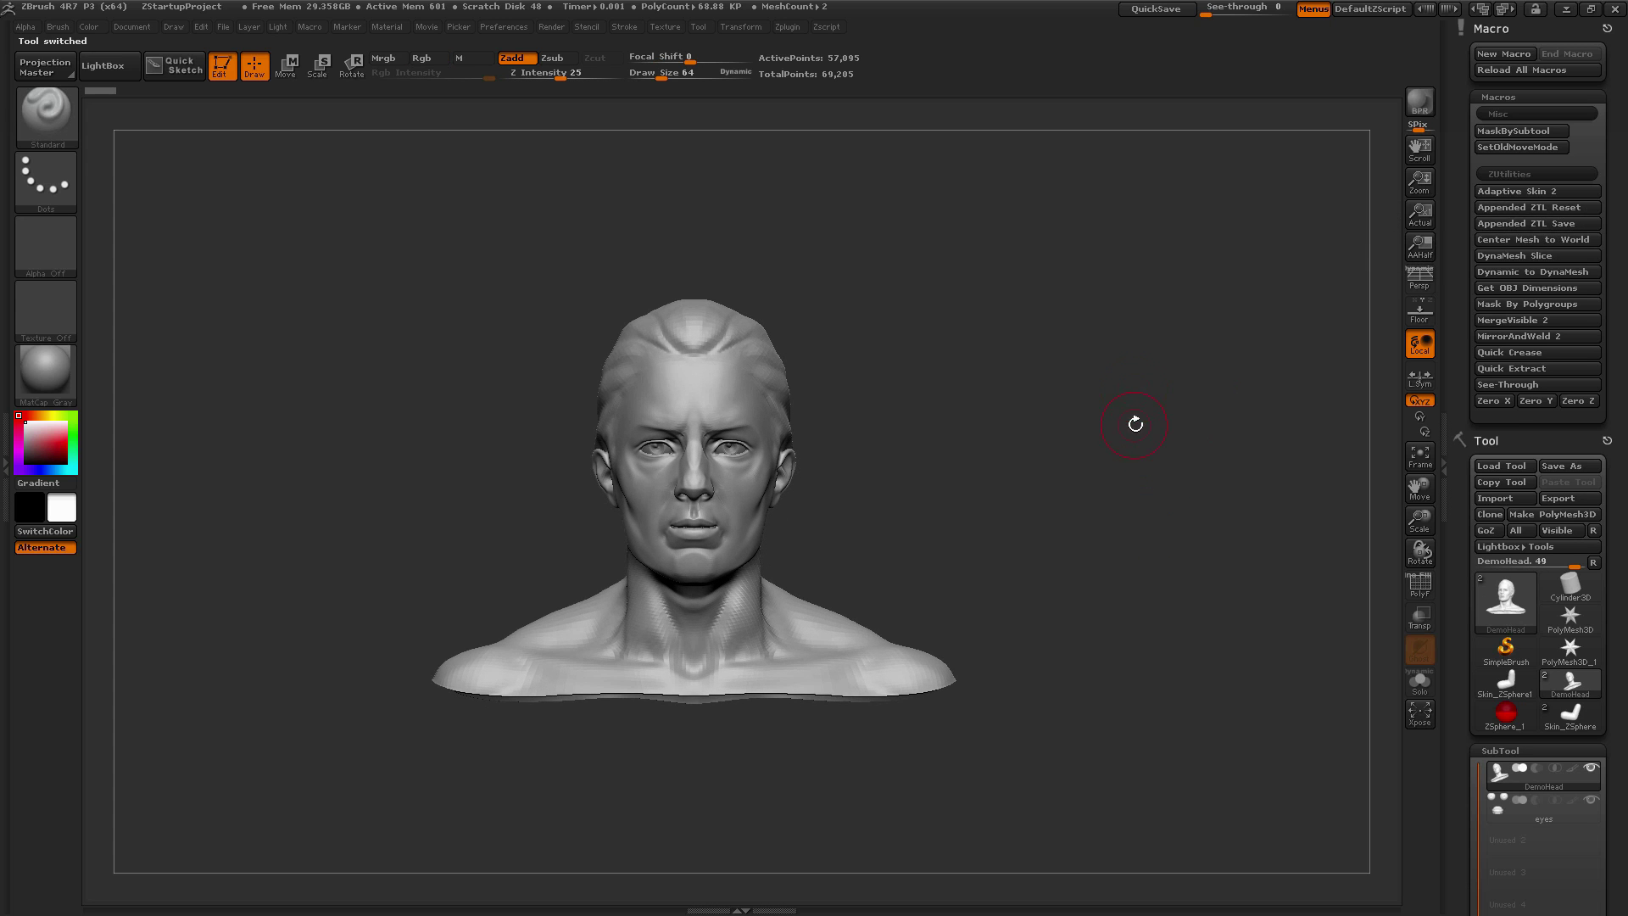
pyautogui.moveTo(1137, 422); pyautogui.dragTo(808, 438)
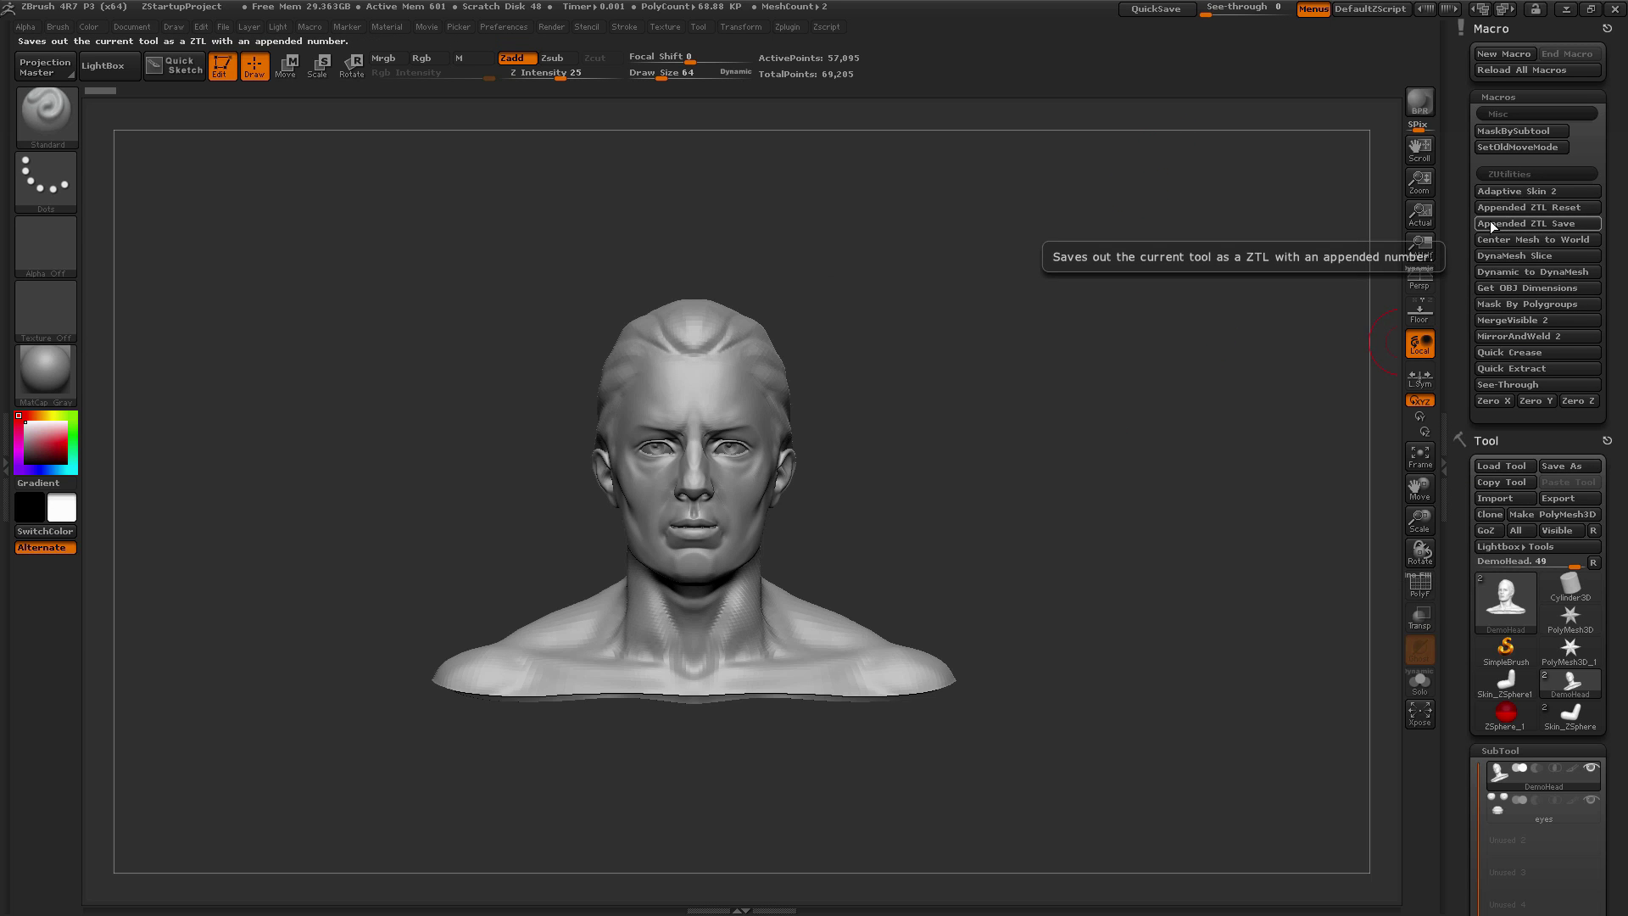
# Save the head tool with the Appended ZTL Save macro into the MacroVideo folder, using the prefix Head
pyautogui.click(1531, 224)
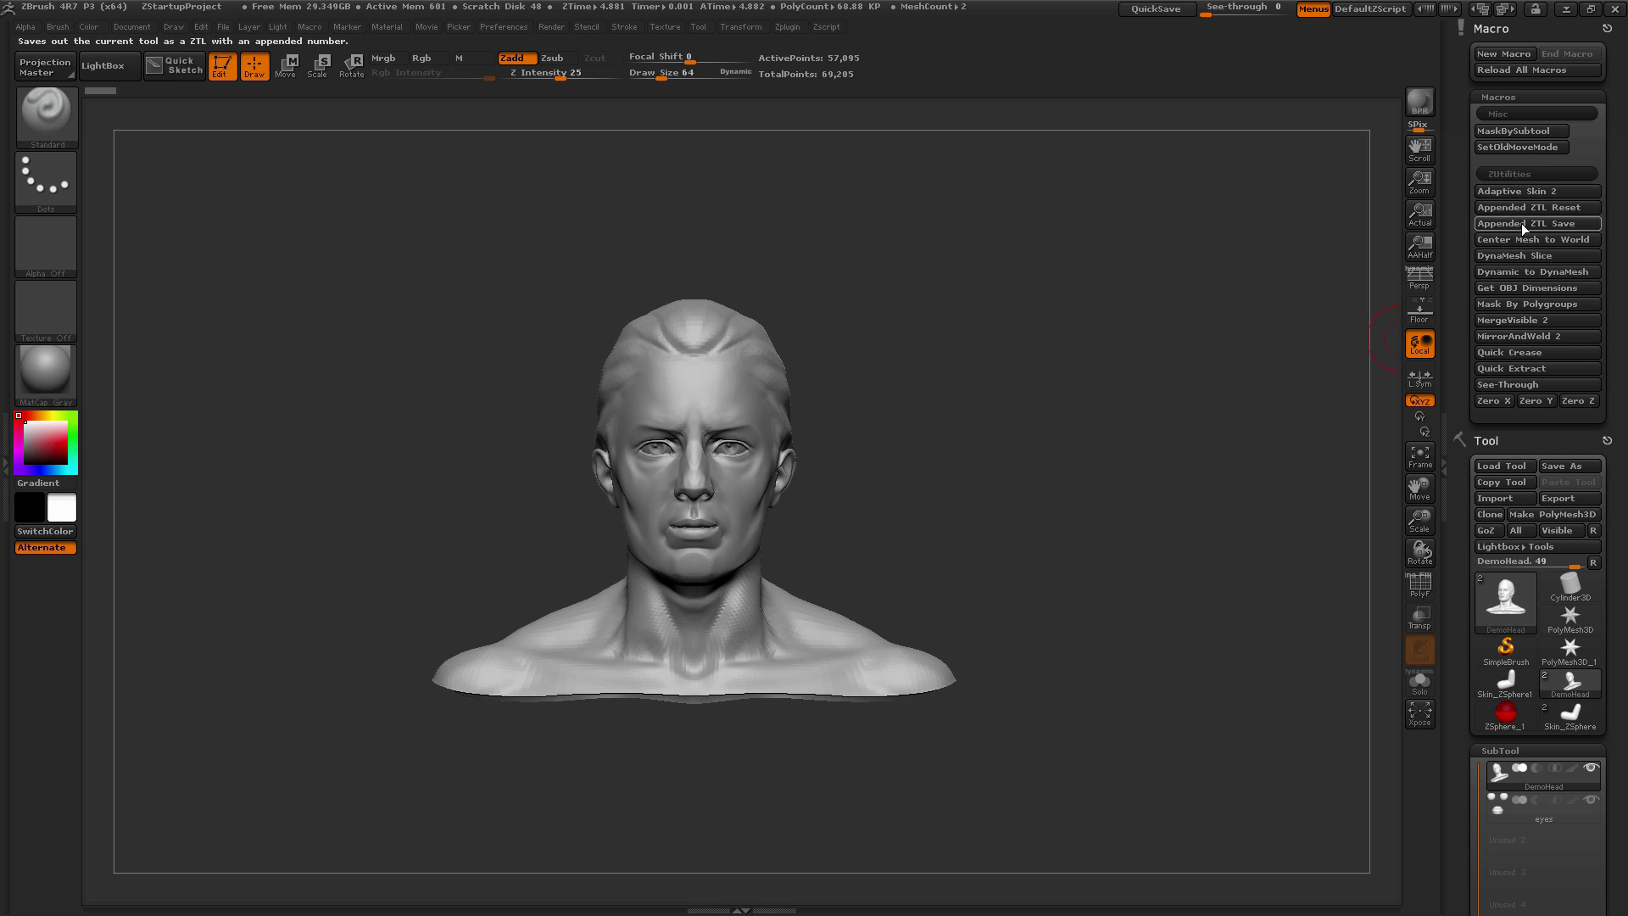
pyautogui.click(1564, 225)
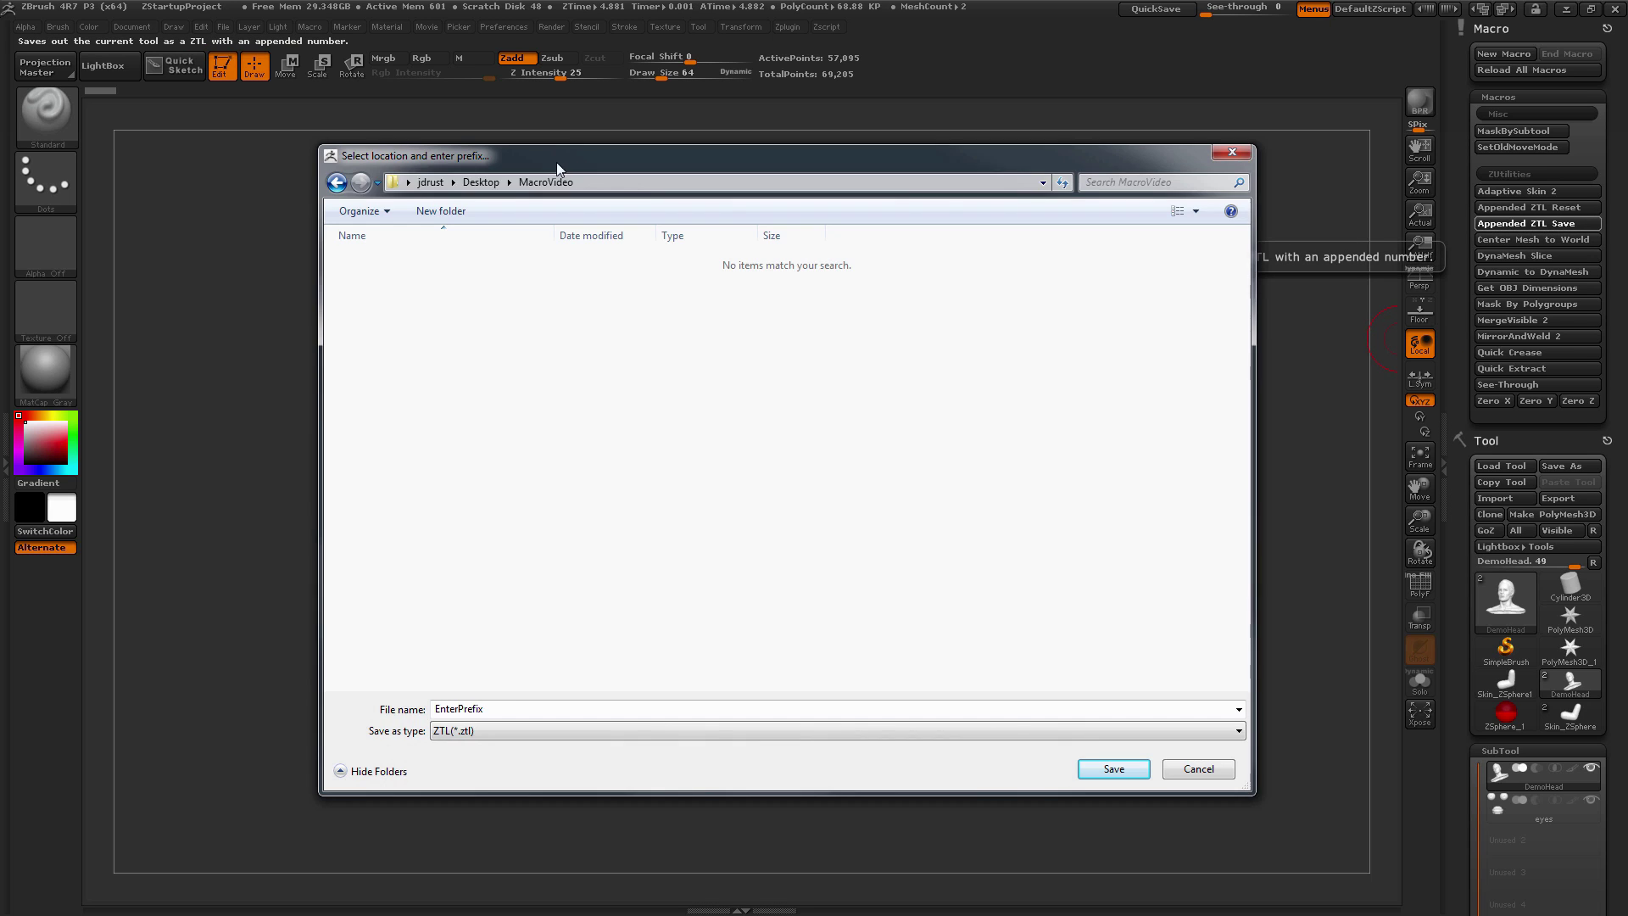
pyautogui.click(491, 708)
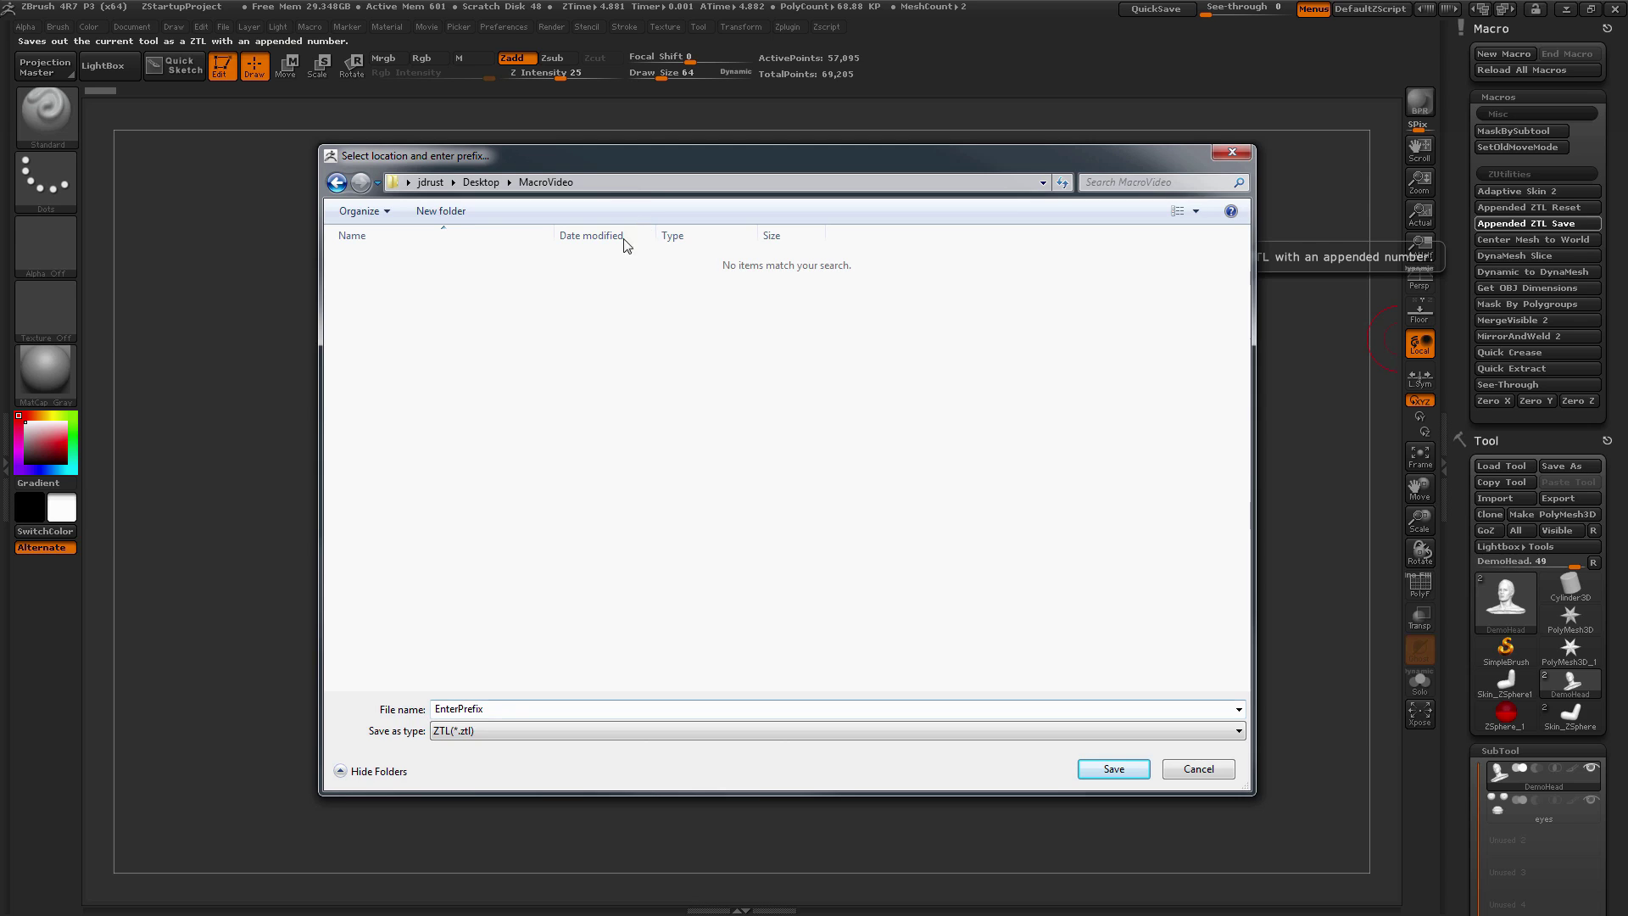
pyautogui.moveTo(519, 707); pyautogui.dragTo(443, 726)
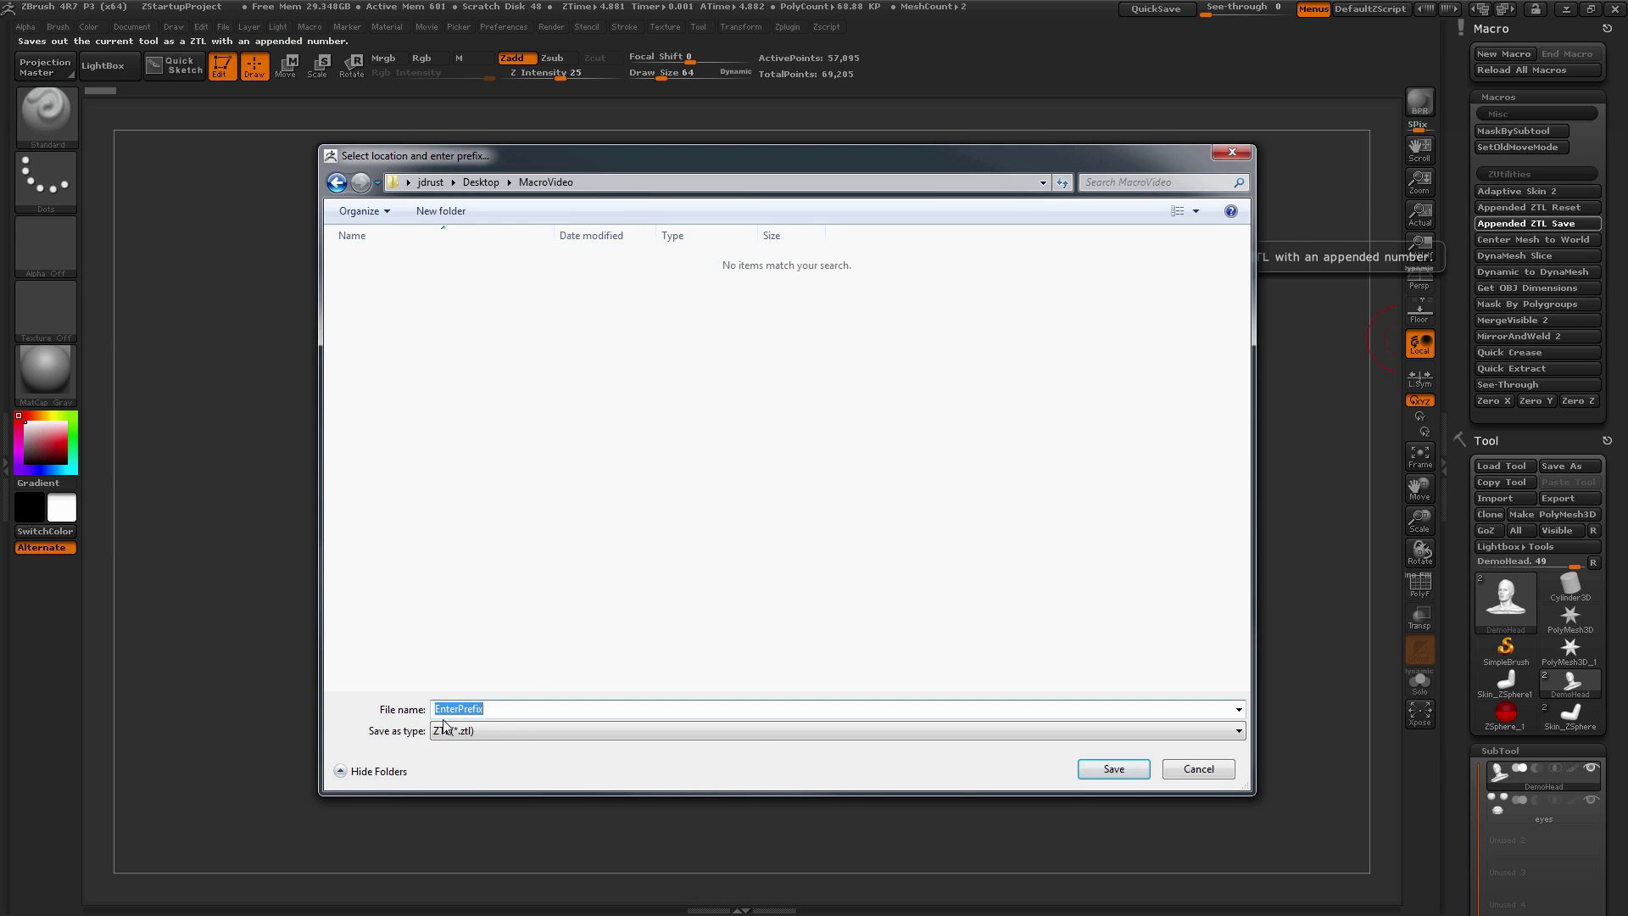
pyautogui.click(510, 712)
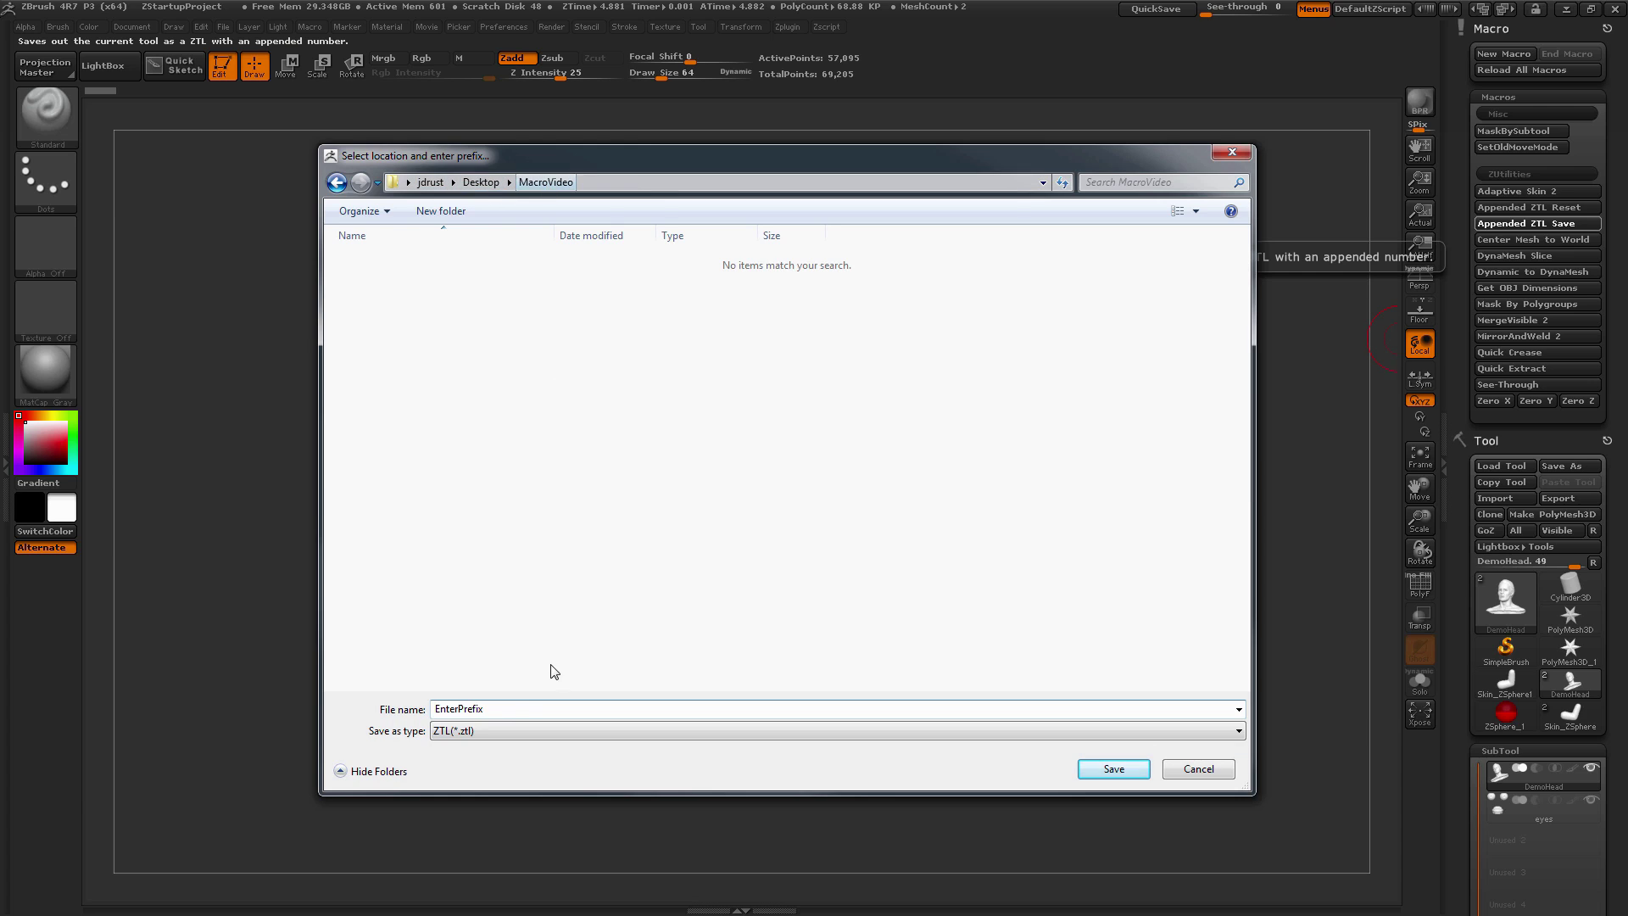
pyautogui.moveTo(517, 708); pyautogui.dragTo(430, 712)
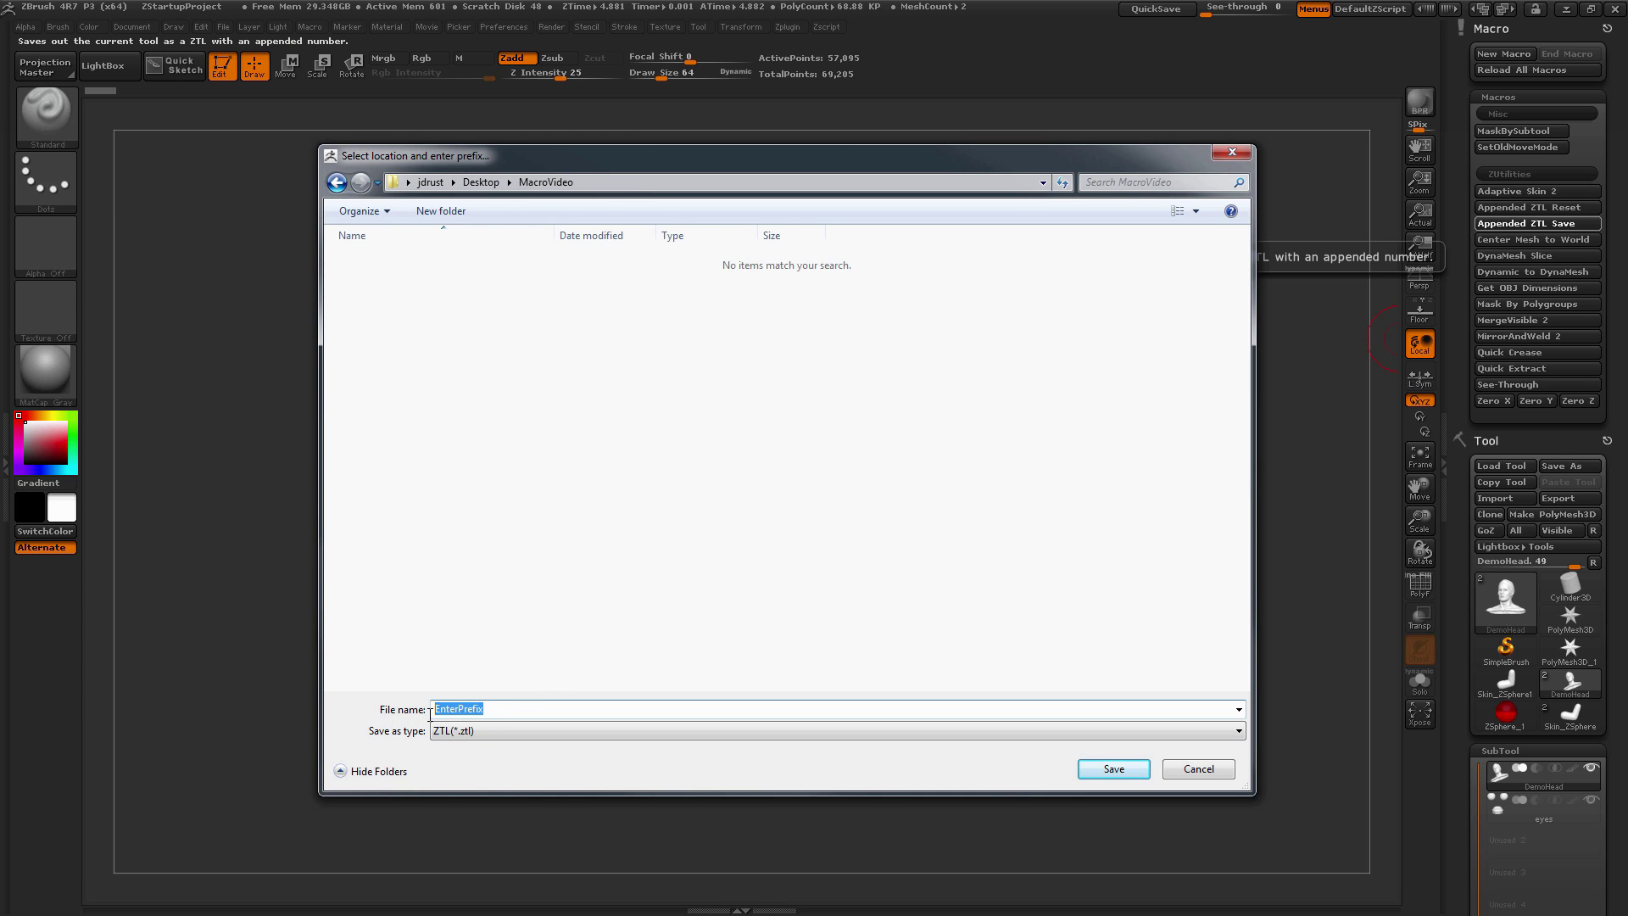
pyautogui.write('Head')
pyautogui.click(1122, 771)
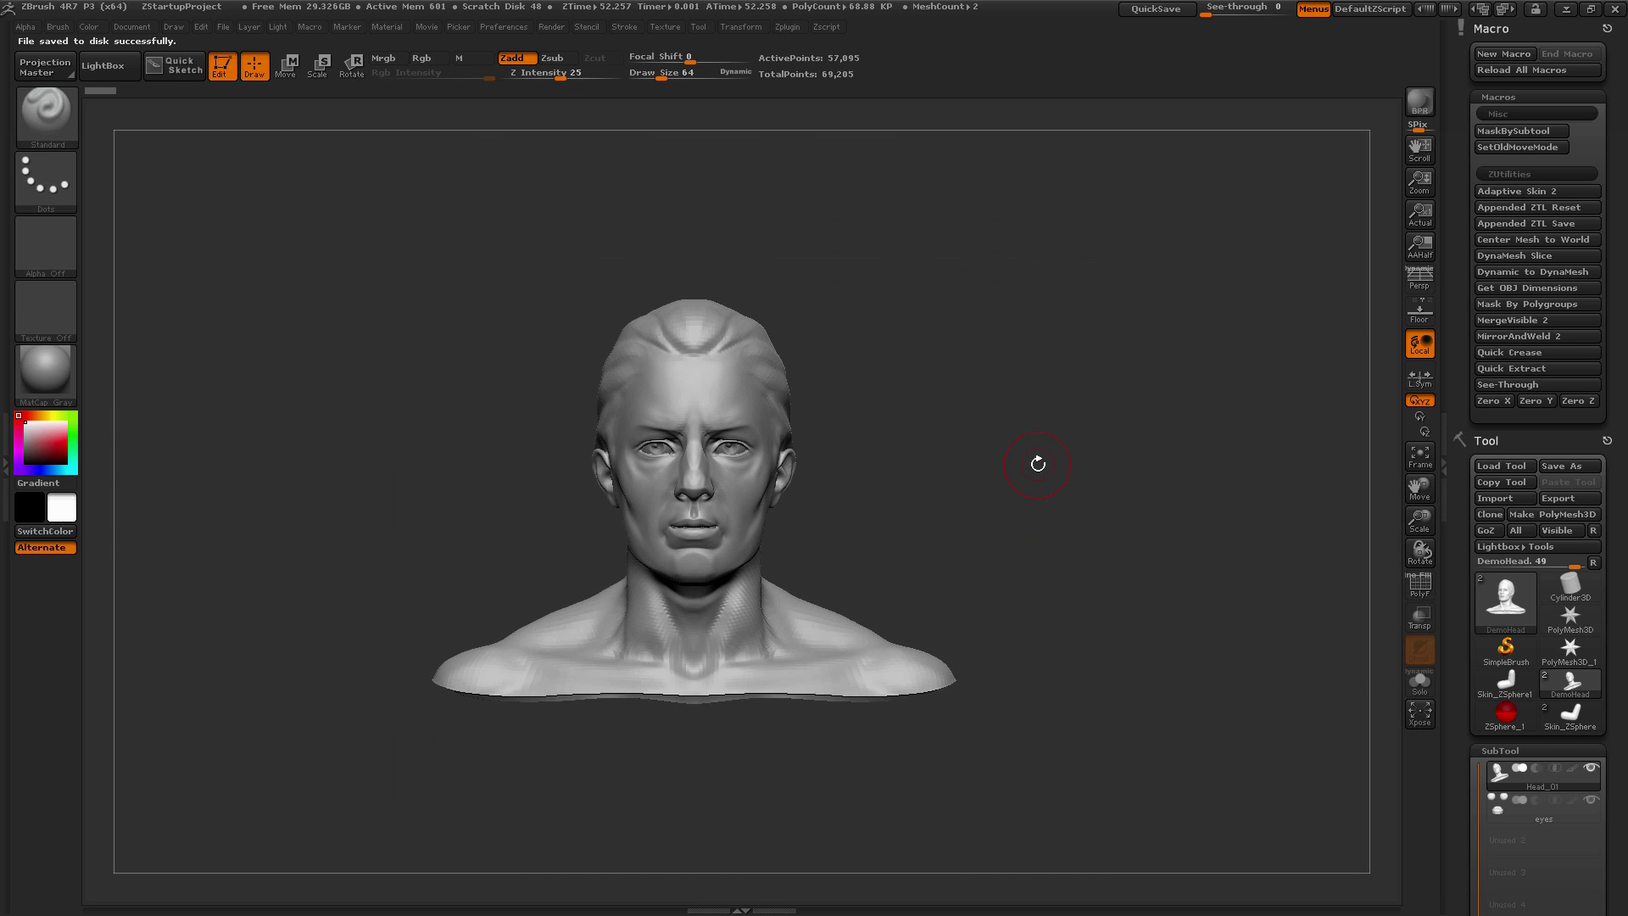
# Sculpt ClayBuildup strokes across the head's forehead and hairline and onto the shoulder with a draw size of 119
pyautogui.press('b')
pyautogui.press('c')
pyautogui.press('b')
pyautogui.press('space')
pyautogui.moveTo(958, 542); pyautogui.dragTo(988, 542)
pyautogui.moveTo(763, 369)
pyautogui.mouseDown()
pyautogui.moveTo(721, 339)
pyautogui.moveTo(781, 440)
pyautogui.mouseUp()
pyautogui.moveTo(1009, 531); pyautogui.dragTo(1121, 522)
pyautogui.moveTo(835, 585); pyautogui.dragTo(890, 618)
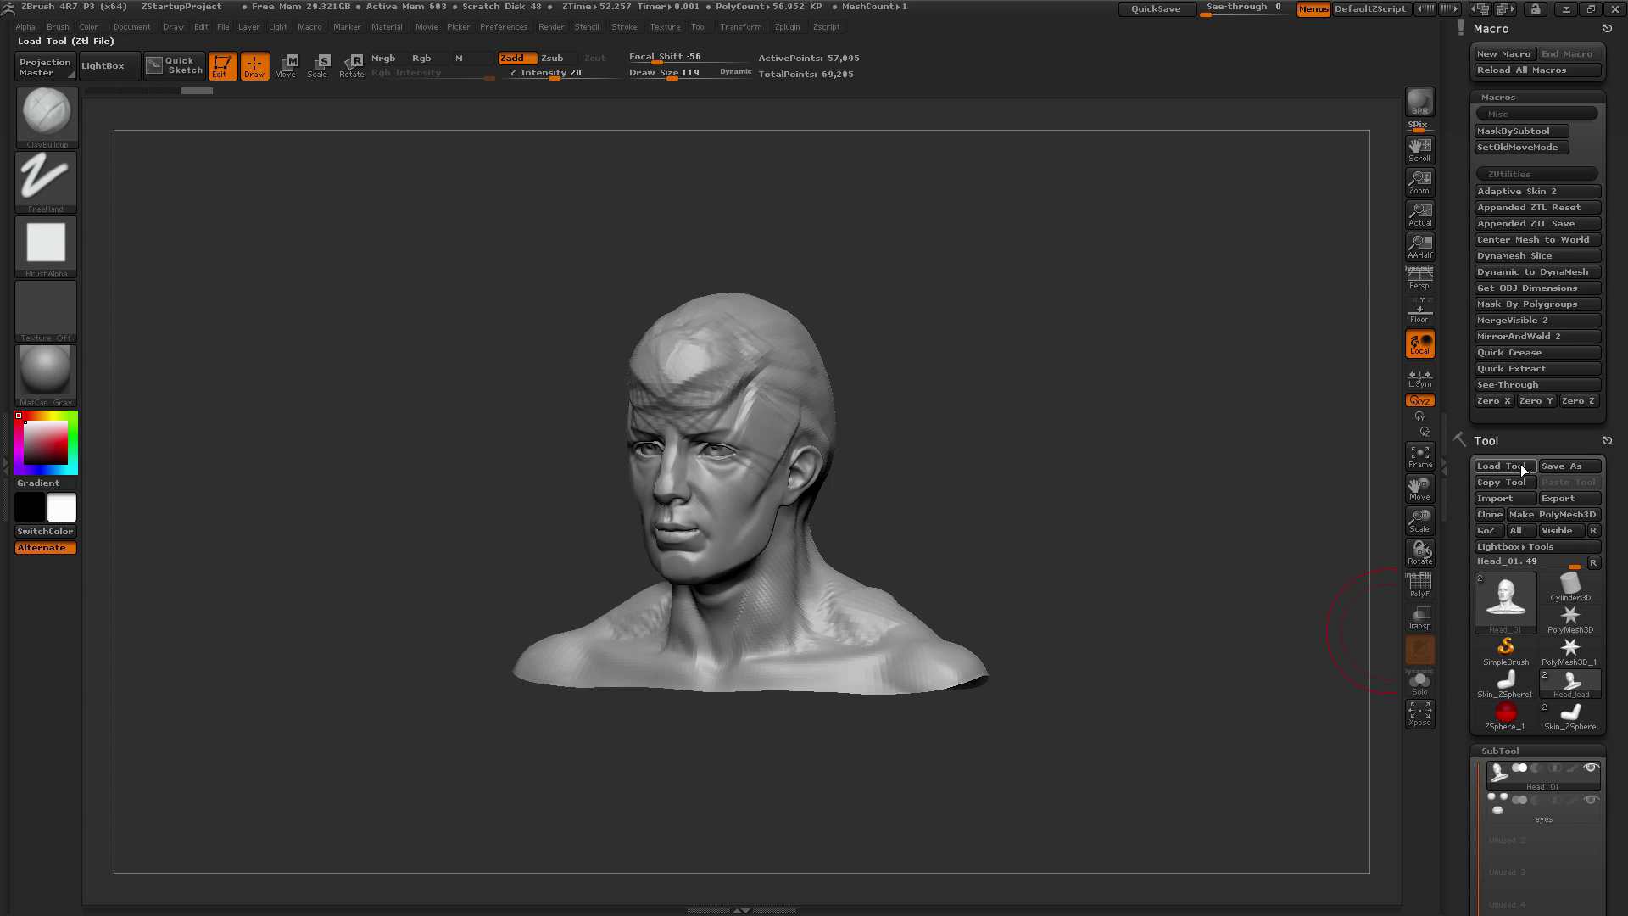
# Save the sculpted head as the next numbered version with Appended ZTL Save and check the file in the MacroVideo folder
pyautogui.click(1499, 222)
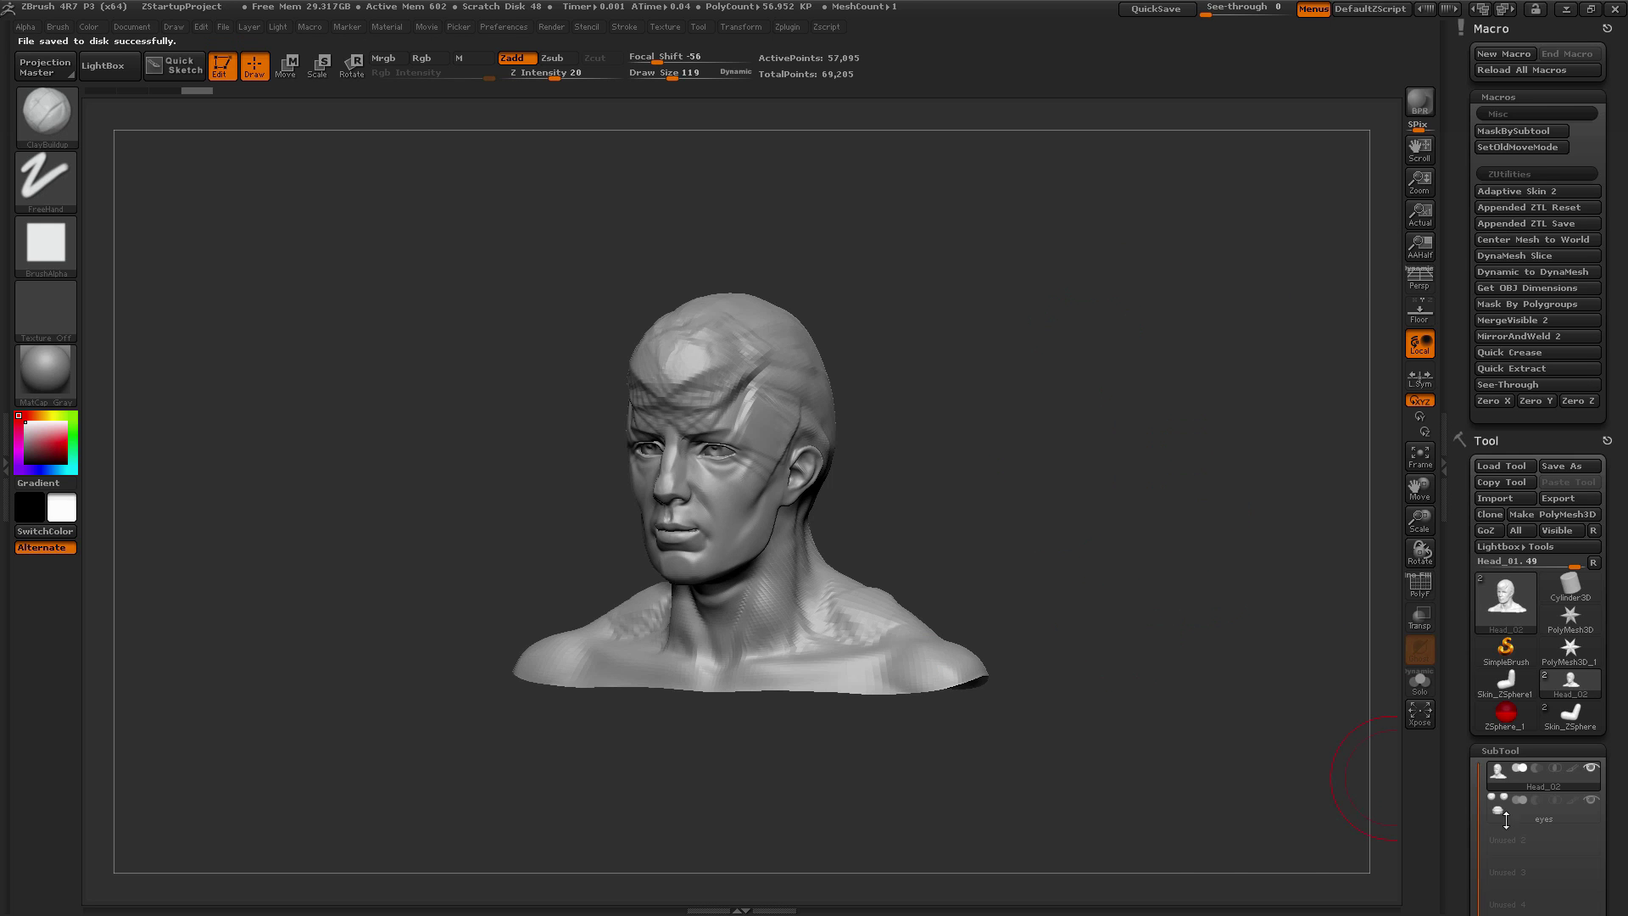
pyautogui.moveTo(1579, 785)
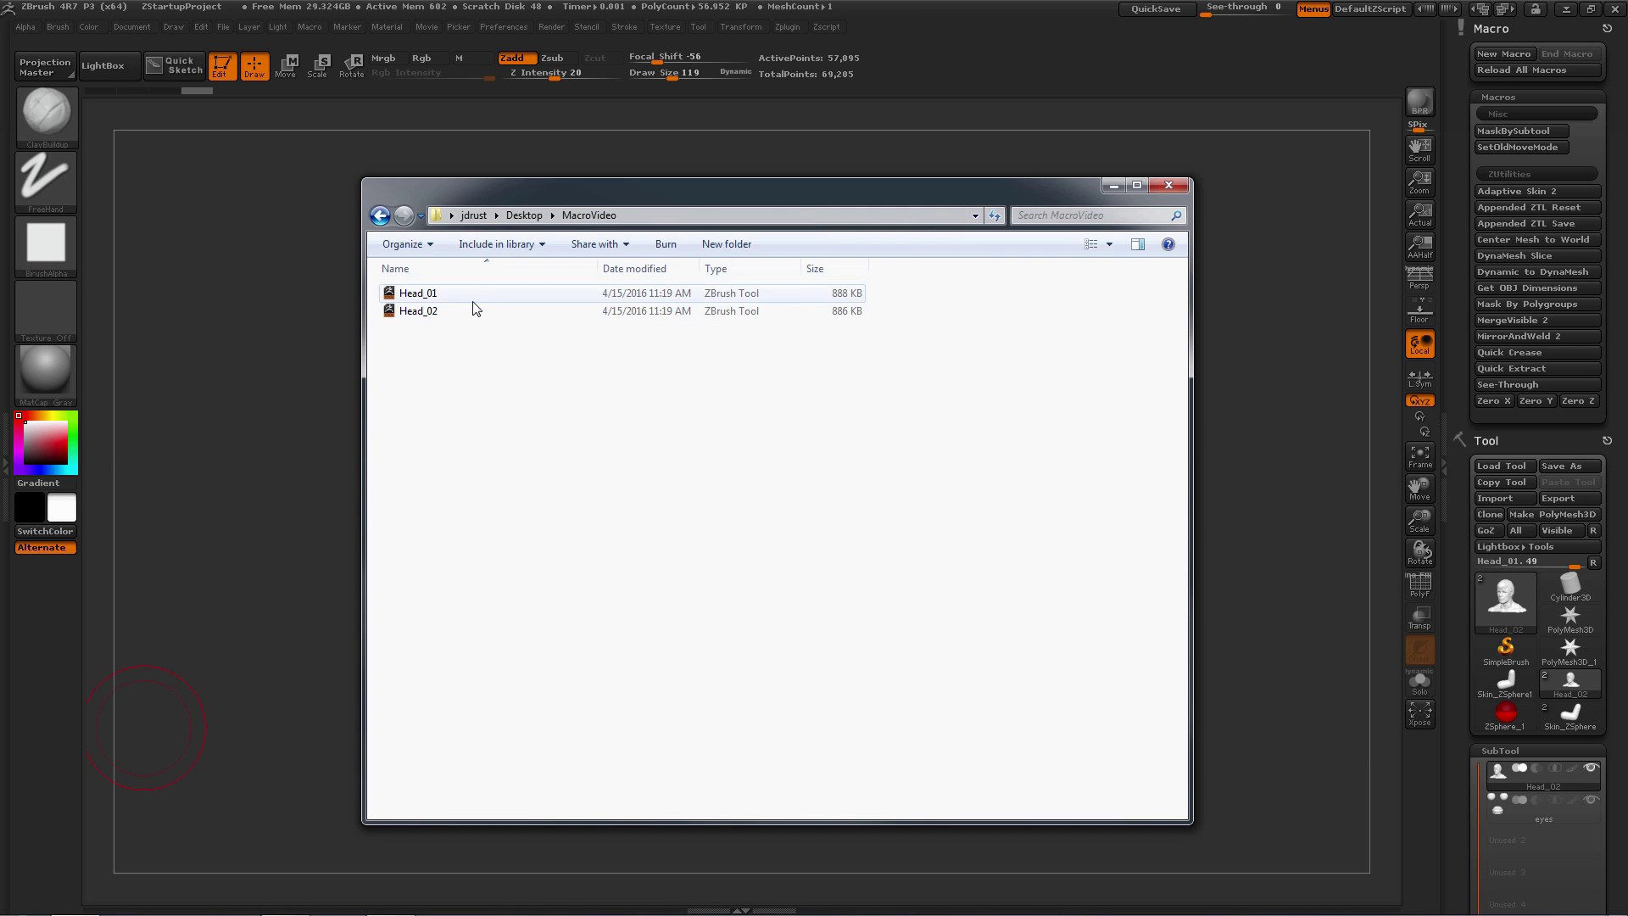
pyautogui.click(432, 311)
pyautogui.moveTo(664, 188); pyautogui.dragTo(0, 105)
# Save one more numbered version of the head with Appended ZTL Save and bring up the MacroVideo folder again
pyautogui.click(1539, 223)
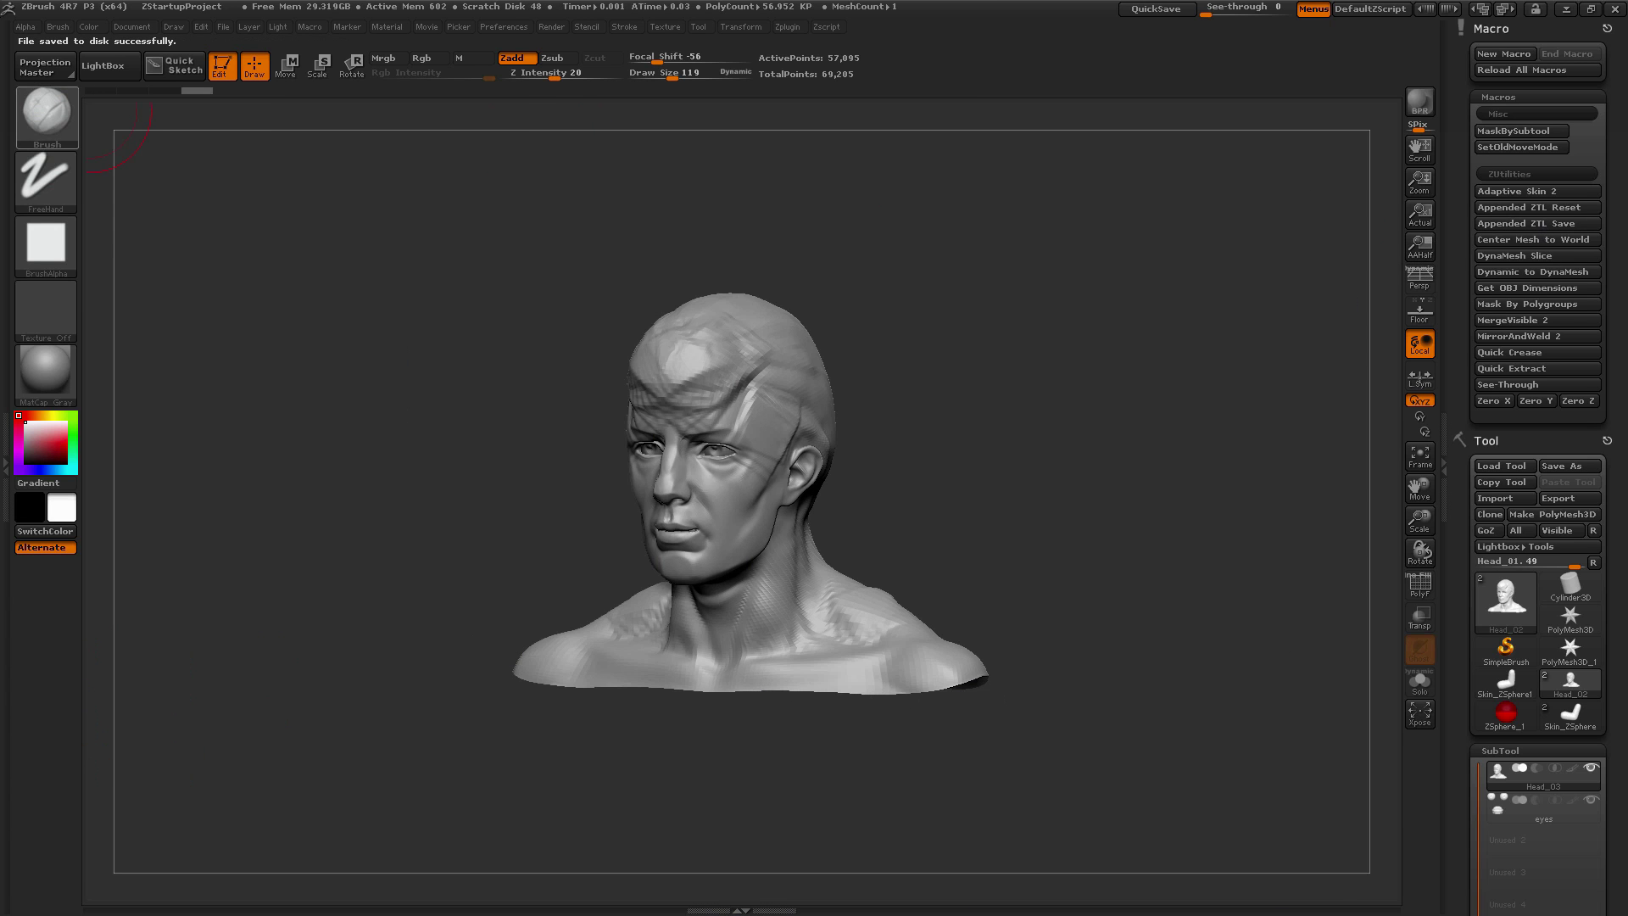
pyautogui.moveTo(539, 149); pyautogui.dragTo(577, 154)
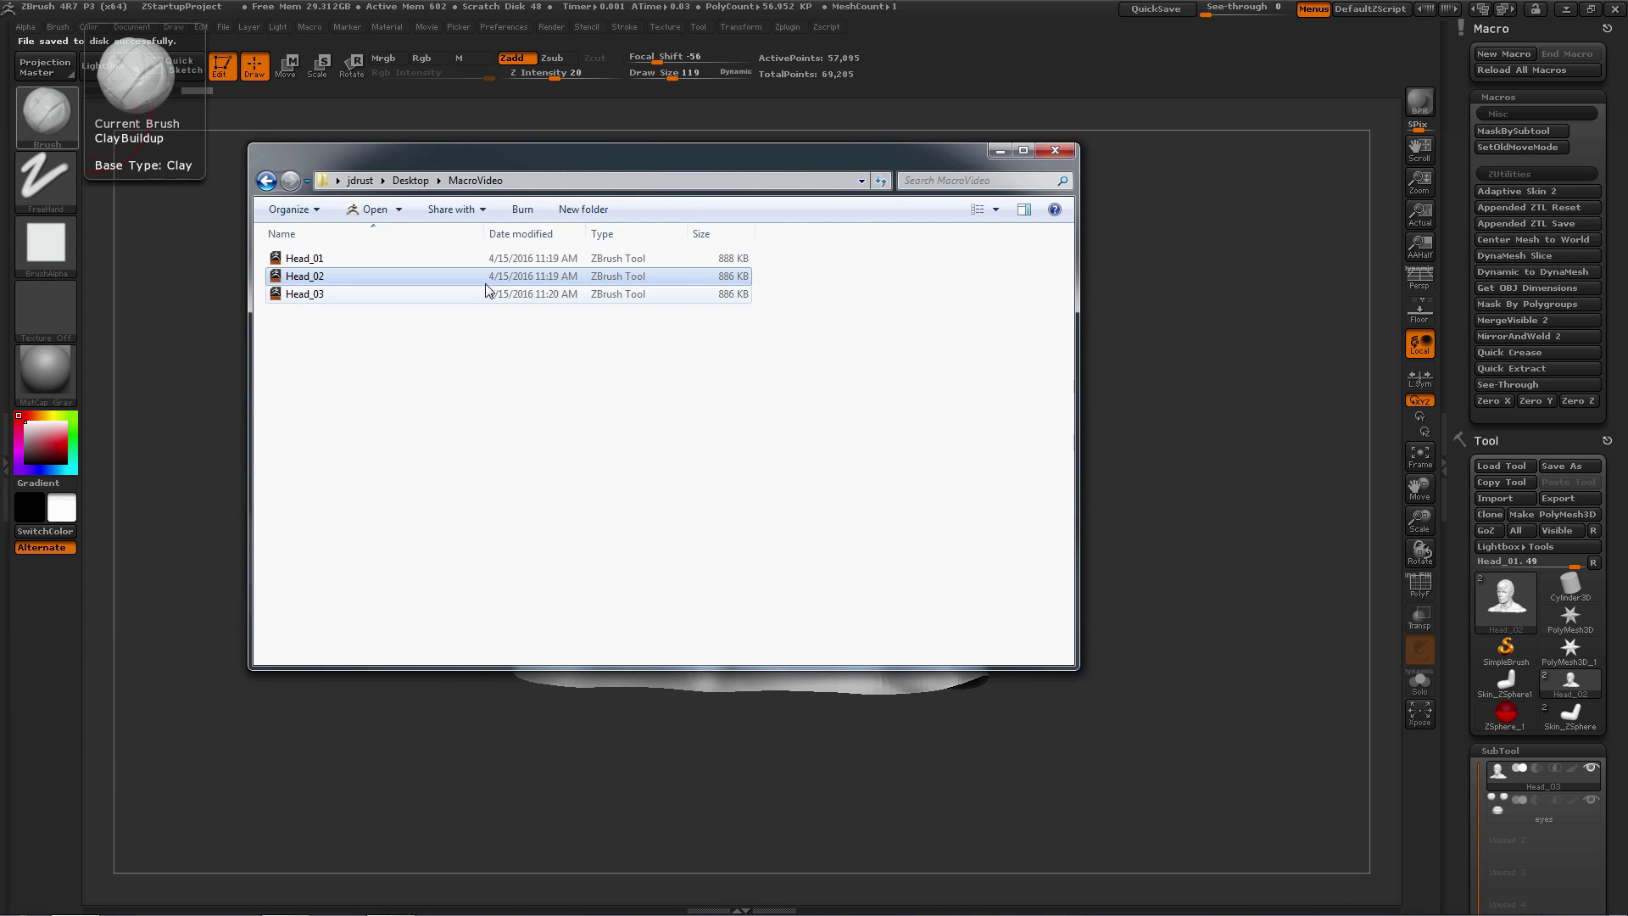
pyautogui.moveTo(734, 160); pyautogui.dragTo(696, 191)
pyautogui.click(444, 404)
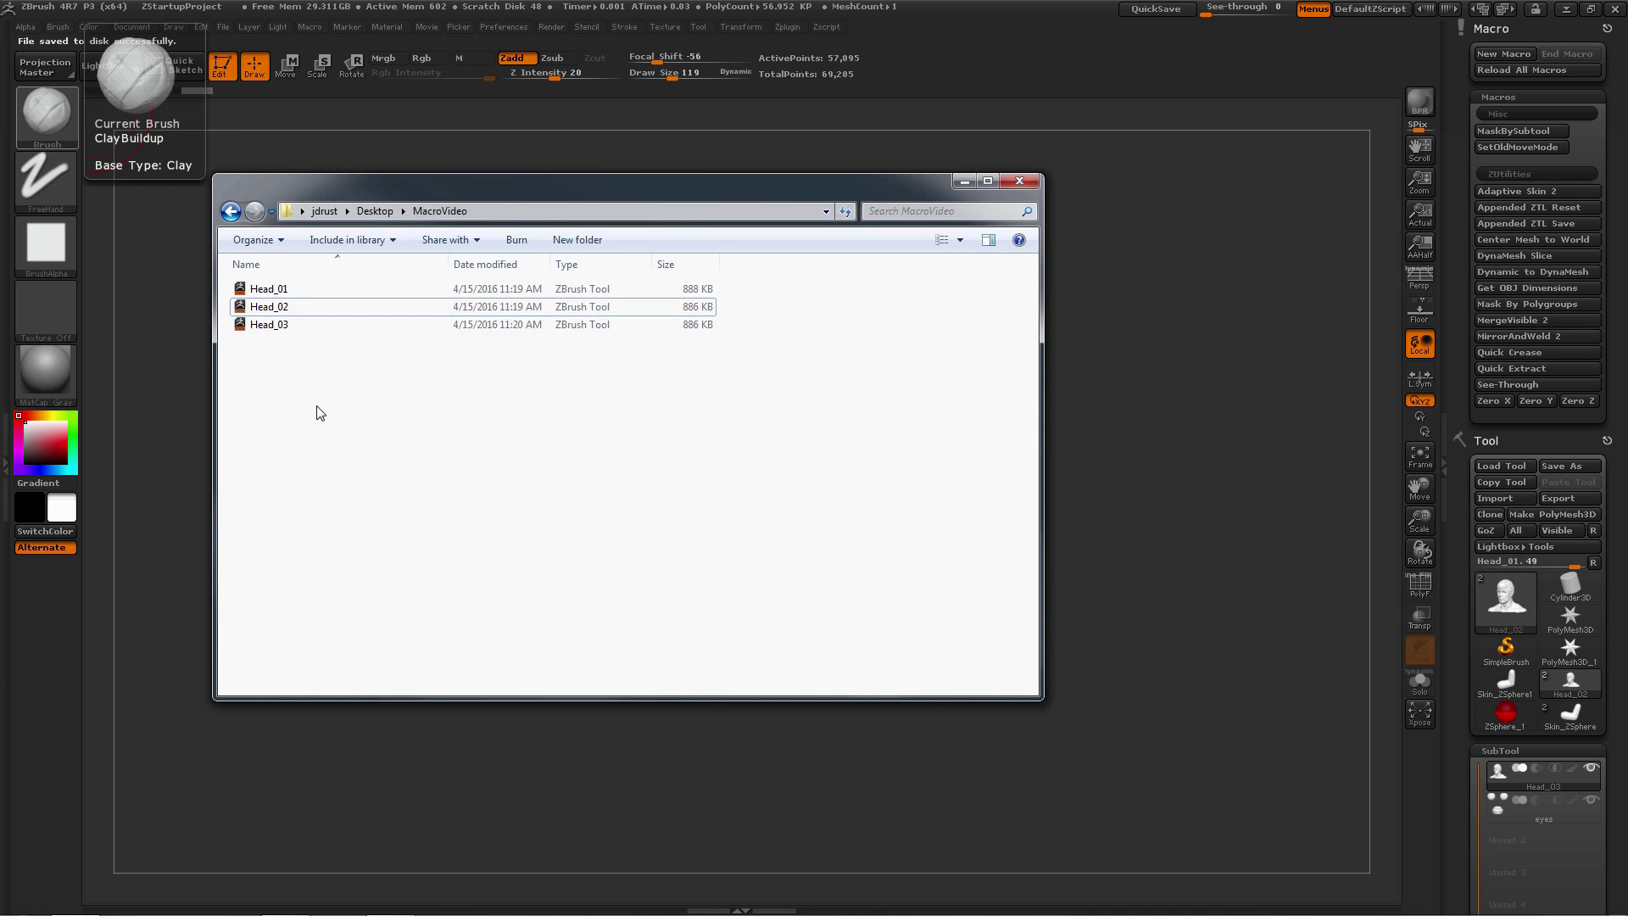
# Examine the numbered Head files in the MacroVideo folder, selecting them one after another
pyautogui.moveTo(881, 185); pyautogui.dragTo(945, 204)
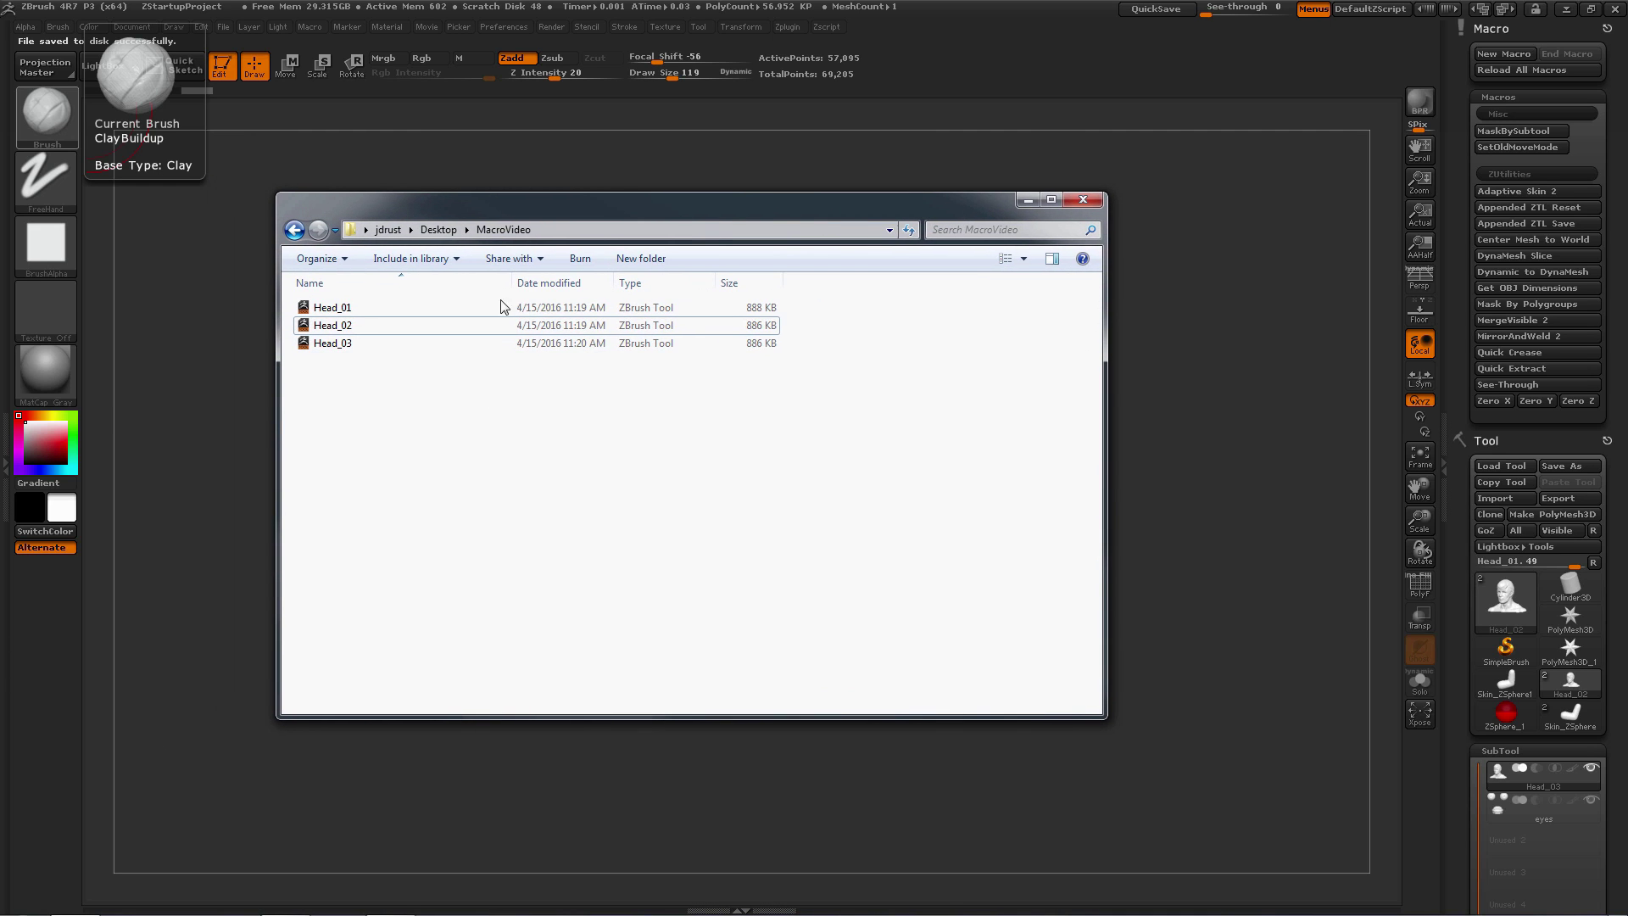
pyautogui.click(404, 310)
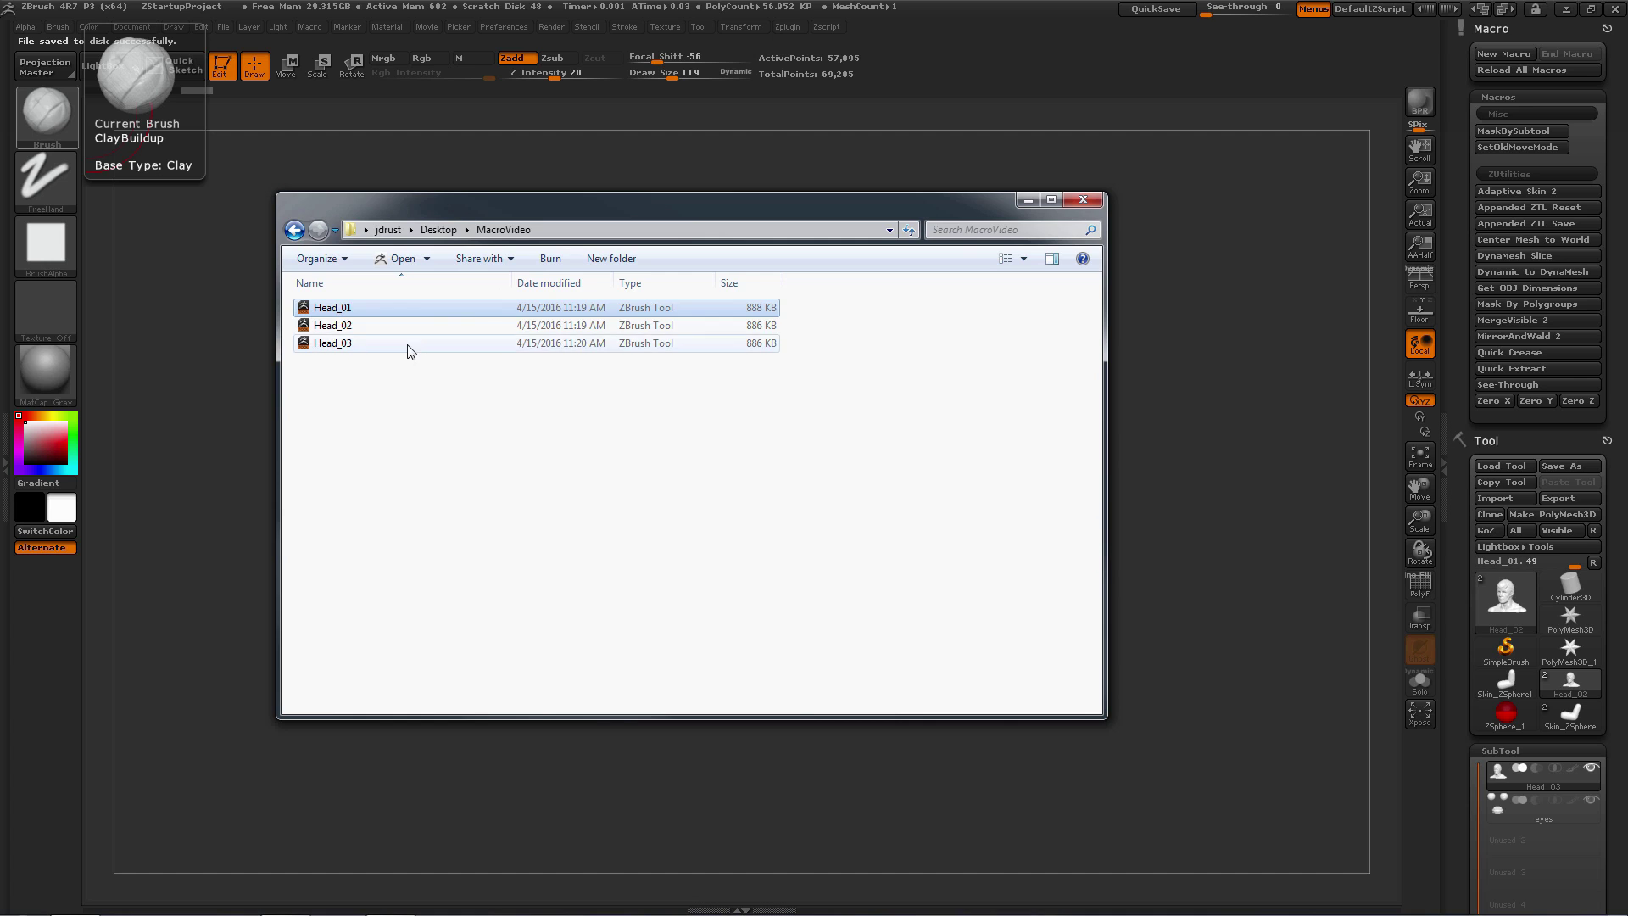
pyautogui.click(409, 346)
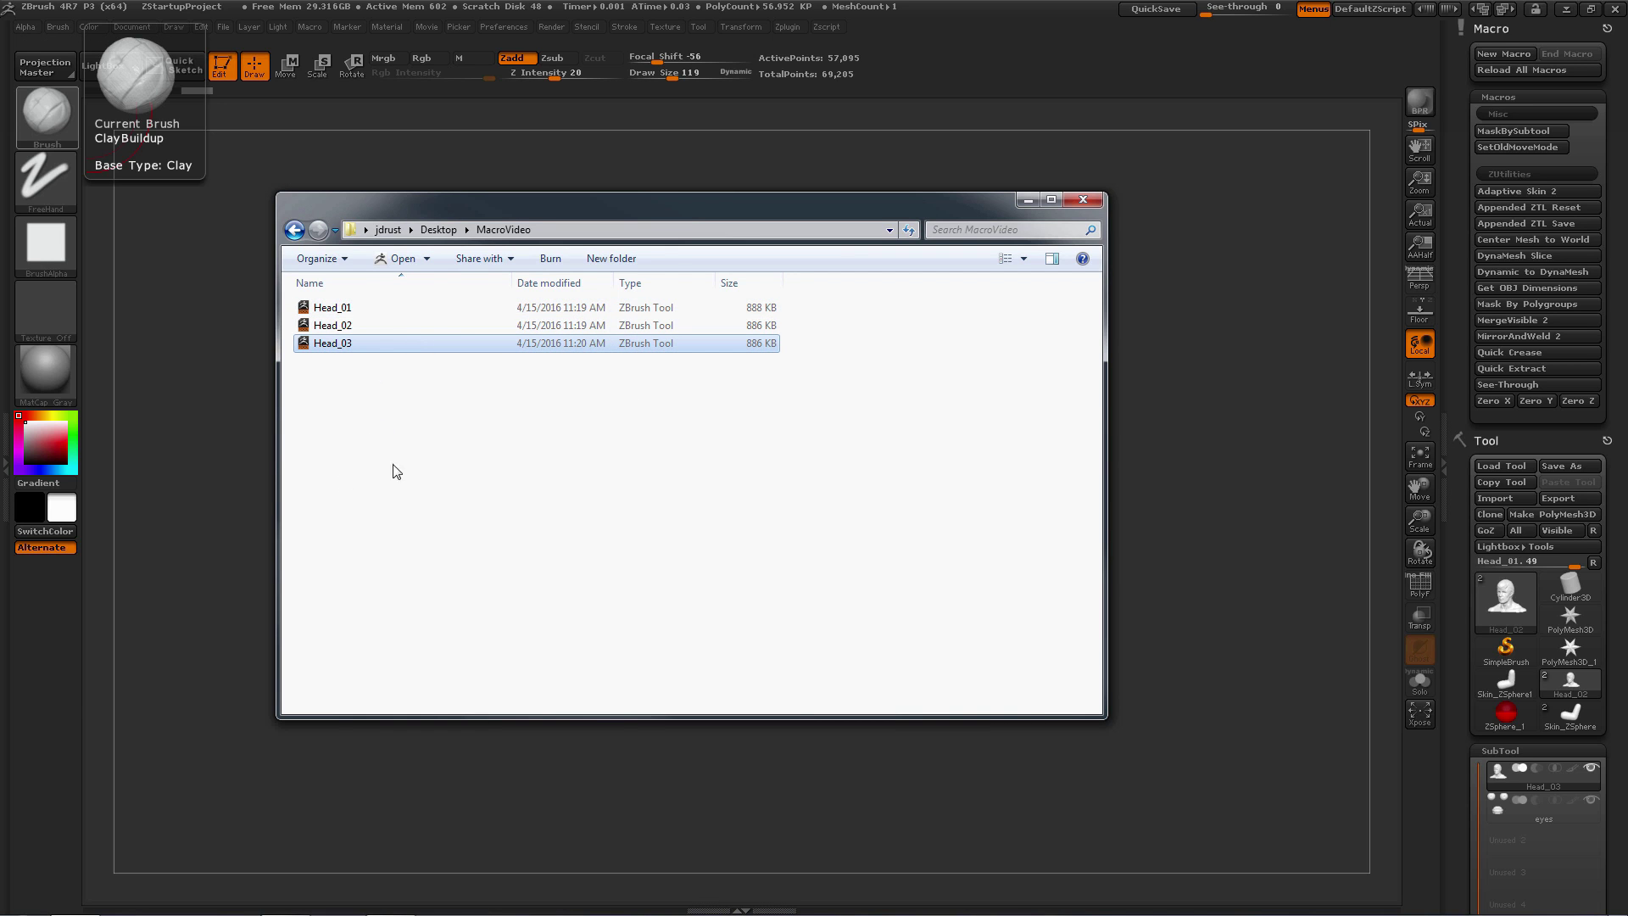
pyautogui.moveTo(585, 217); pyautogui.dragTo(797, 232)
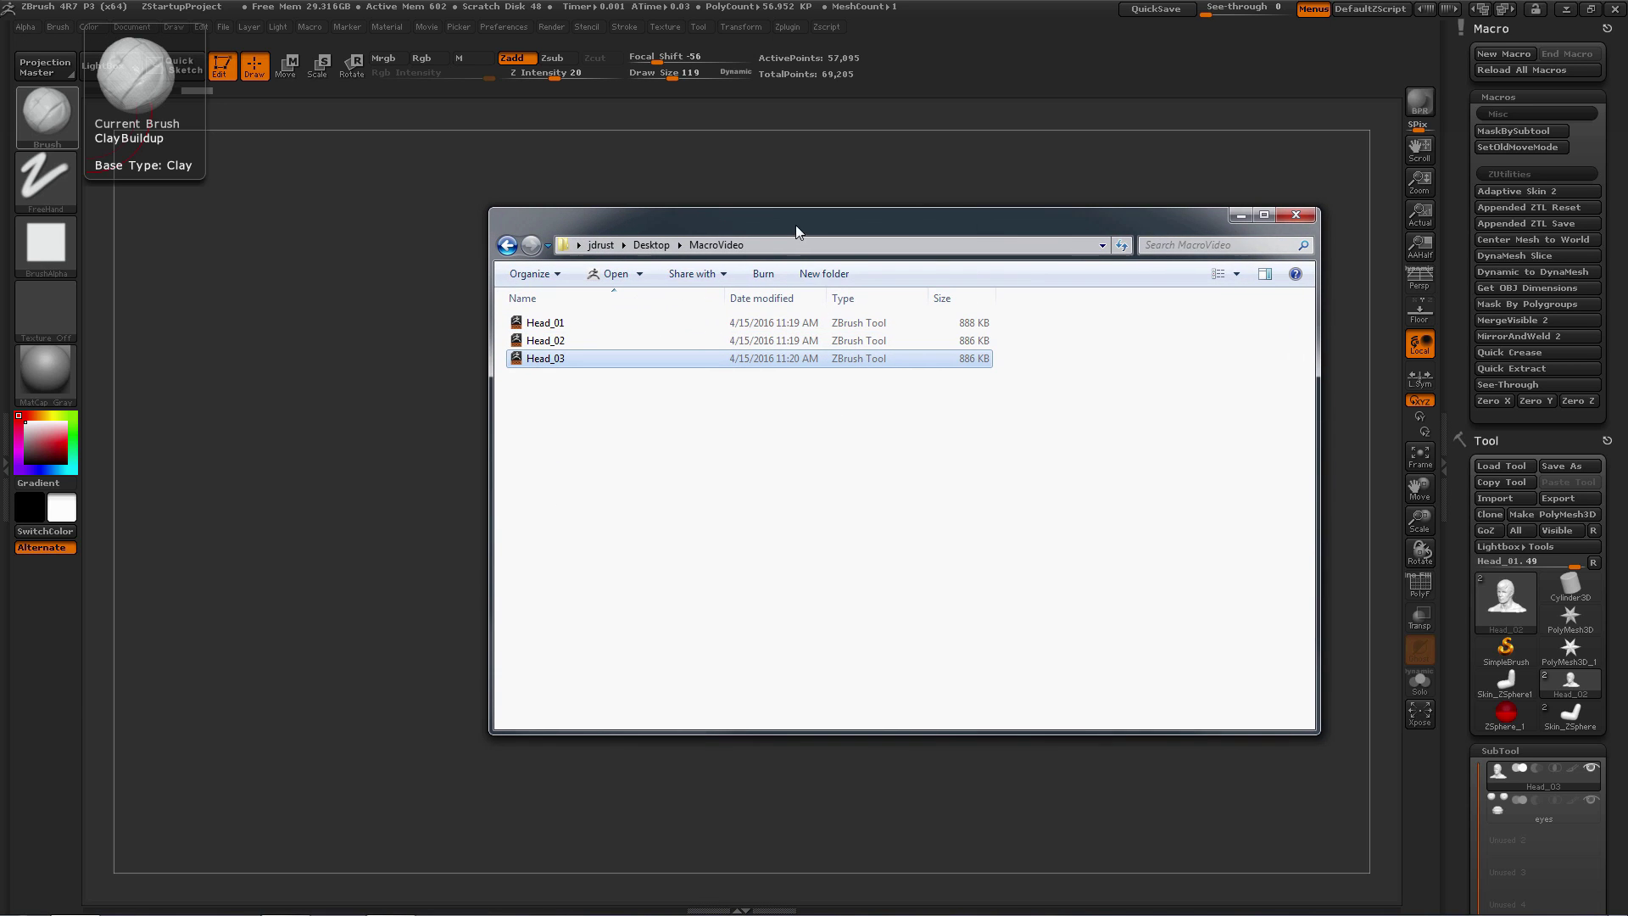
pyautogui.click(584, 326)
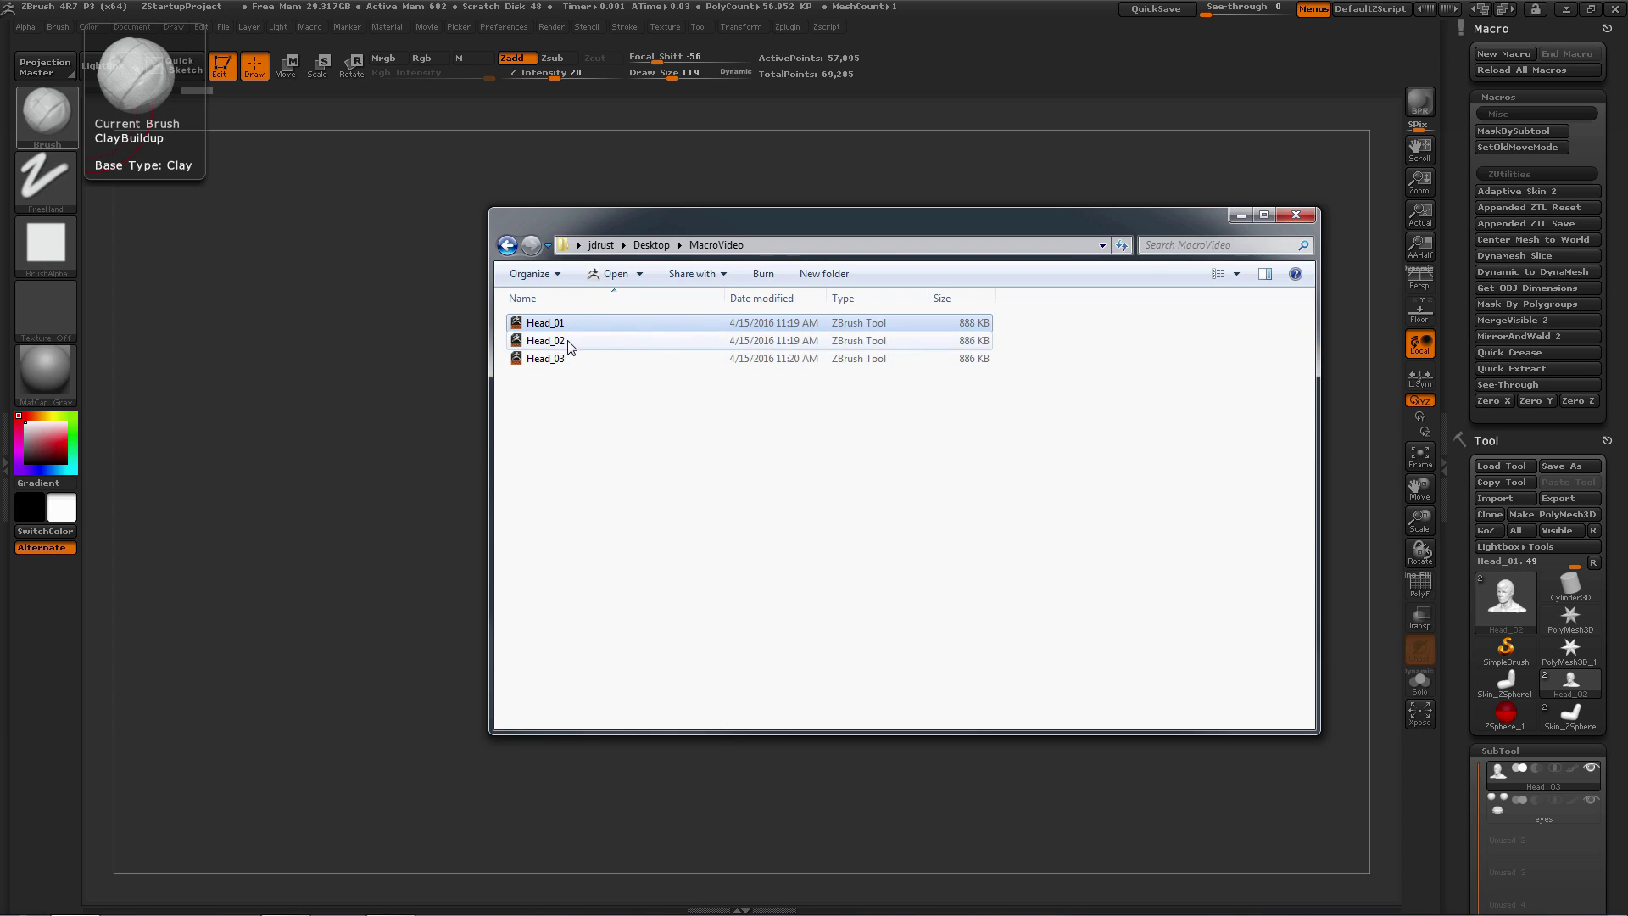
pyautogui.click(570, 348)
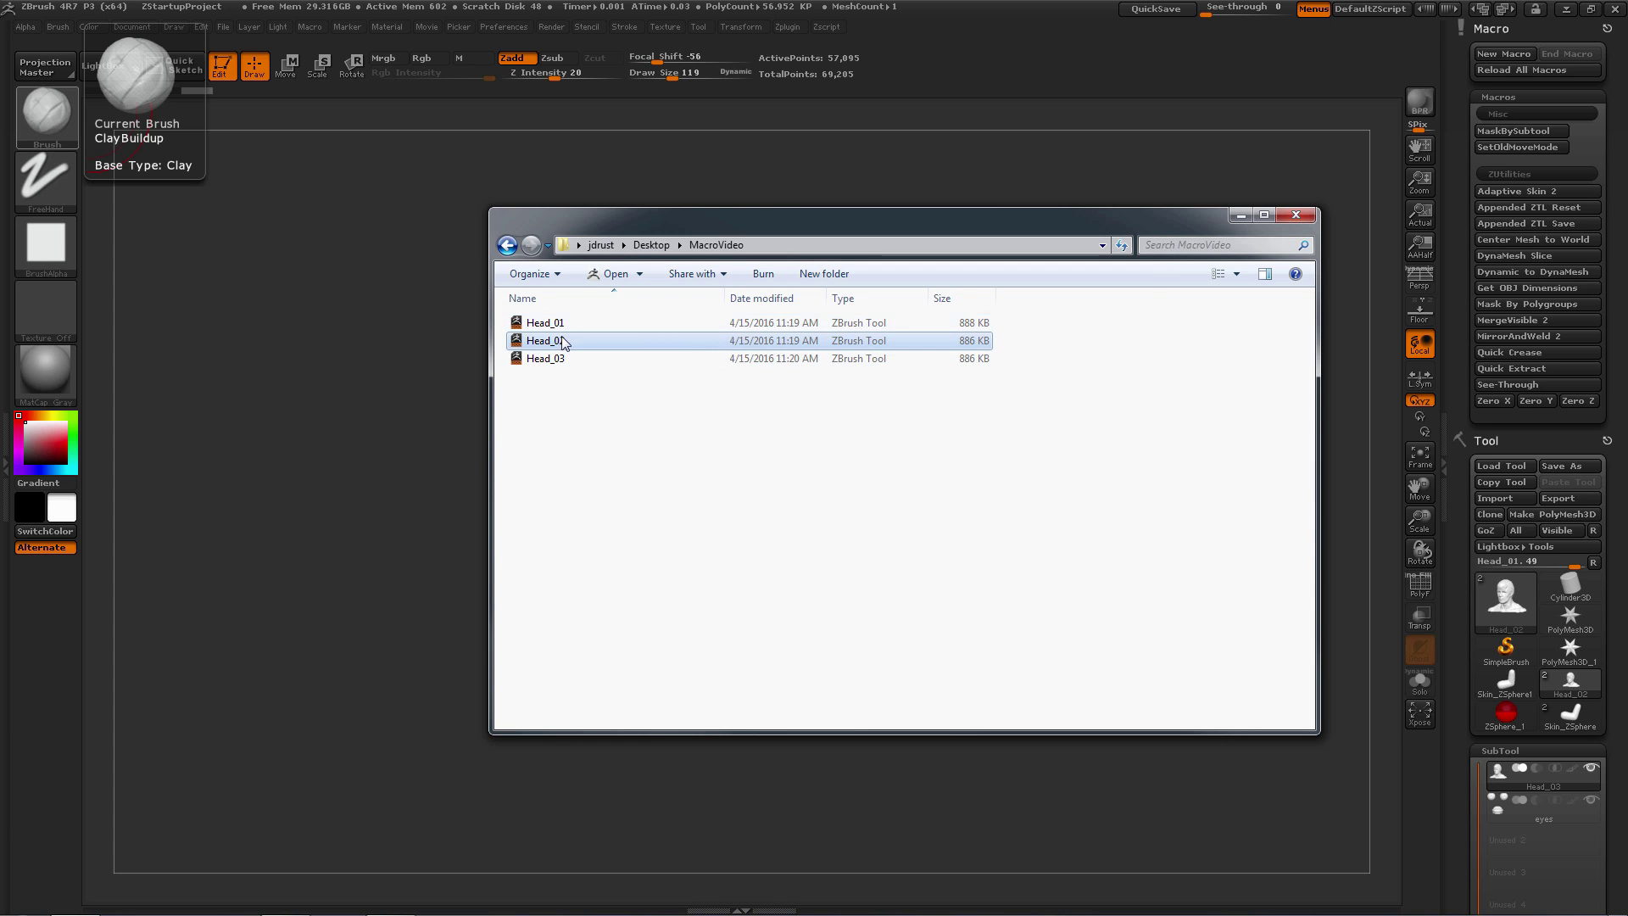
pyautogui.moveTo(871, 238); pyautogui.dragTo(623, 250)
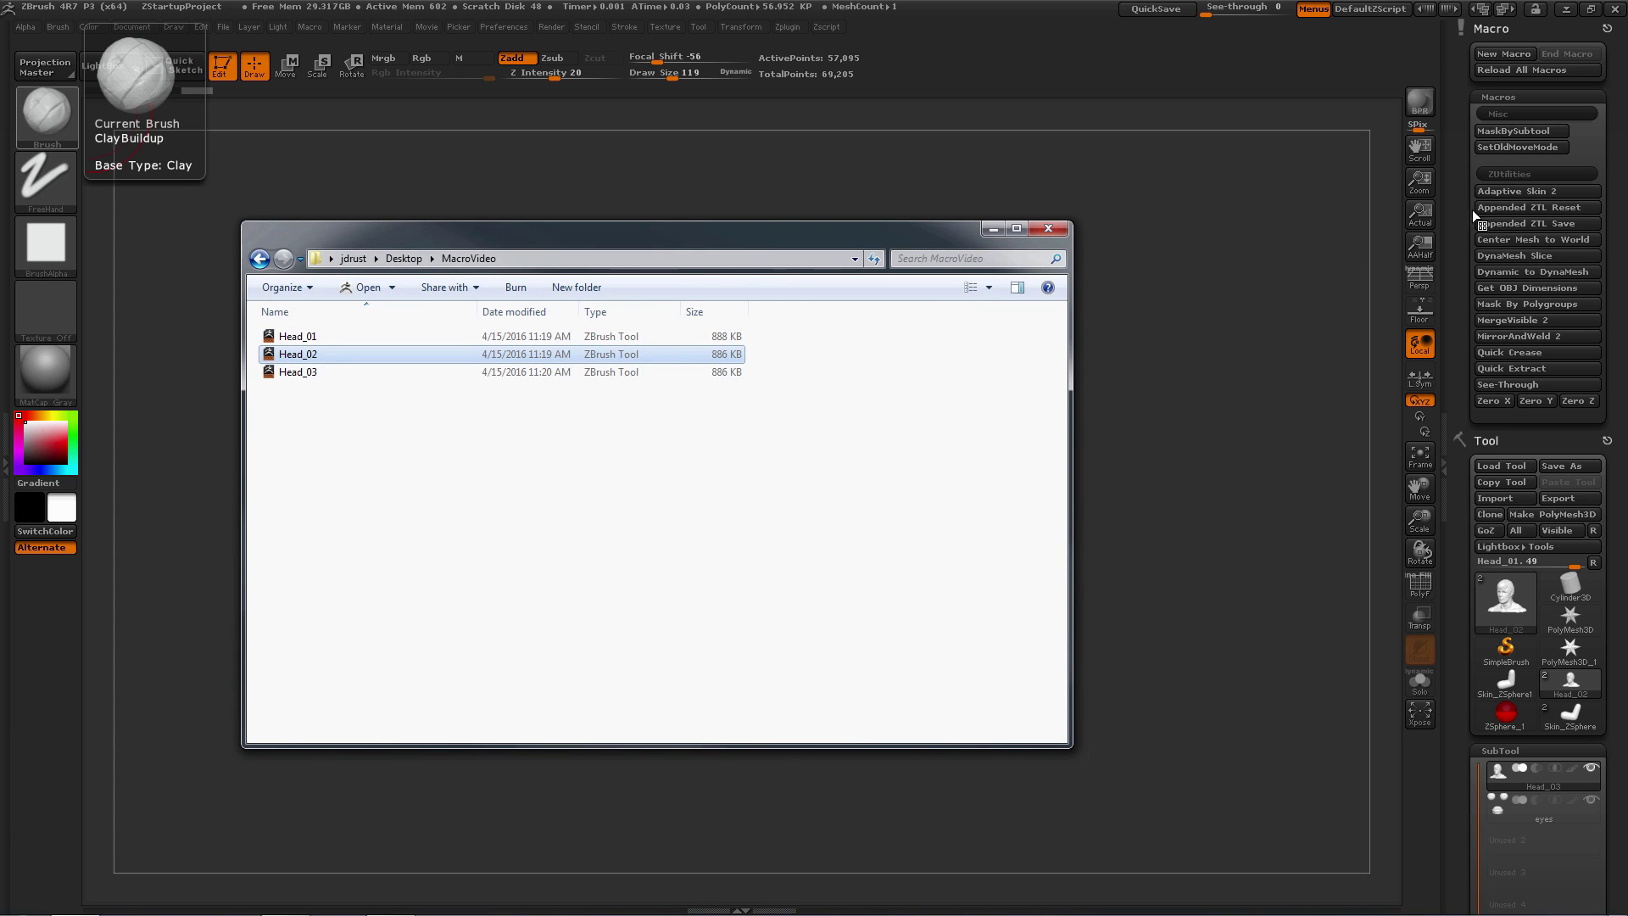
# Return to ZBrush and run the Appended ZTL Reset macro to clear the stored save name and location
pyautogui.click(990, 229)
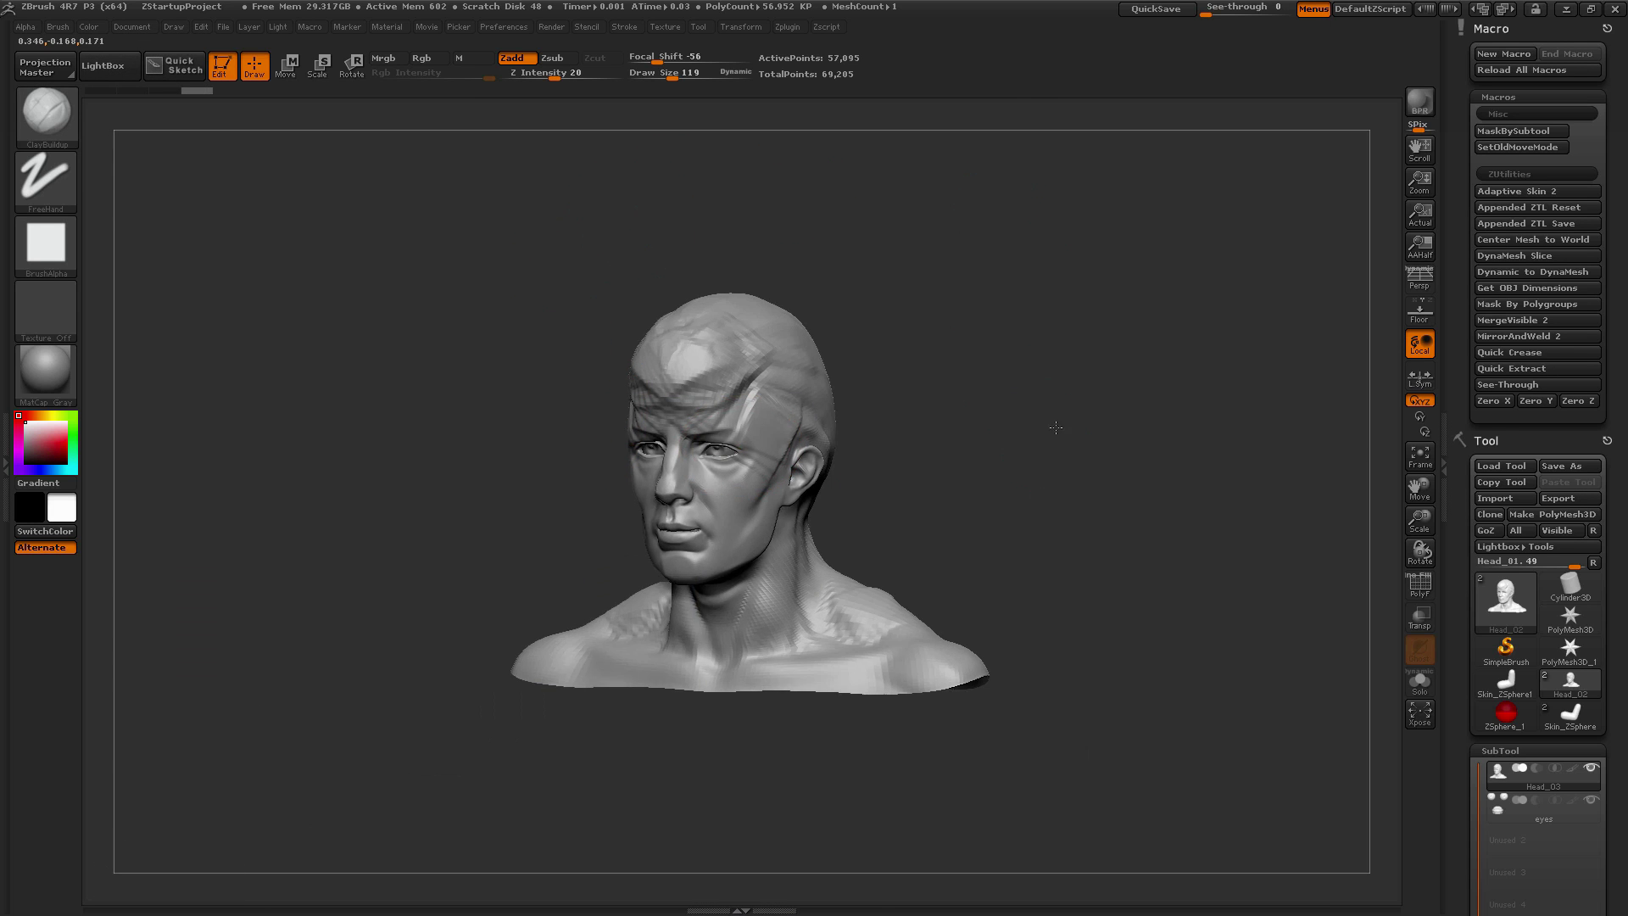
pyautogui.click(1538, 206)
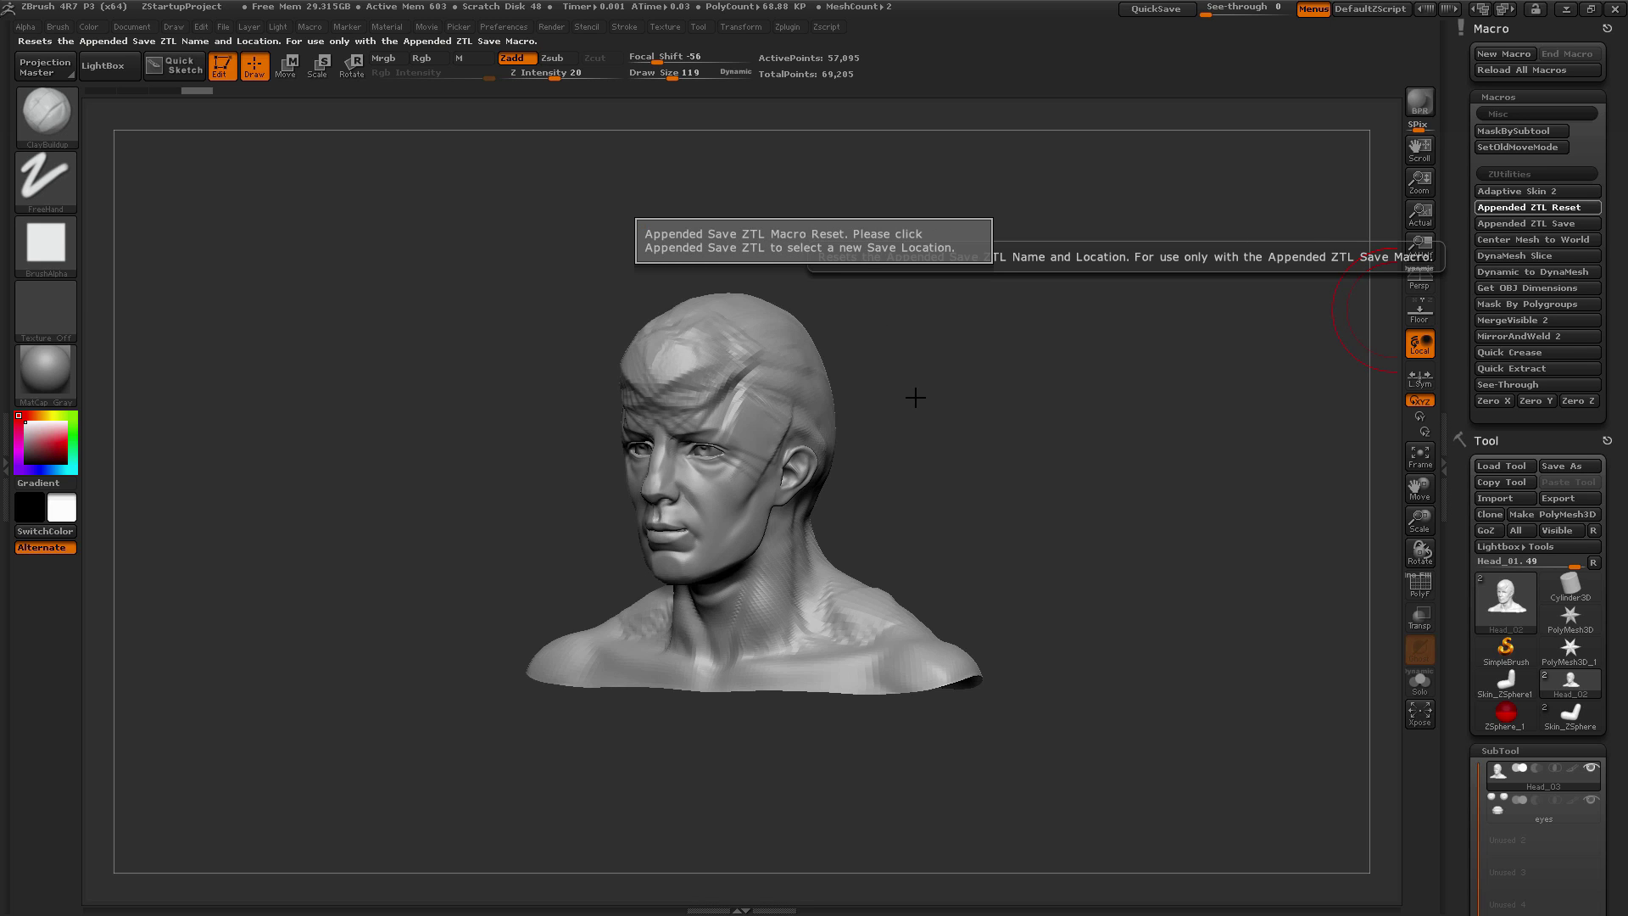
# Run Appended ZTL Save to view its prompt for a new save location and prefix, and cancel without saving
pyautogui.click(1555, 226)
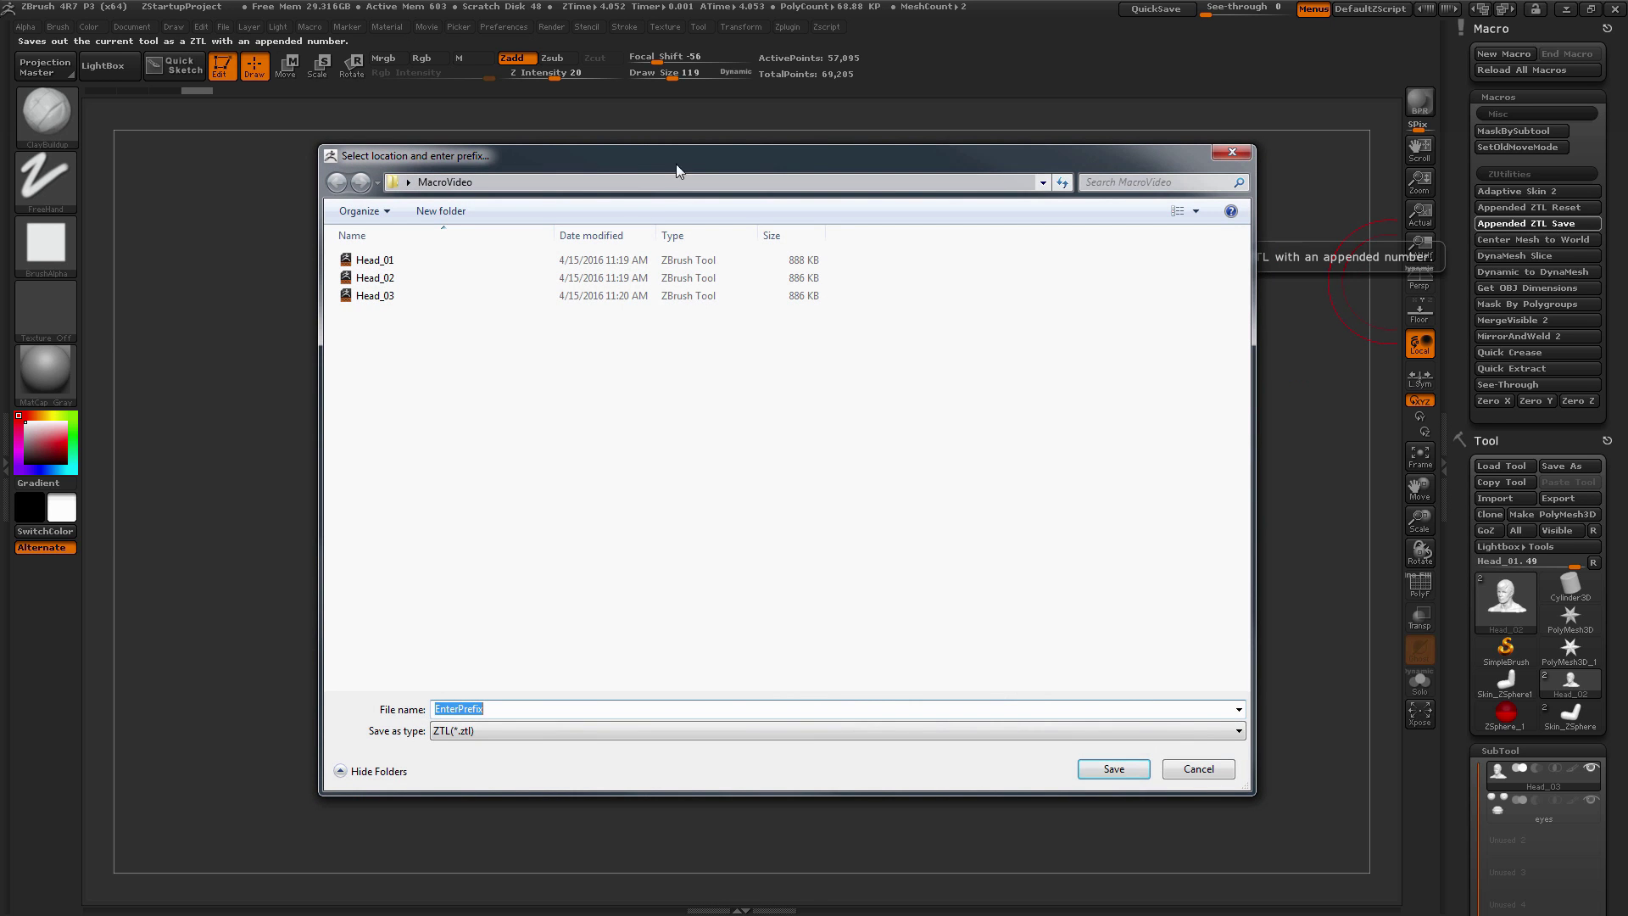
pyautogui.click(506, 706)
pyautogui.click(1198, 768)
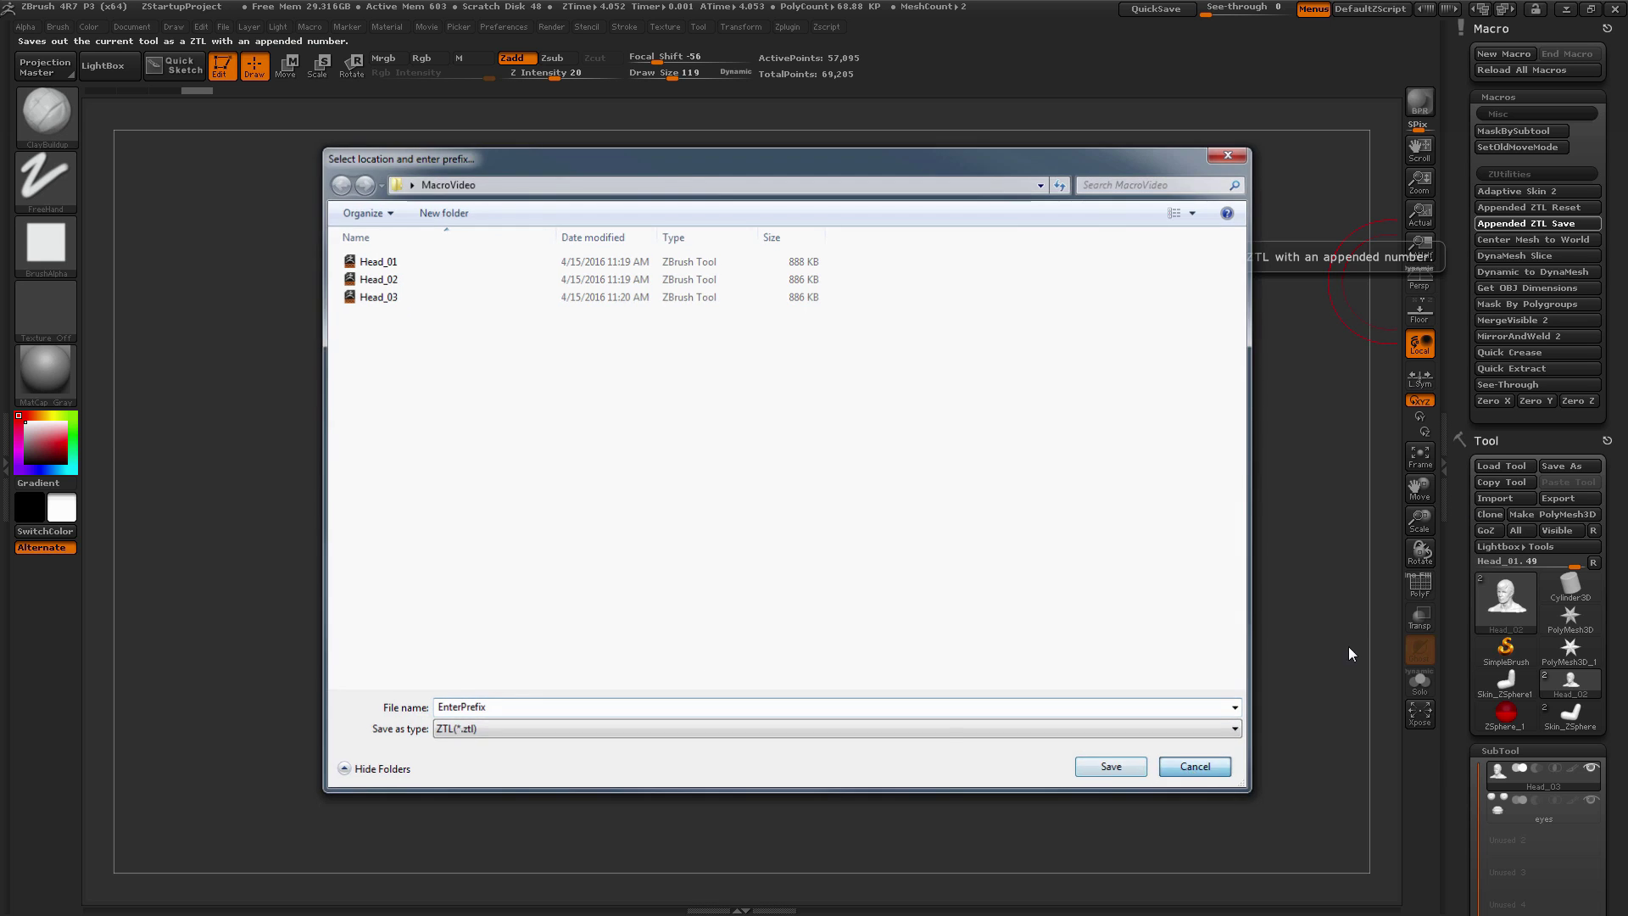
pyautogui.click(987, 524)
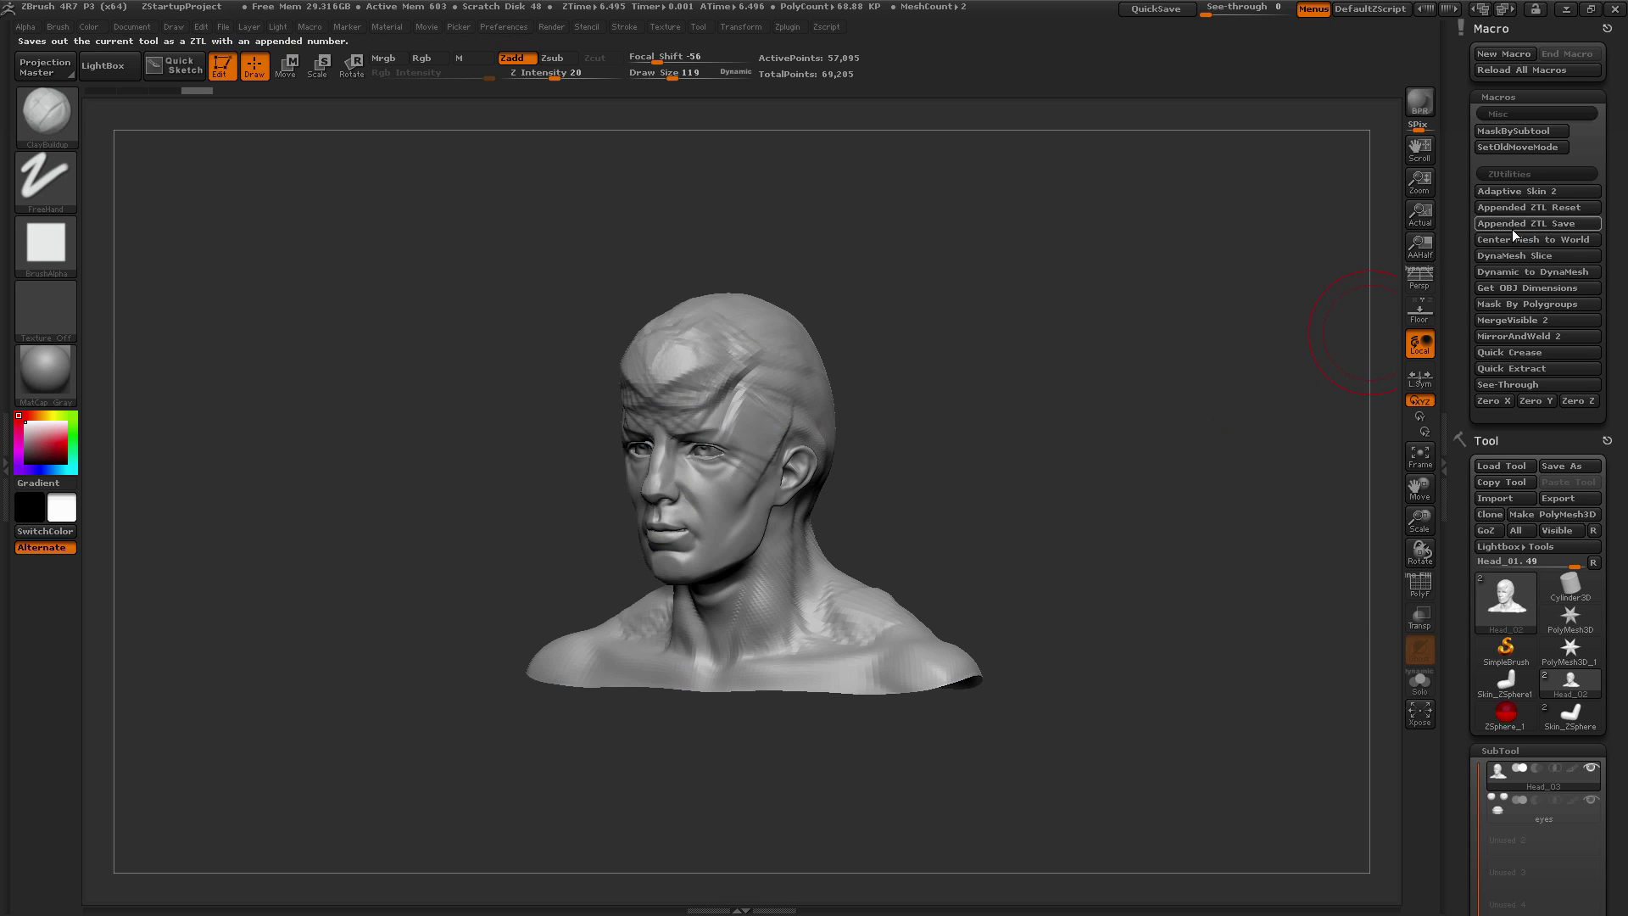
# Show the floor grid and move the head sideways off the world centre with a Transpose line, leaving the eyes subtool in place
pyautogui.keyDown('shift'); pyautogui.moveTo(1021, 489); pyautogui.dragTo(1060, 500); pyautogui.keyUp('shift')
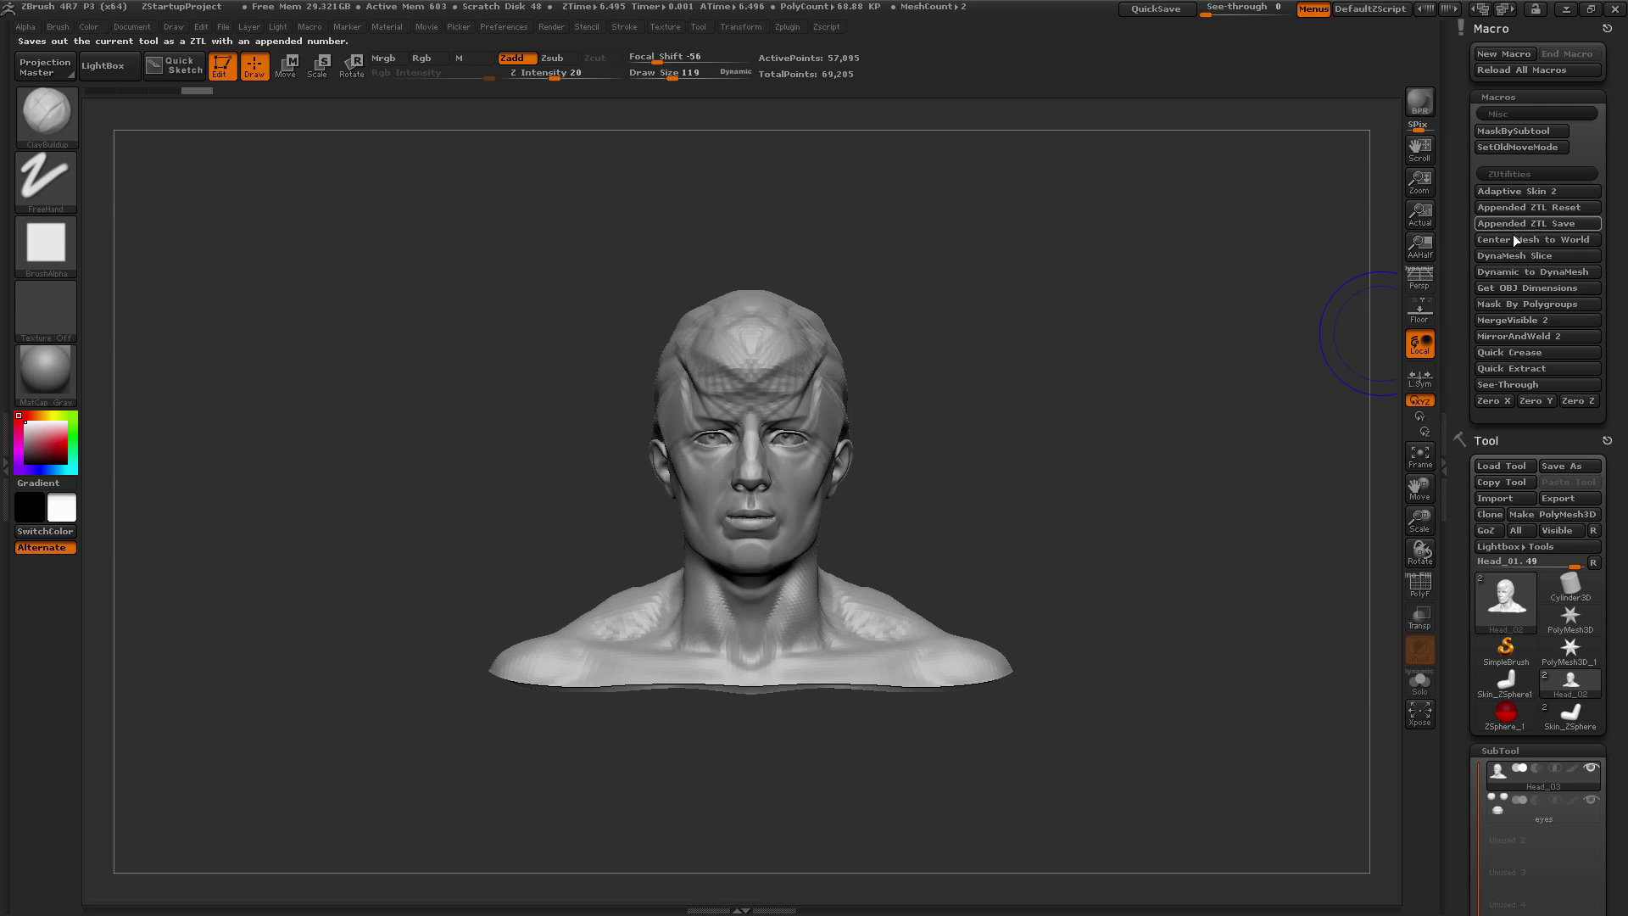
pyautogui.moveTo(1136, 457)
pyautogui.keyDown('alt'); pyautogui.mouseDown()
pyautogui.moveTo(1086, 402)
pyautogui.moveTo(844, 396)
pyautogui.moveTo(839, 576)
pyautogui.mouseUp(); pyautogui.keyUp('alt')
pyautogui.press('w')
pyautogui.click(1420, 322)
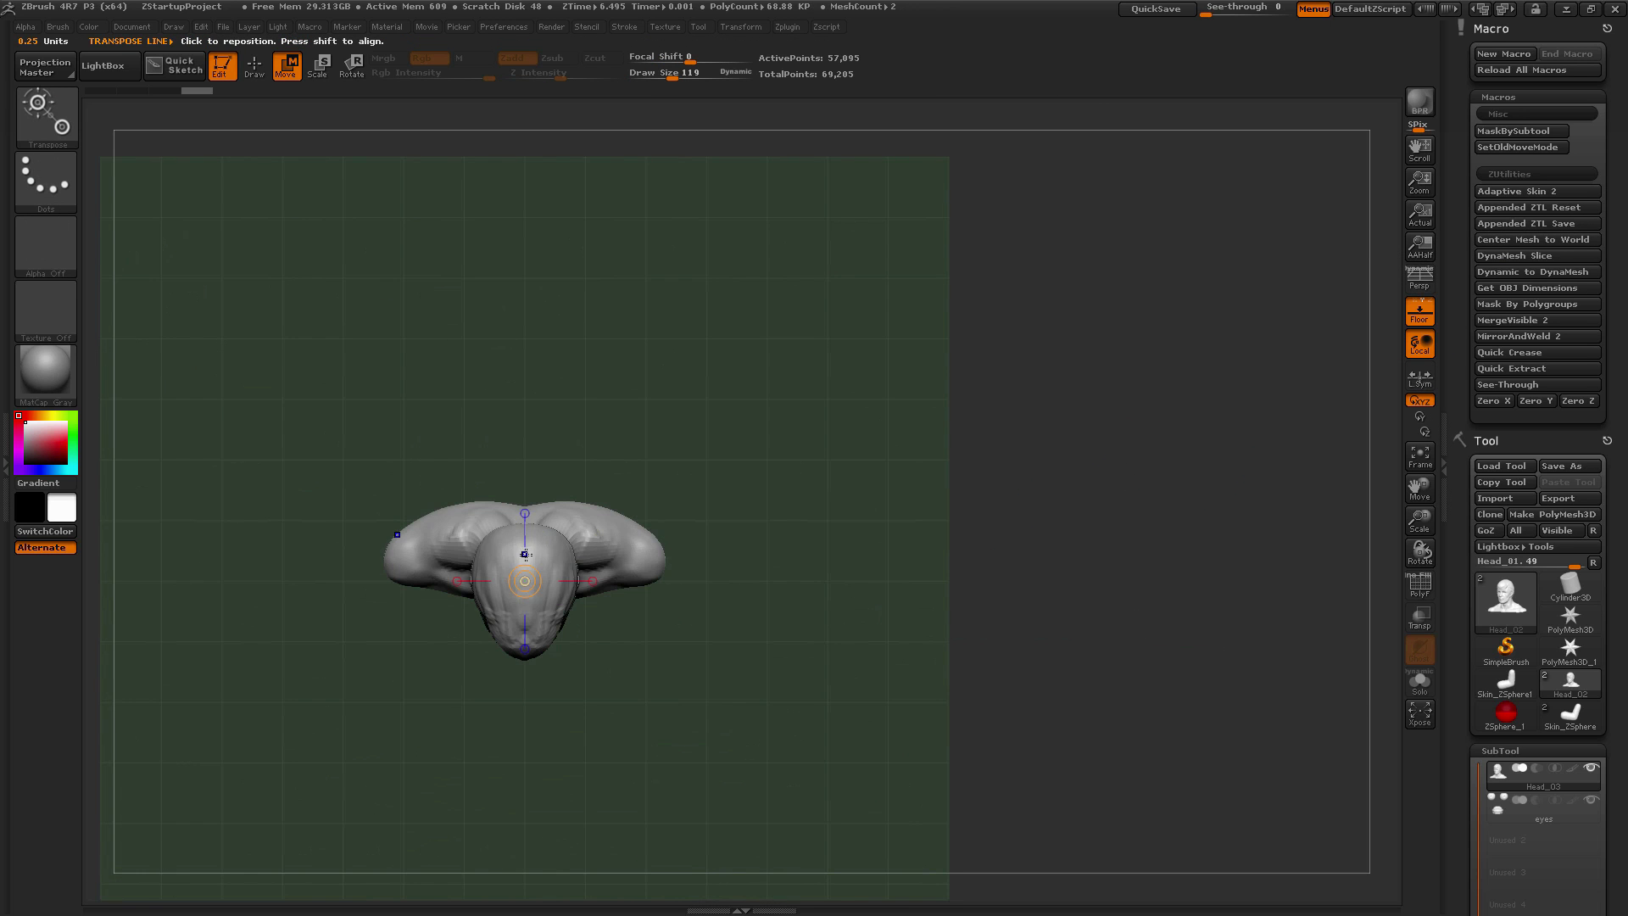
pyautogui.keyDown('shift'); pyautogui.moveTo(526, 554); pyautogui.dragTo(805, 554); pyautogui.keyUp('shift')
pyautogui.moveTo(666, 554); pyautogui.dragTo(1112, 402)
pyautogui.moveTo(1152, 679); pyautogui.dragTo(1088, 553)
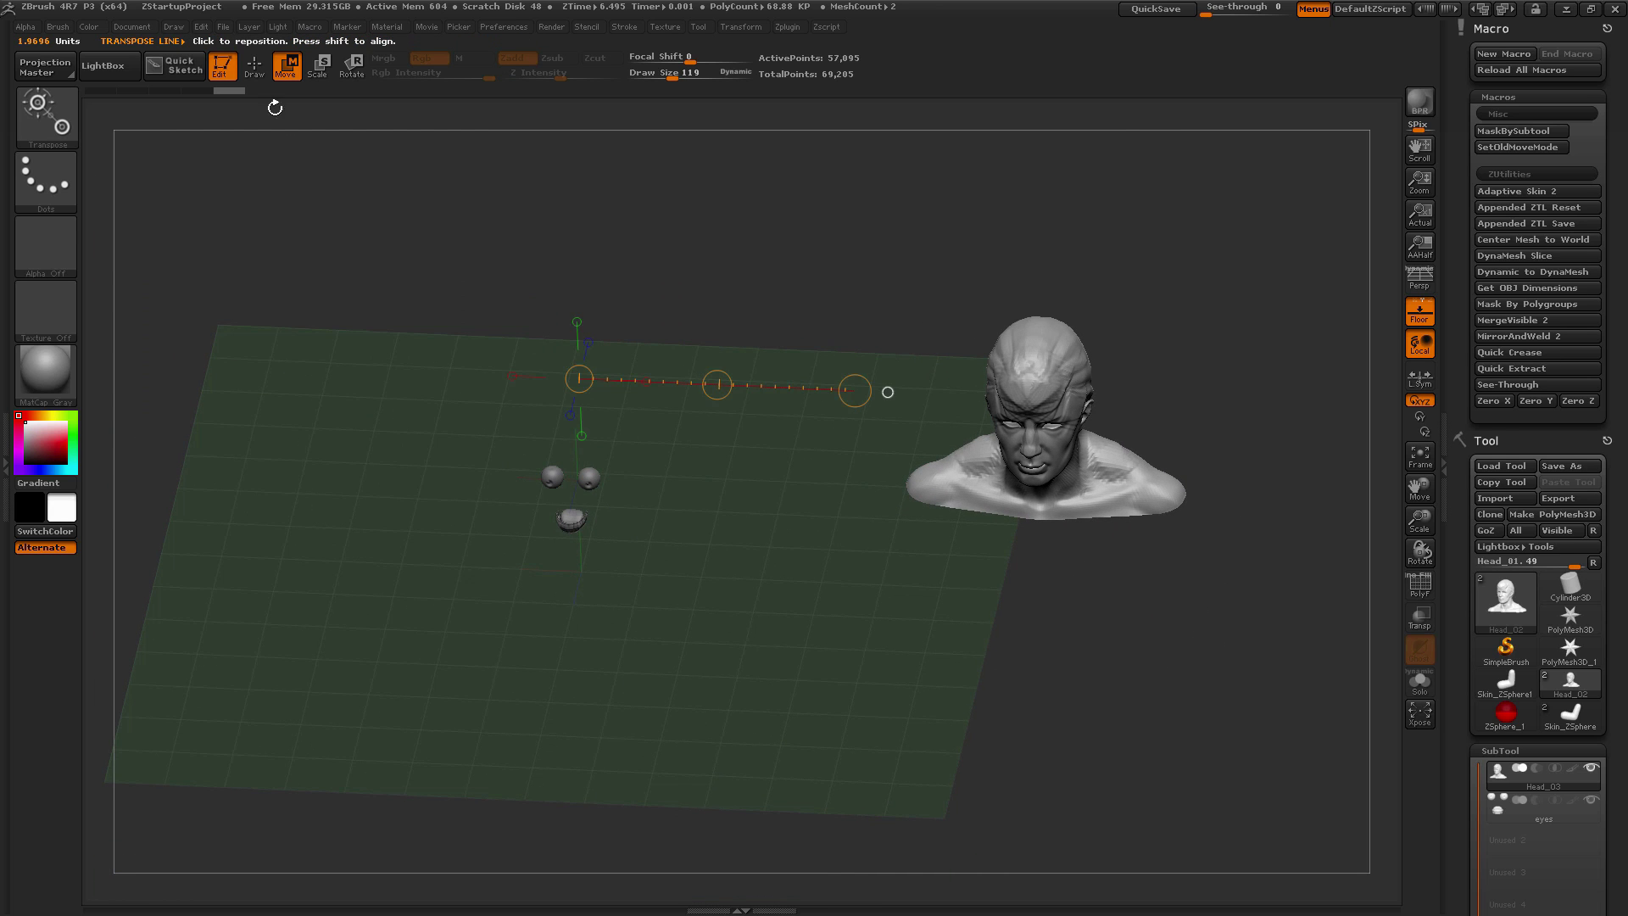
pyautogui.click(259, 72)
pyautogui.moveTo(1203, 669)
pyautogui.mouseDown()
pyautogui.moveTo(1206, 527)
pyautogui.moveTo(1200, 604)
pyautogui.mouseUp()
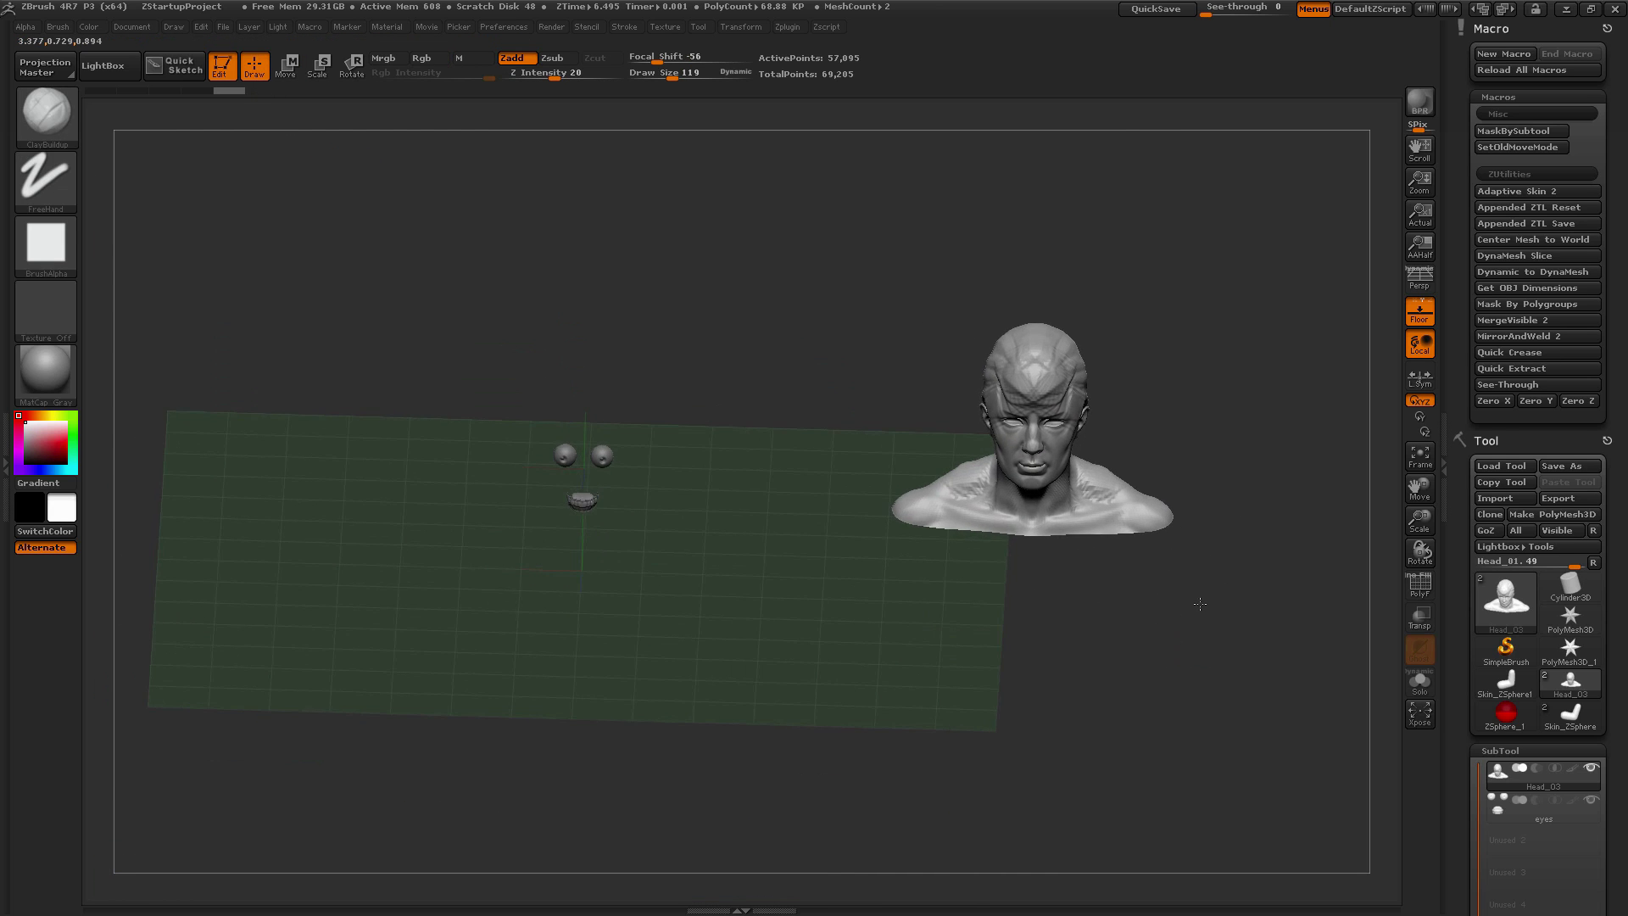
# Check the head's Position values in its geometry settings and recentre it with the Center Mesh to World macro
pyautogui.moveTo(1468, 575); pyautogui.dragTo(1465, 323)
pyautogui.keyDown('shift'); pyautogui.click(1484, 612); pyautogui.keyUp('shift')
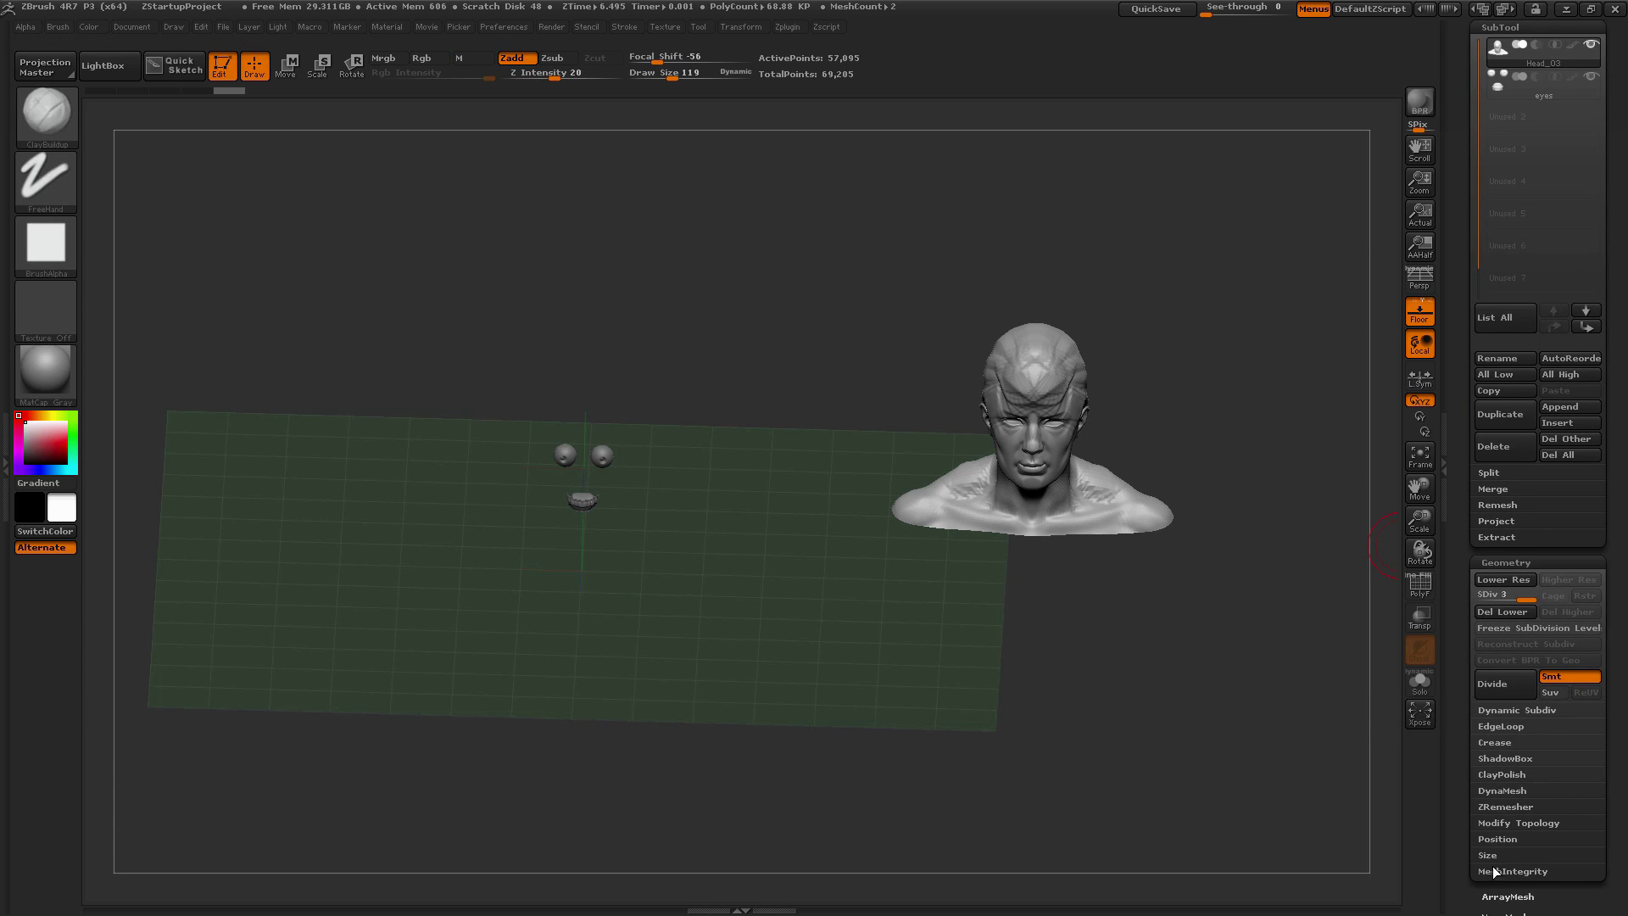
pyautogui.click(1512, 838)
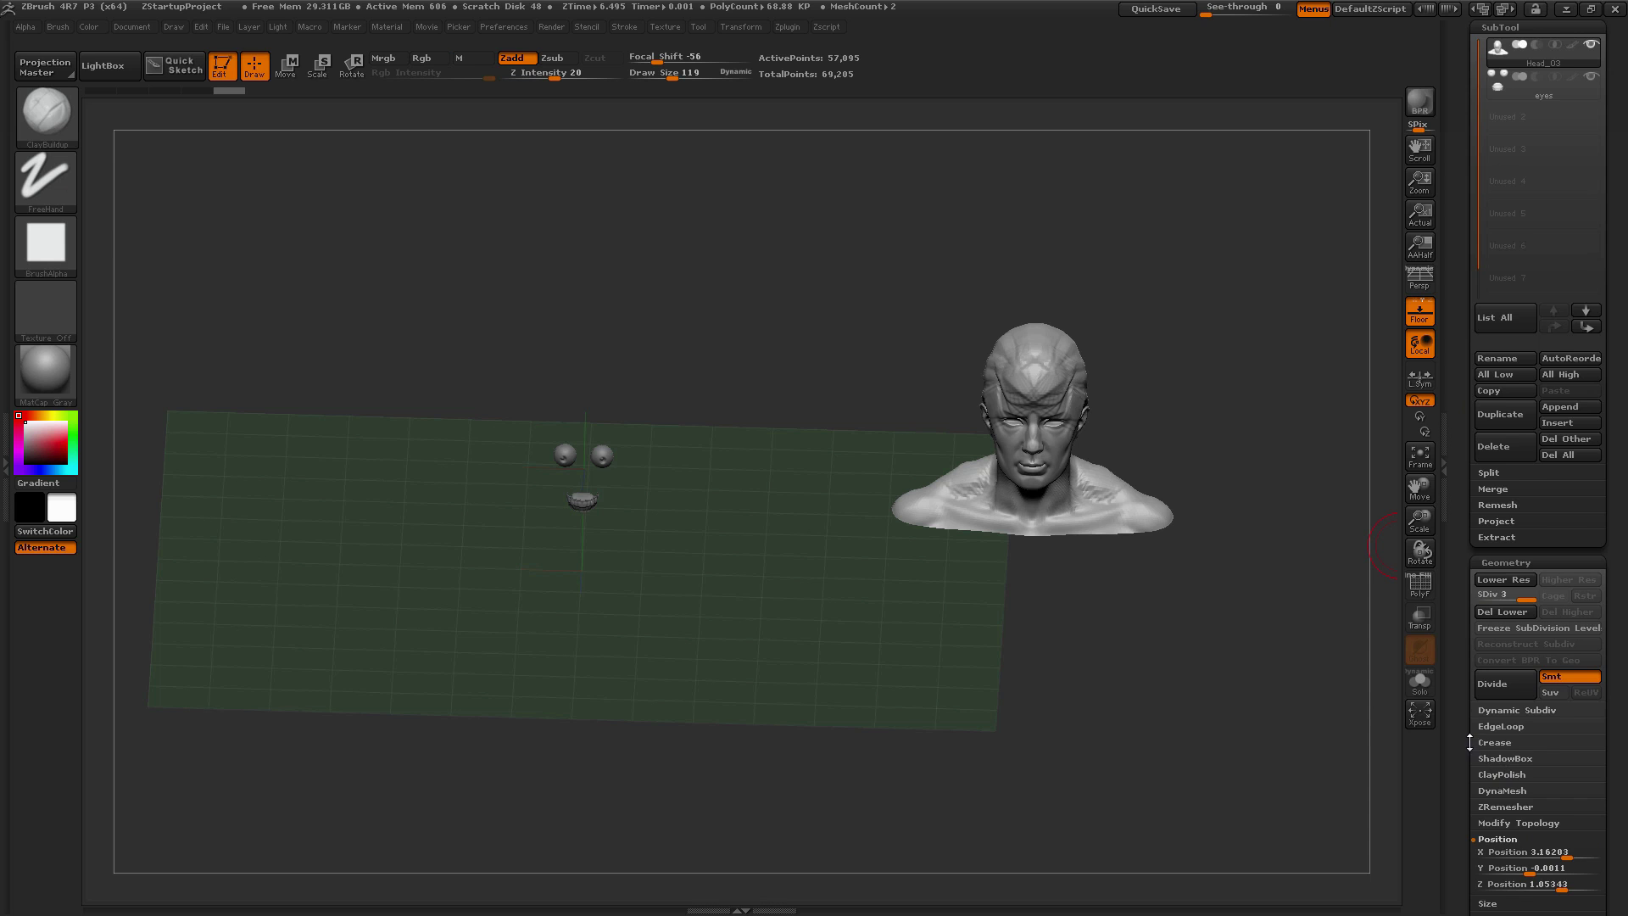
pyautogui.moveTo(1462, 726); pyautogui.dragTo(1464, 911)
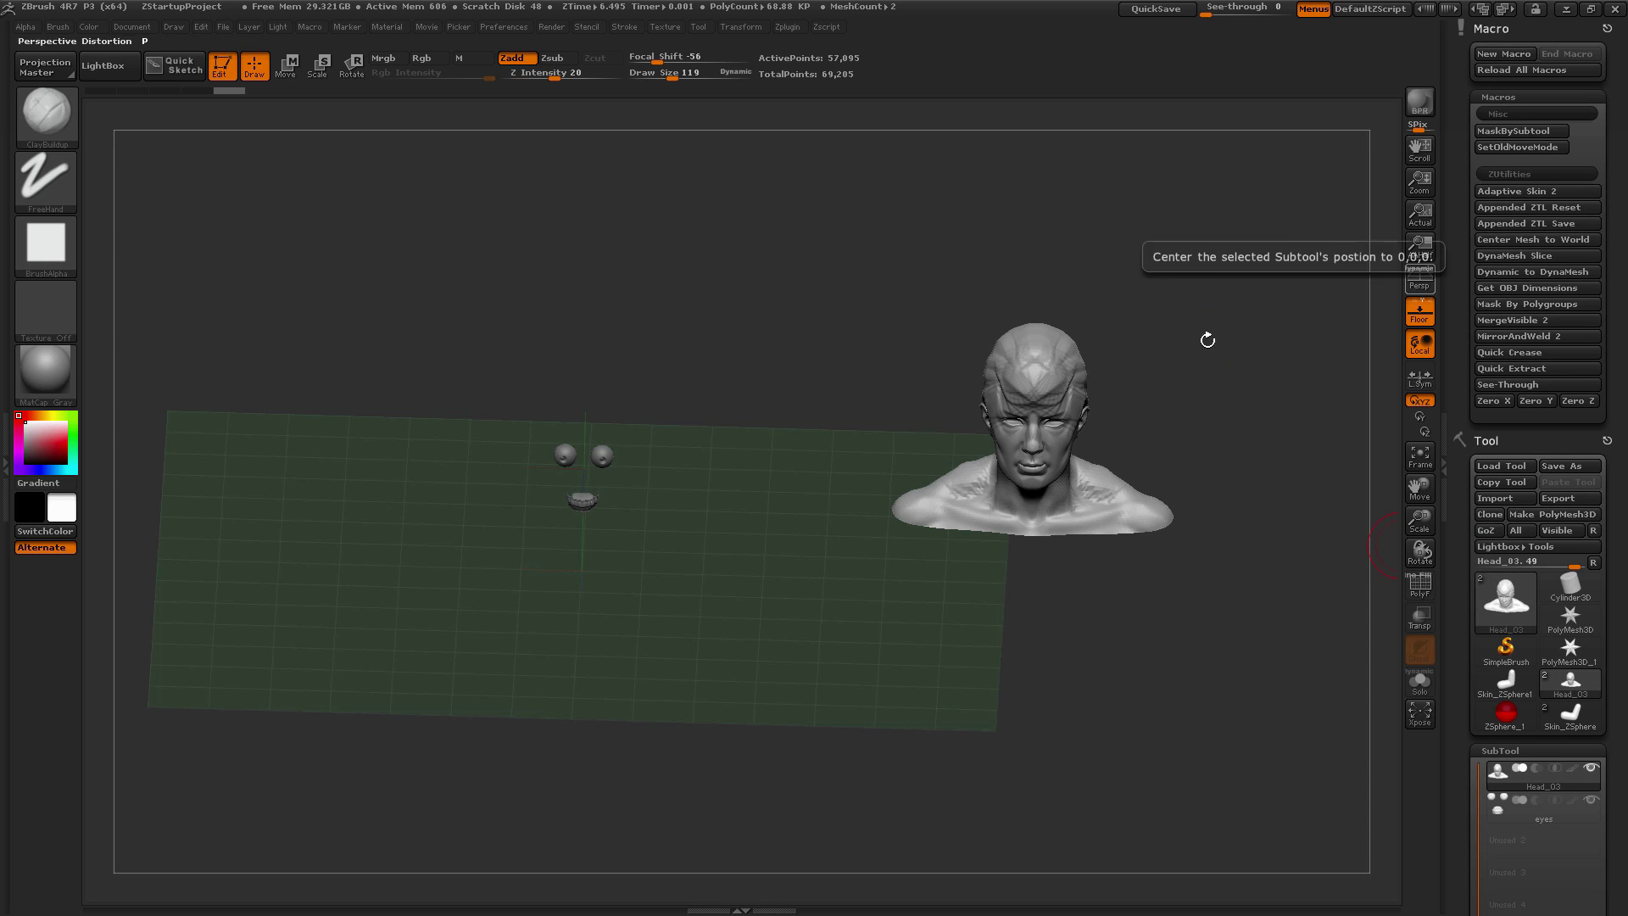
pyautogui.moveTo(1206, 338); pyautogui.dragTo(1201, 285)
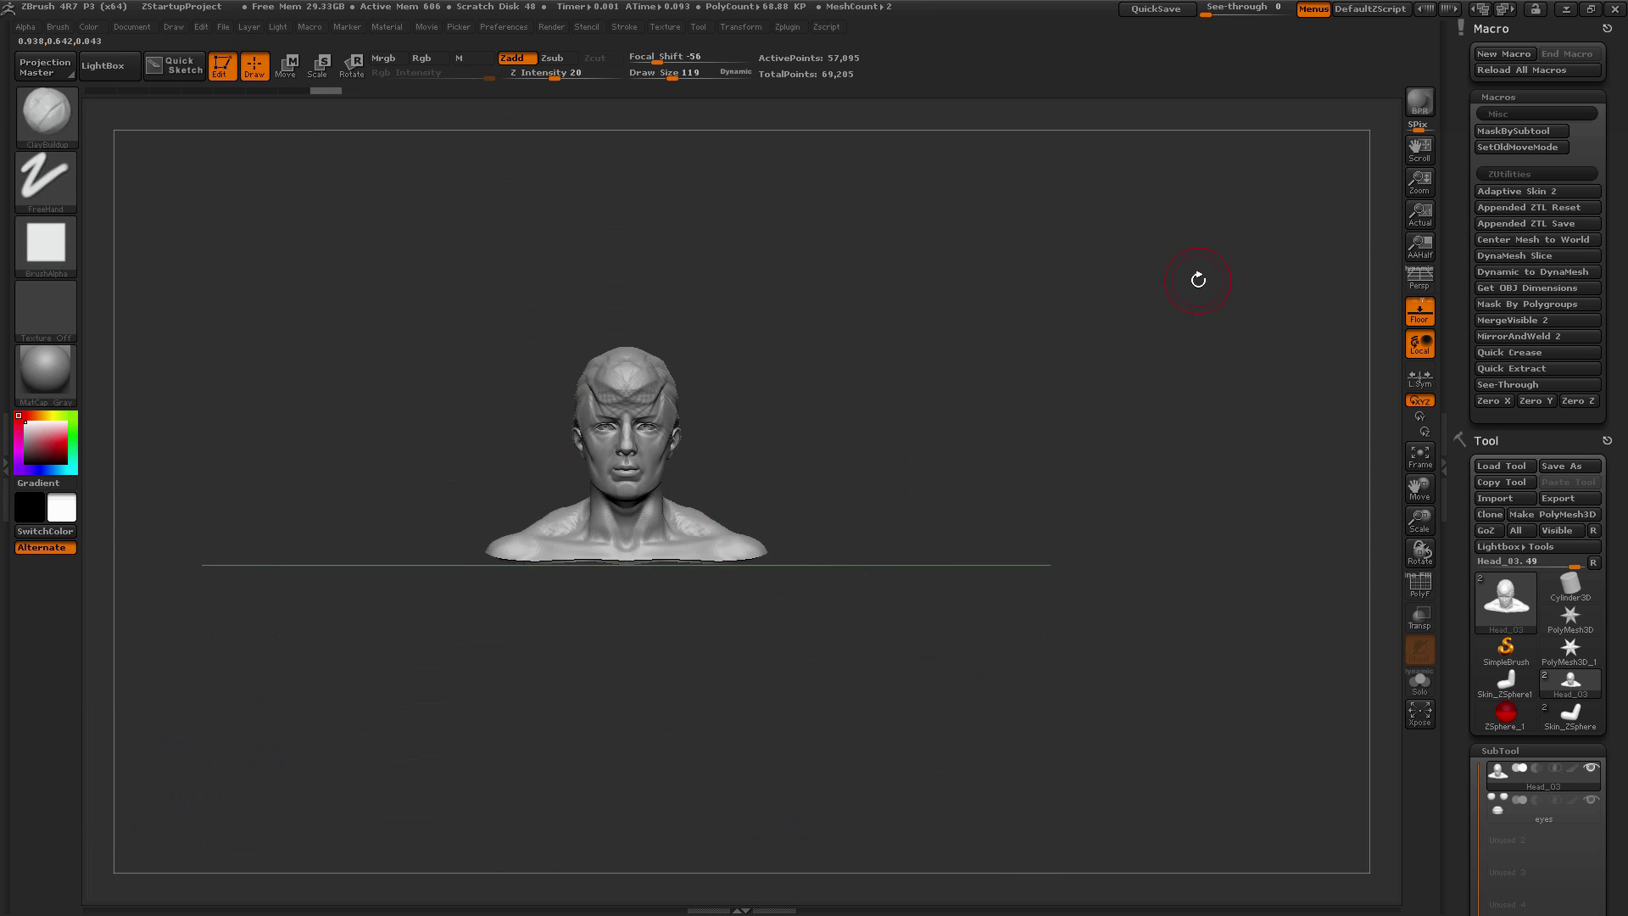
pyautogui.keyDown('alt'); pyautogui.moveTo(1098, 365); pyautogui.dragTo(989, 354); pyautogui.keyUp('alt')
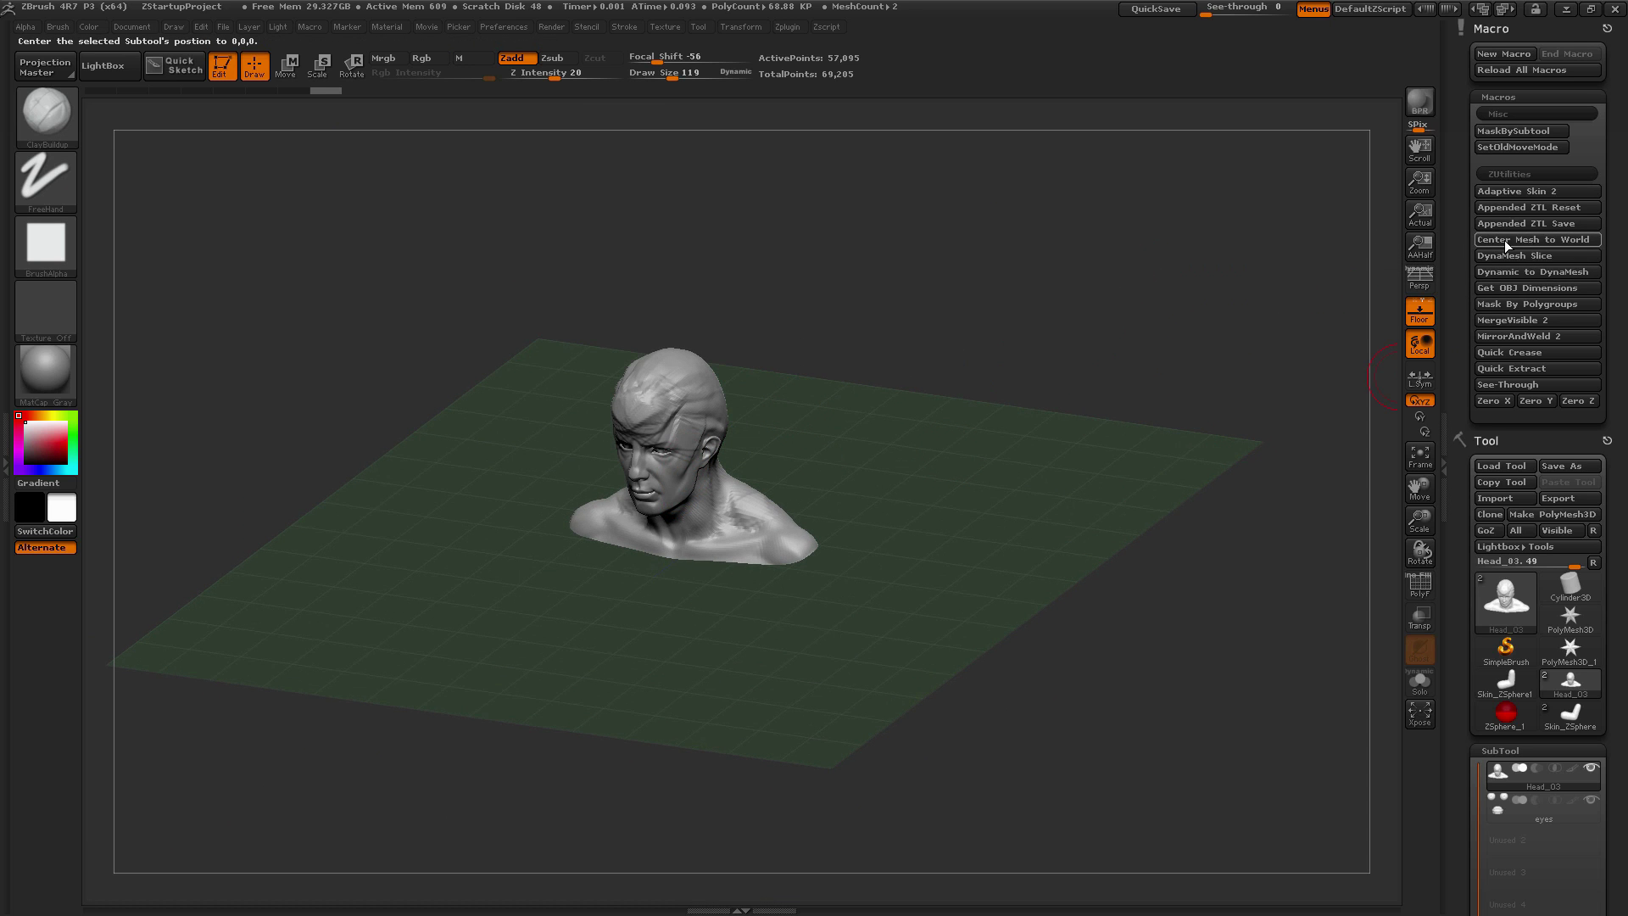
# Offset the head again and reset its position axis by axis with the Zero X, Zero Y and Zero Z macros
pyautogui.click(1500, 405)
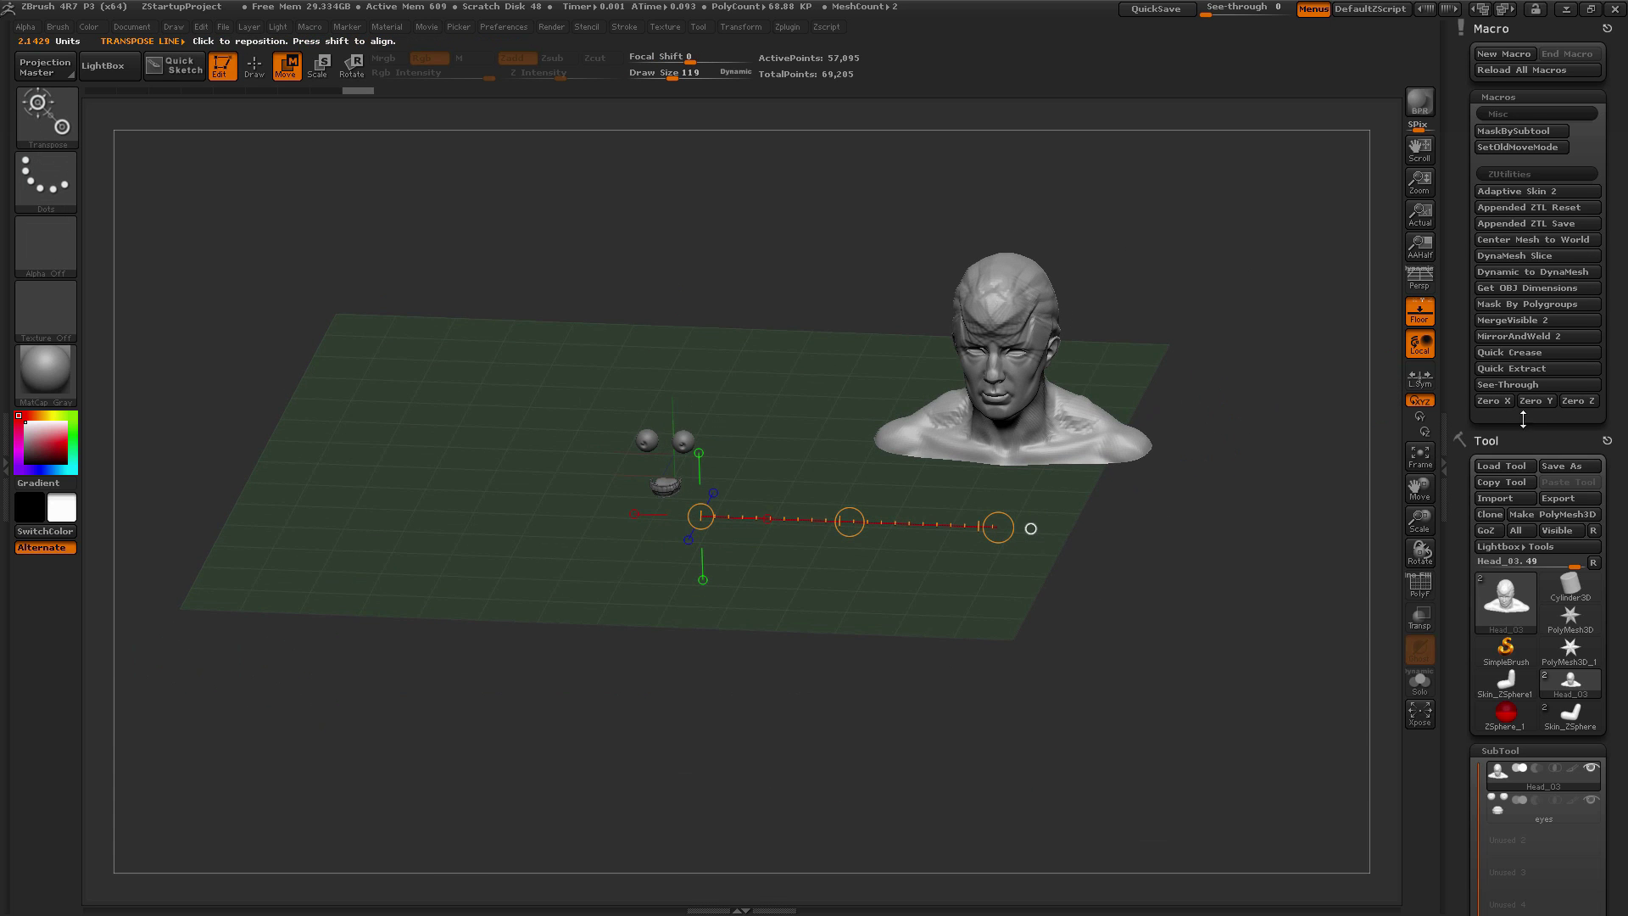
pyautogui.click(1493, 400)
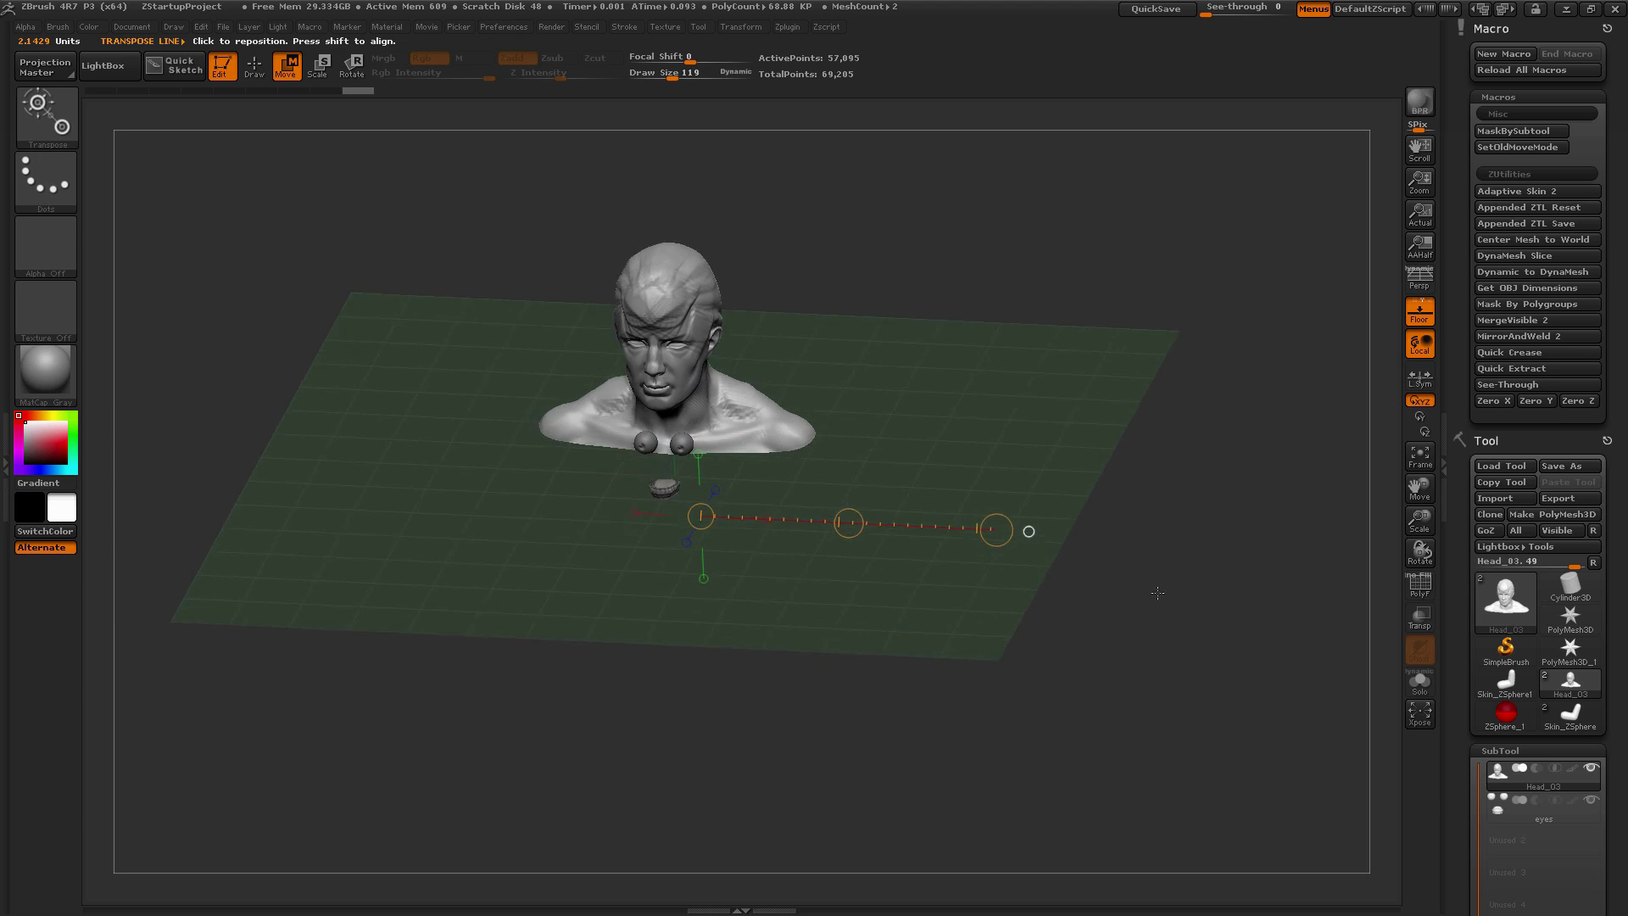
pyautogui.click(1535, 400)
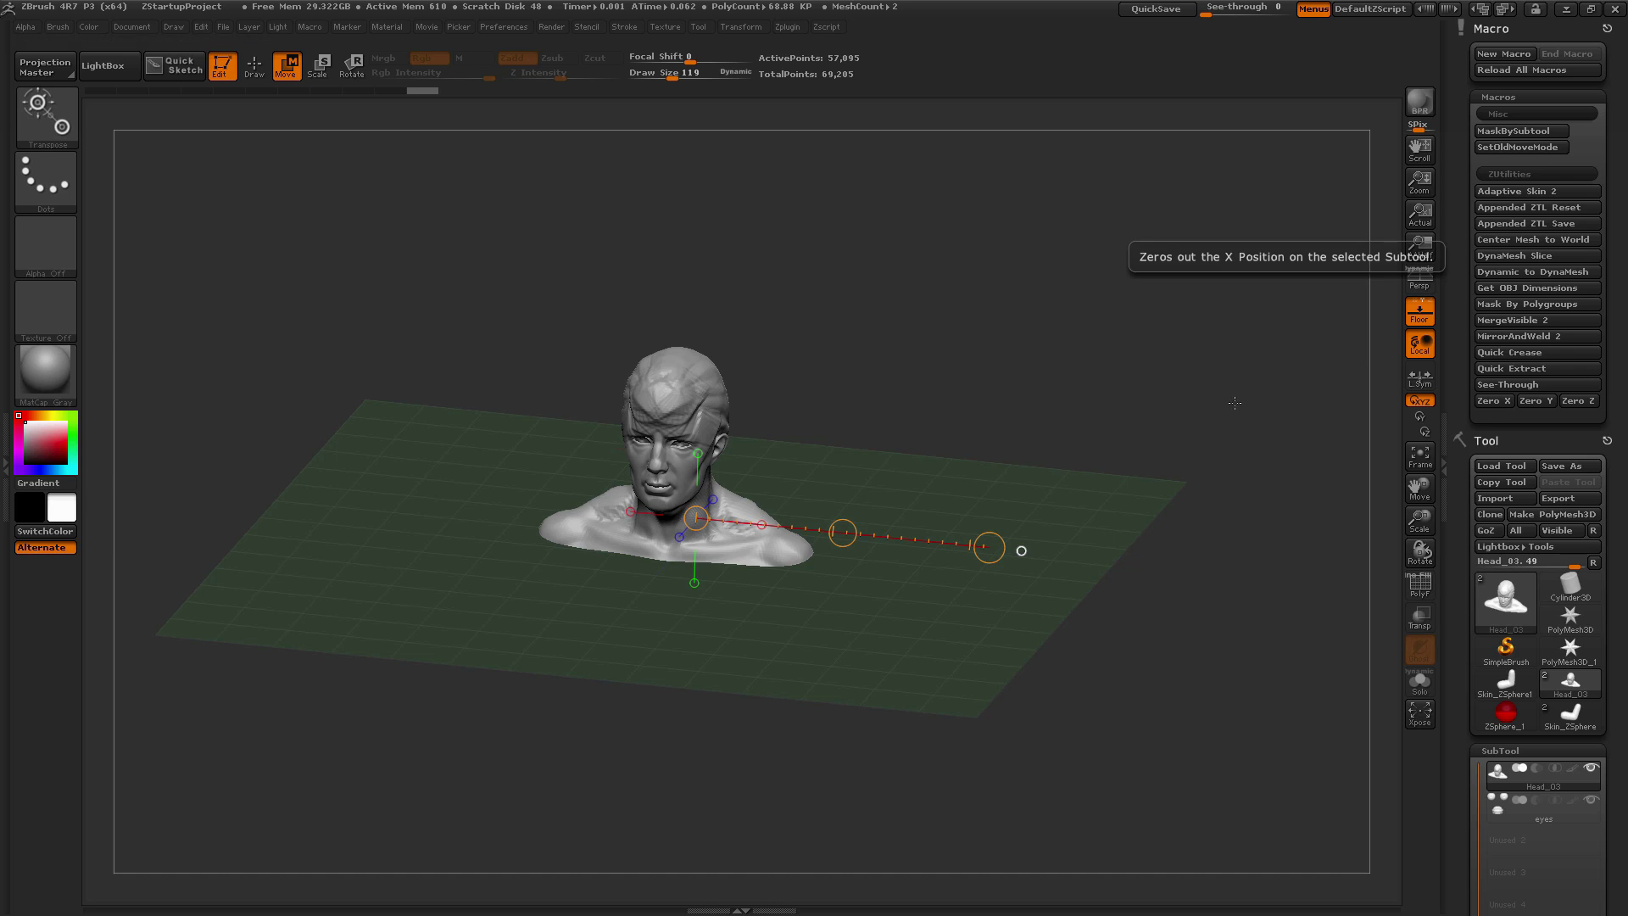
pyautogui.moveTo(1213, 419); pyautogui.dragTo(1195, 393)
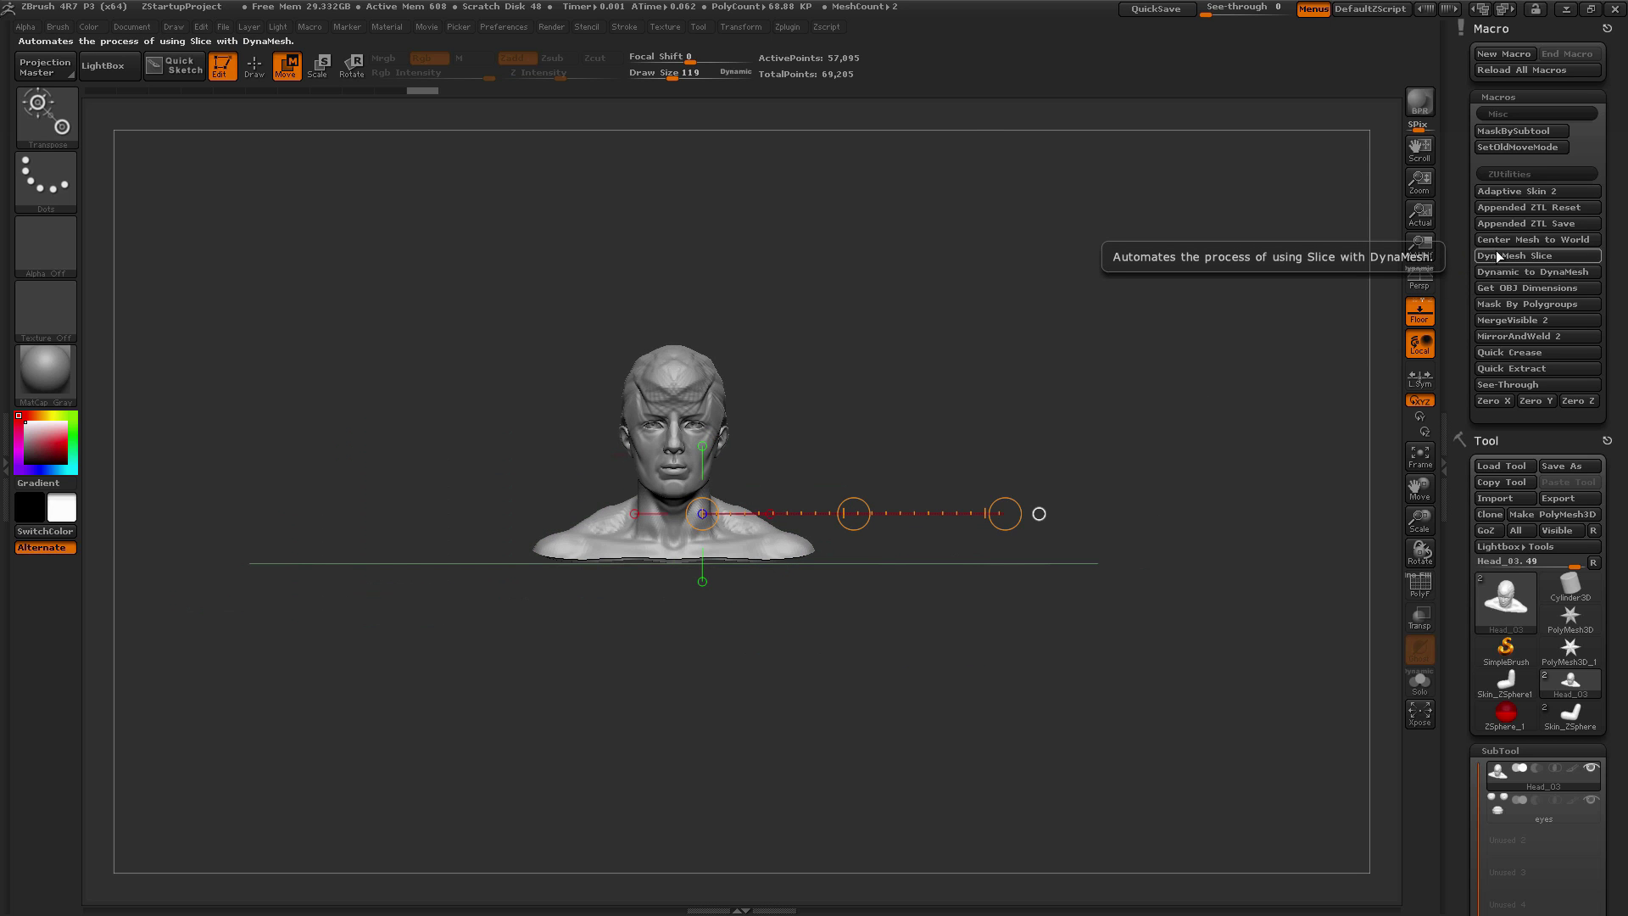
# Switch to the Sphere3D primitive and convert it to a PolyMesh3D
pyautogui.click(1568, 595)
pyautogui.click(1569, 599)
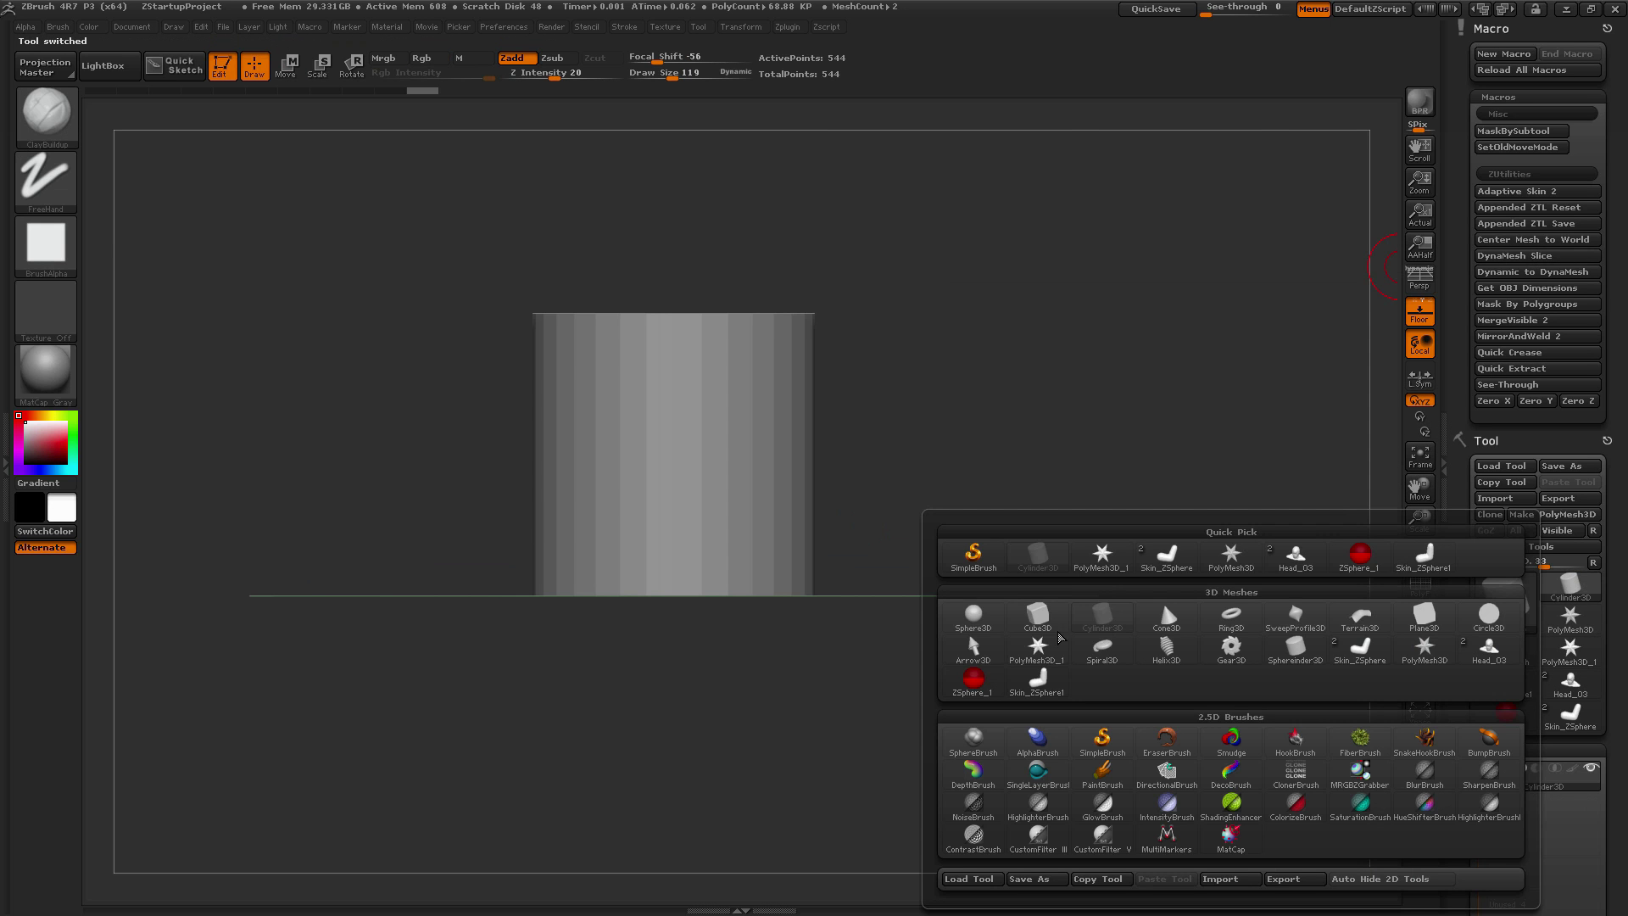
pyautogui.click(977, 625)
pyautogui.keyDown('alt'); pyautogui.moveTo(1123, 457); pyautogui.dragTo(1136, 502); pyautogui.keyUp('alt')
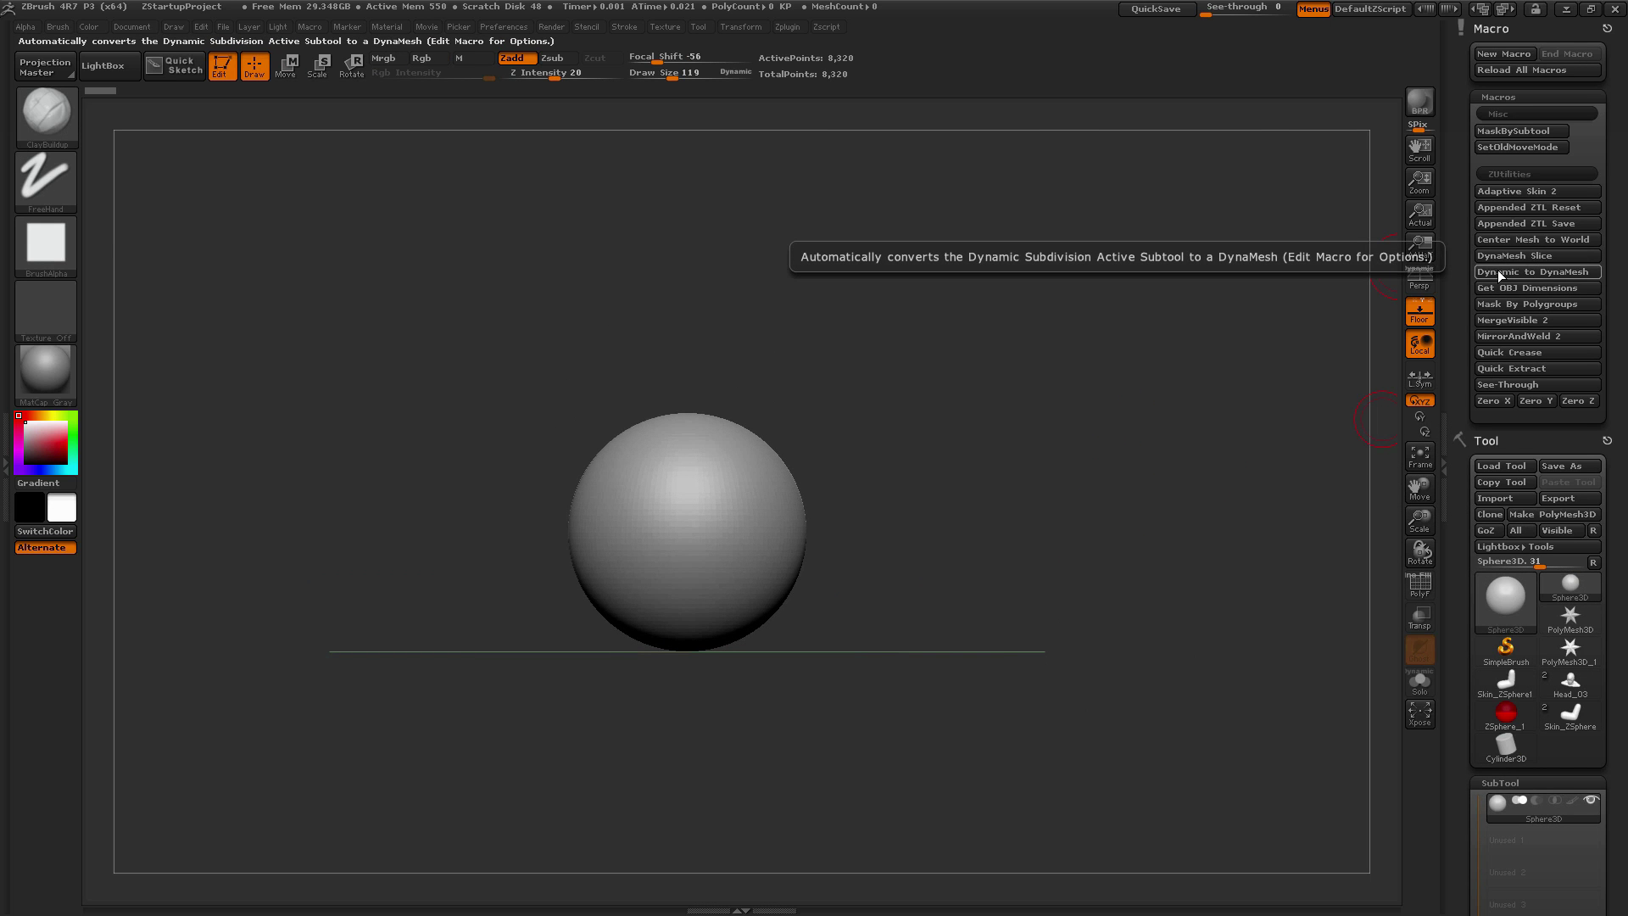
pyautogui.moveTo(1461, 547); pyautogui.dragTo(1460, 497)
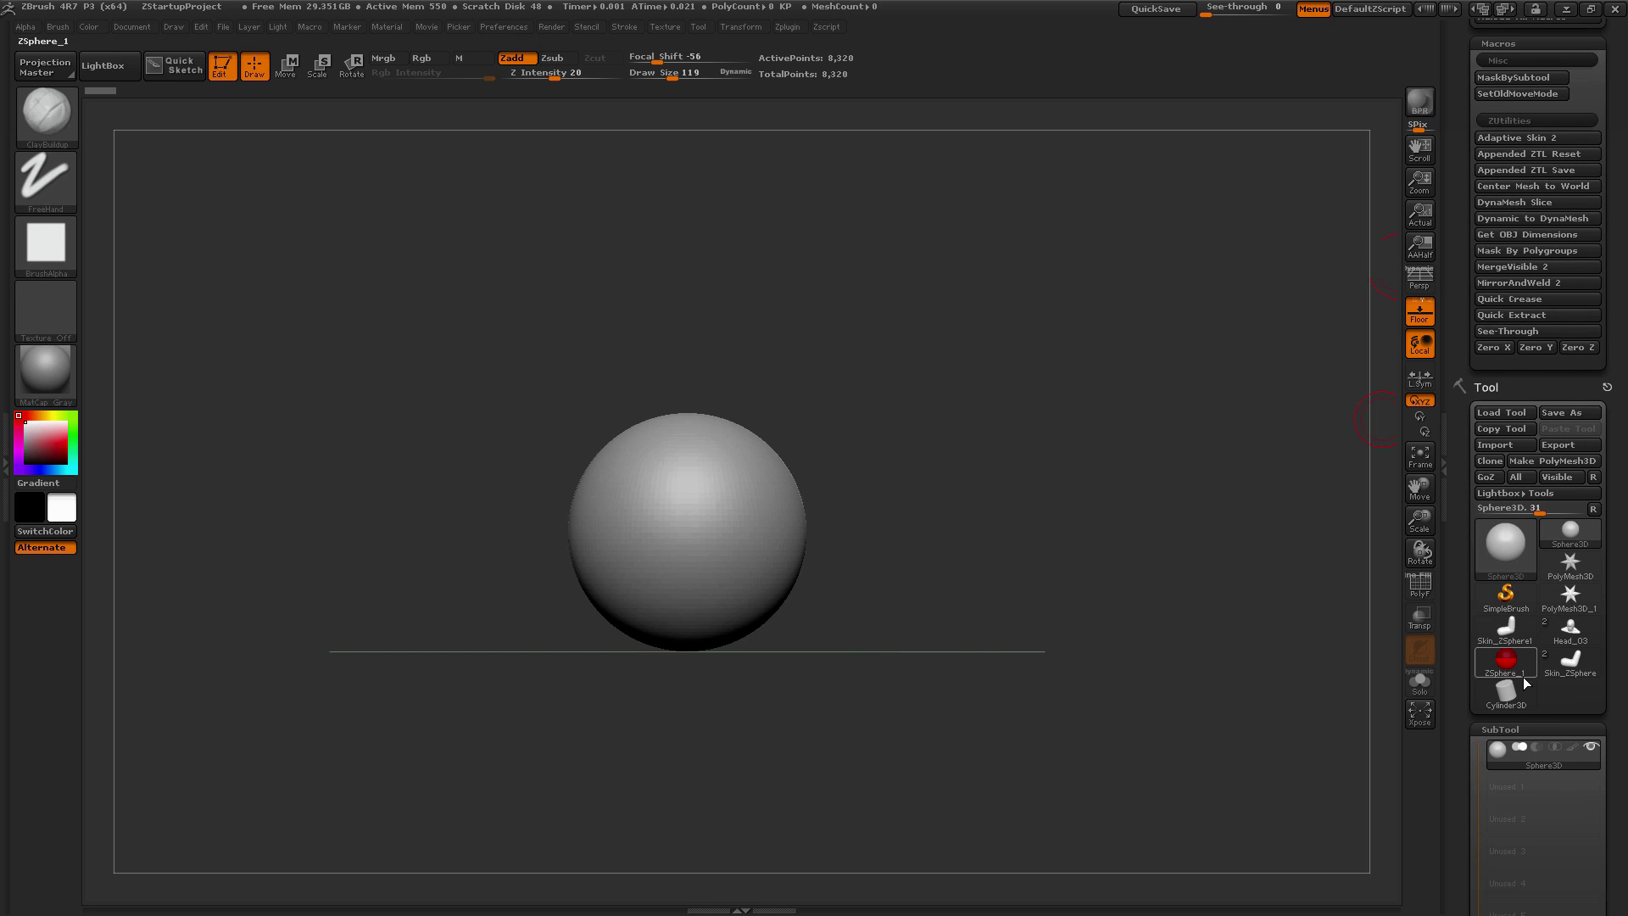
pyautogui.click(1523, 727)
pyautogui.moveTo(1451, 607); pyautogui.dragTo(1452, 453)
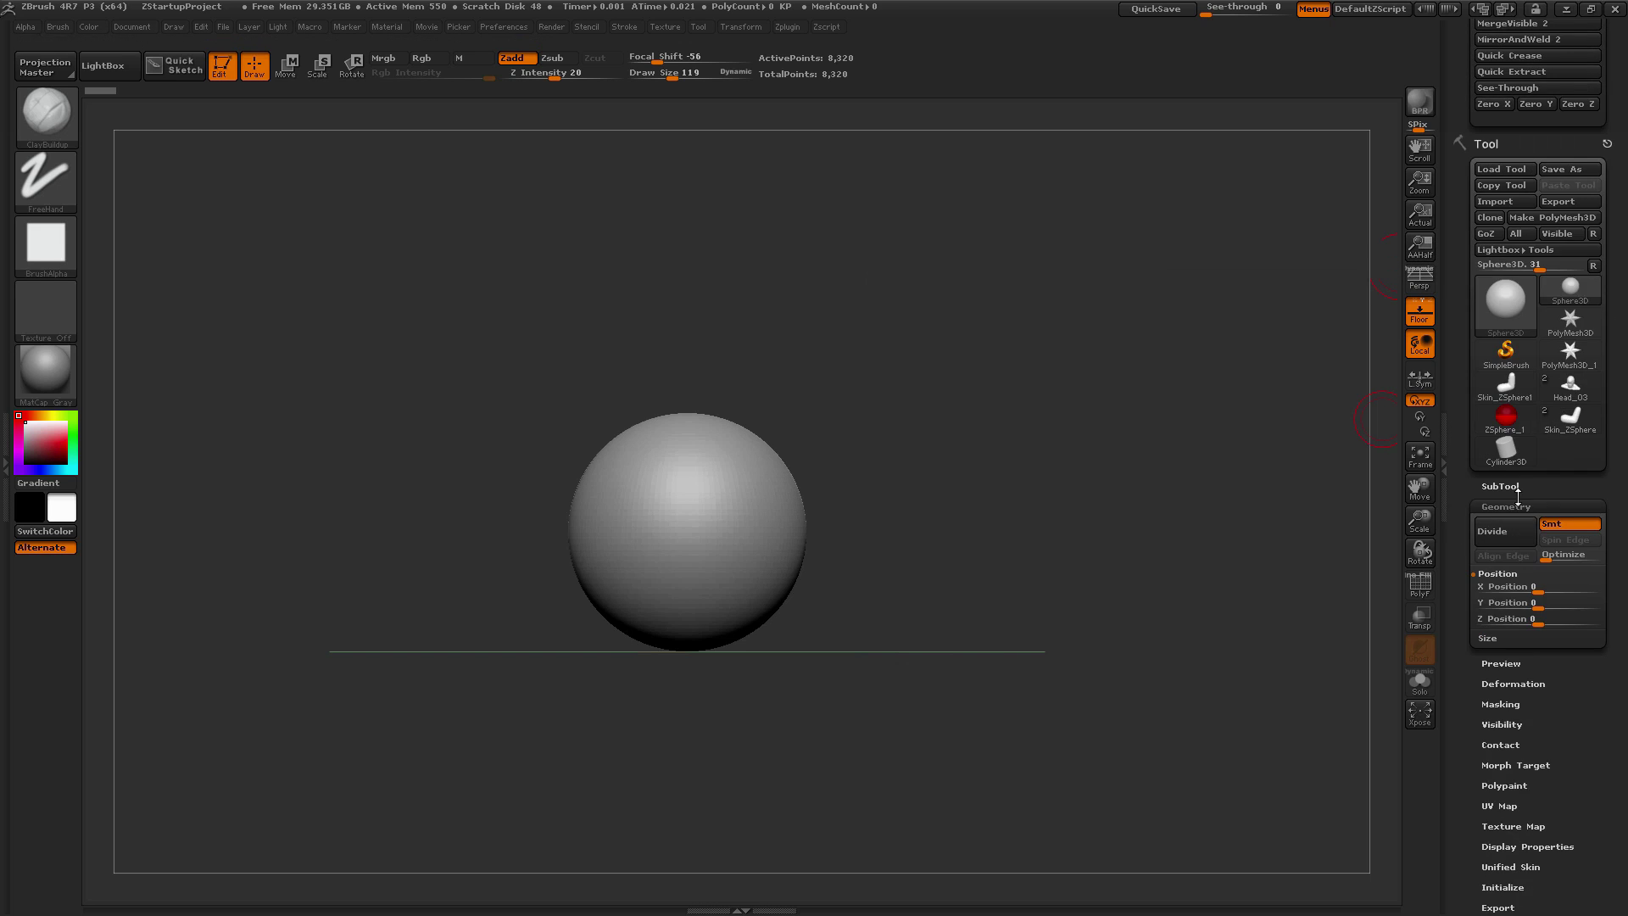
pyautogui.click(1560, 218)
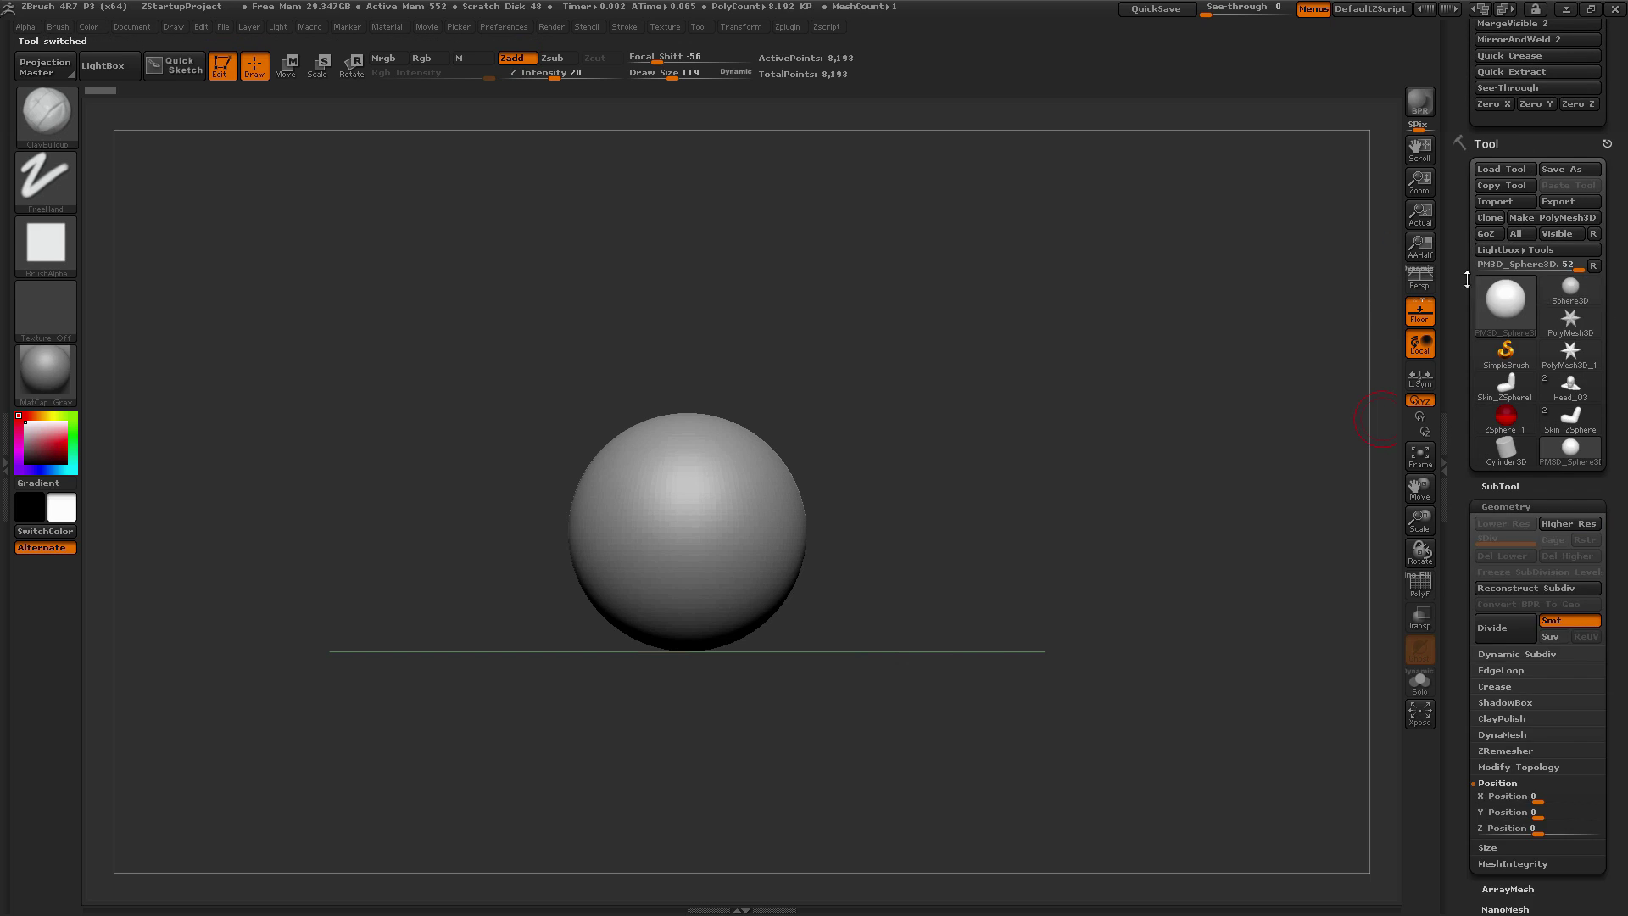
# Set the DynaMesh resolution to 256 and convert the sphere to a DynaMesh
pyautogui.click(1516, 736)
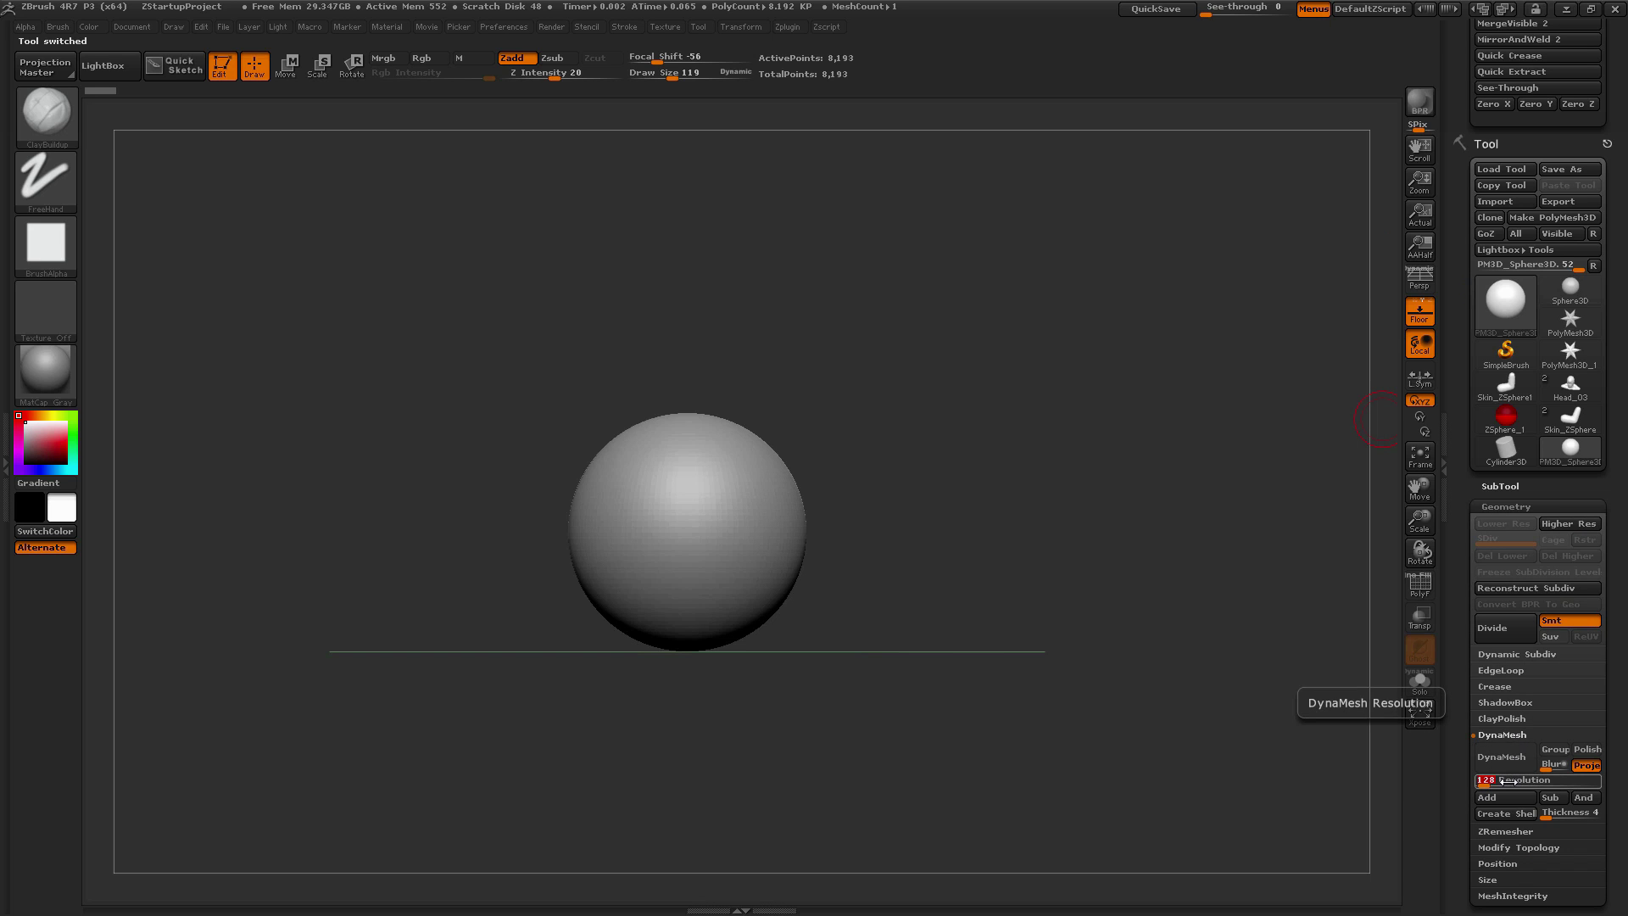
pyautogui.write('25')
pyautogui.press('Return')
pyautogui.write('6')
pyautogui.click(1510, 753)
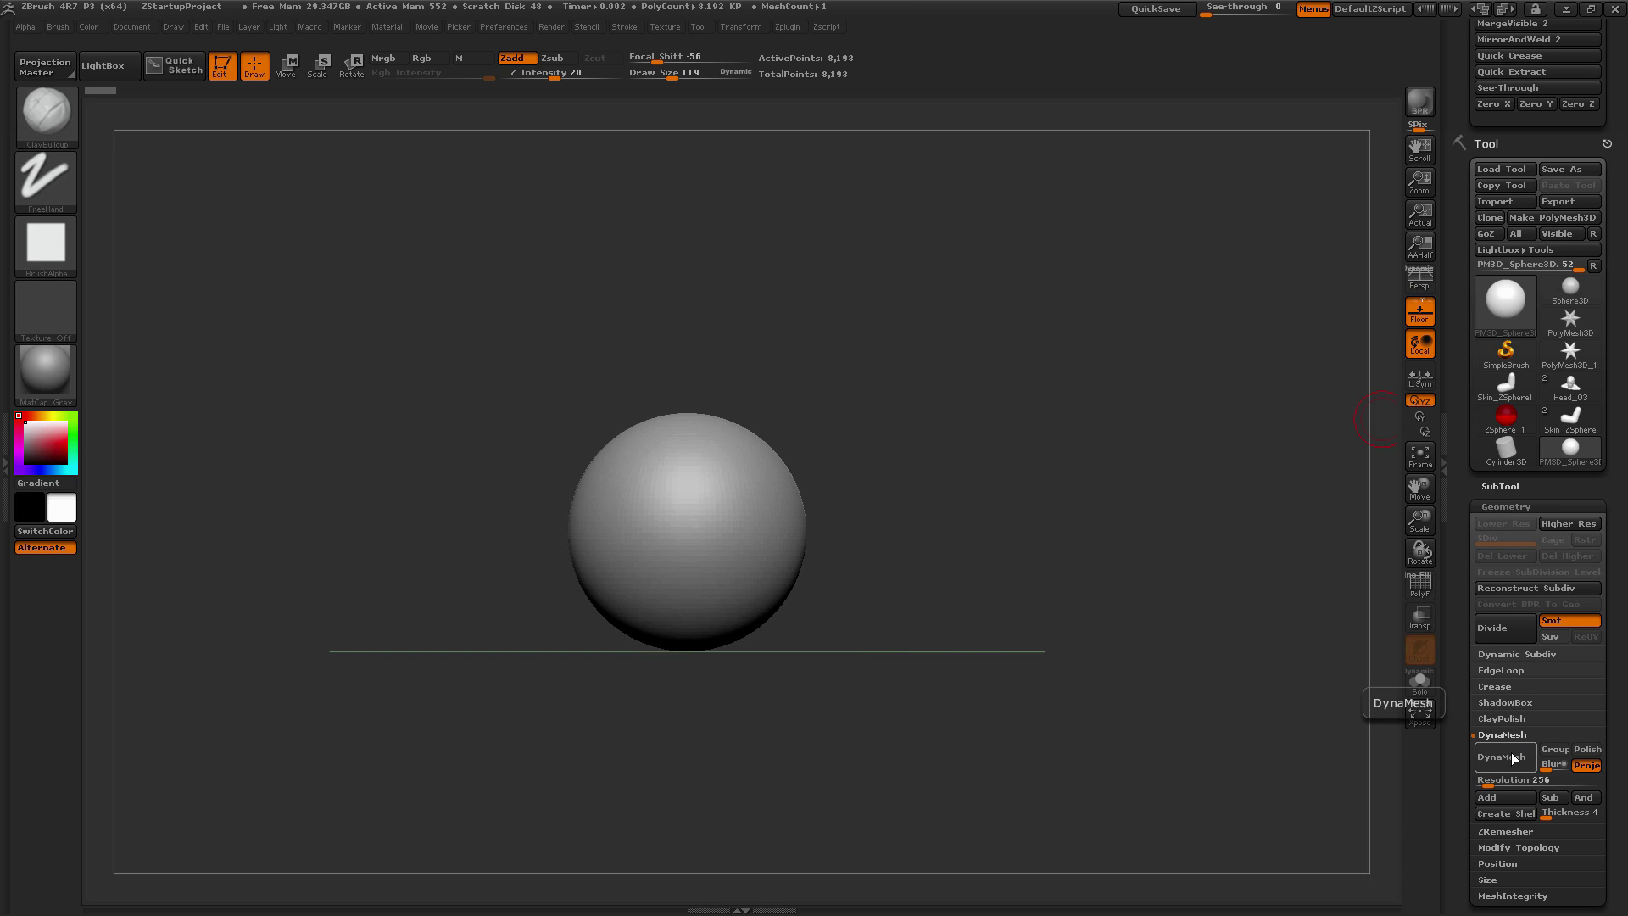
# Turn on Polyframe for the sphere and hide its wireframe lines, leaving only the polygroup colour
pyautogui.click(1418, 588)
pyautogui.keyDown('alt'); pyautogui.moveTo(1140, 527); pyautogui.dragTo(1023, 573); pyautogui.keyUp('alt')
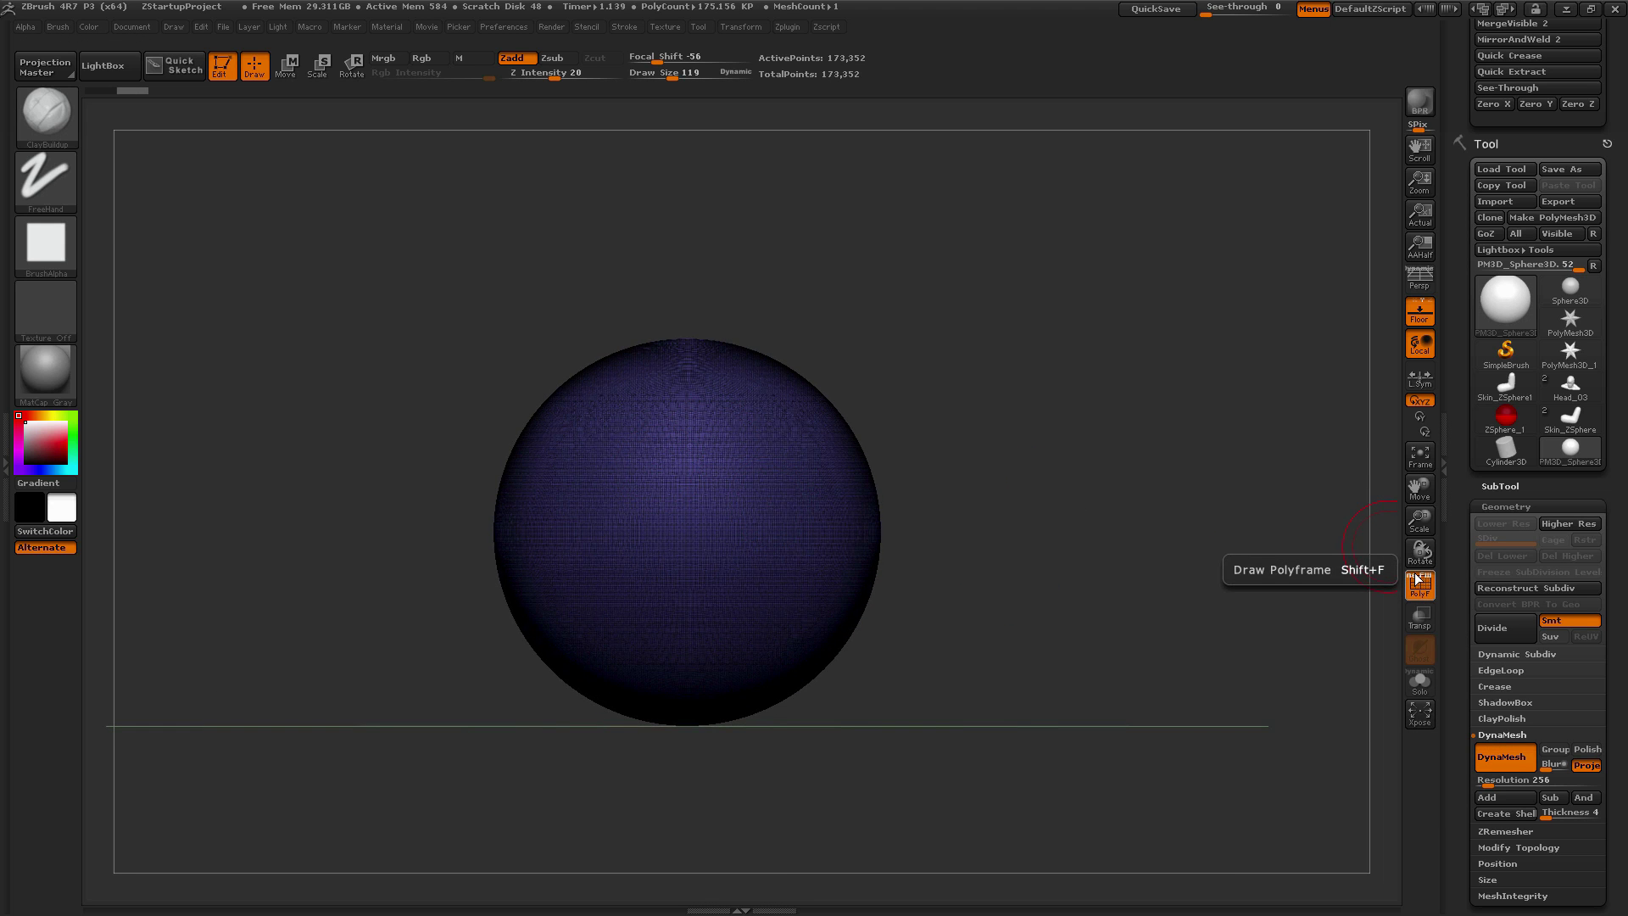
pyautogui.click(1414, 579)
pyautogui.keyDown('alt'); pyautogui.moveTo(1053, 431); pyautogui.dragTo(1066, 442); pyautogui.keyUp('alt')
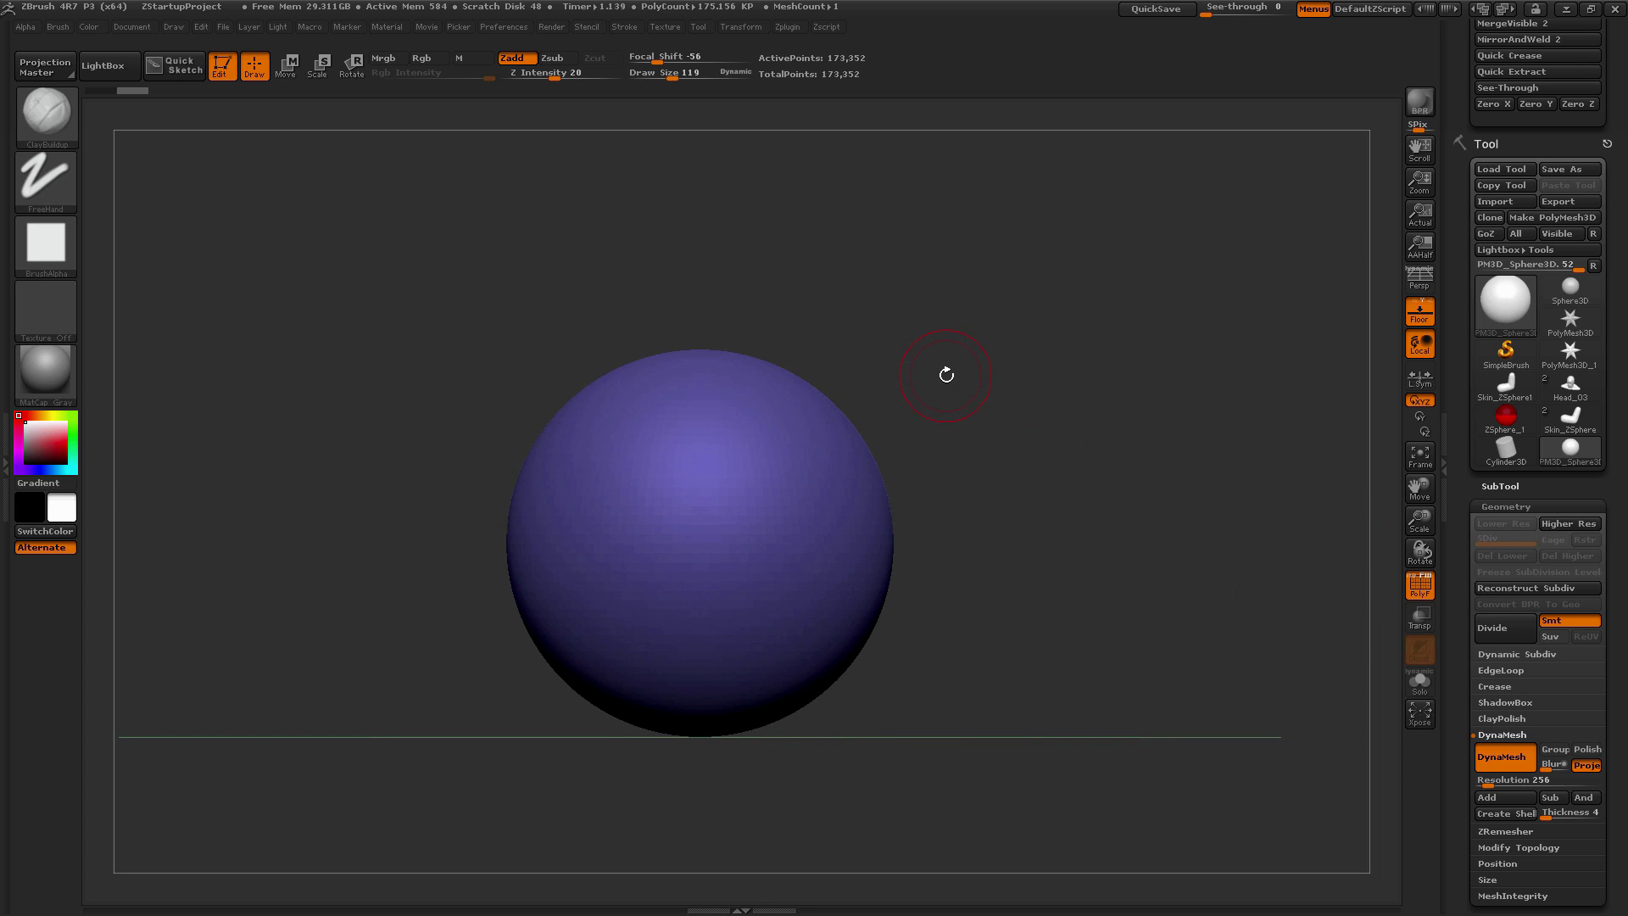
# Choose the SliceCurve brush and slice the sphere diagonally through its middle into two polygroups
pyautogui.press('b')
pyautogui.press('s')
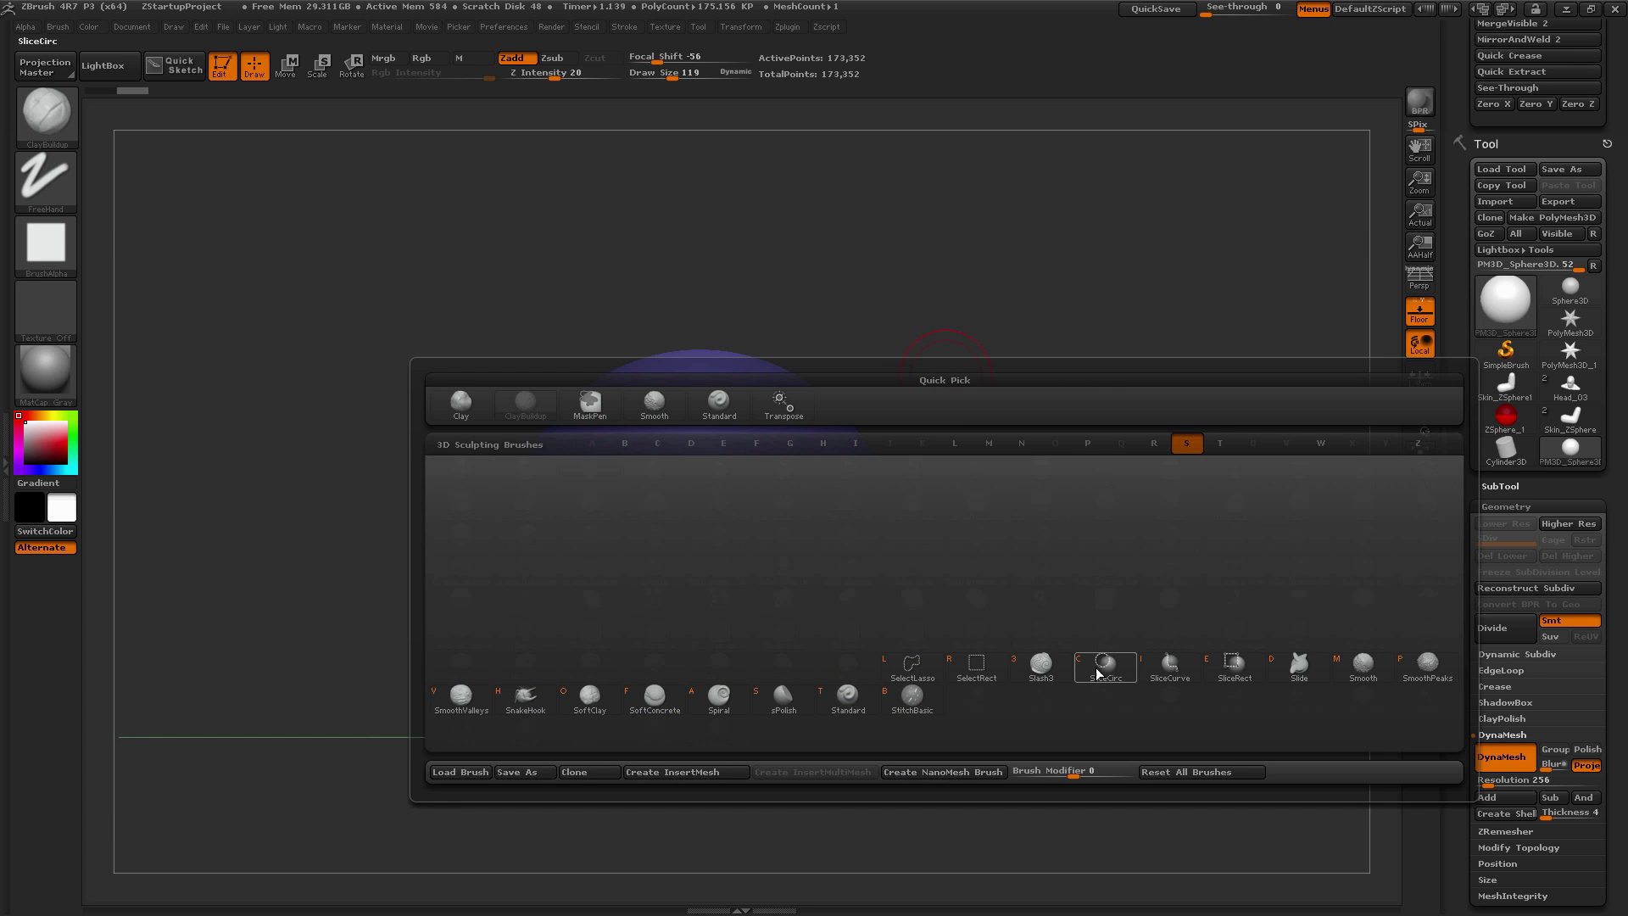
pyautogui.click(1164, 676)
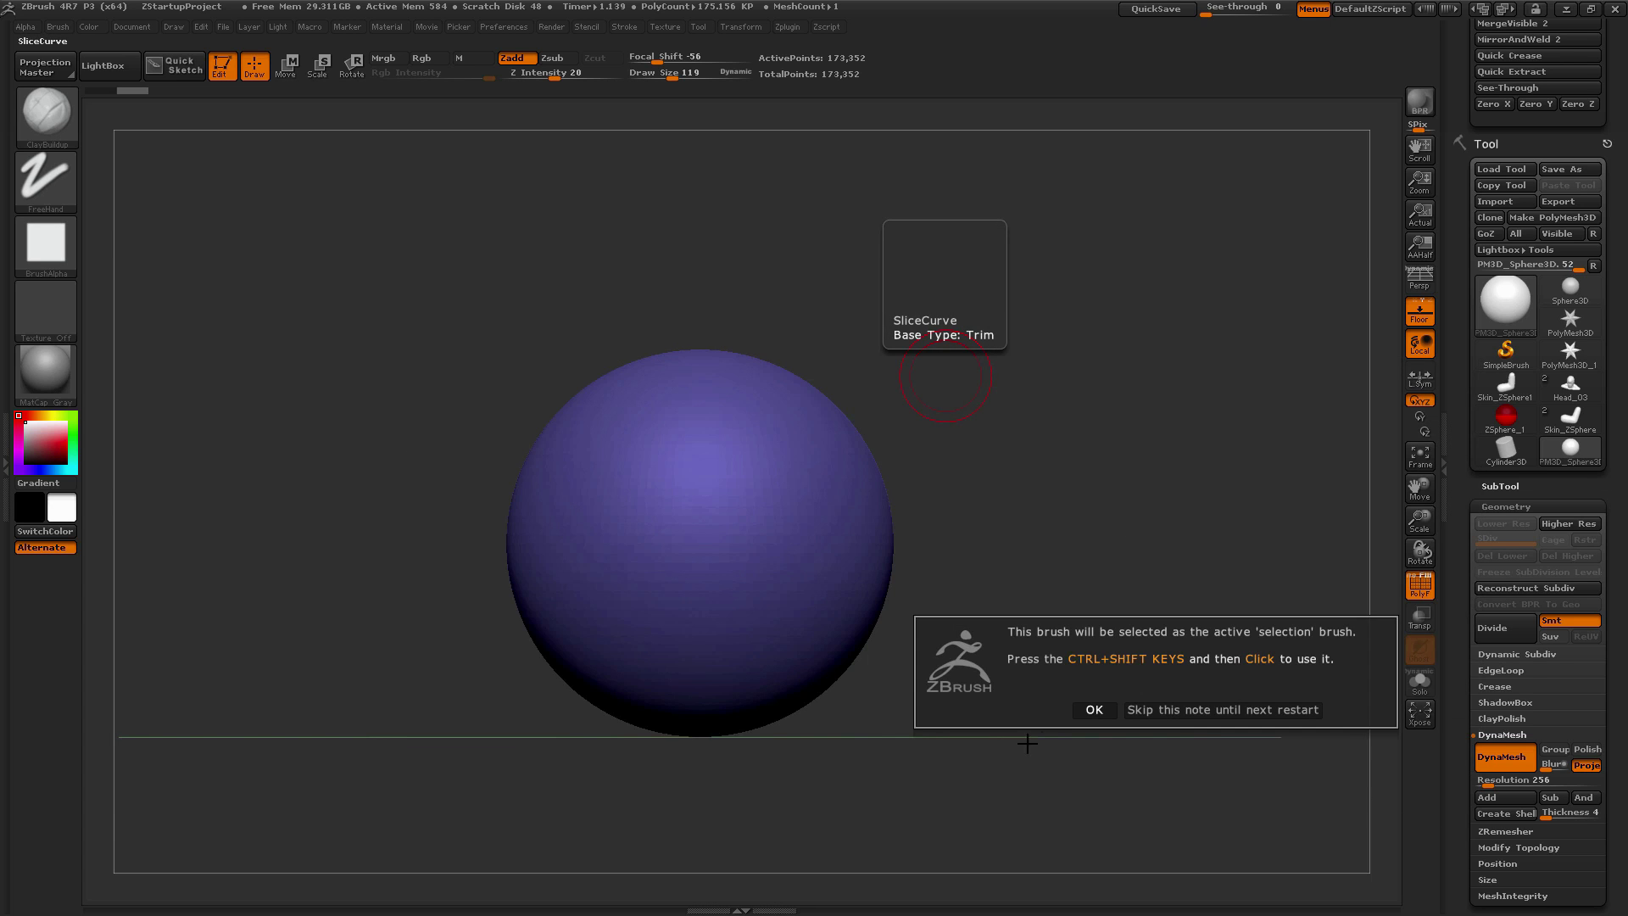
pyautogui.click(1089, 711)
pyautogui.keyDown('alt'); pyautogui.moveTo(1090, 592); pyautogui.dragTo(1027, 398); pyautogui.keyUp('alt')
pyautogui.moveTo(993, 280)
pyautogui.keyDown('ctrl'); pyautogui.keyDown('shift'); pyautogui.mouseDown()
pyautogui.moveTo(972, 315)
pyautogui.moveTo(461, 725)
pyautogui.mouseUp(); pyautogui.keyUp('shift'); pyautogui.keyUp('ctrl')
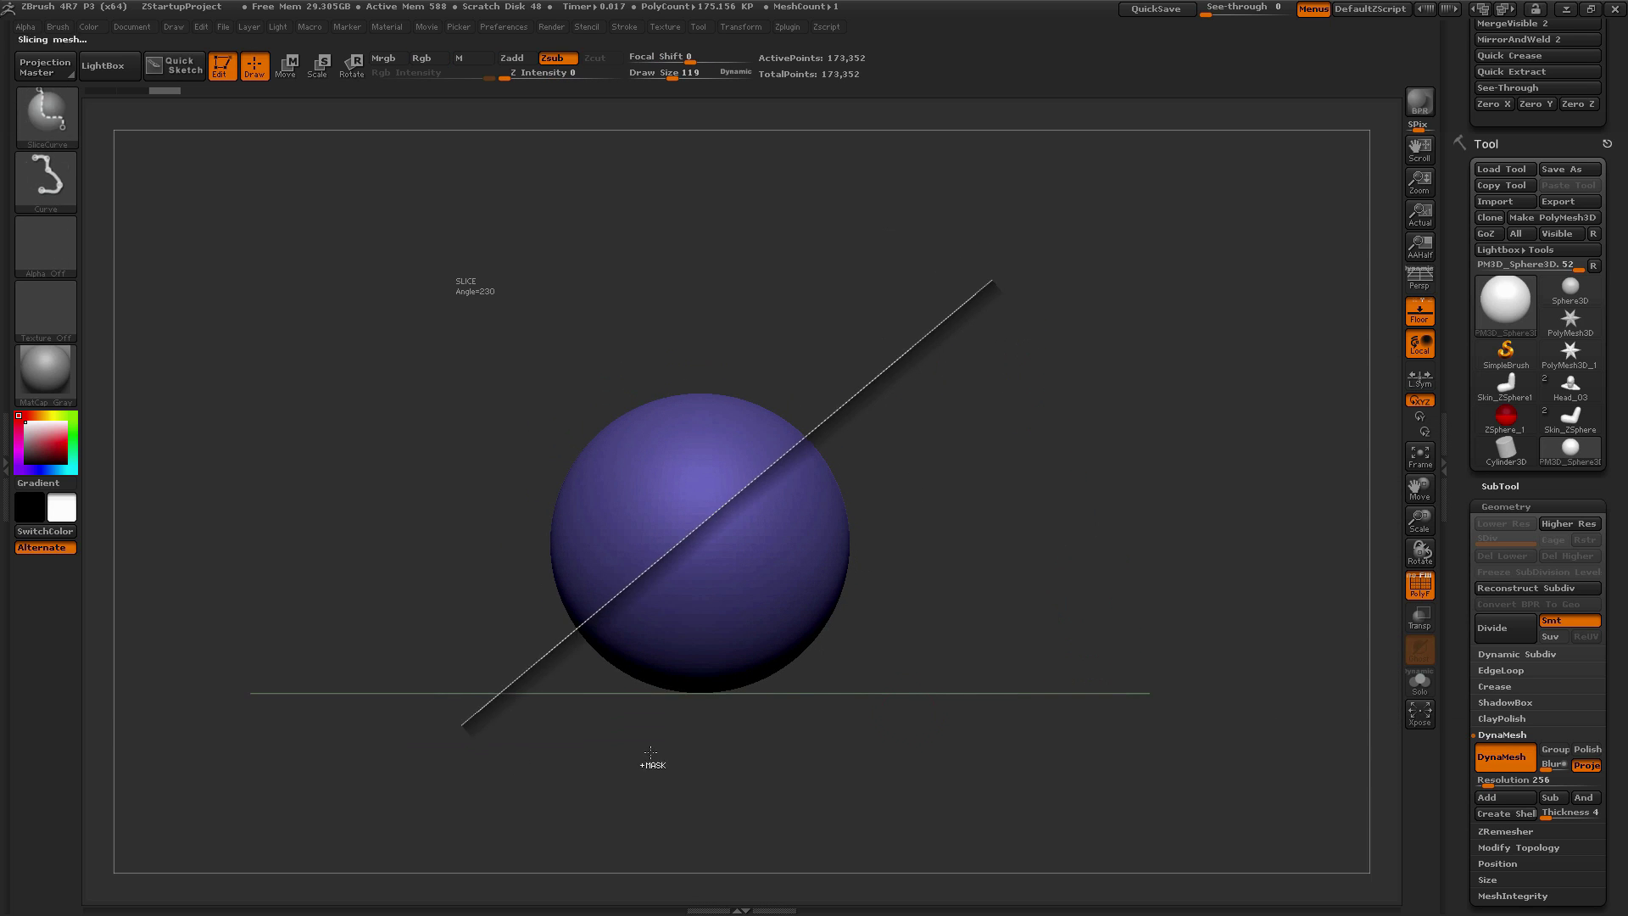
# Run the DynaMesh Slice macro to split the sphere along the diagonal cut
pyautogui.moveTo(1076, 537); pyautogui.dragTo(1015, 537)
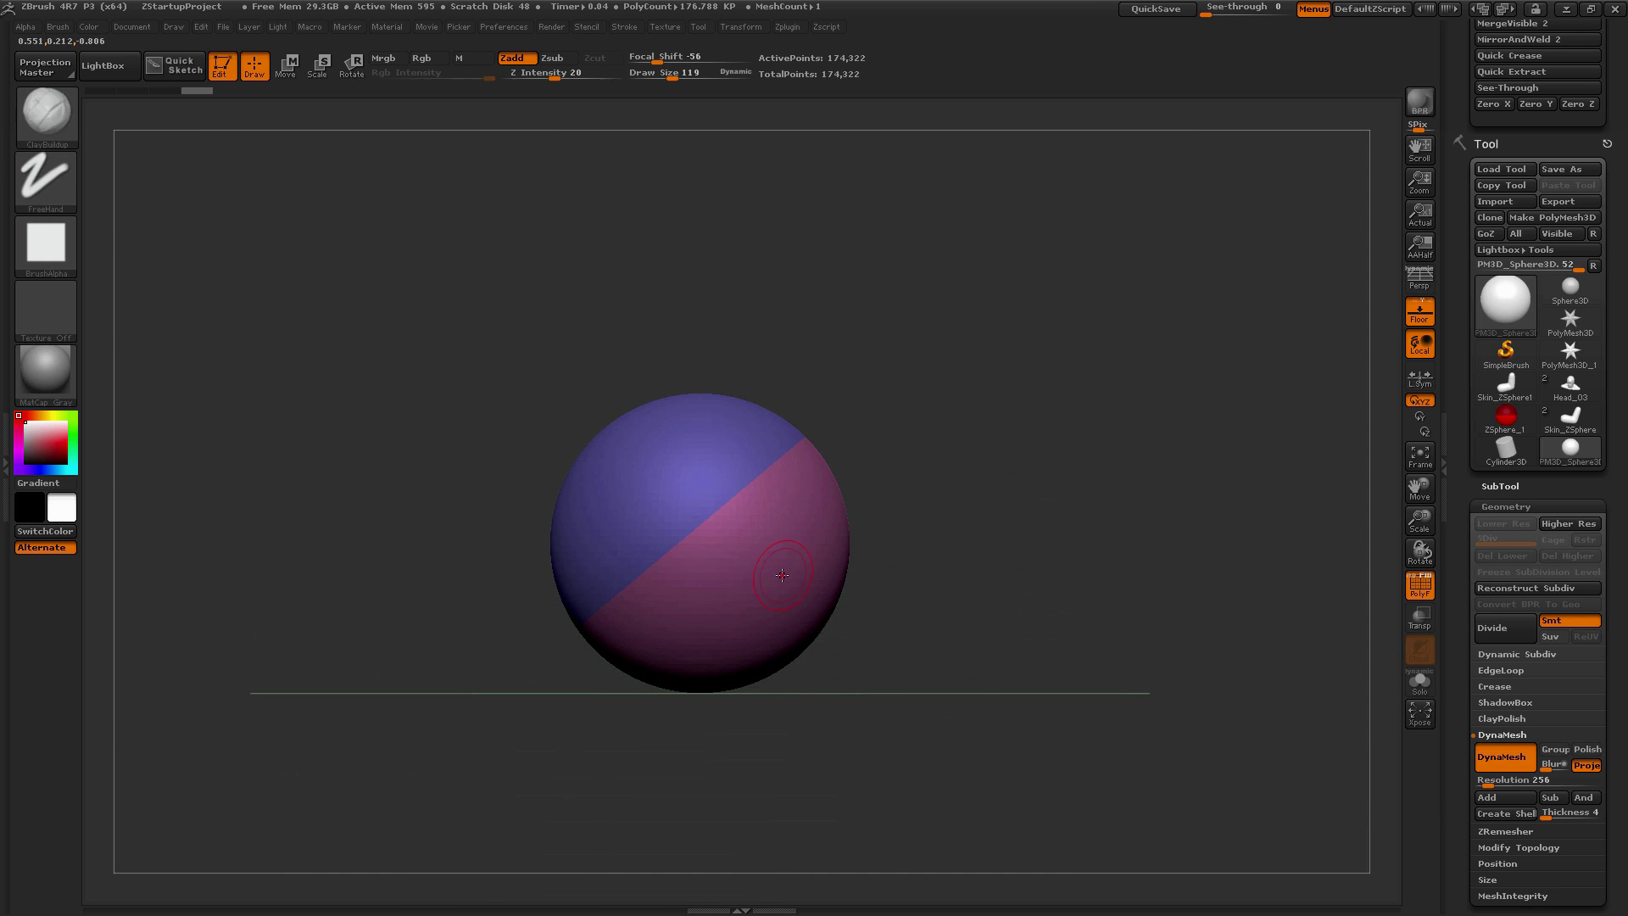
pyautogui.moveTo(1458, 365); pyautogui.dragTo(1458, 540)
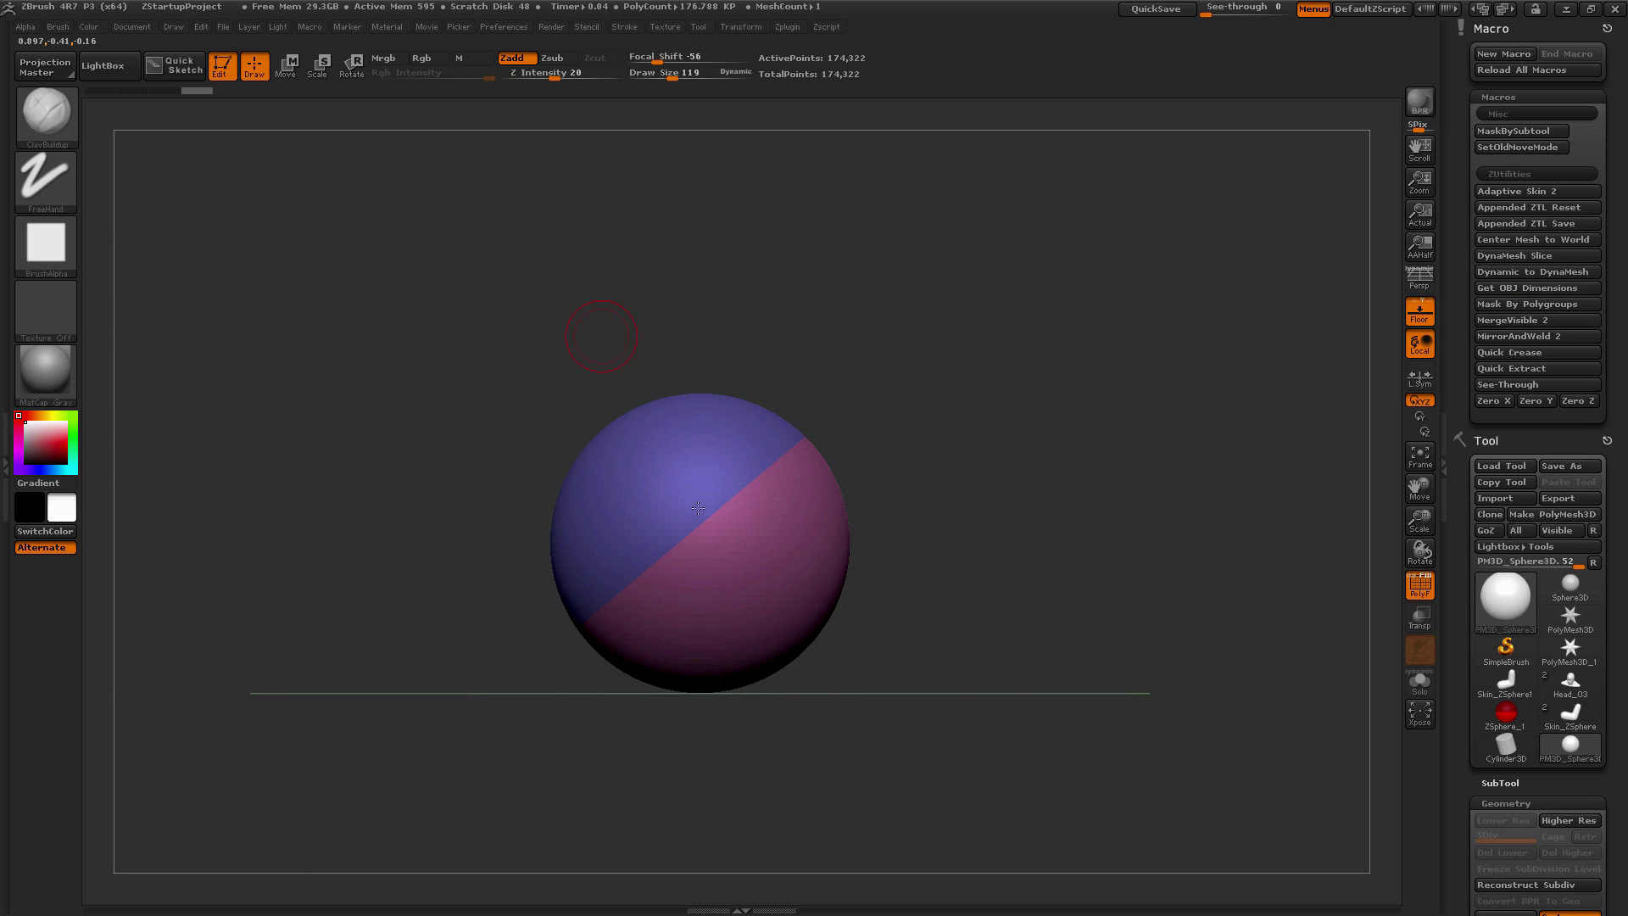
pyautogui.click(1513, 256)
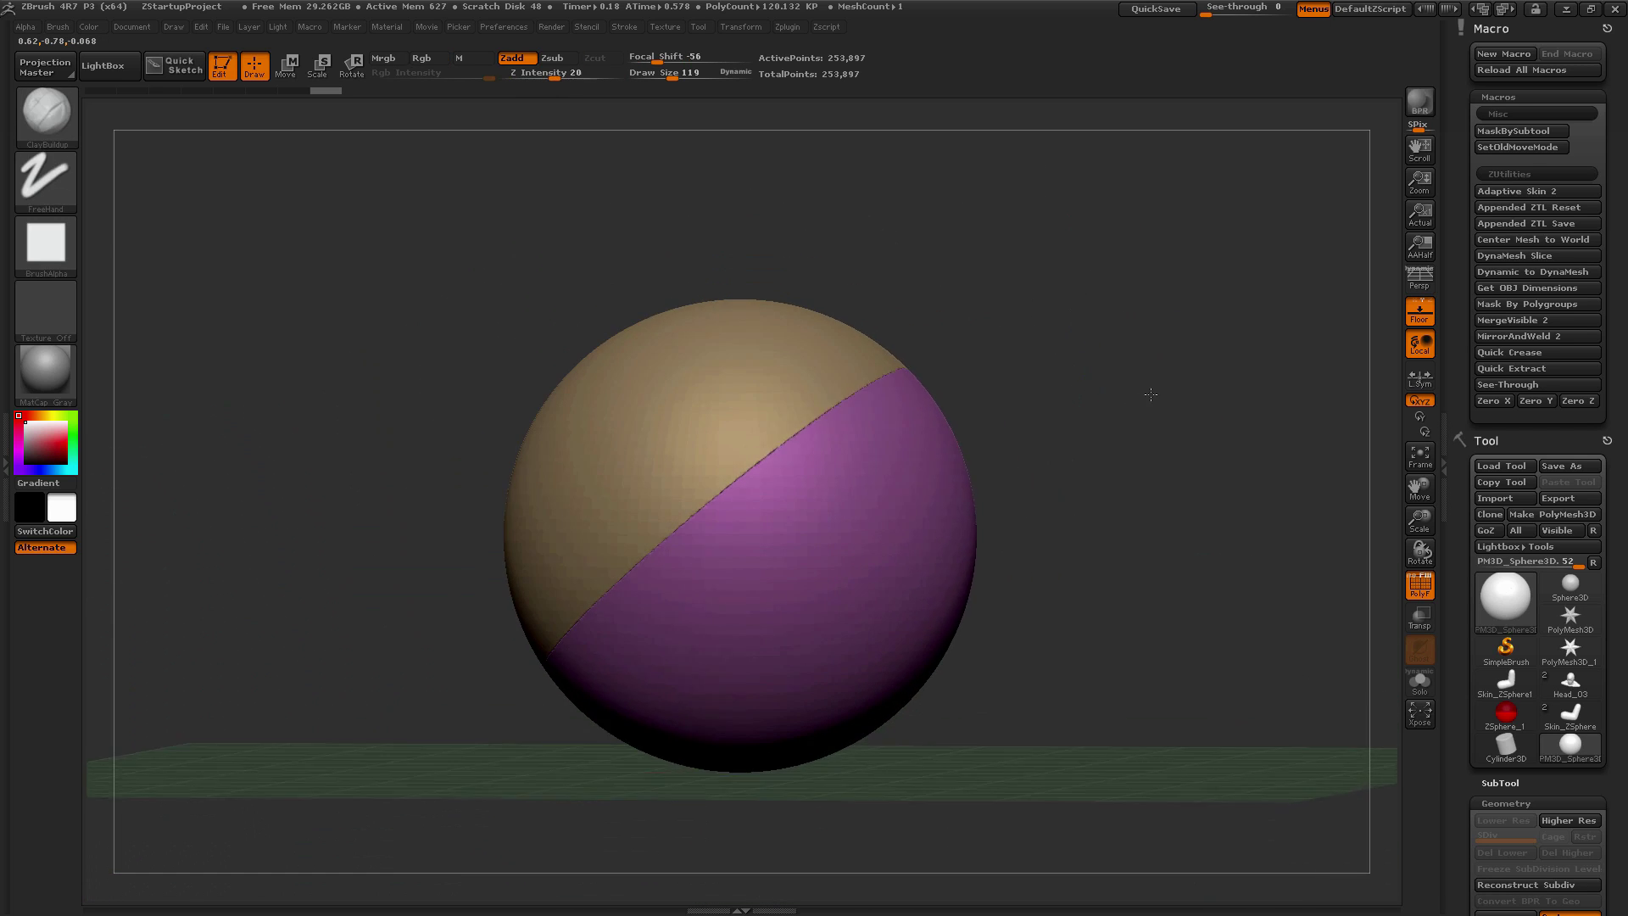
# Make two more SliceCurve cuts across the sphere and split it again with the DynaMesh Slice macro
pyautogui.keyDown('ctrl'); pyautogui.keyDown('shift'); pyautogui.moveTo(541, 249); pyautogui.dragTo(1089, 730); pyautogui.keyUp('shift'); pyautogui.keyUp('ctrl')
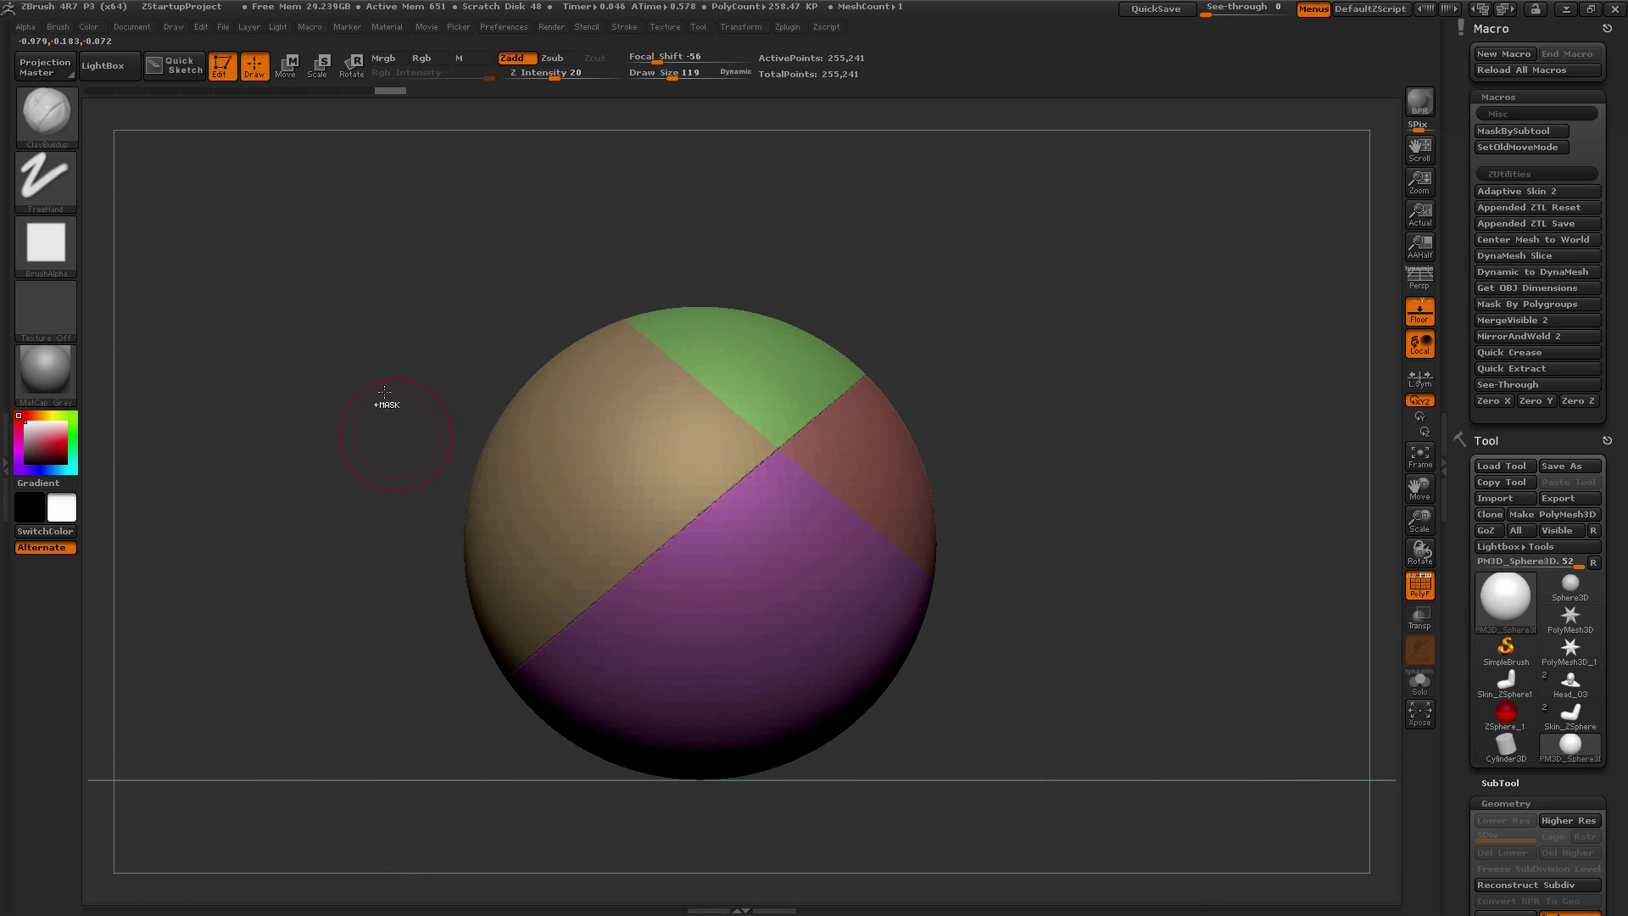
pyautogui.moveTo(477, 291)
pyautogui.keyDown('ctrl'); pyautogui.keyDown('shift'); pyautogui.mouseDown()
pyautogui.moveTo(691, 763)
pyautogui.moveTo(787, 839)
pyautogui.mouseUp(); pyautogui.keyUp('shift'); pyautogui.keyUp('ctrl')
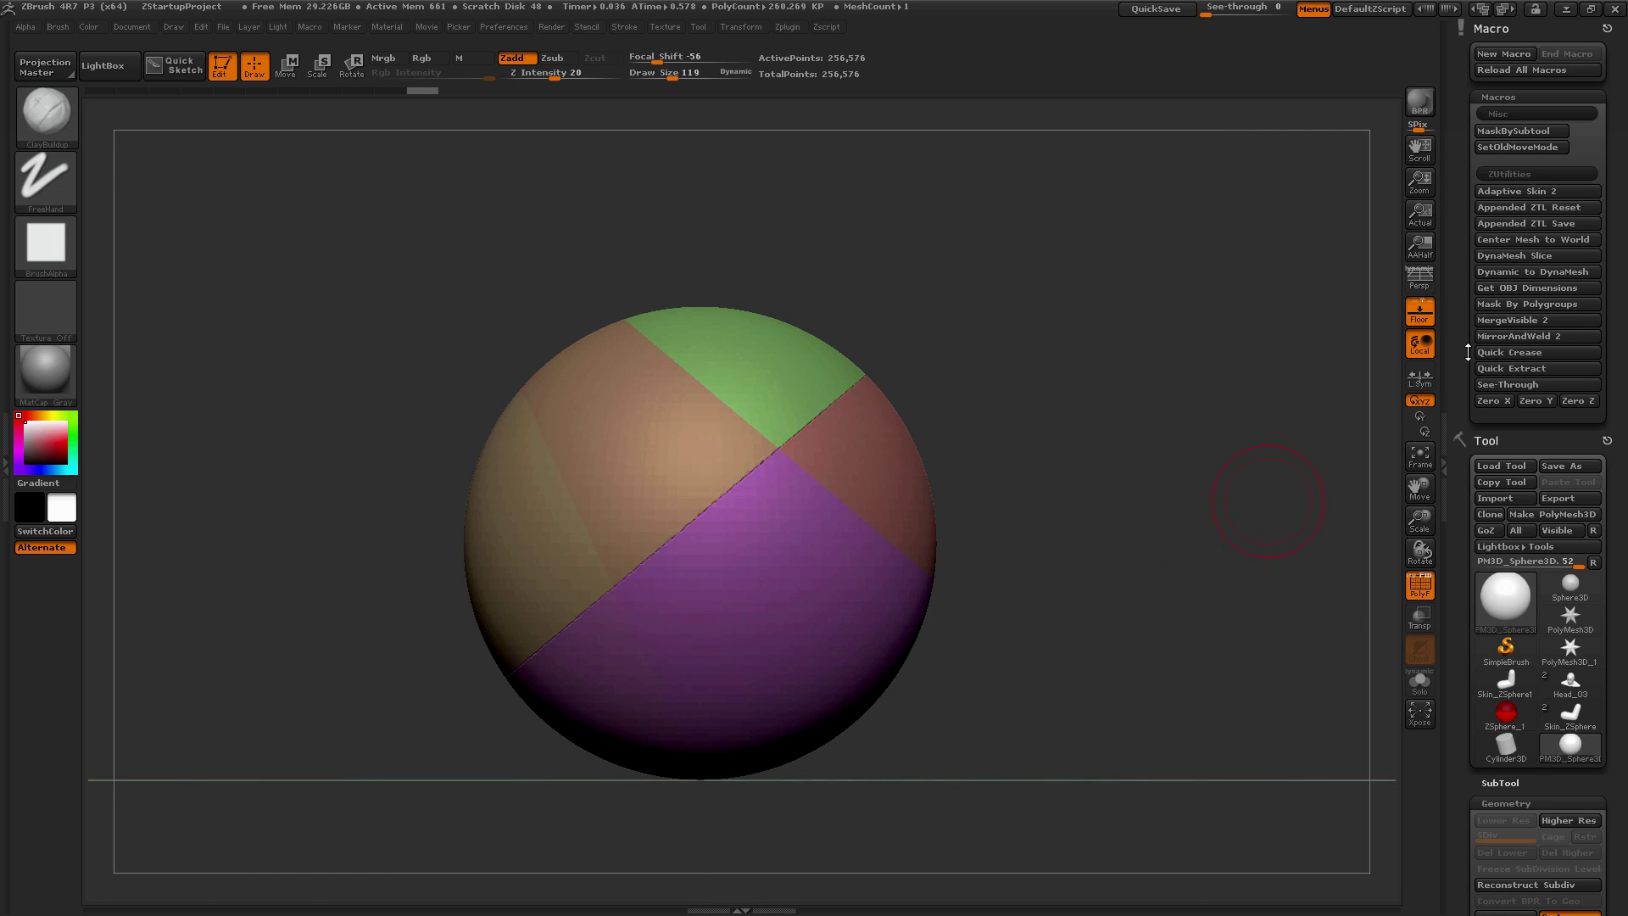
pyautogui.click(1544, 254)
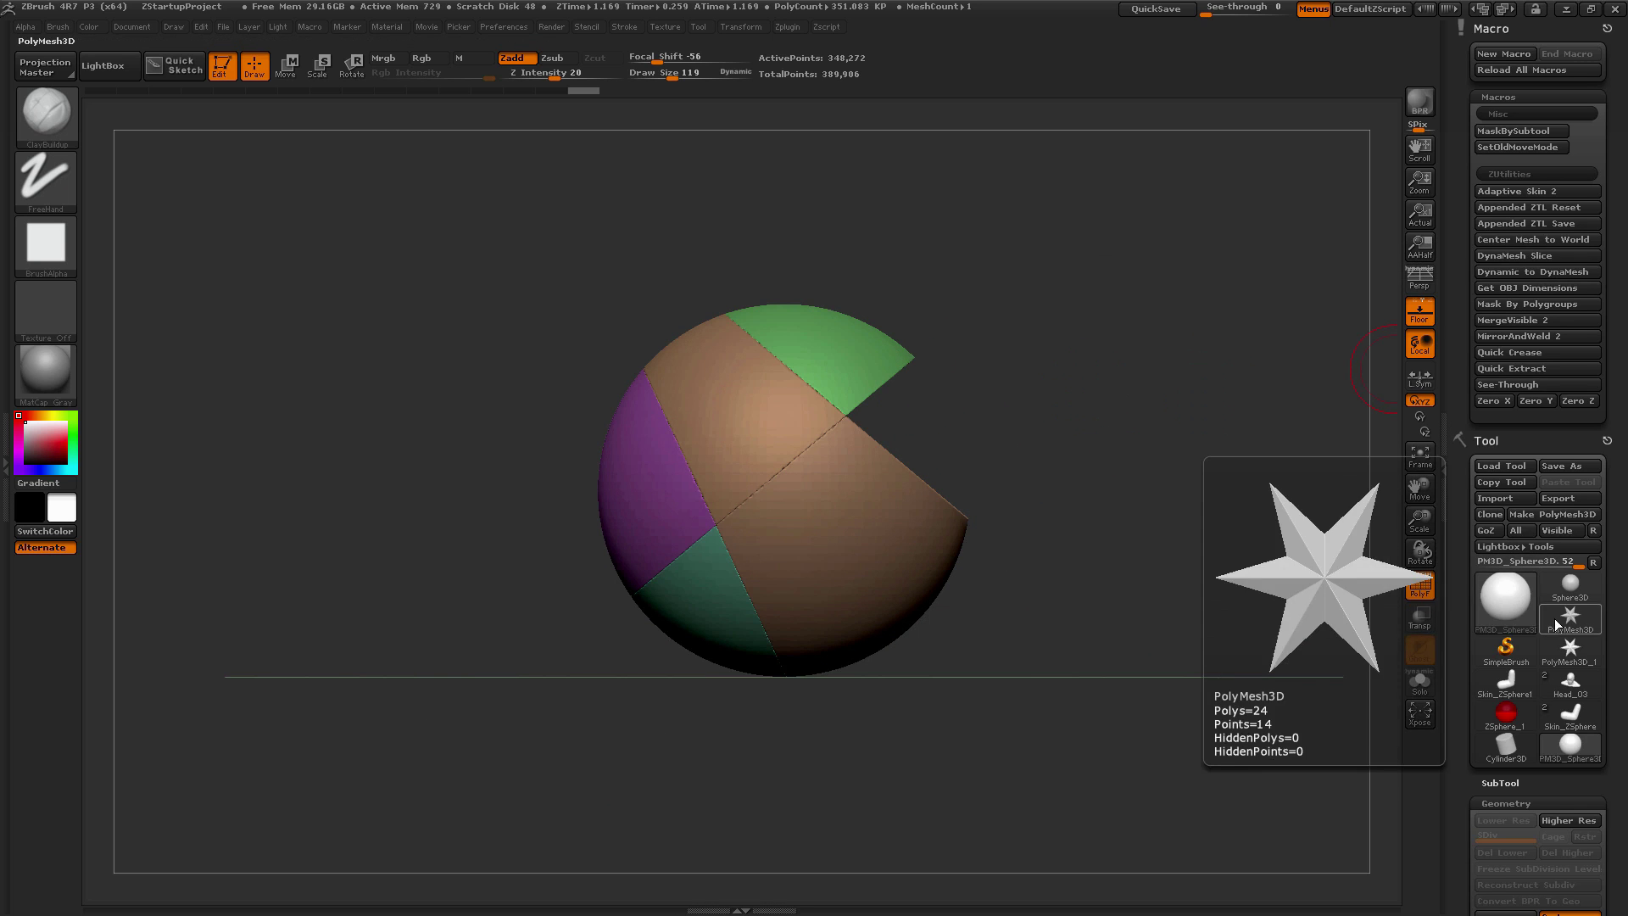
# Switch the active tool to the Cylinder3D primitive and convert it to a PolyMesh3D
pyautogui.click(1566, 587)
pyautogui.click(1566, 589)
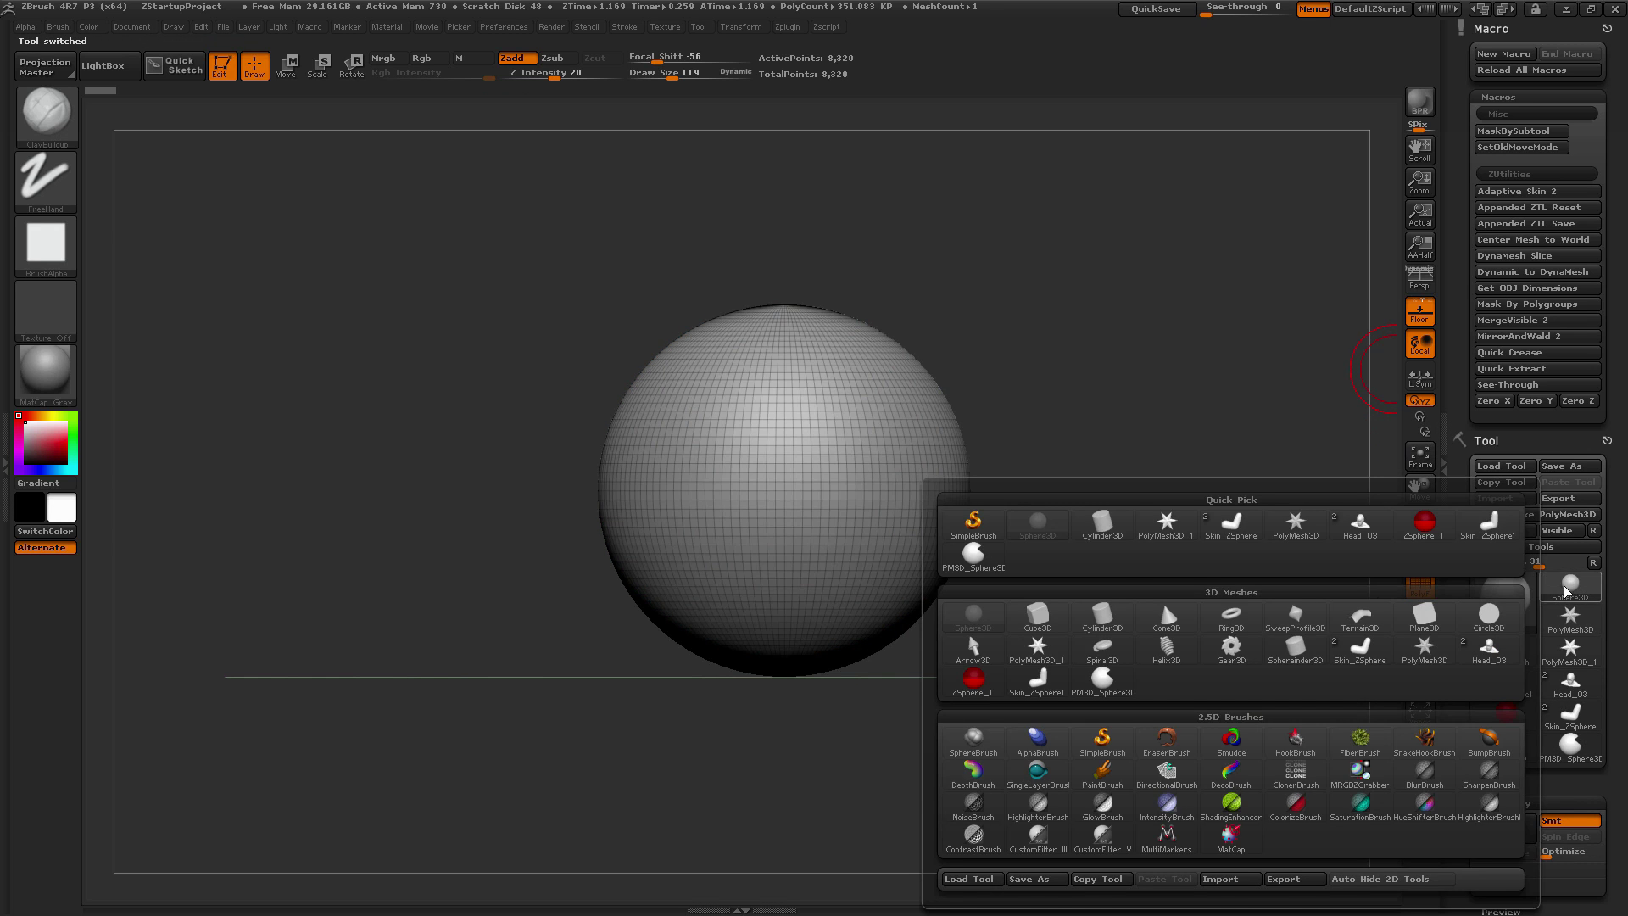
pyautogui.click(1127, 537)
pyautogui.moveTo(1452, 579); pyautogui.dragTo(1451, 418)
pyautogui.moveTo(1466, 250); pyautogui.dragTo(1461, 313)
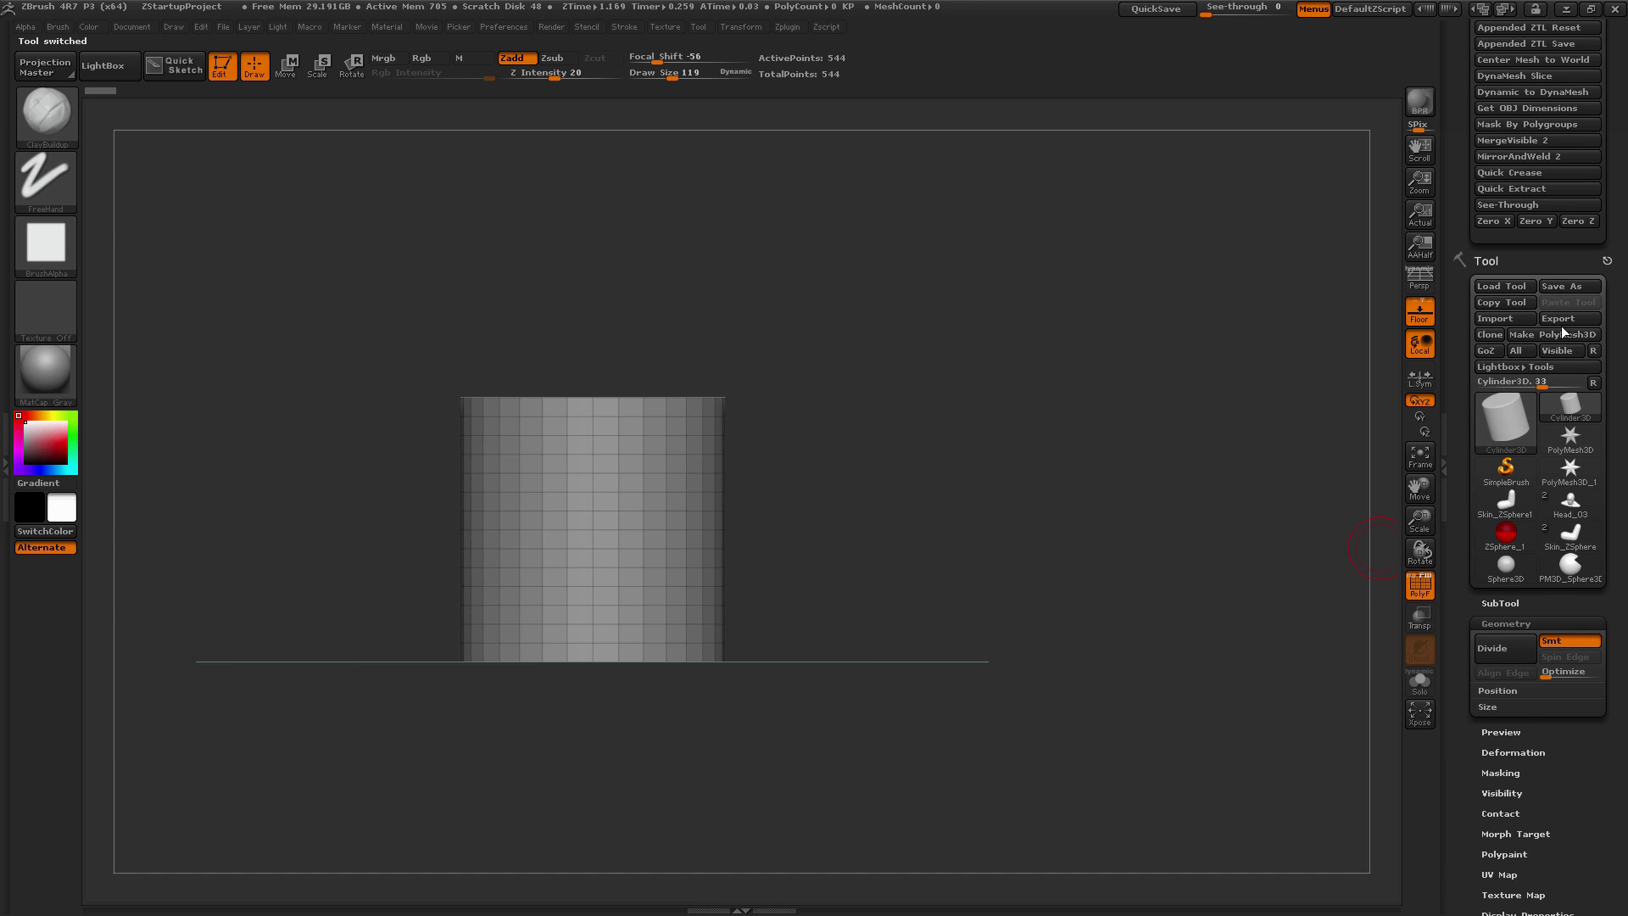
pyautogui.click(1560, 326)
# Turn on Dynamic Subdivision for the cylinder and view its smoothed edges from an angle
pyautogui.scroll(-3, 1494, 574)
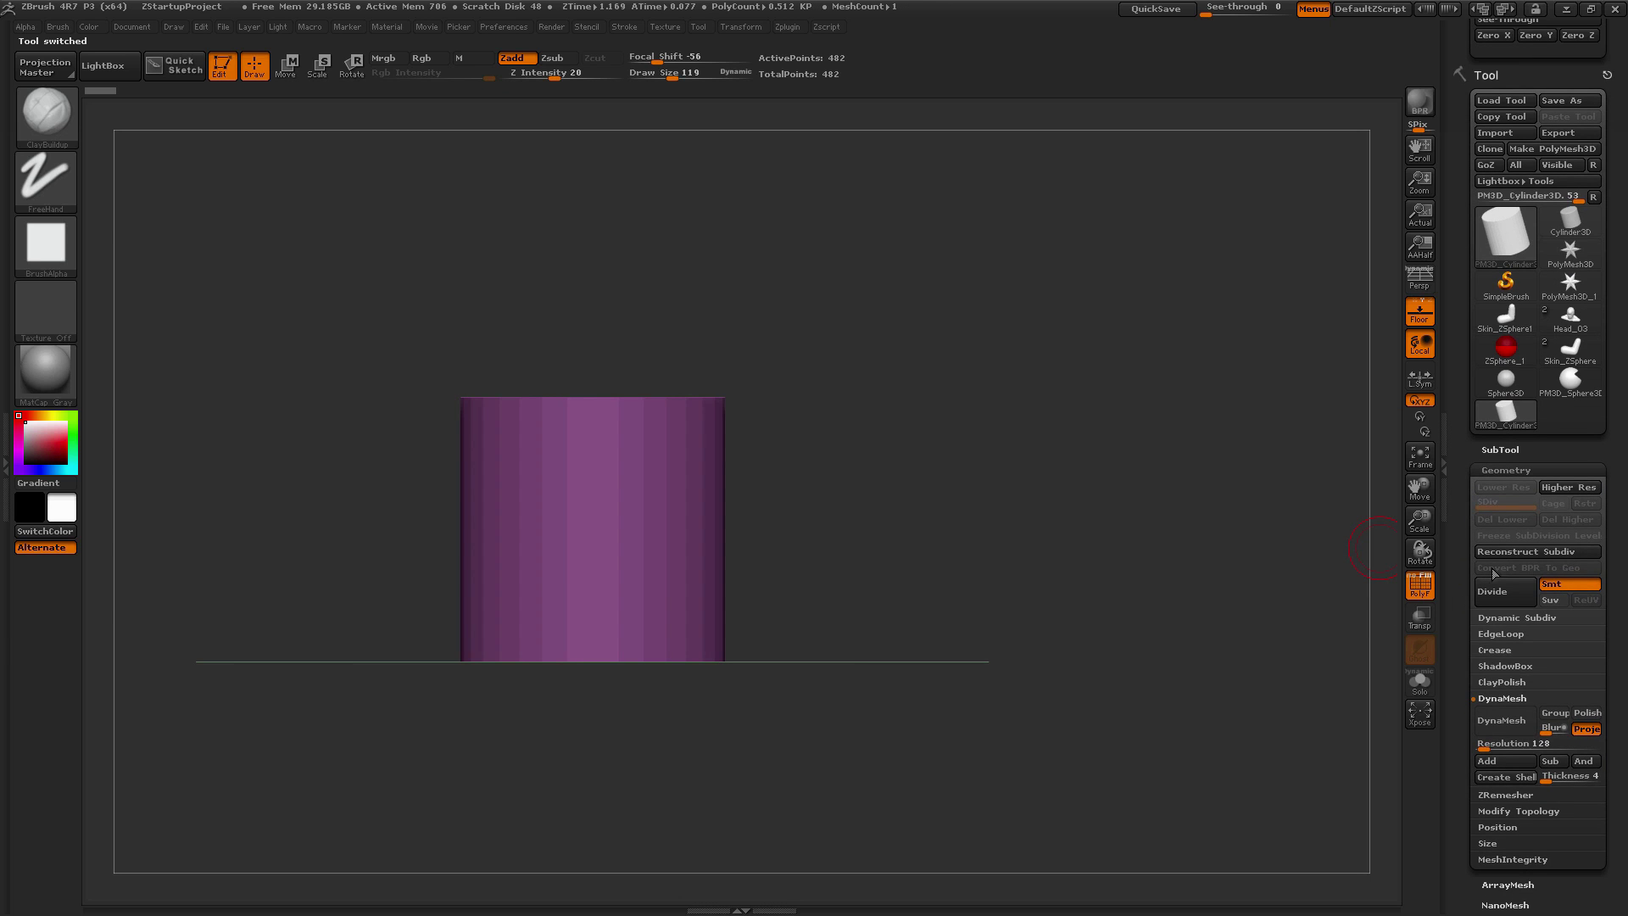
pyautogui.click(1517, 617)
pyautogui.click(1498, 632)
pyautogui.moveTo(998, 438)
pyautogui.keyDown('alt'); pyautogui.mouseDown()
pyautogui.moveTo(1147, 436)
pyautogui.moveTo(1159, 467)
pyautogui.mouseUp(); pyautogui.keyUp('alt')
pyautogui.press('space')
pyautogui.moveTo(1124, 386); pyautogui.dragTo(1093, 357)
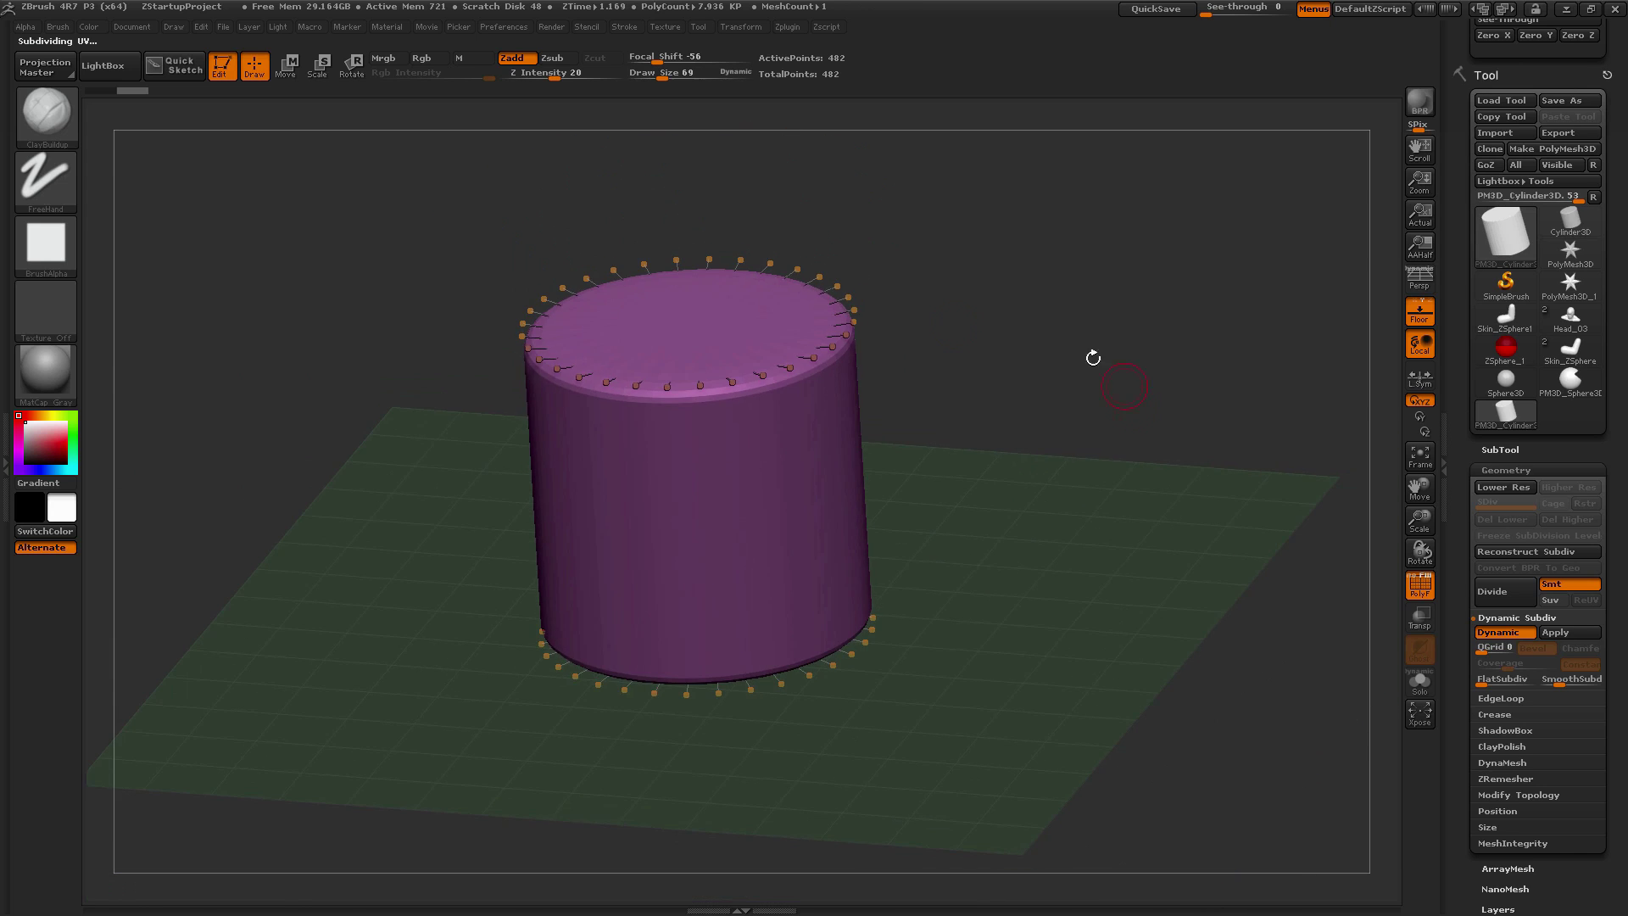
pyautogui.moveTo(1032, 577); pyautogui.dragTo(1297, 639)
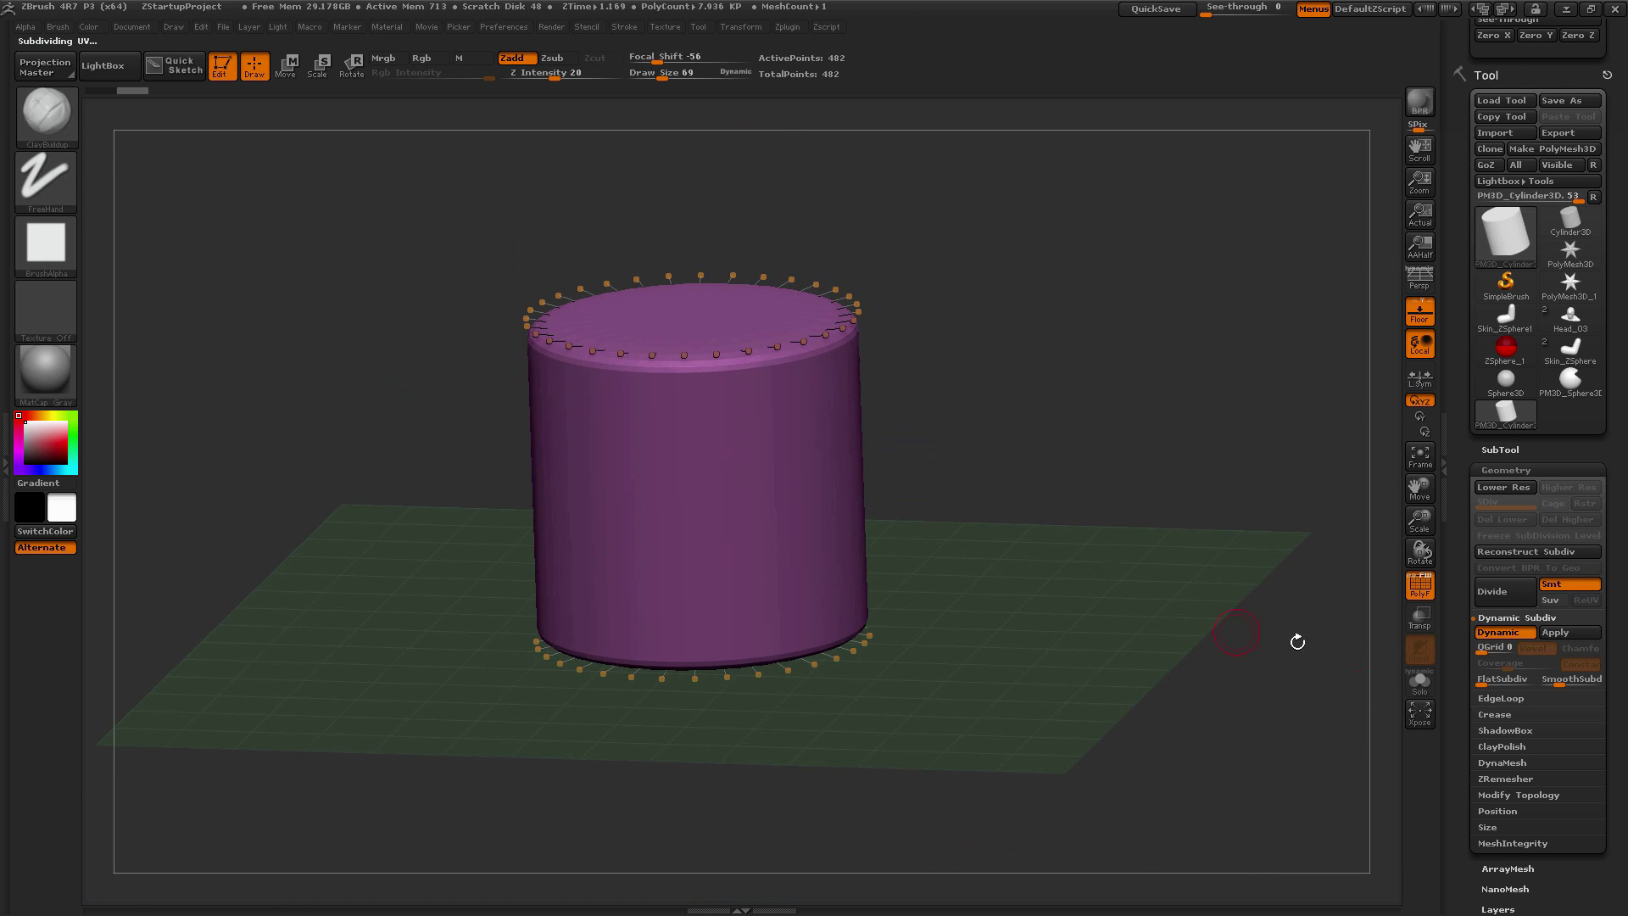
# Try to convert the dynamically subdivided cylinder directly with DynaMesh at resolution 128, and undo the conversion
pyautogui.click(1501, 762)
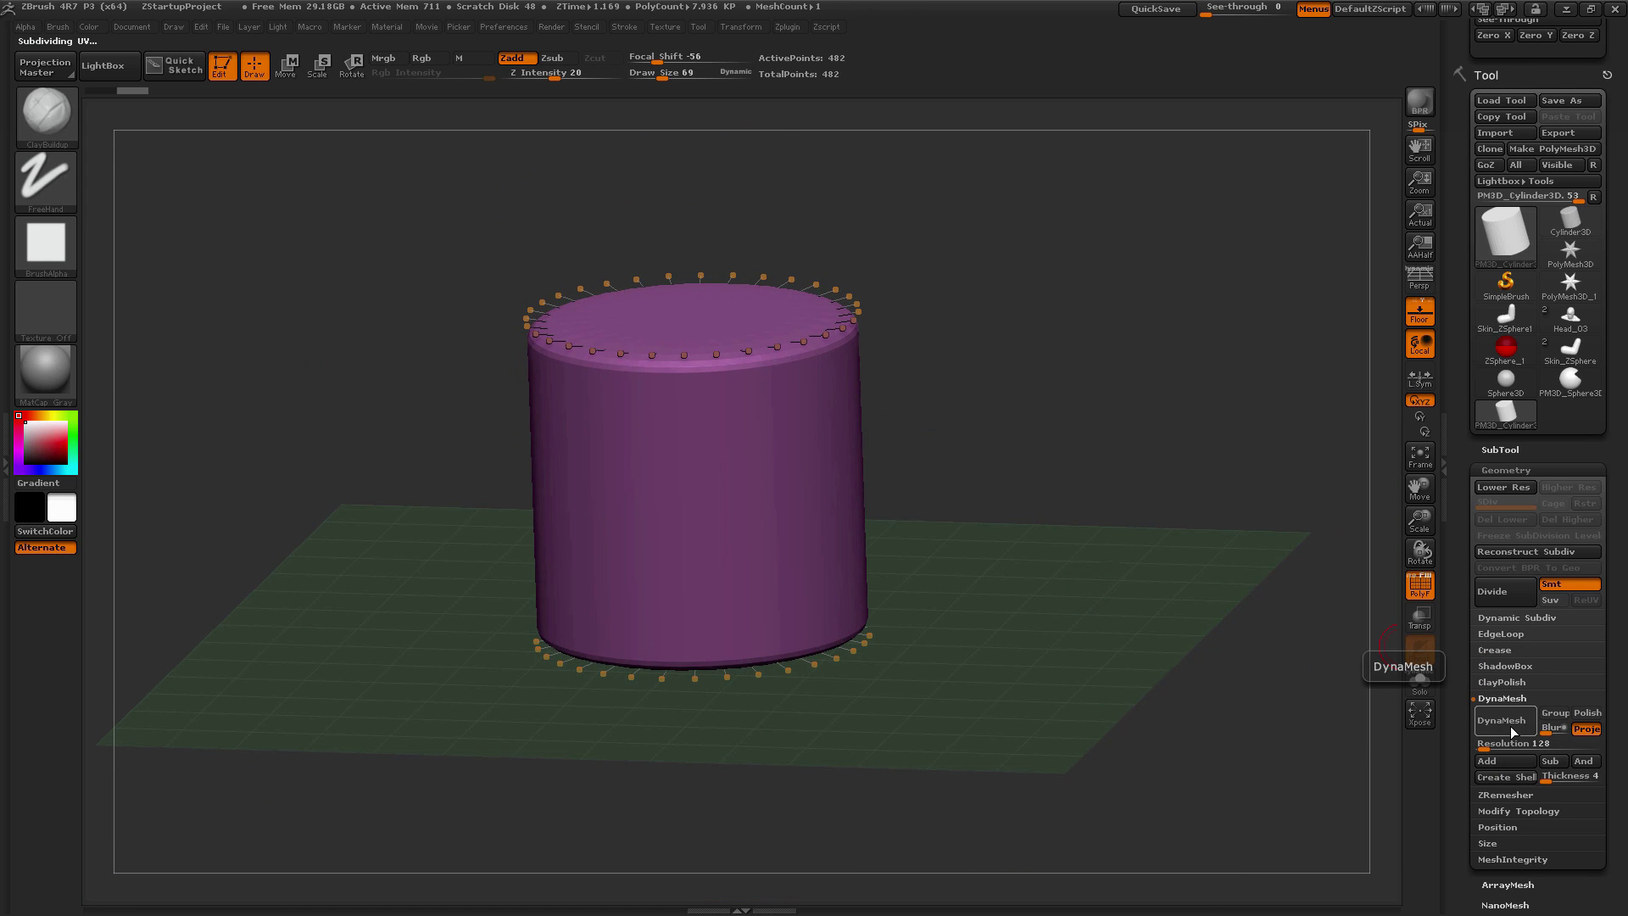
pyautogui.click(1509, 726)
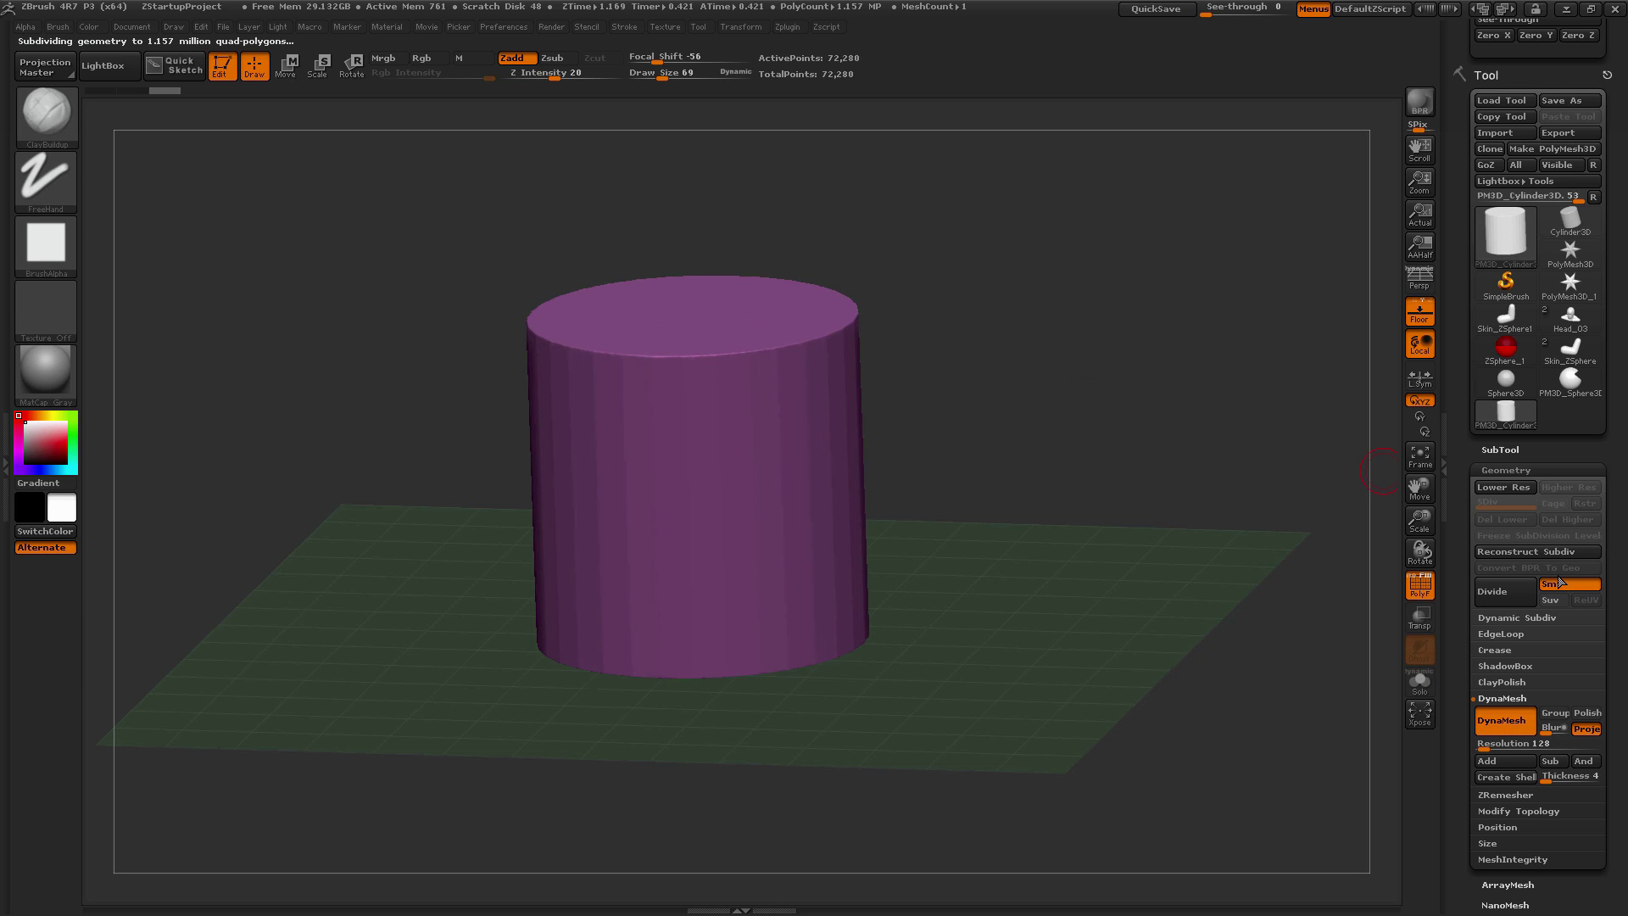
pyautogui.moveTo(1285, 459); pyautogui.dragTo(1257, 475)
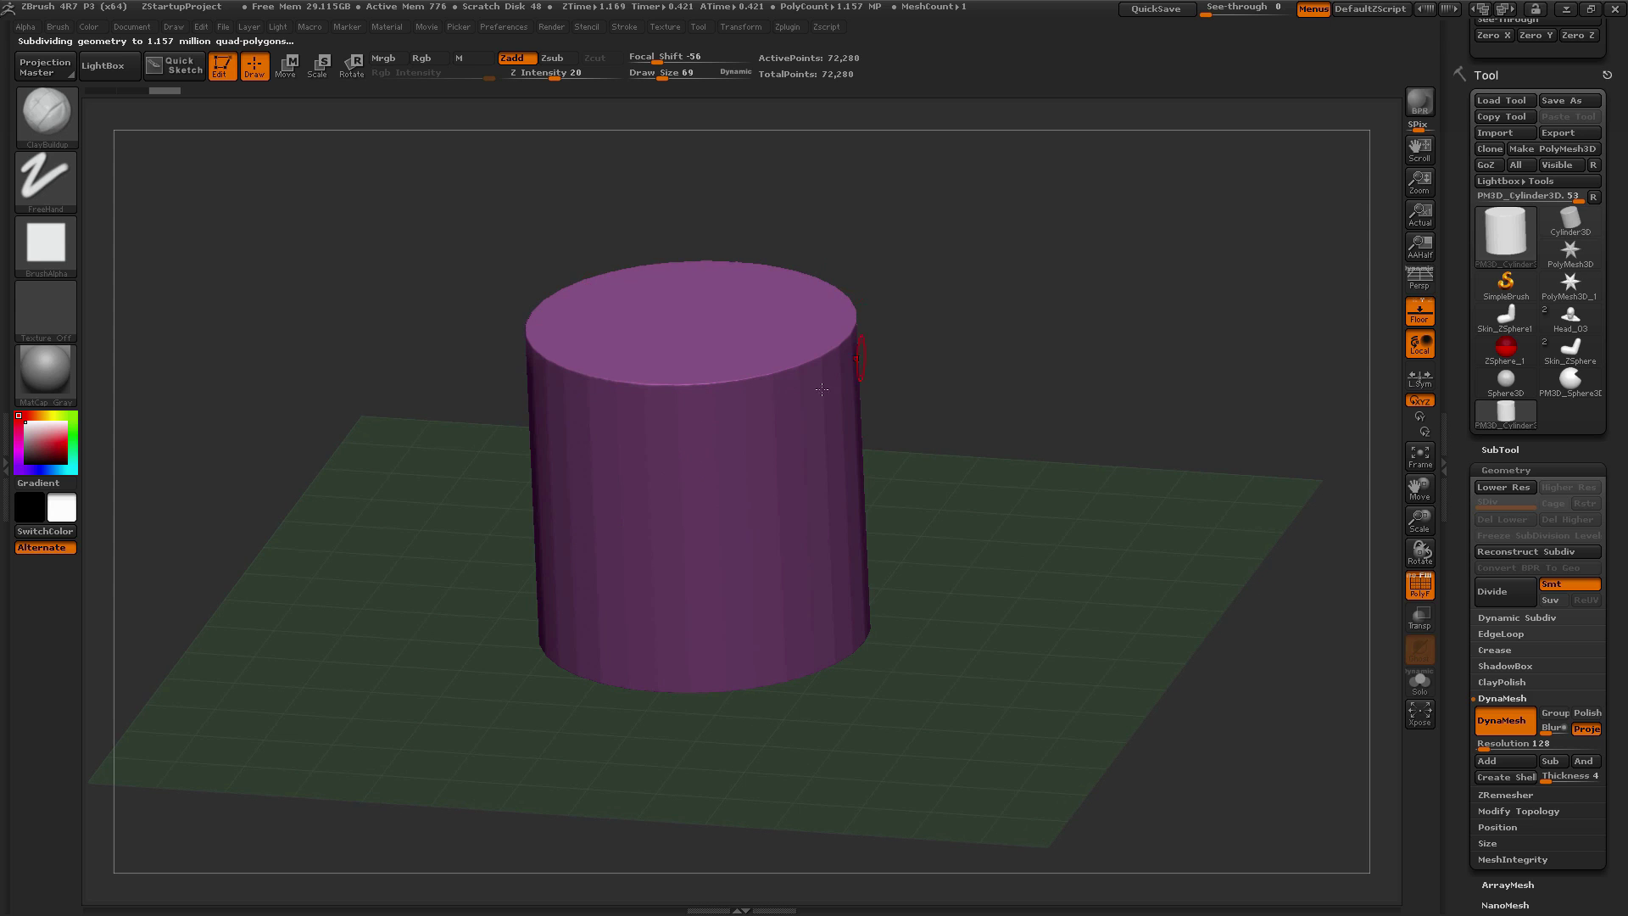
pyautogui.moveTo(1089, 392); pyautogui.dragTo(1003, 373)
pyautogui.hotkey('ctrl', 'z')
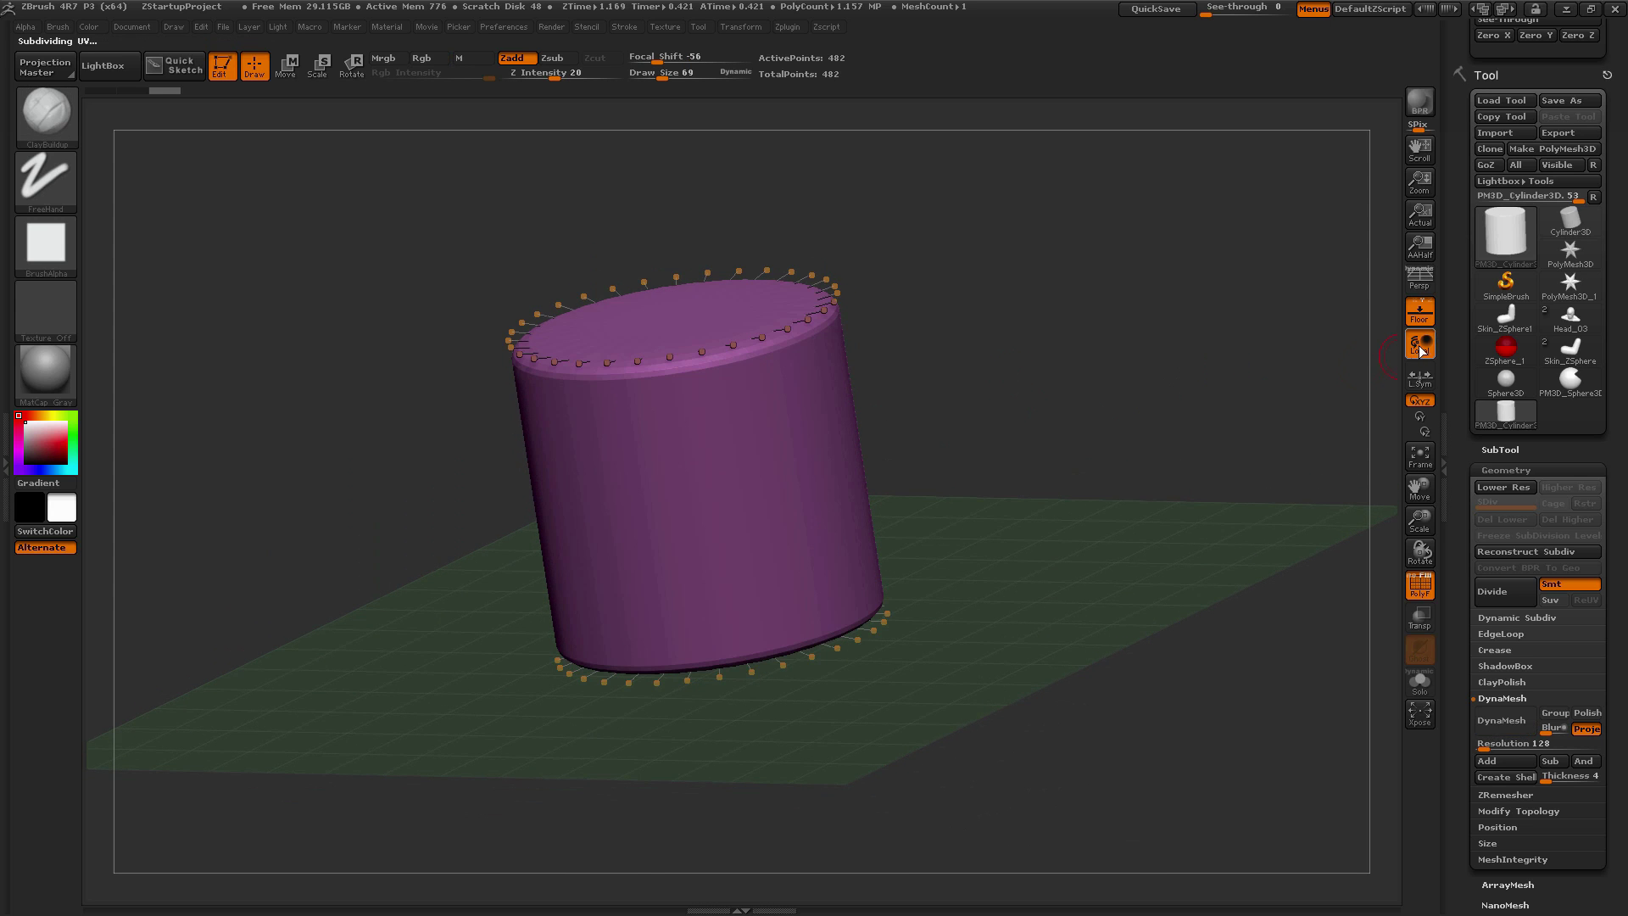
# Run the Dynamic to DynaMesh macro on the cylinder and inspect the converted mesh from several angles
pyautogui.moveTo(1453, 313); pyautogui.dragTo(1453, 678)
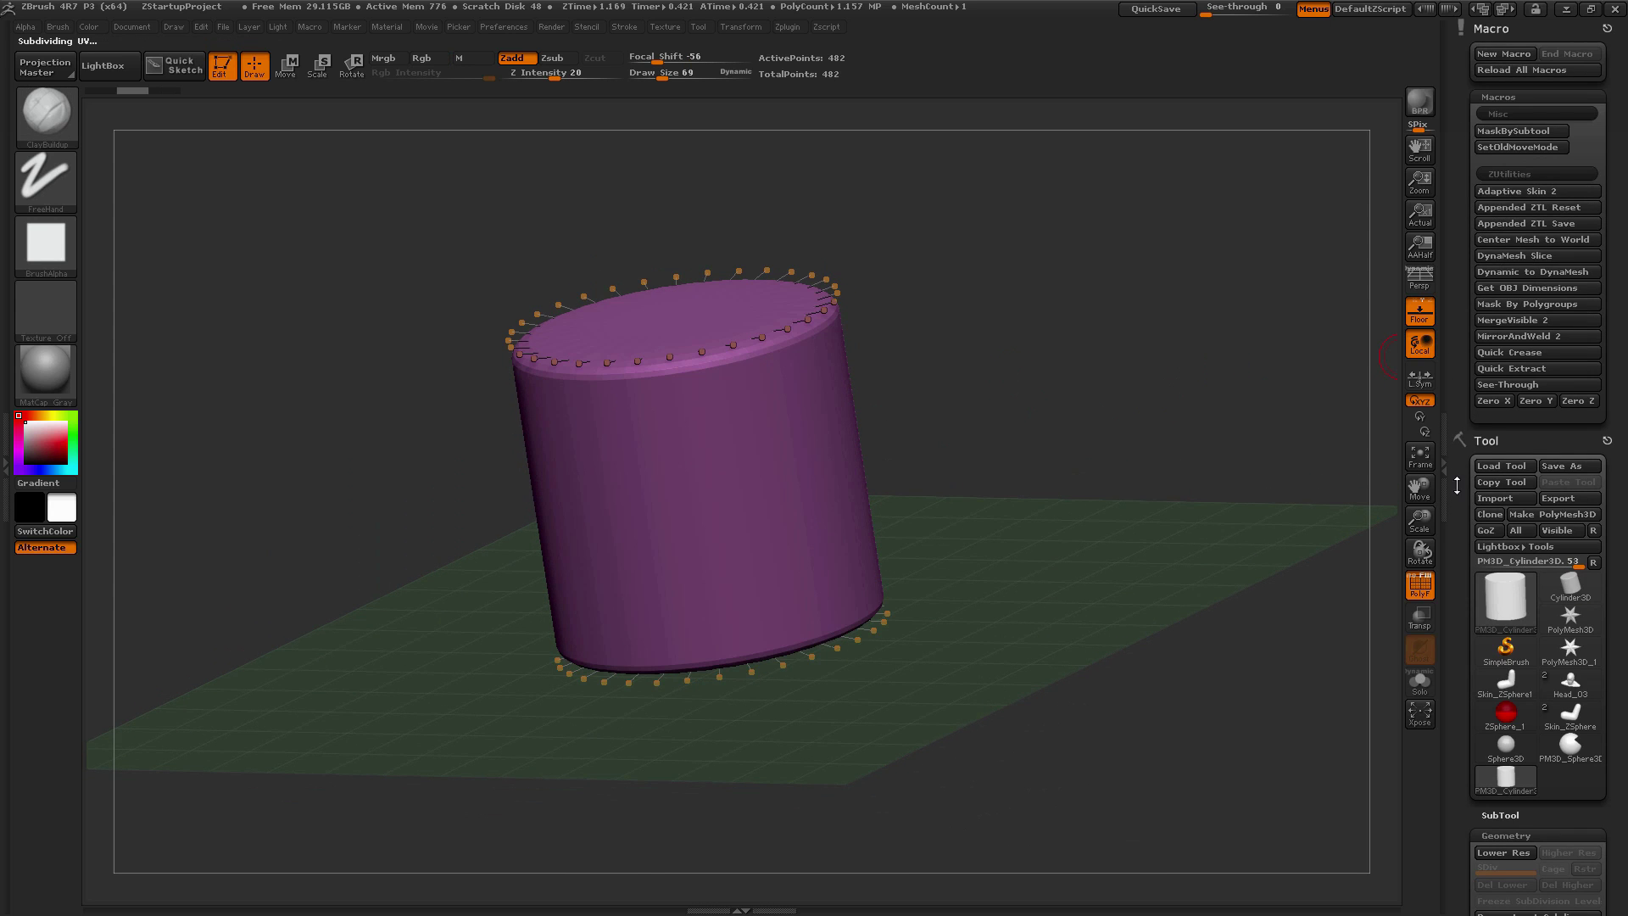
pyautogui.click(1517, 273)
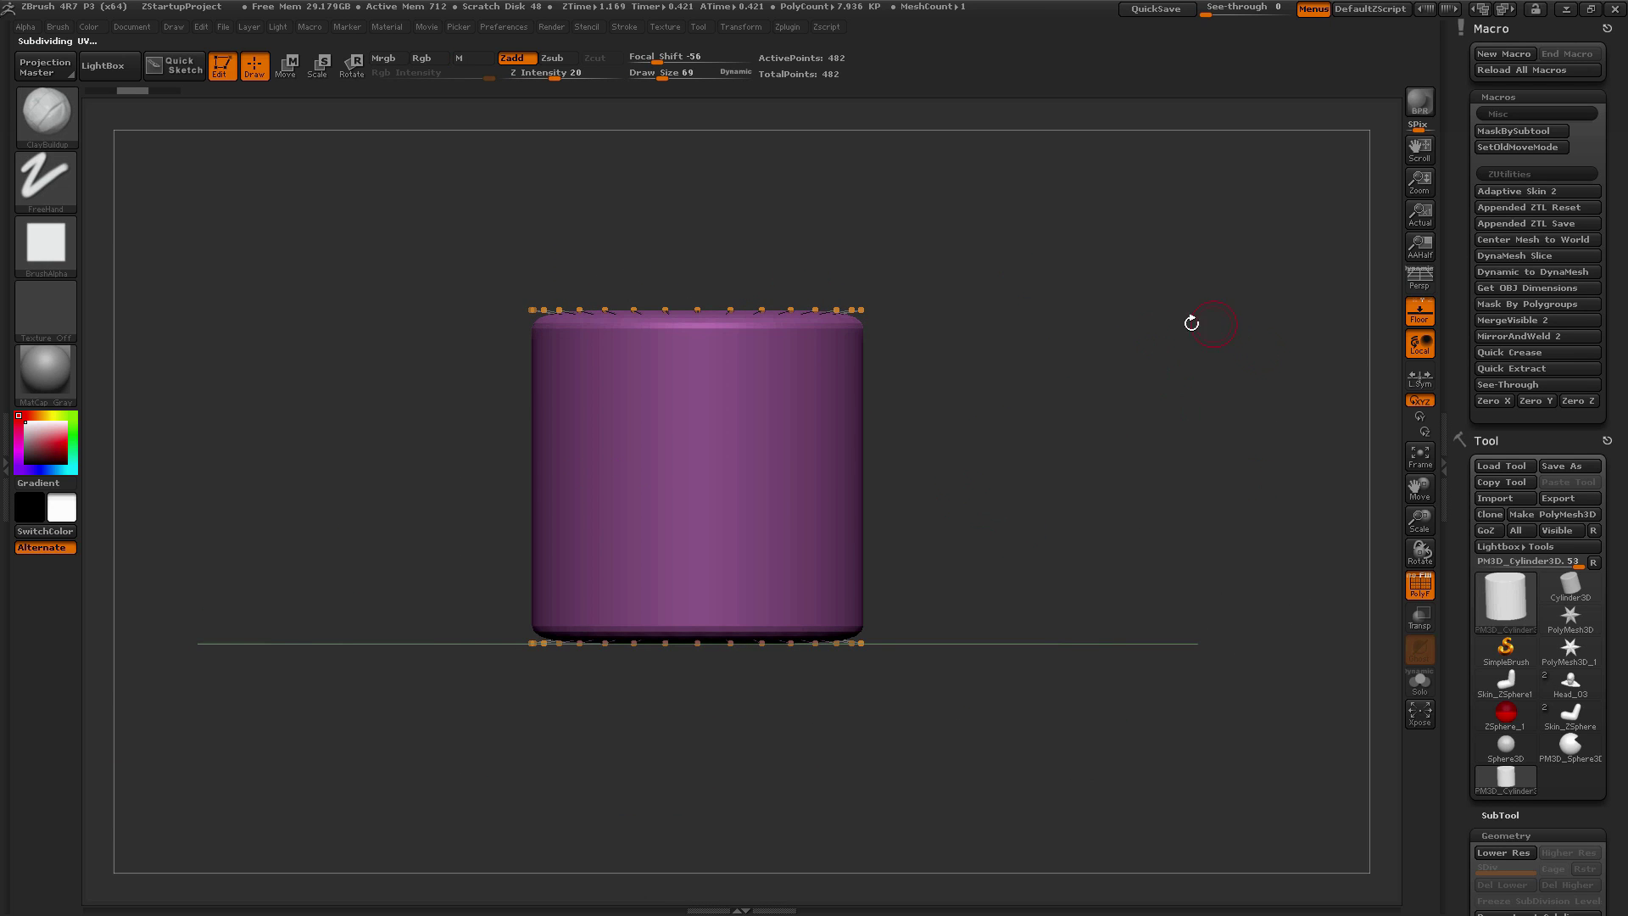
pyautogui.click(1502, 272)
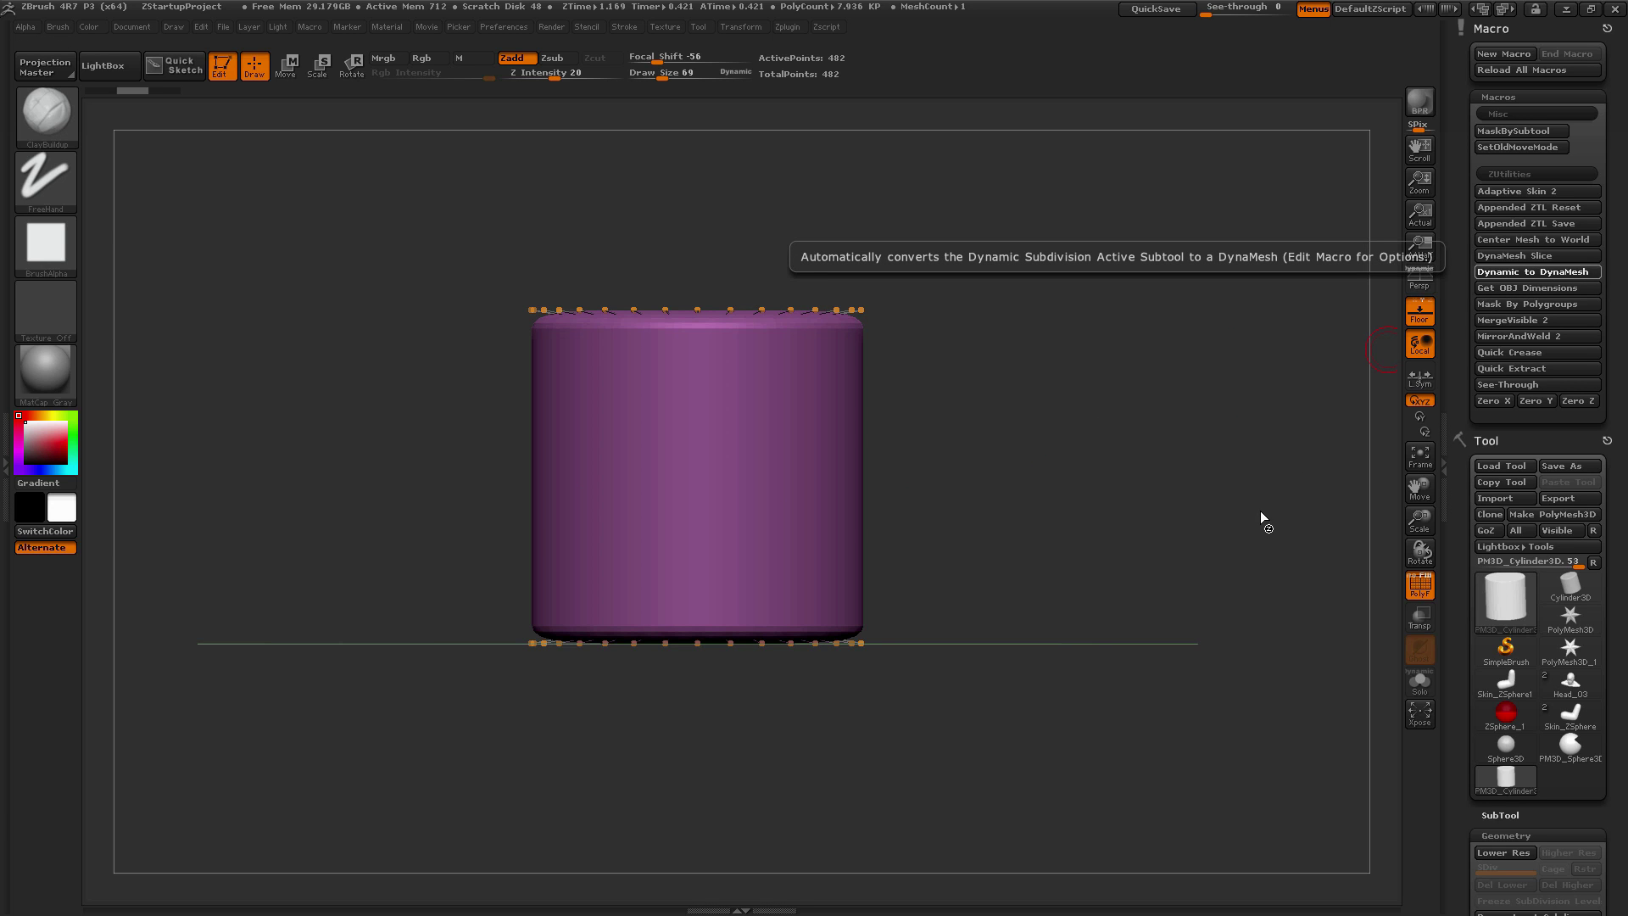
pyautogui.moveTo(1115, 453); pyautogui.dragTo(1074, 543)
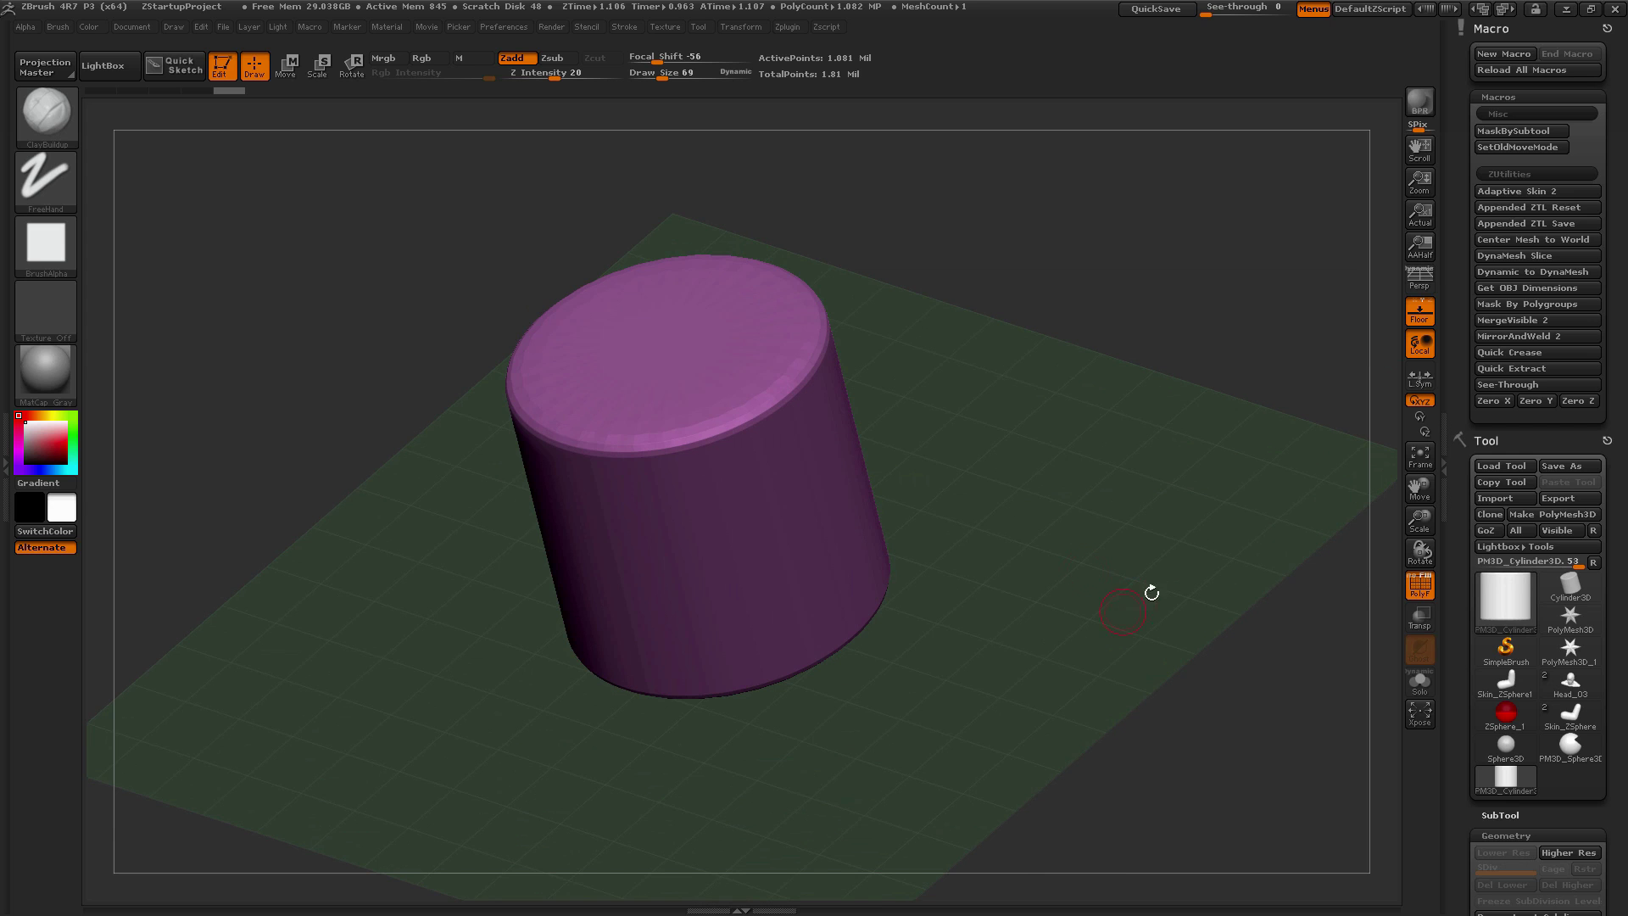
pyautogui.keyDown('shift'); pyautogui.moveTo(1075, 658); pyautogui.dragTo(1100, 617); pyautogui.keyUp('shift')
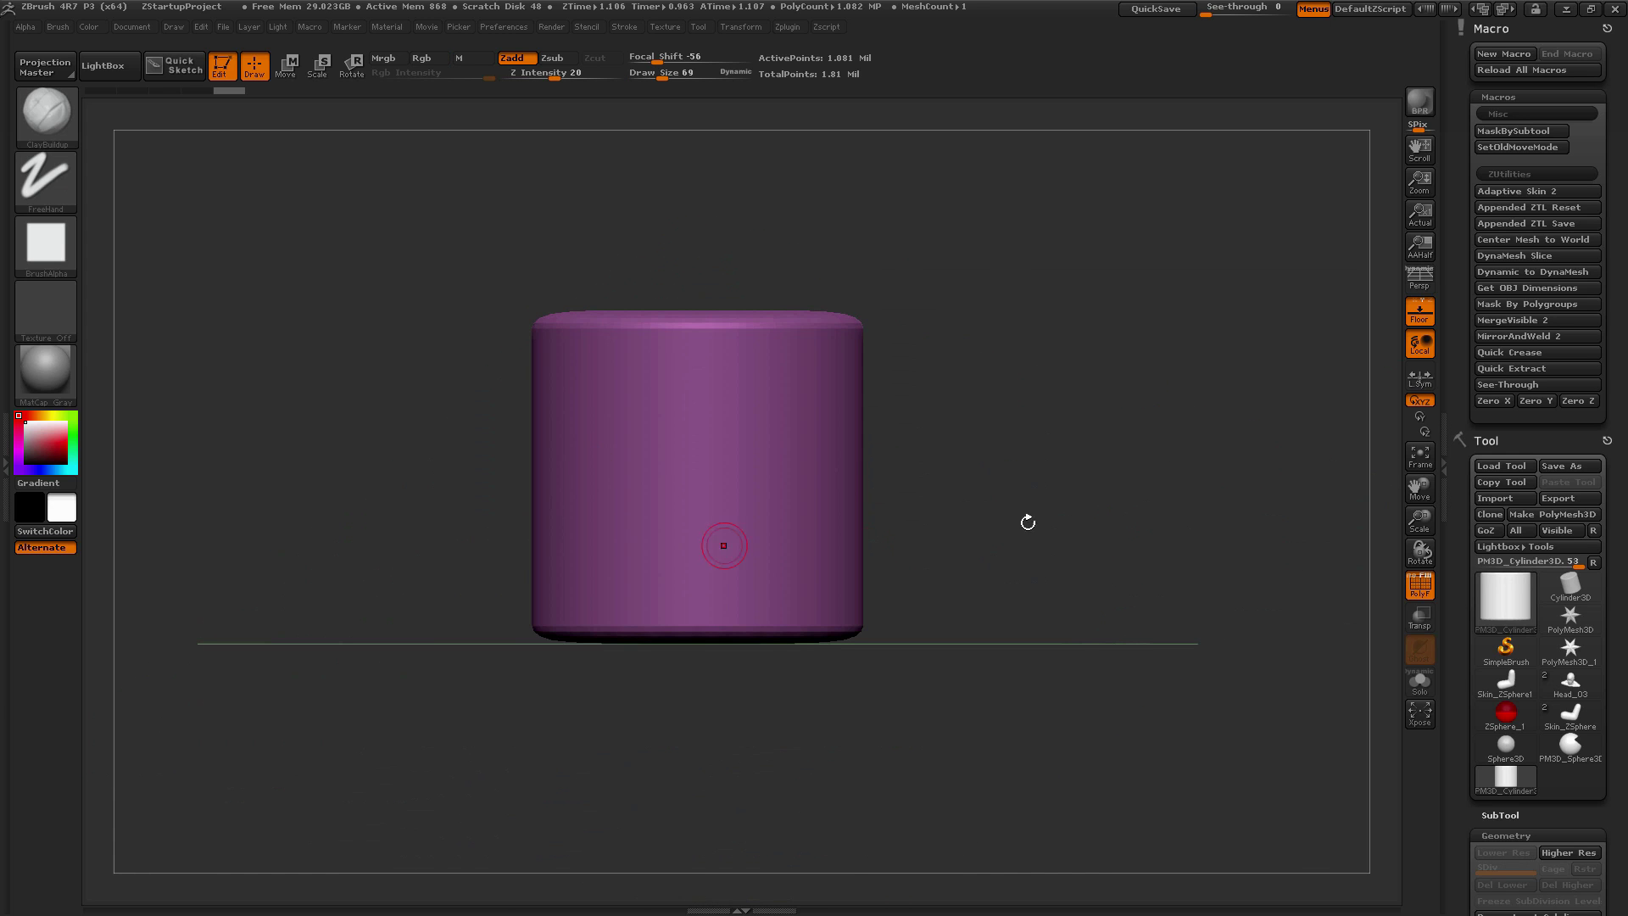
# Try a curved ClayBuildup stroke on the front of the cylinder and undo it
pyautogui.moveTo(1136, 335)
pyautogui.mouseDown()
pyautogui.moveTo(1082, 382)
pyautogui.moveTo(974, 334)
pyautogui.mouseUp()
pyautogui.press('b')
pyautogui.keyDown('alt'); pyautogui.moveTo(810, 366); pyautogui.dragTo(717, 518); pyautogui.keyUp('alt')
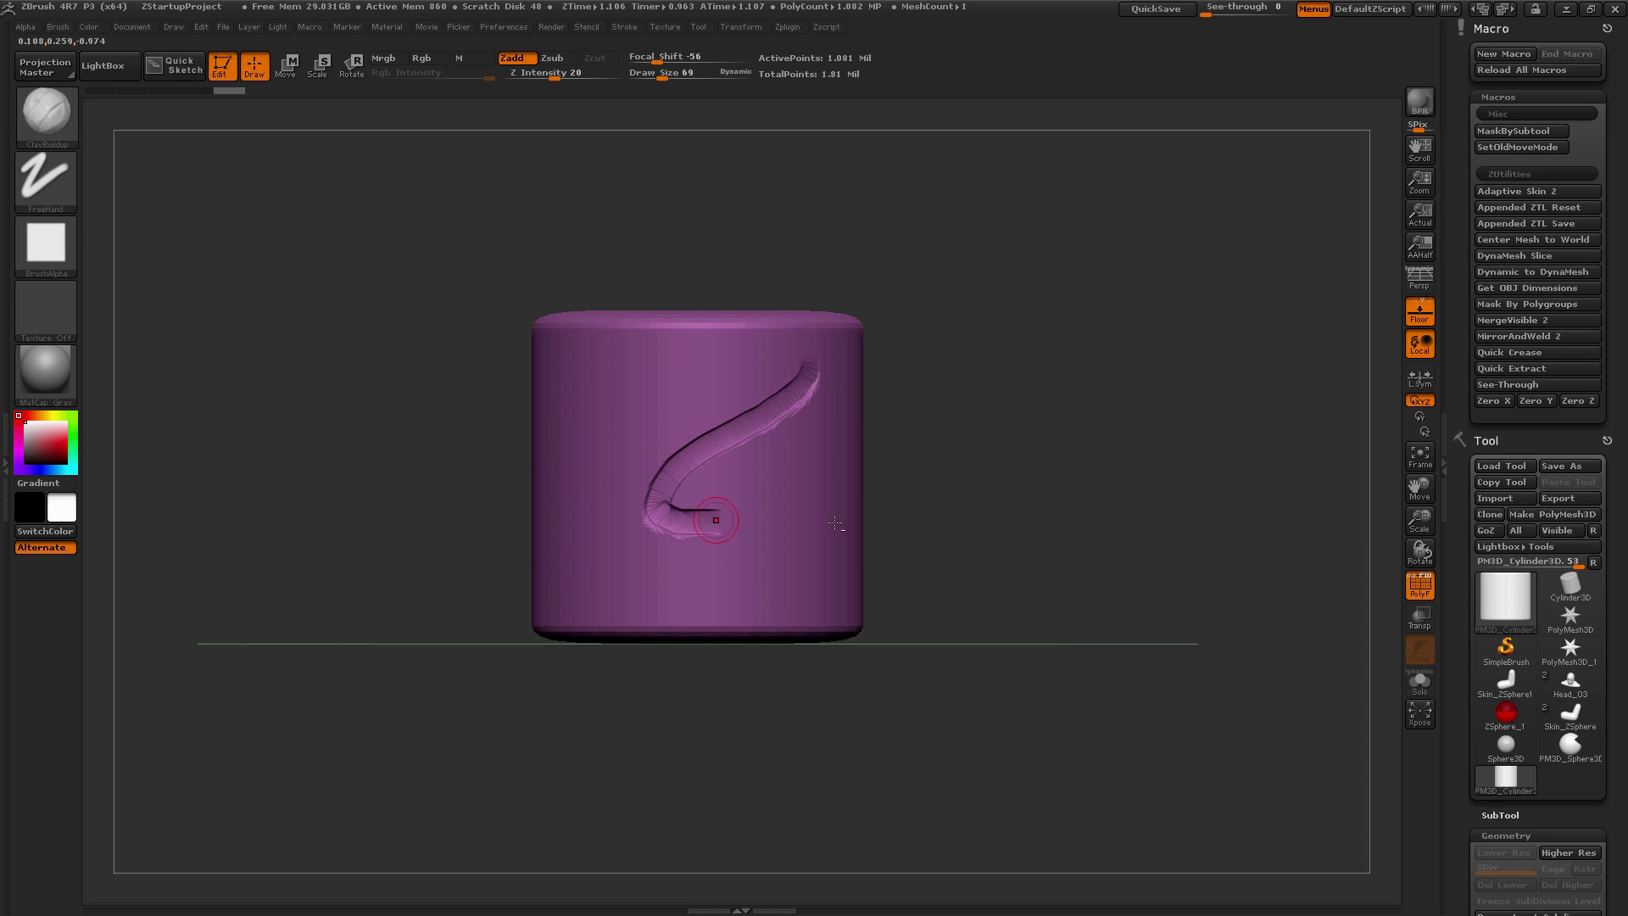
pyautogui.hotkey('ctrl', 'z')
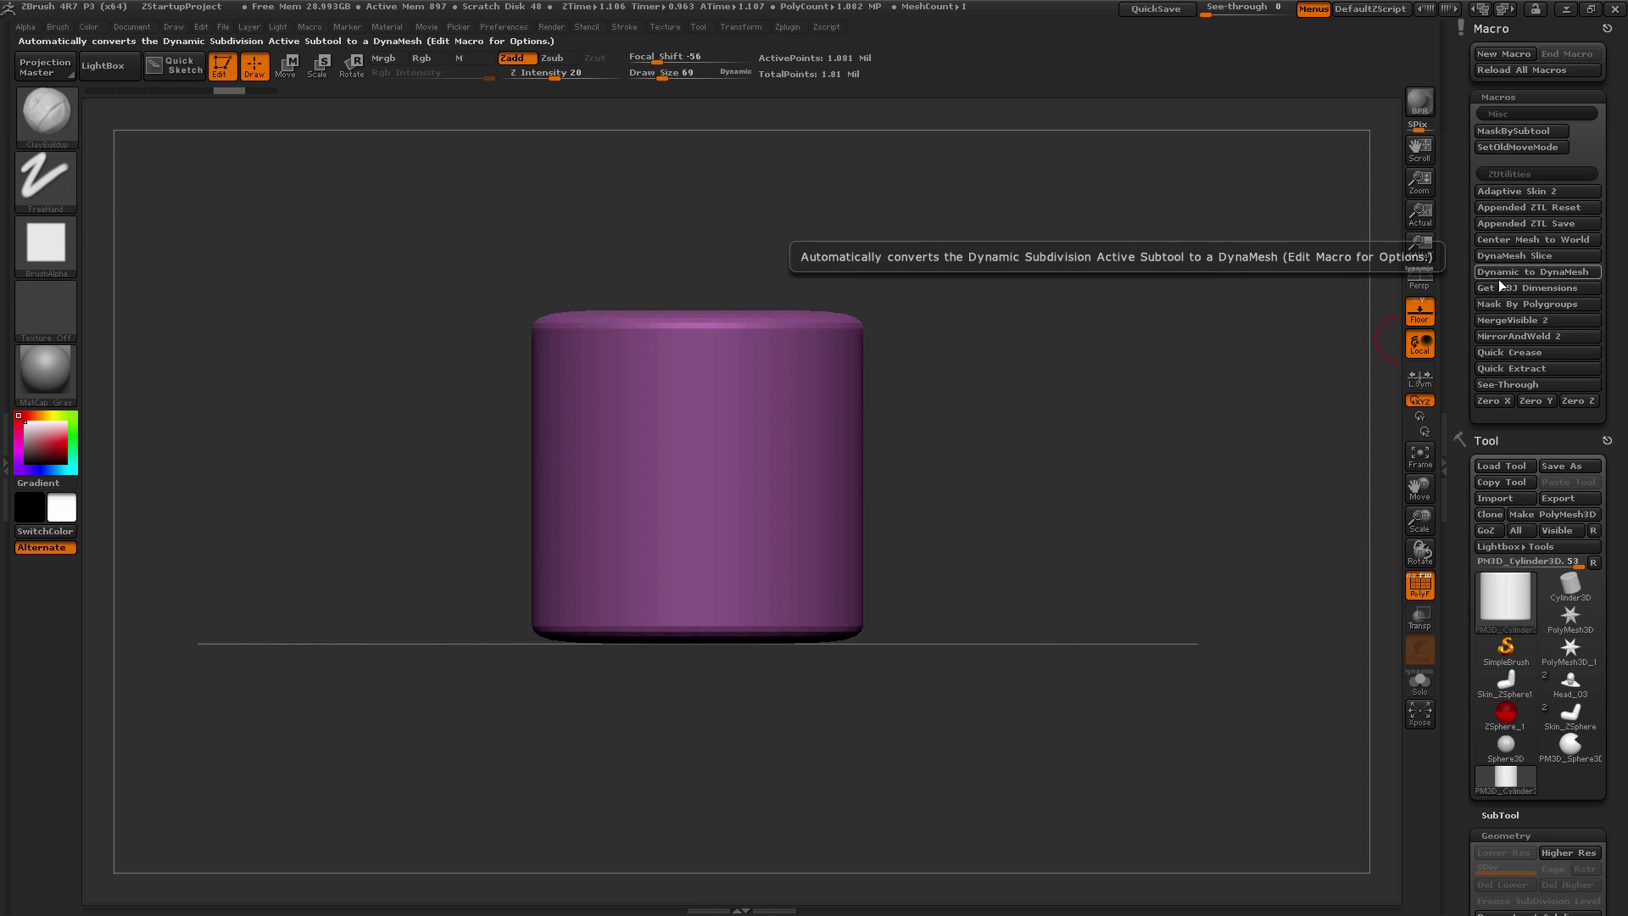
# Run the Get OBJ Dimensions macro on the cylinder
pyautogui.moveTo(1192, 447); pyautogui.dragTo(1112, 333)
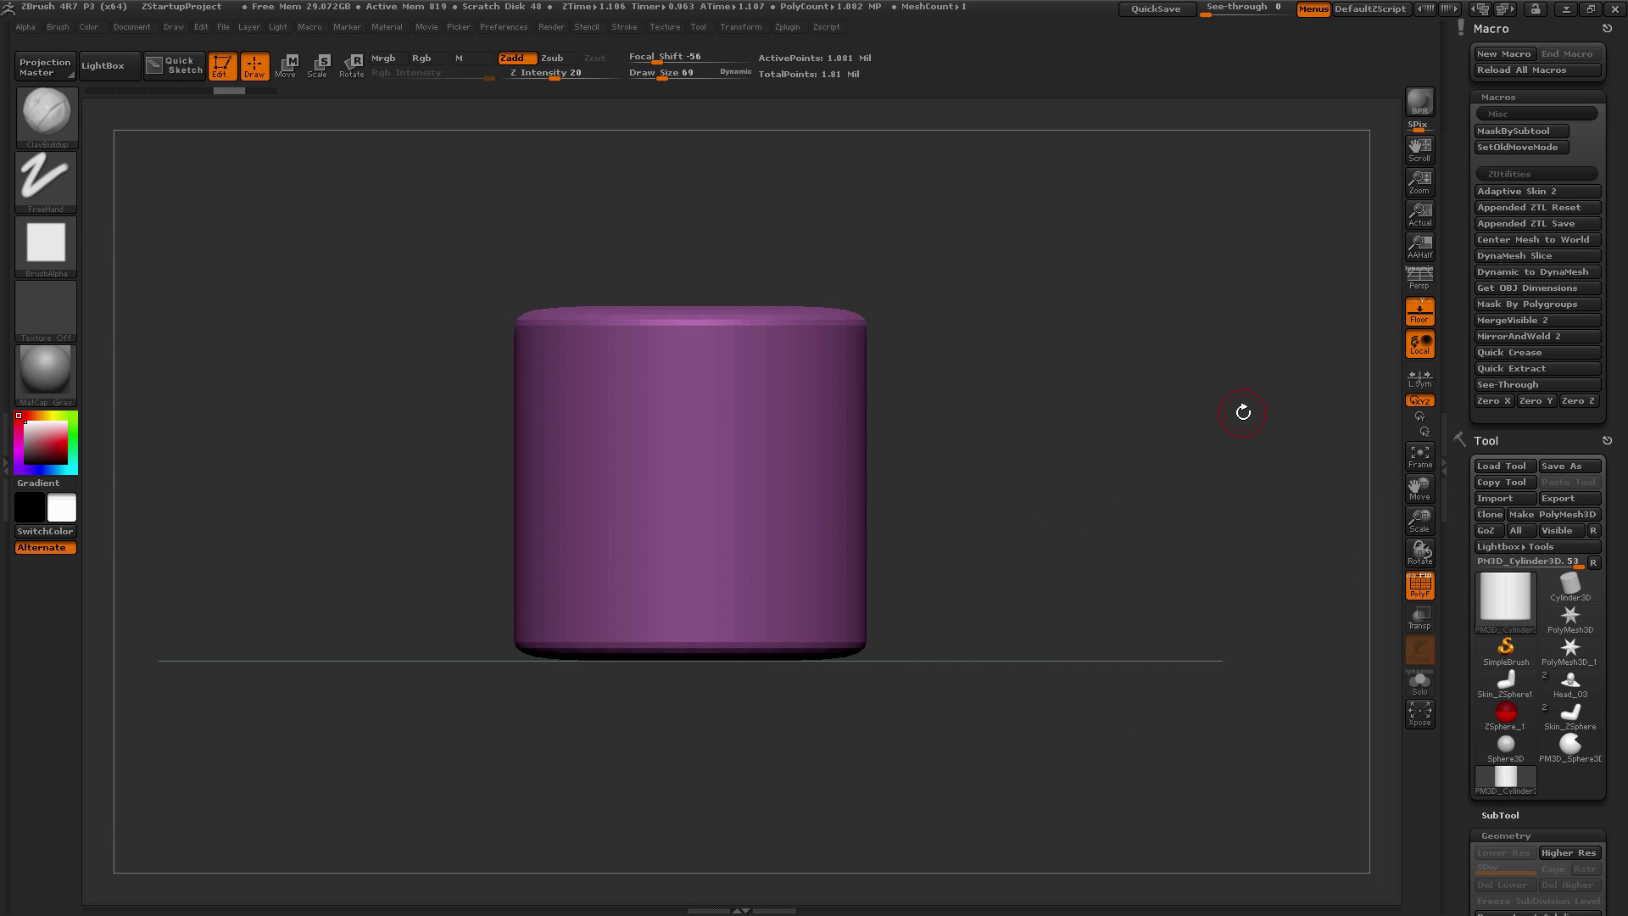
pyautogui.click(1536, 287)
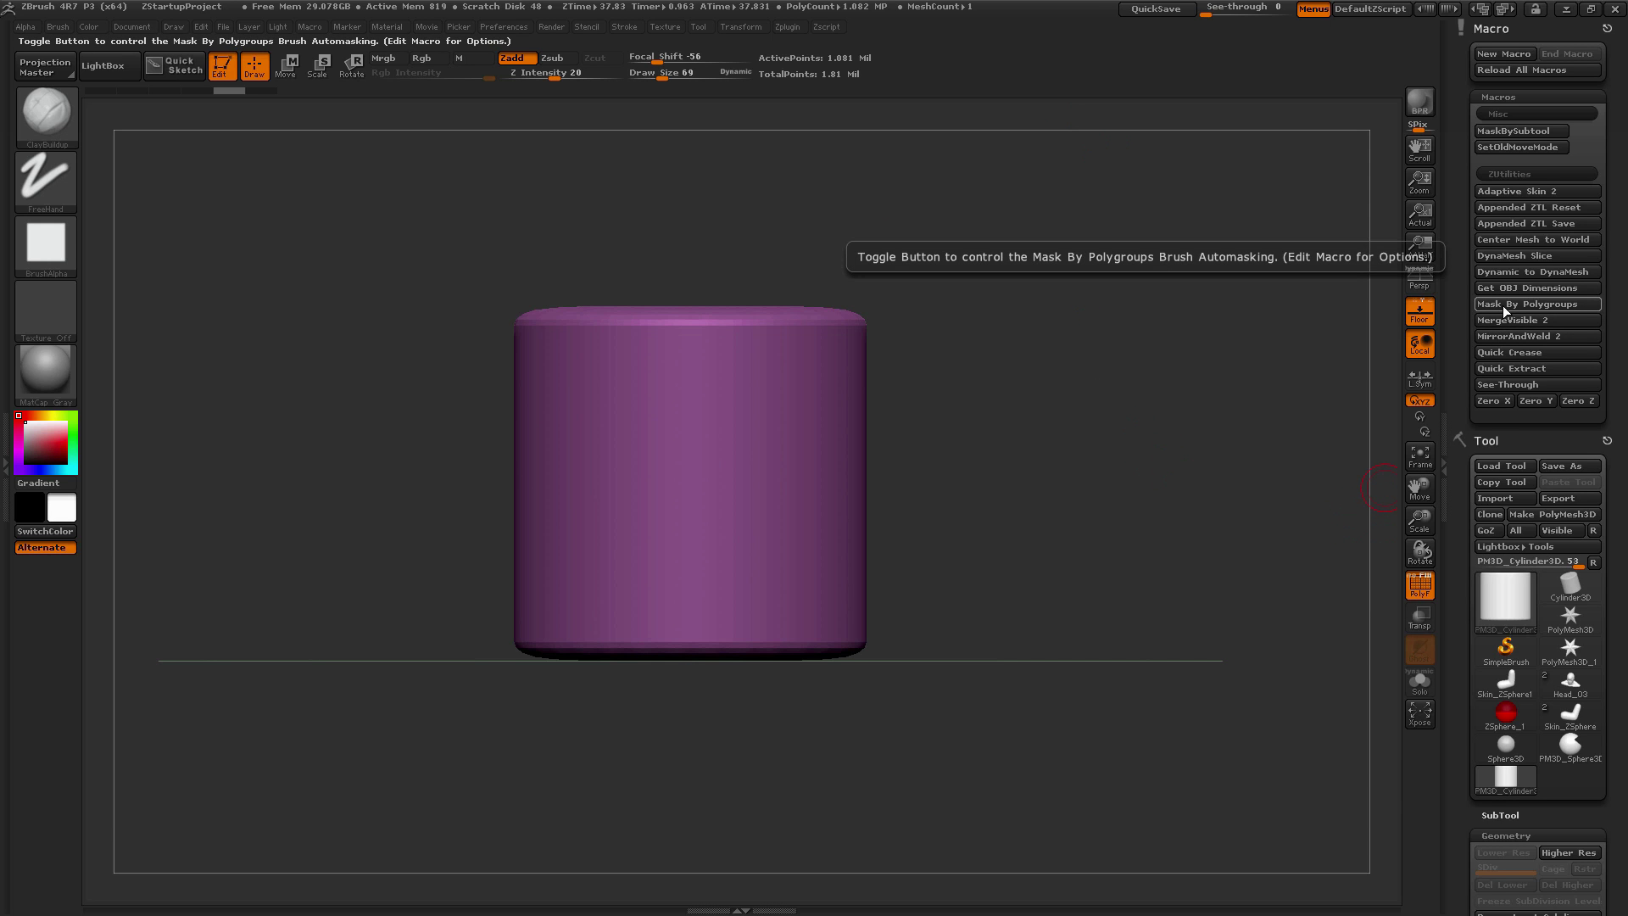
# Dock the Brush palette in the side tray above Material and expand its Auto Masking settings
pyautogui.click(7, 198)
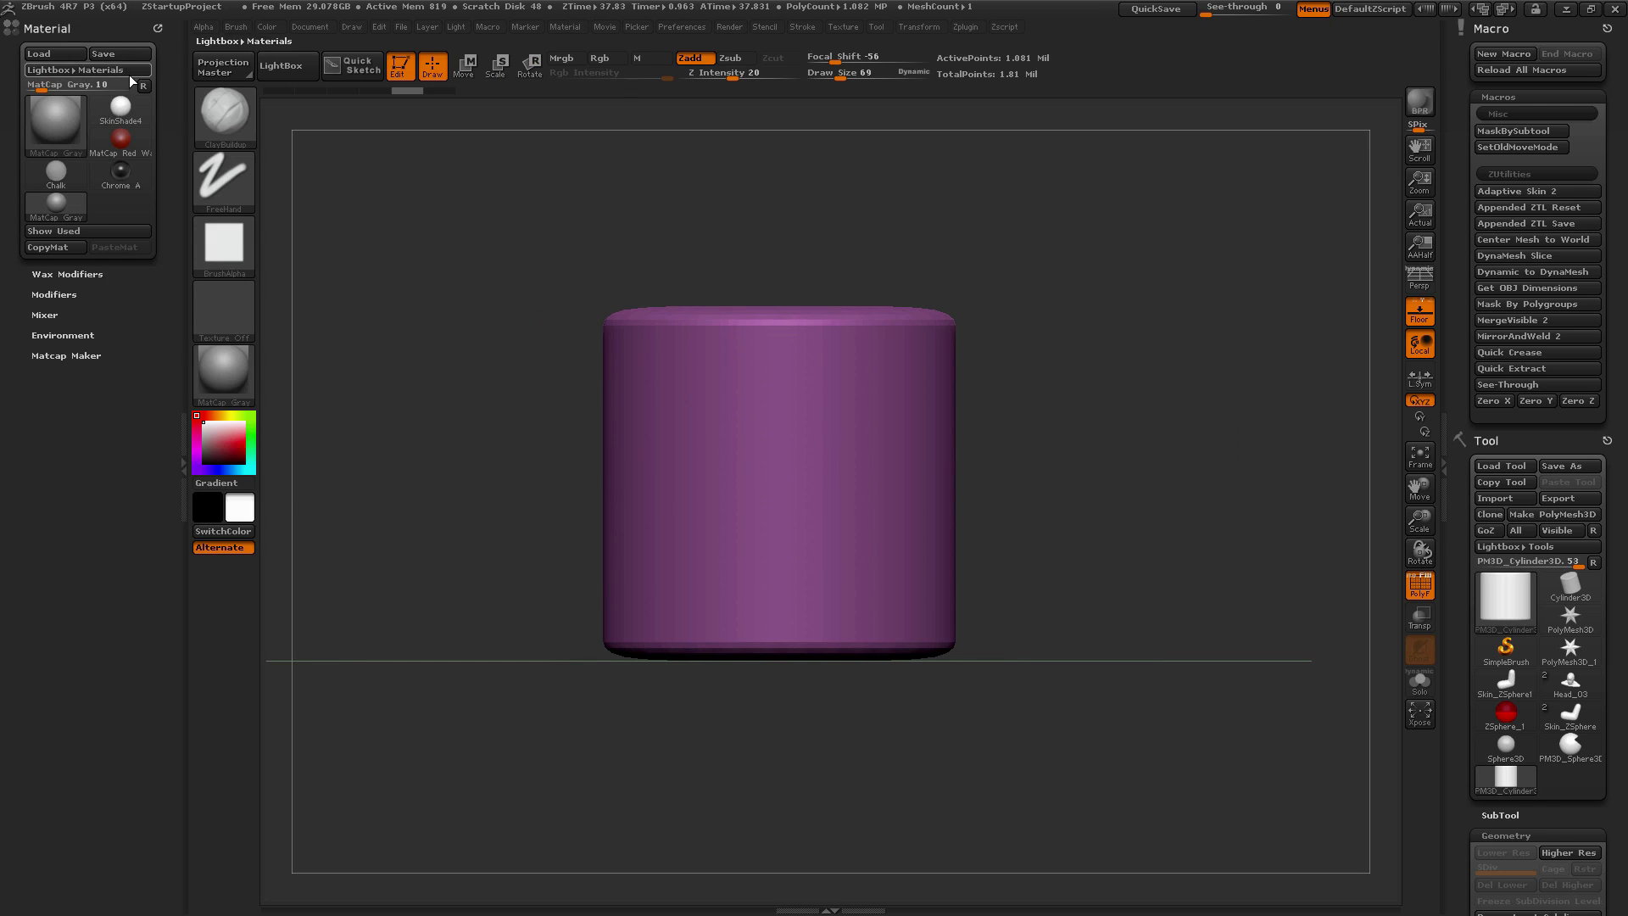
pyautogui.click(237, 30)
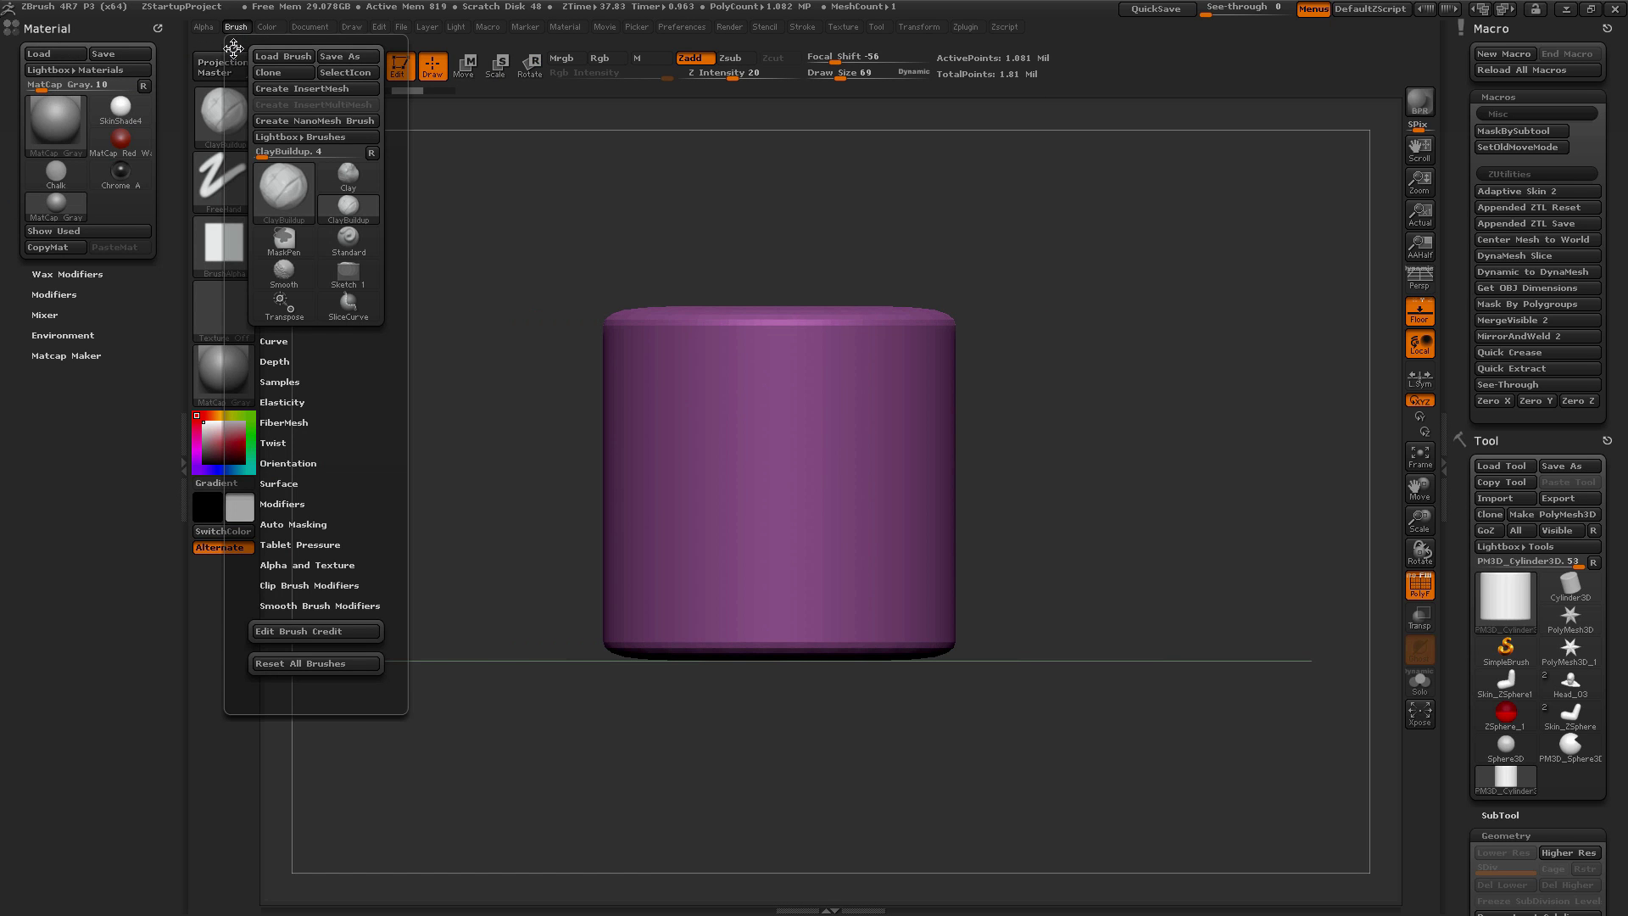
pyautogui.moveTo(234, 46); pyautogui.dragTo(85, 33)
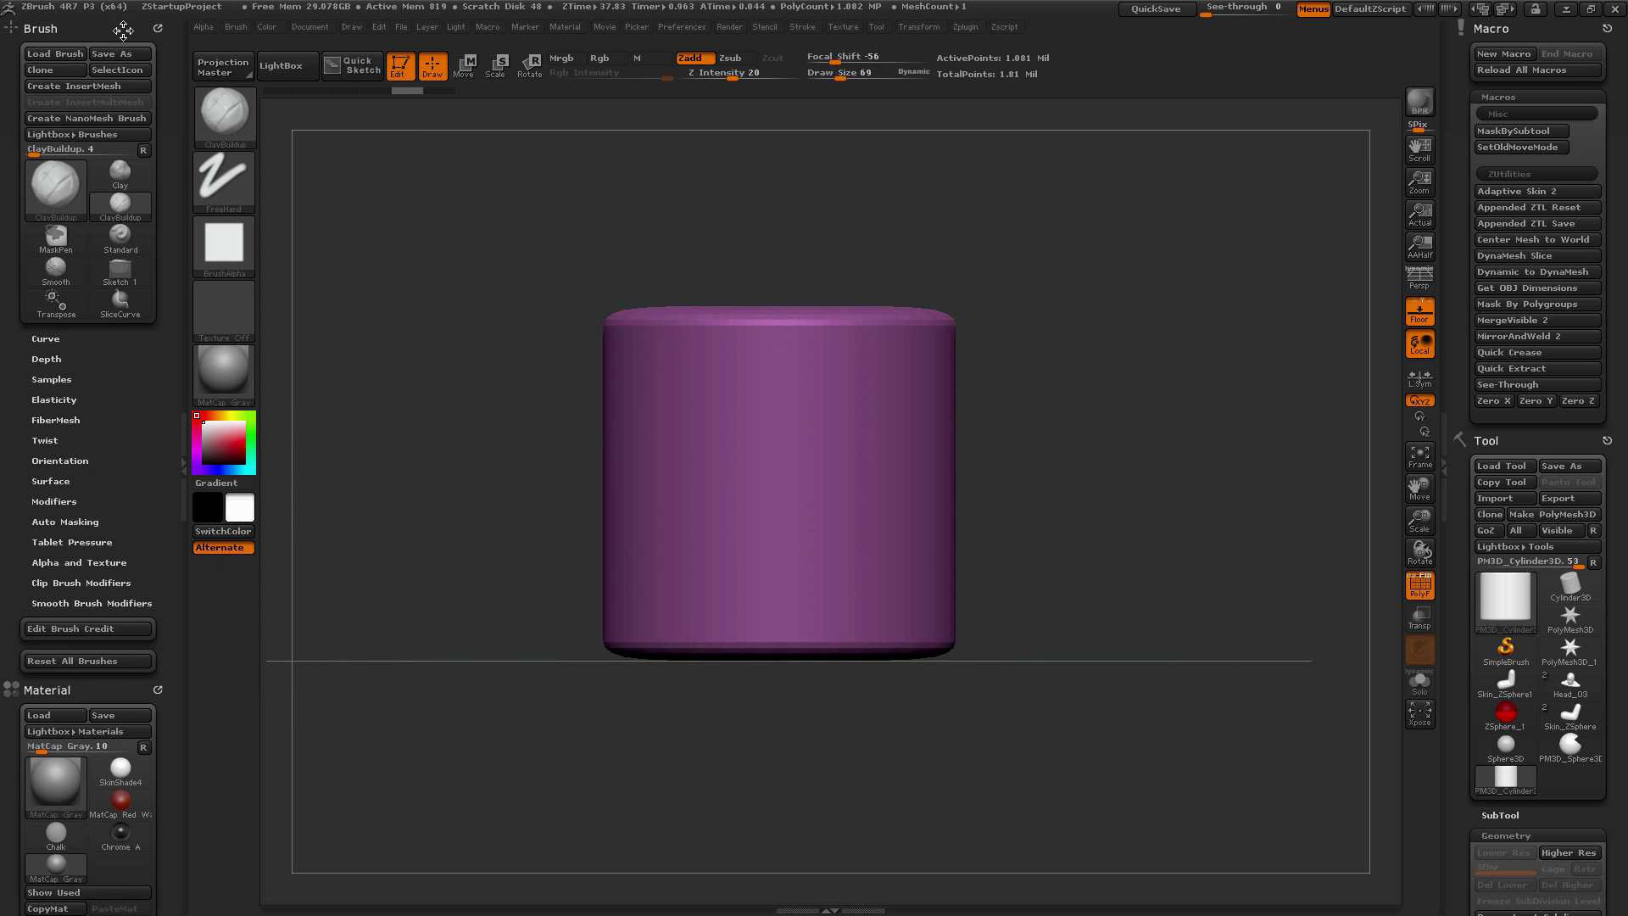
pyautogui.click(66, 522)
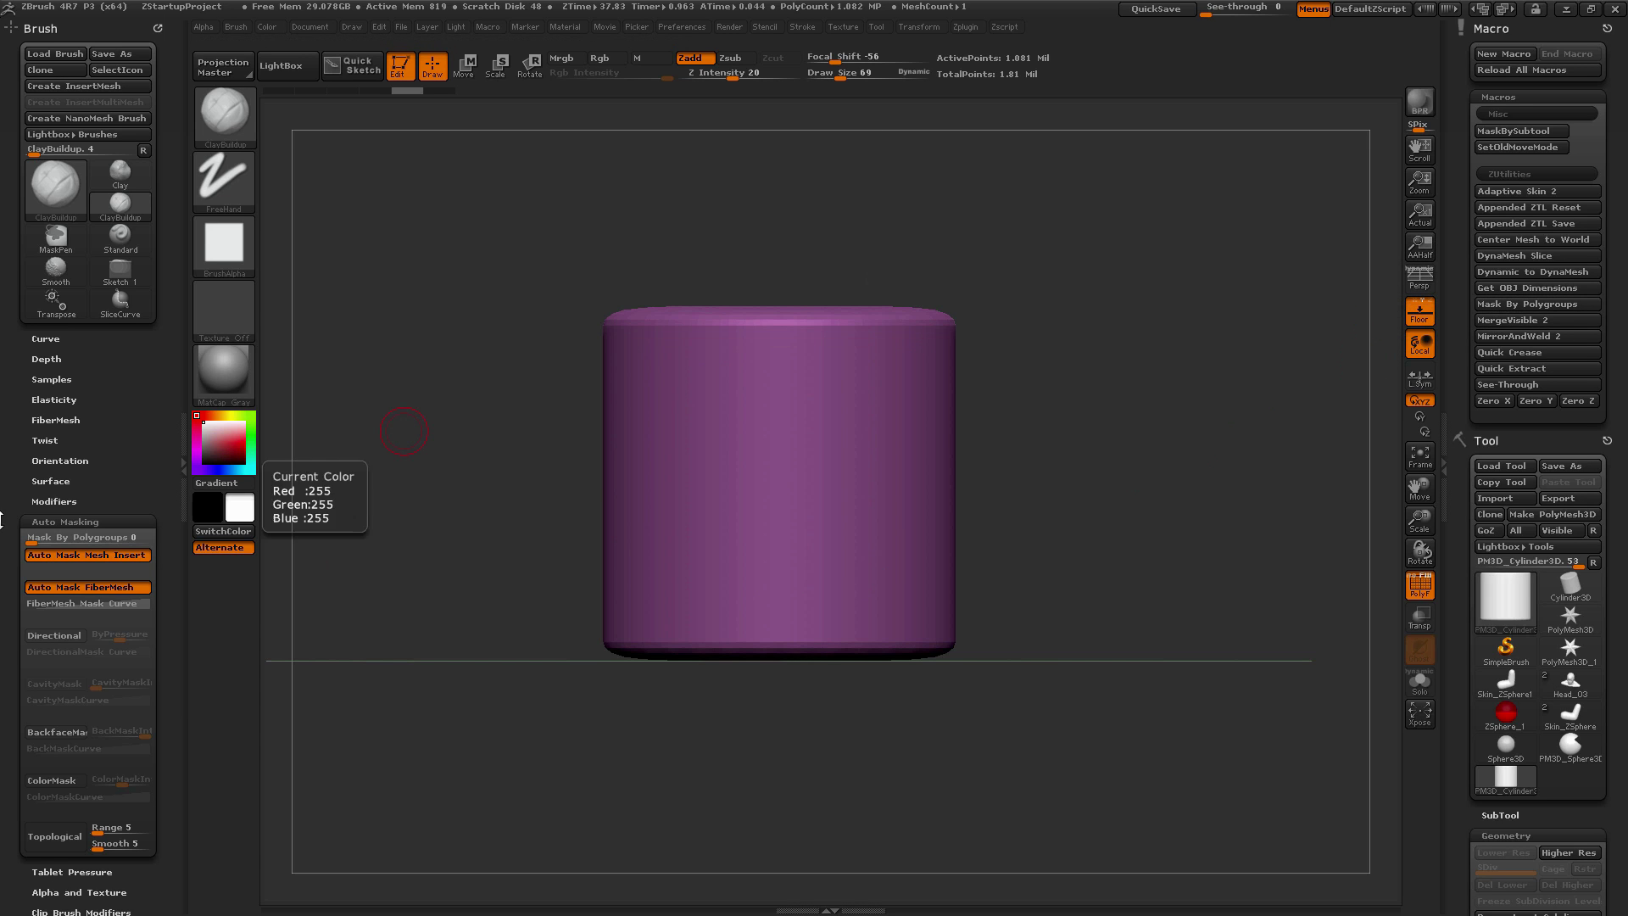
# Toggle the brush's polygroup automasking on and back off with the Mask By Polygroups macro
pyautogui.moveTo(32, 540); pyautogui.dragTo(130, 544)
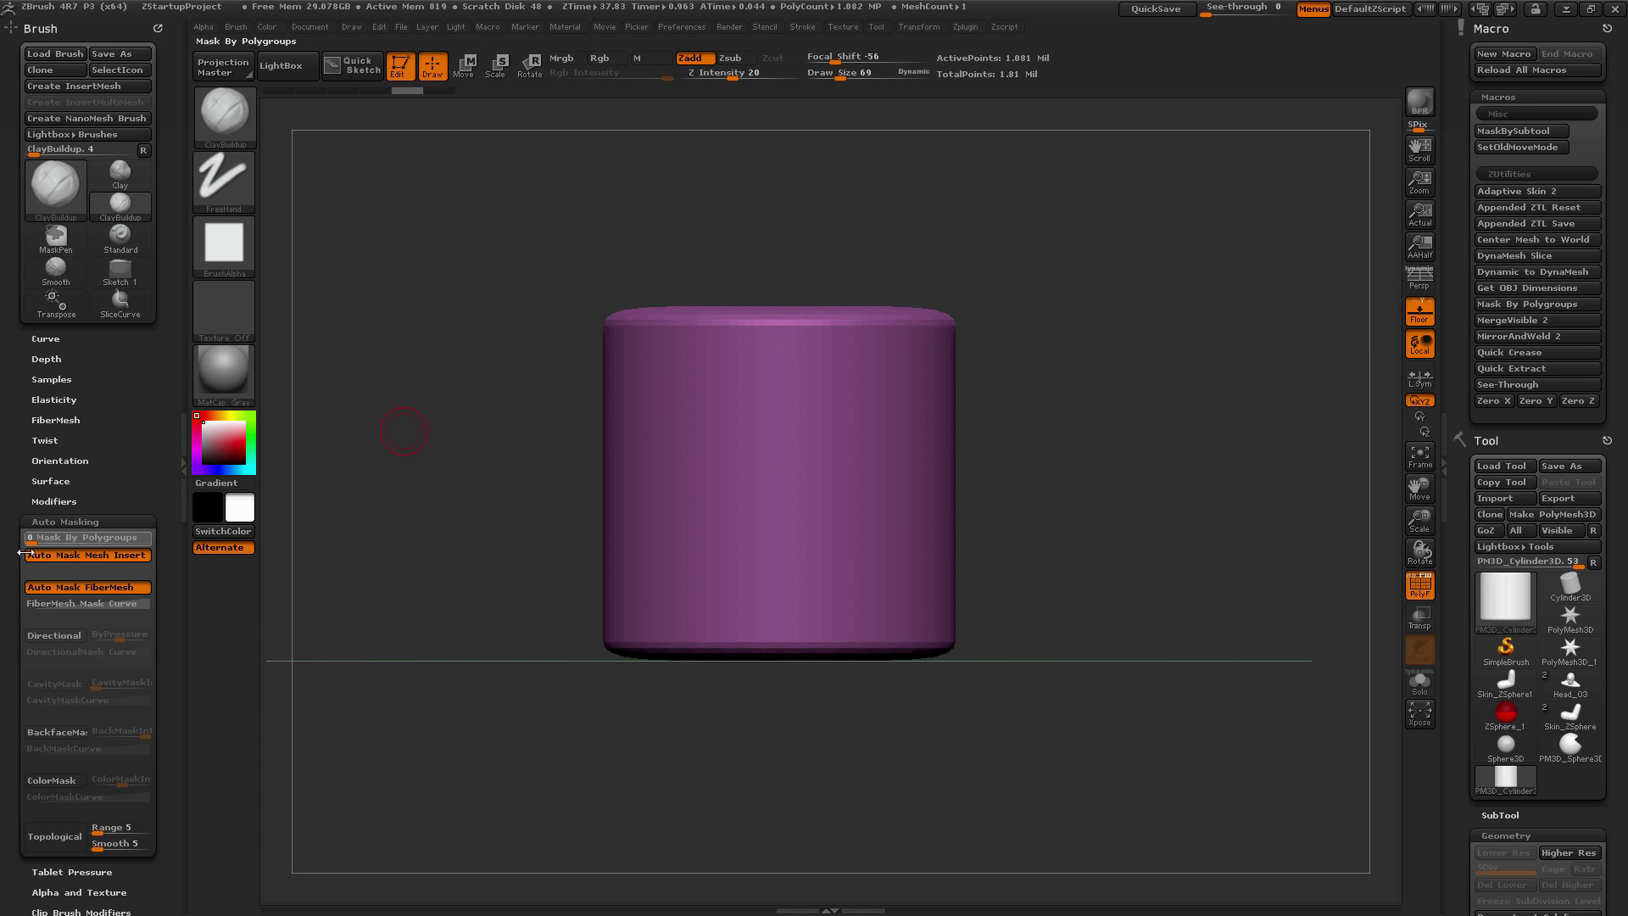
pyautogui.click(1497, 307)
pyautogui.click(1497, 305)
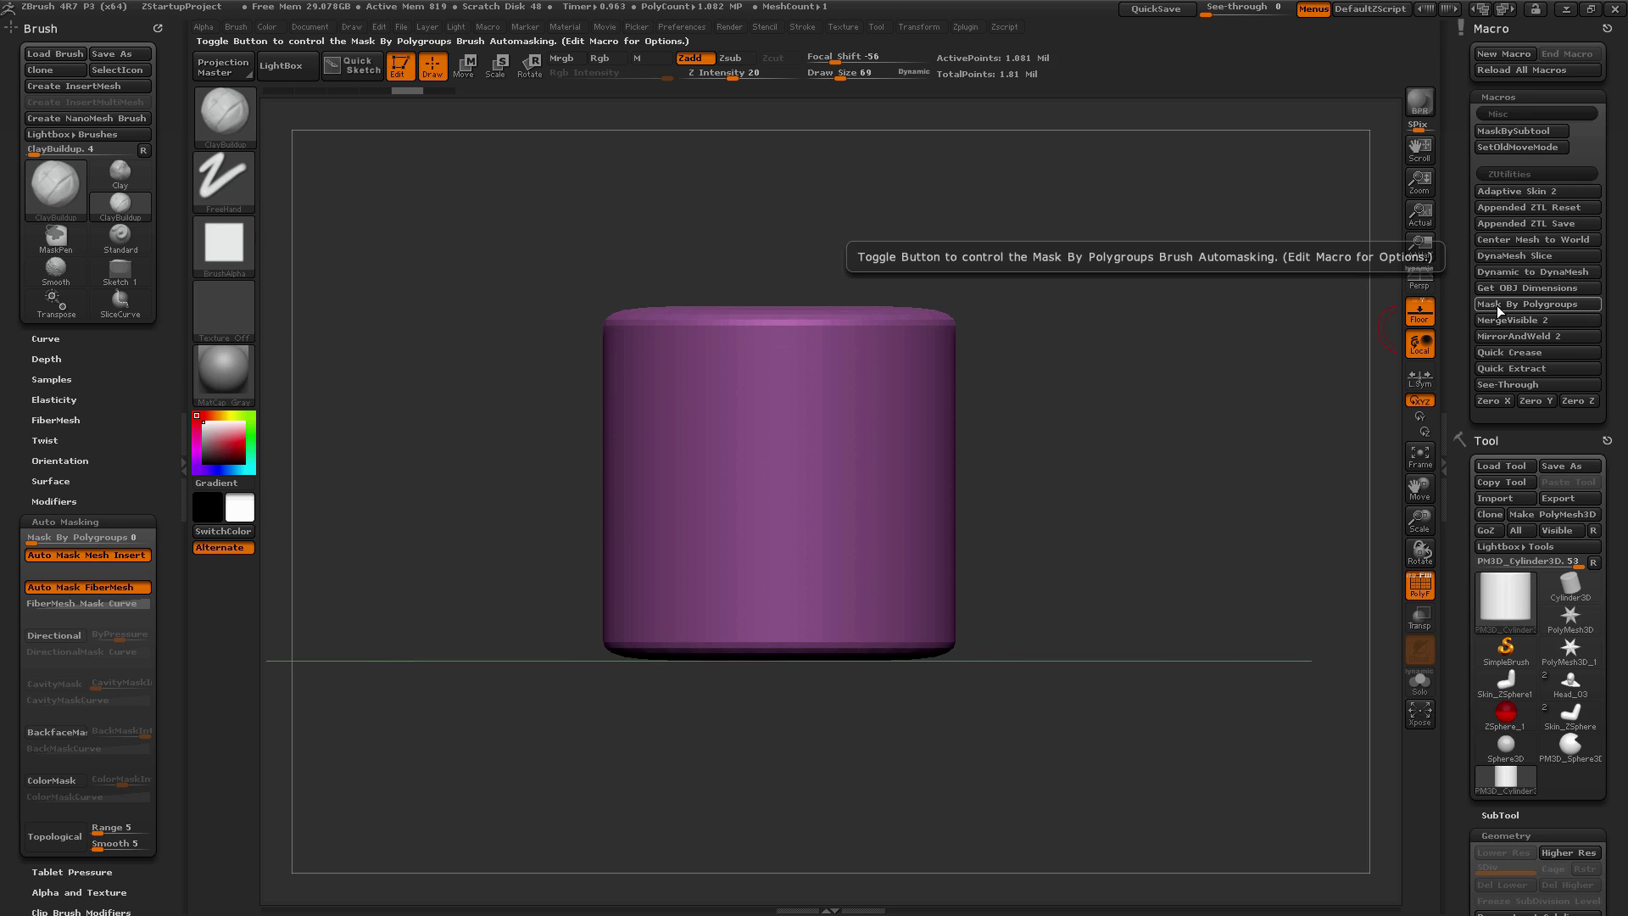
pyautogui.click(1497, 306)
pyautogui.click(1497, 305)
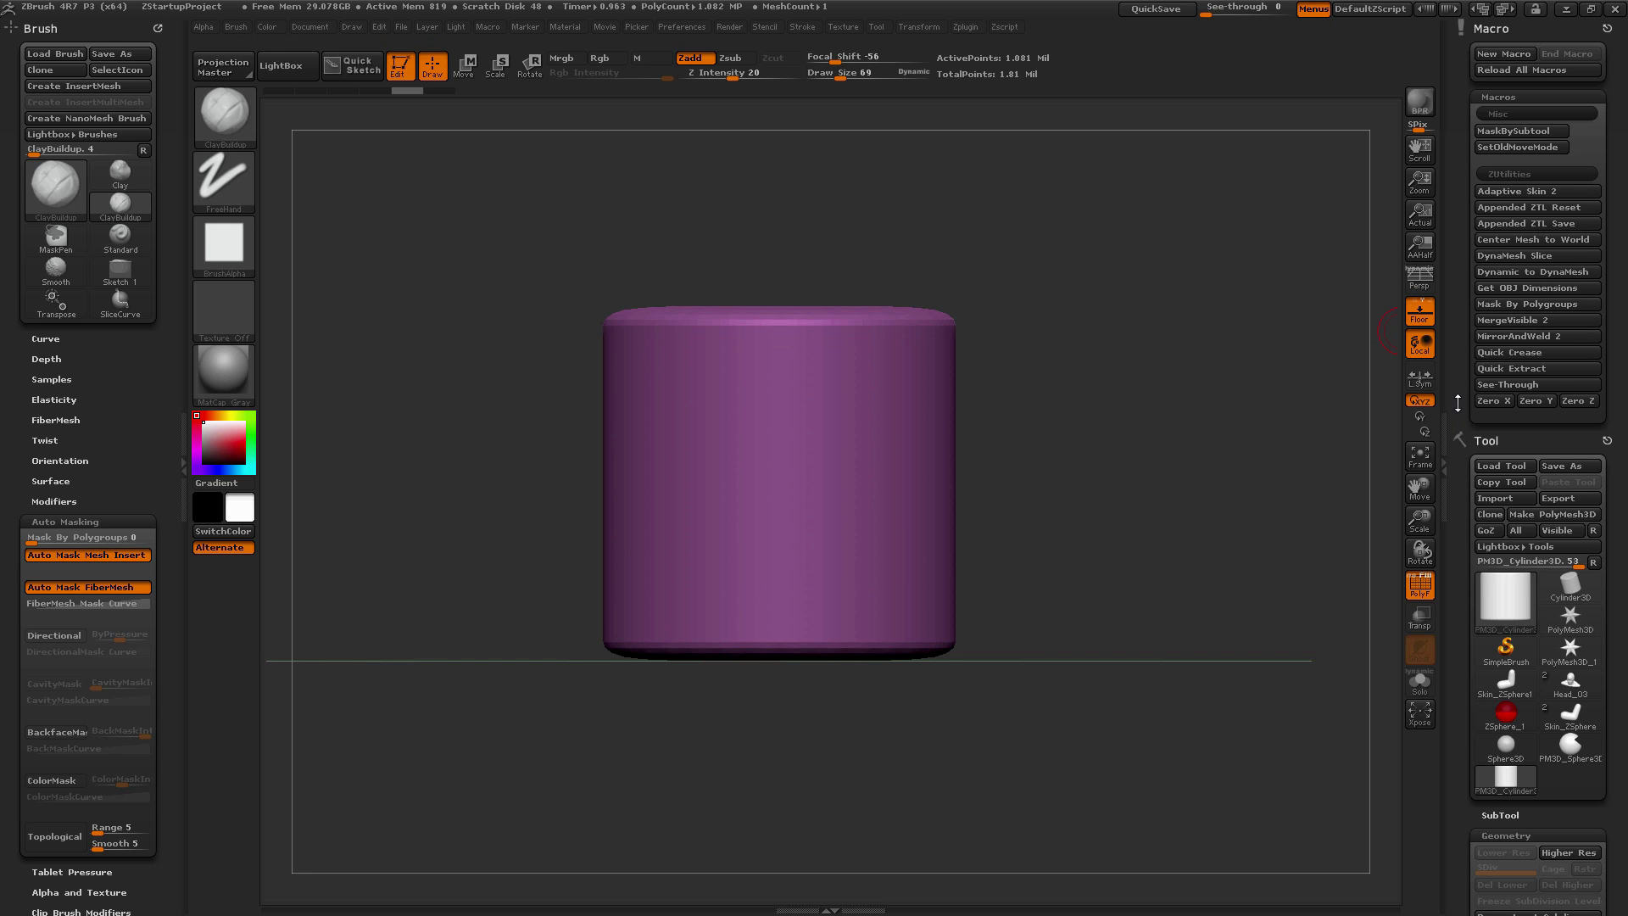
# Switch to the Head_03 tool and duplicate its head subtool
pyautogui.moveTo(1457, 397); pyautogui.dragTo(1457, 305)
pyautogui.click(1570, 592)
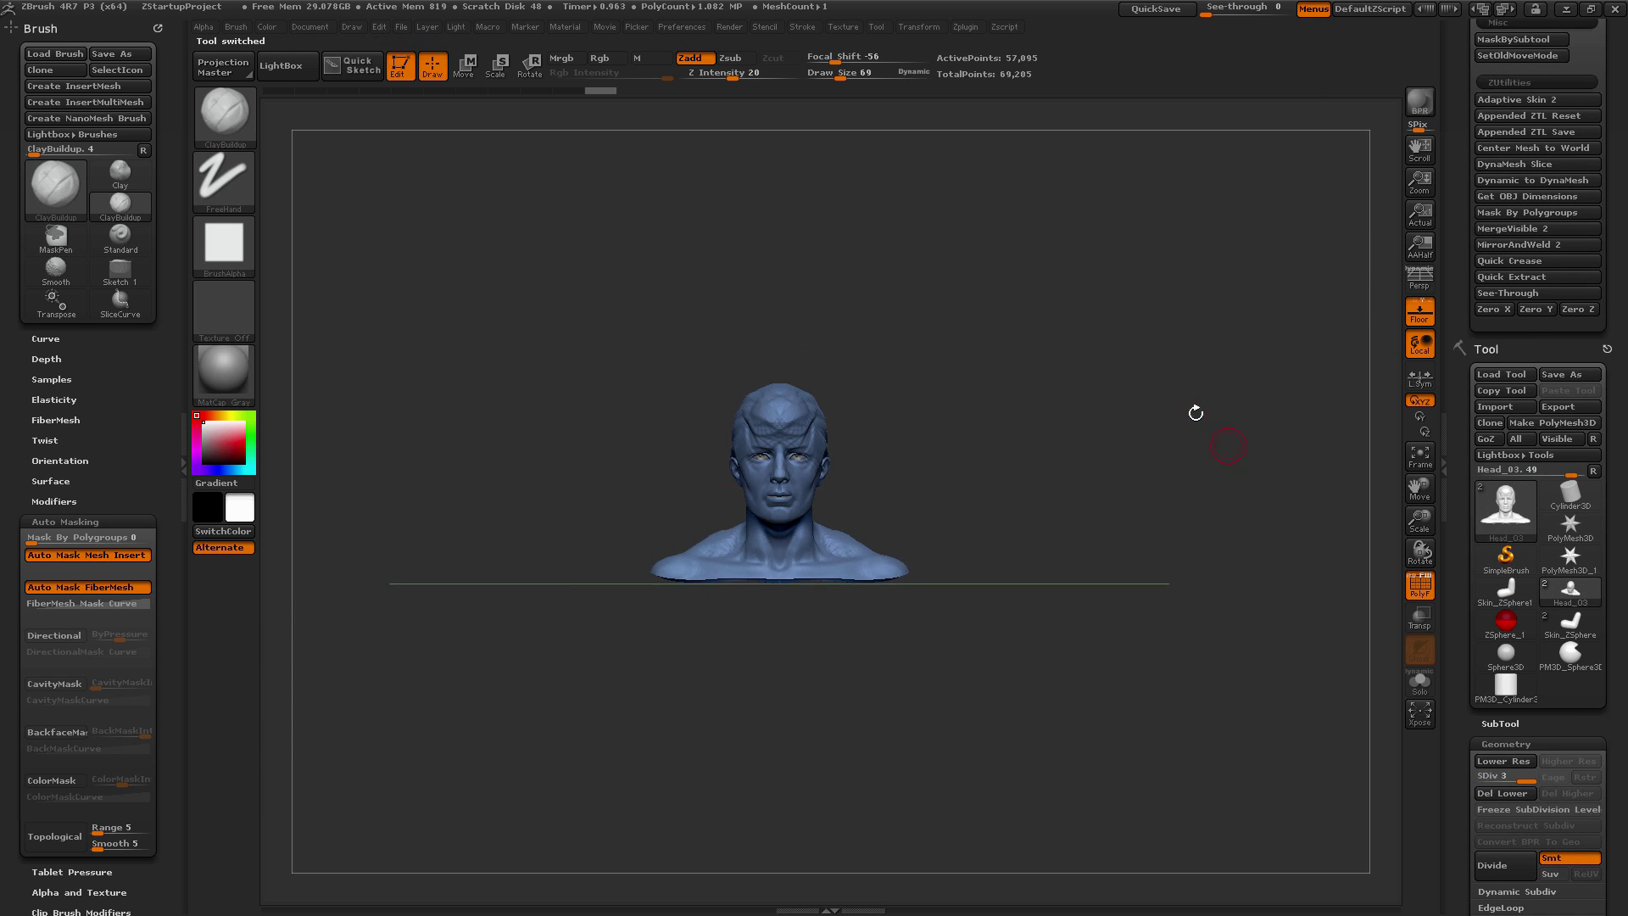
pyautogui.press('w')
pyautogui.click(1497, 724)
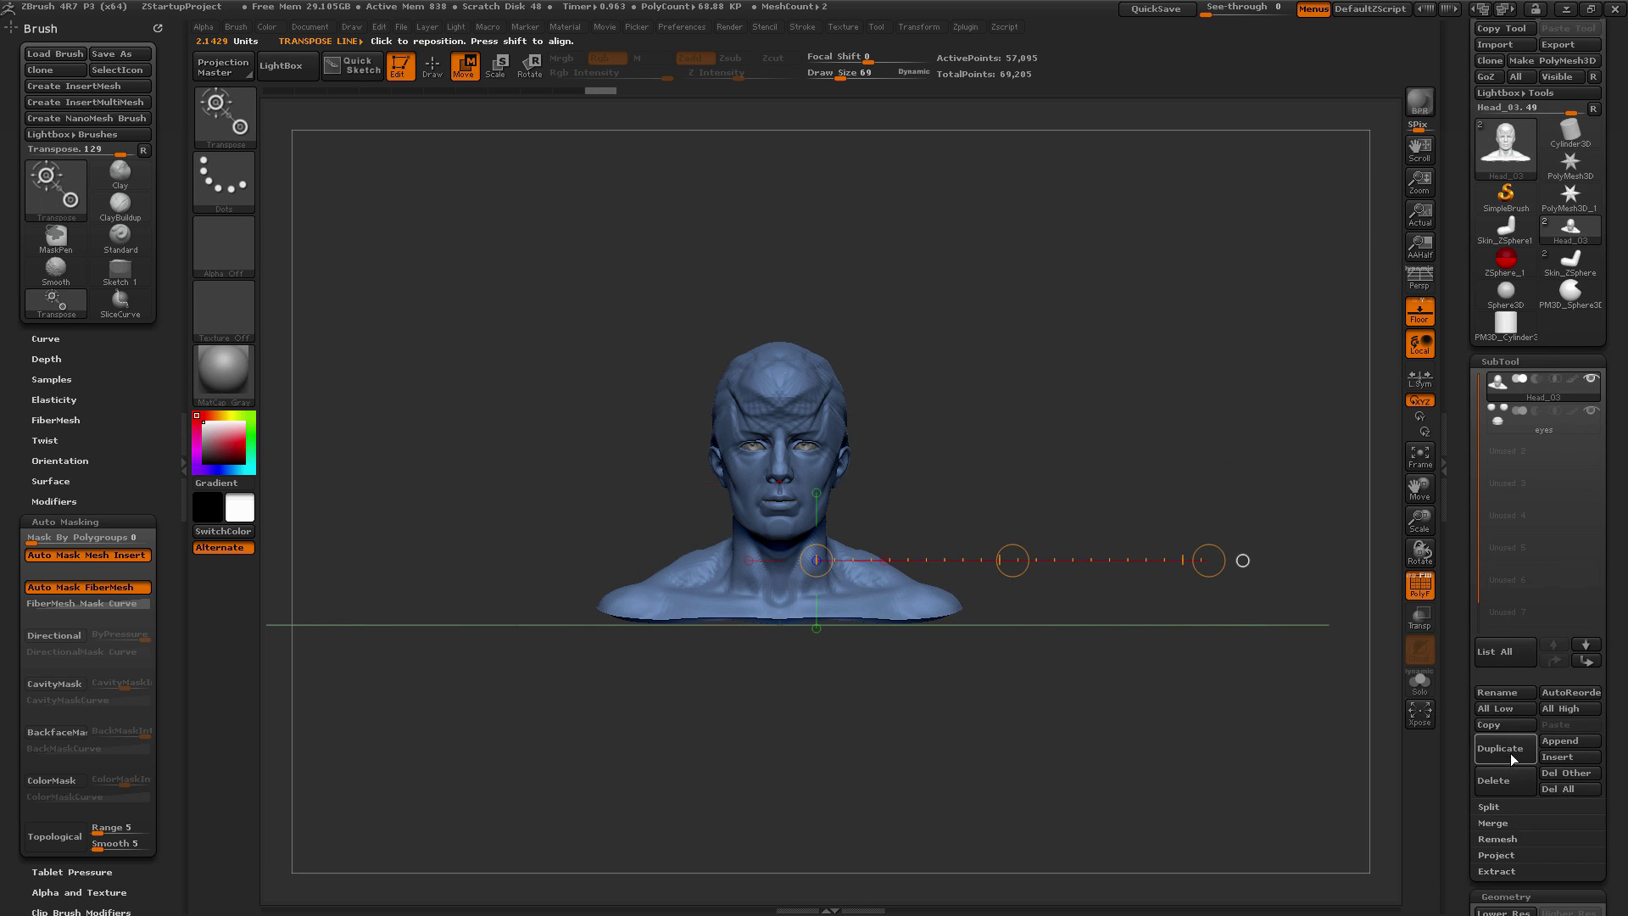
# Move the Head_03 subtool diagonally up and away from the Head_04 copy, and return to Draw mode
pyautogui.click(1539, 422)
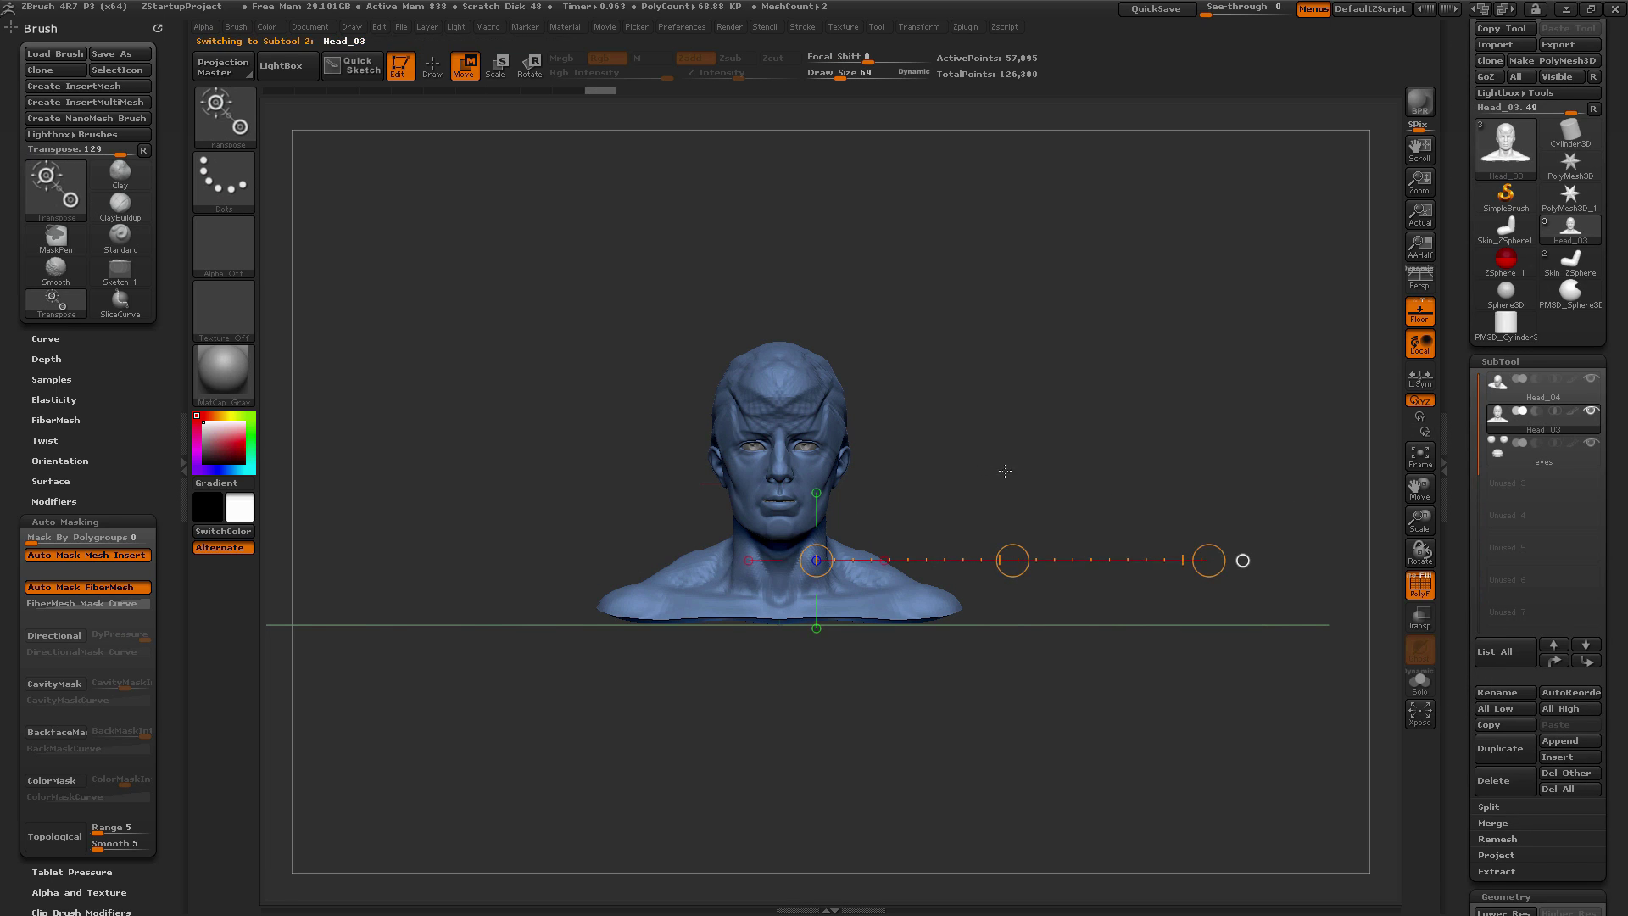
pyautogui.keyDown('shift'); pyautogui.moveTo(813, 436); pyautogui.dragTo(1046, 436); pyautogui.keyUp('shift')
pyautogui.moveTo(930, 435); pyautogui.dragTo(1223, 260)
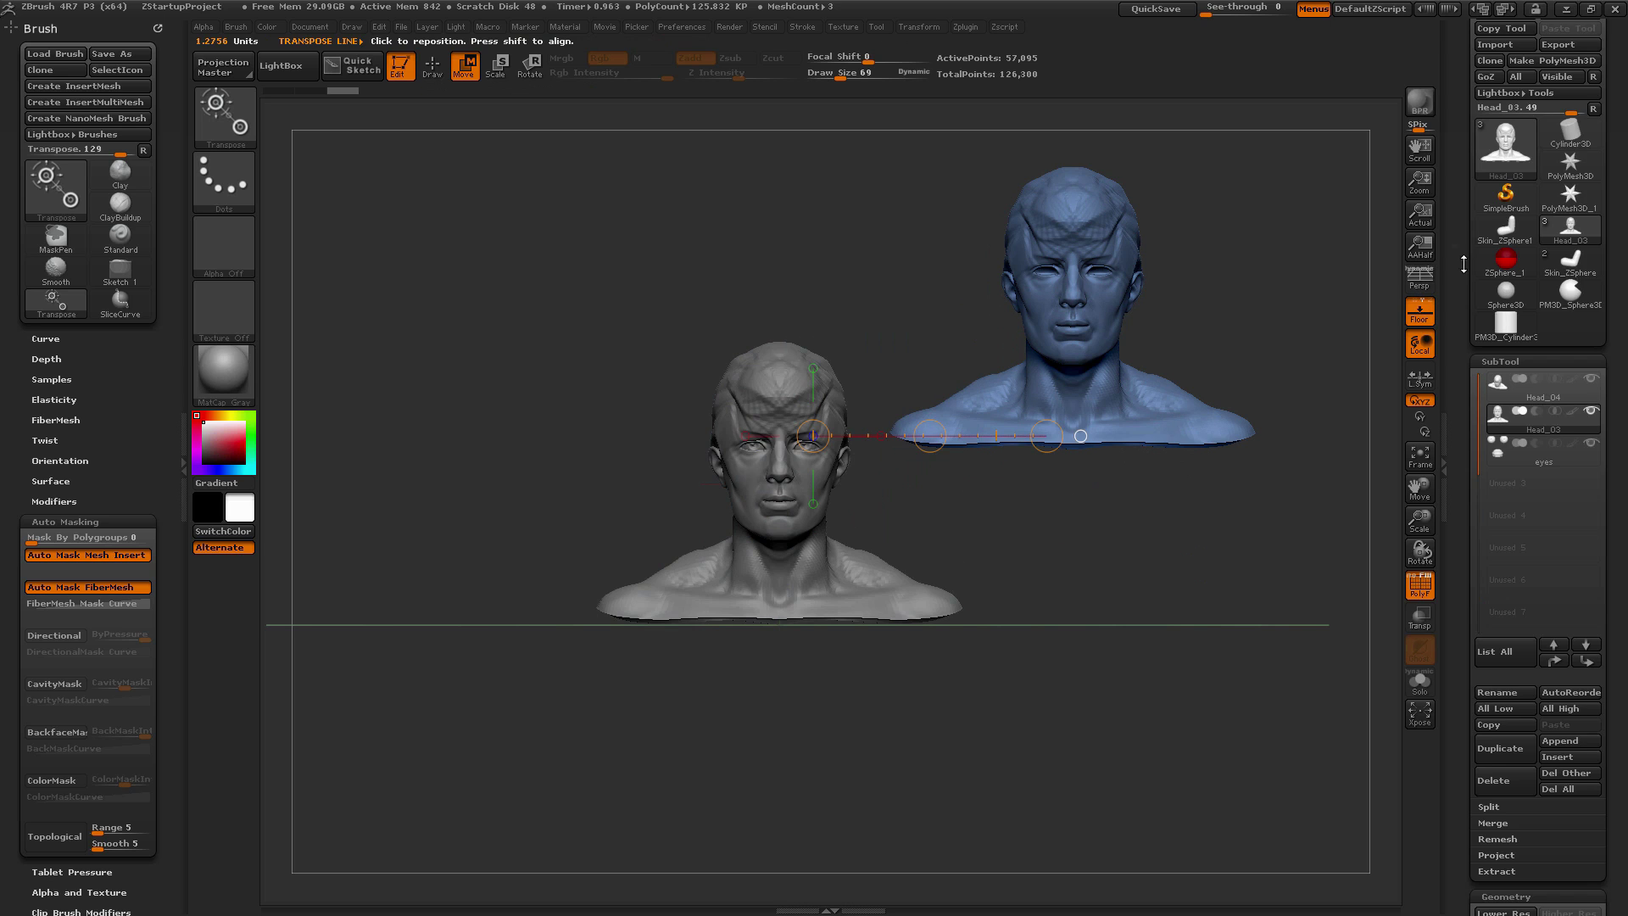
pyautogui.moveTo(1464, 262); pyautogui.dragTo(1465, 443)
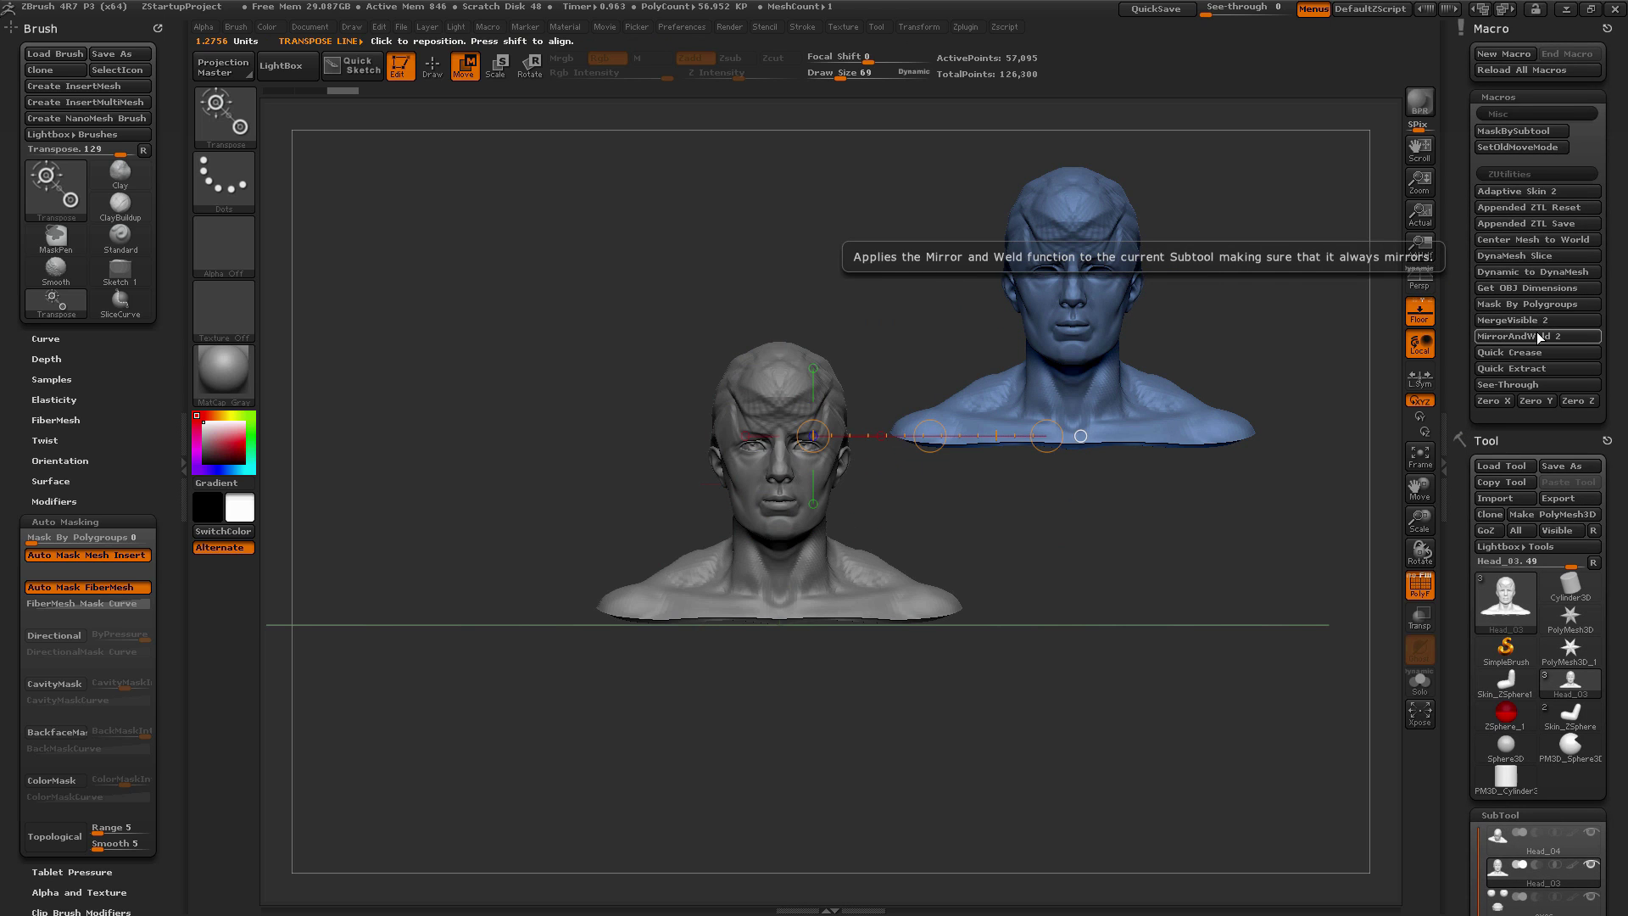
pyautogui.keyDown('alt'); pyautogui.moveTo(777, 281); pyautogui.dragTo(732, 315); pyautogui.keyUp('alt')
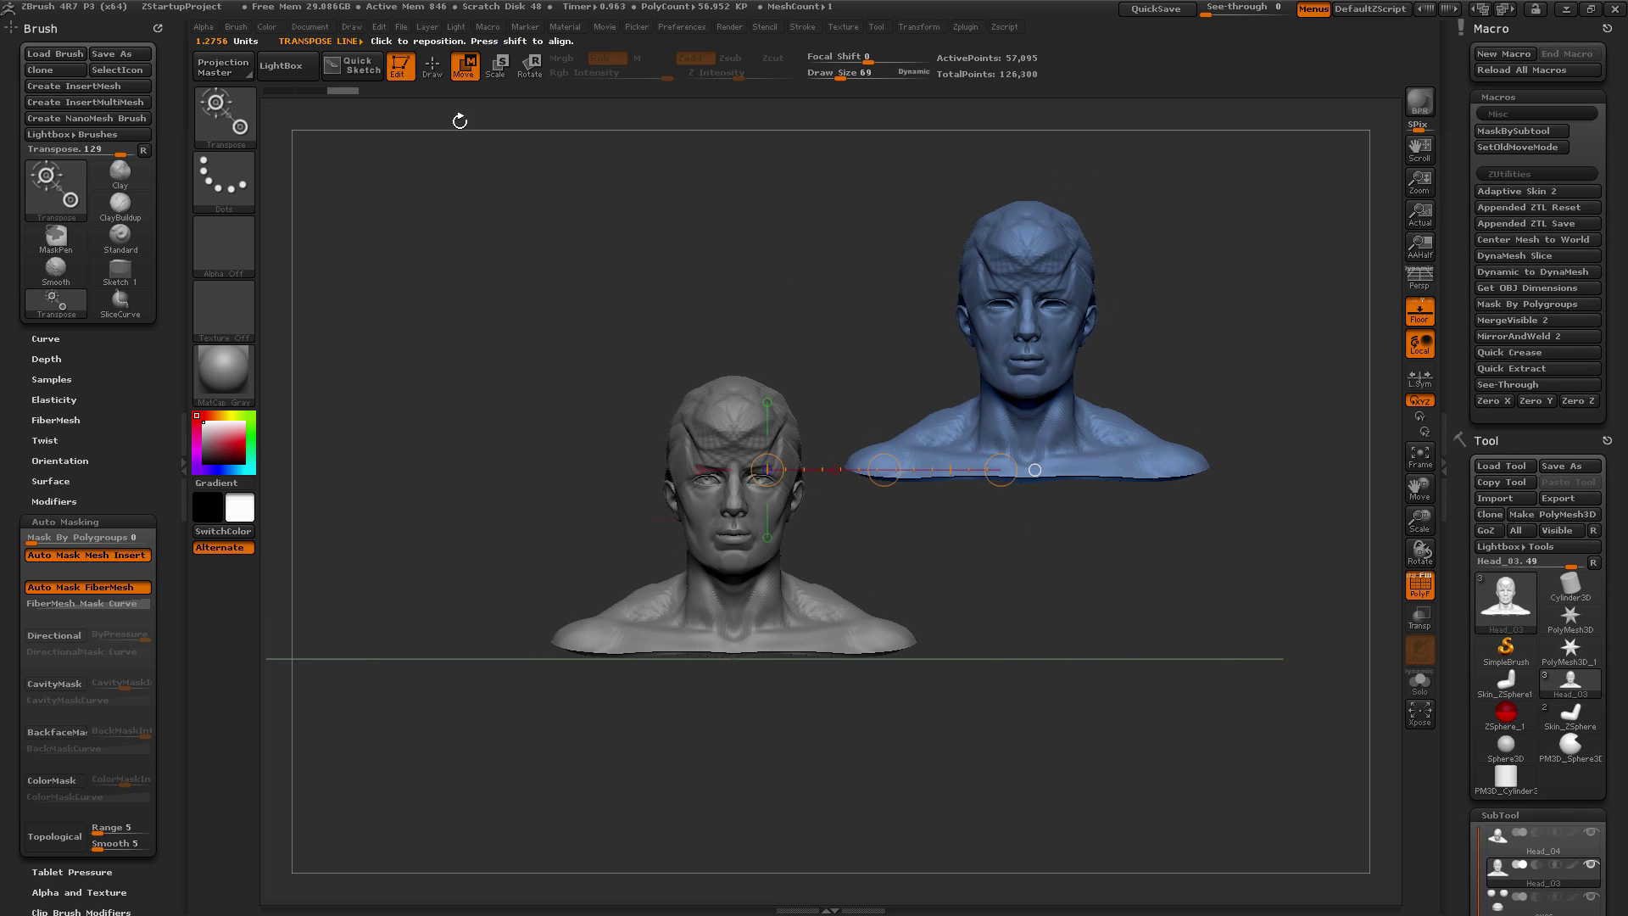
pyautogui.click(432, 65)
# Merge the visible heads and eyes into an appended subtool with the MergeVisible 2 macro, and select the merged subtool
pyautogui.moveTo(1195, 313); pyautogui.dragTo(1248, 344)
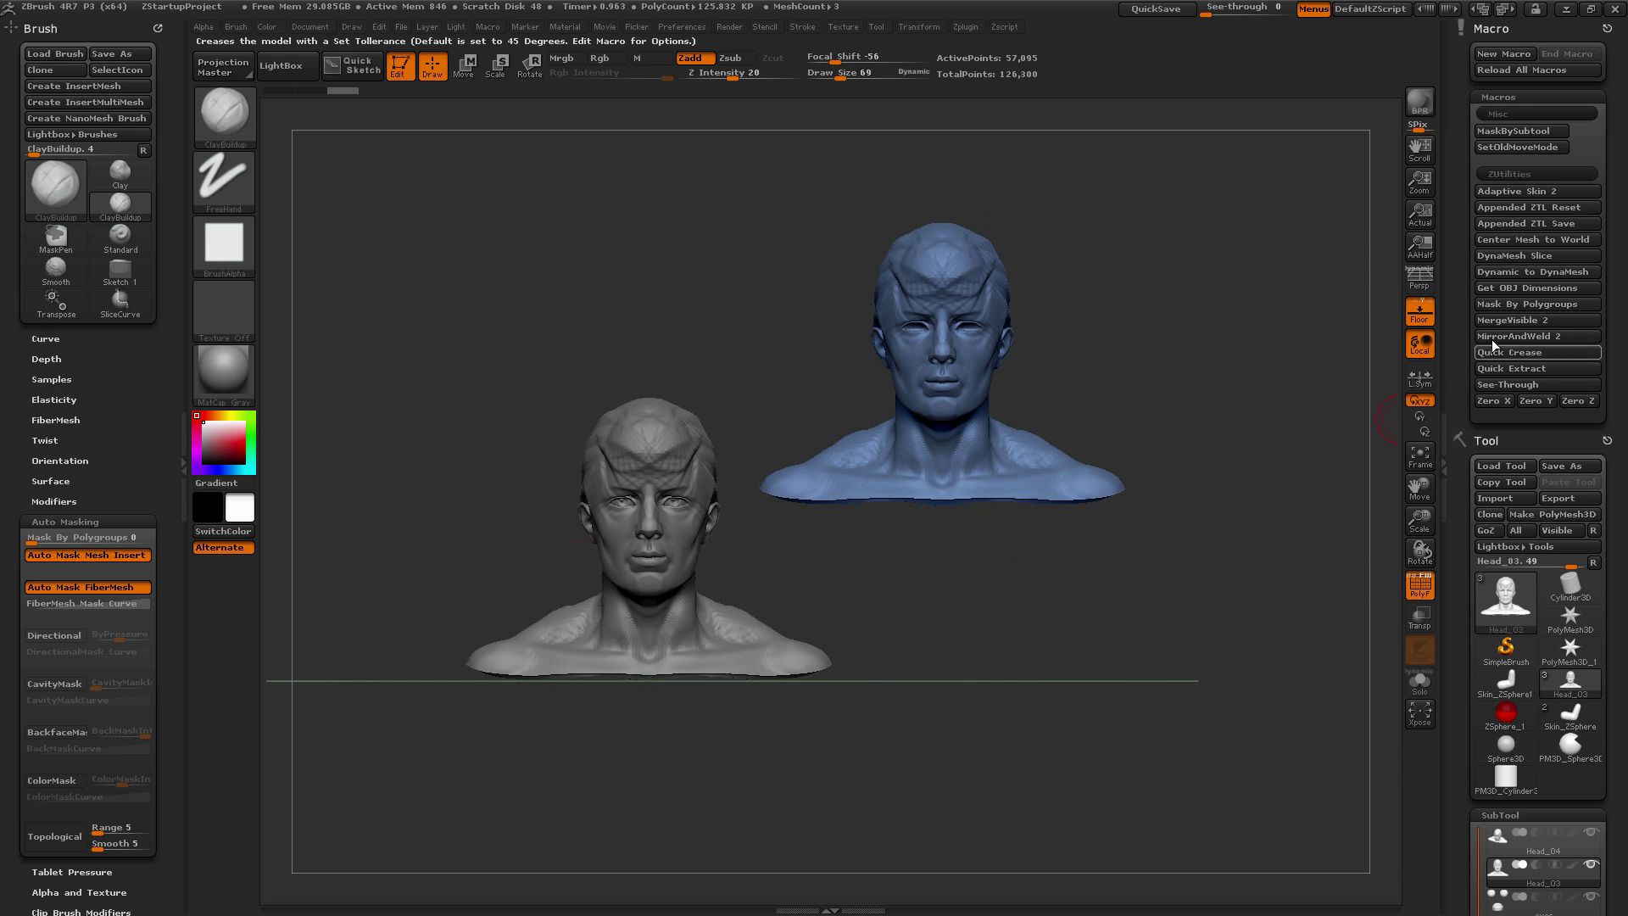
pyautogui.moveTo(1362, 312); pyautogui.dragTo(1286, 755)
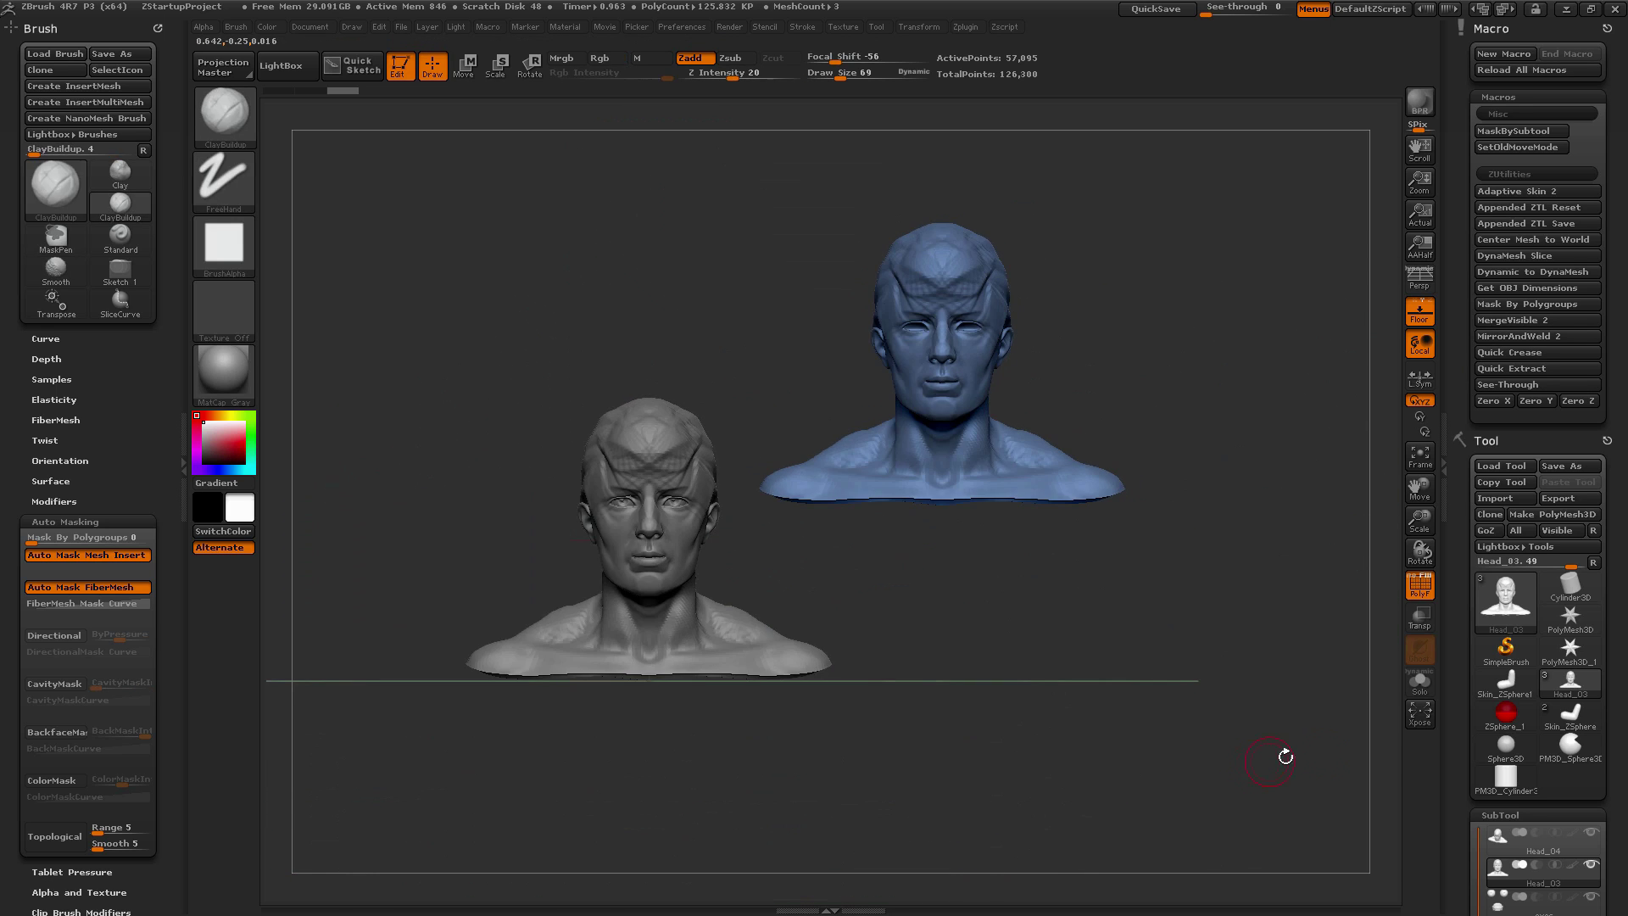
pyautogui.moveTo(1457, 688); pyautogui.dragTo(1458, 626)
pyautogui.scroll(5, 1475, 594)
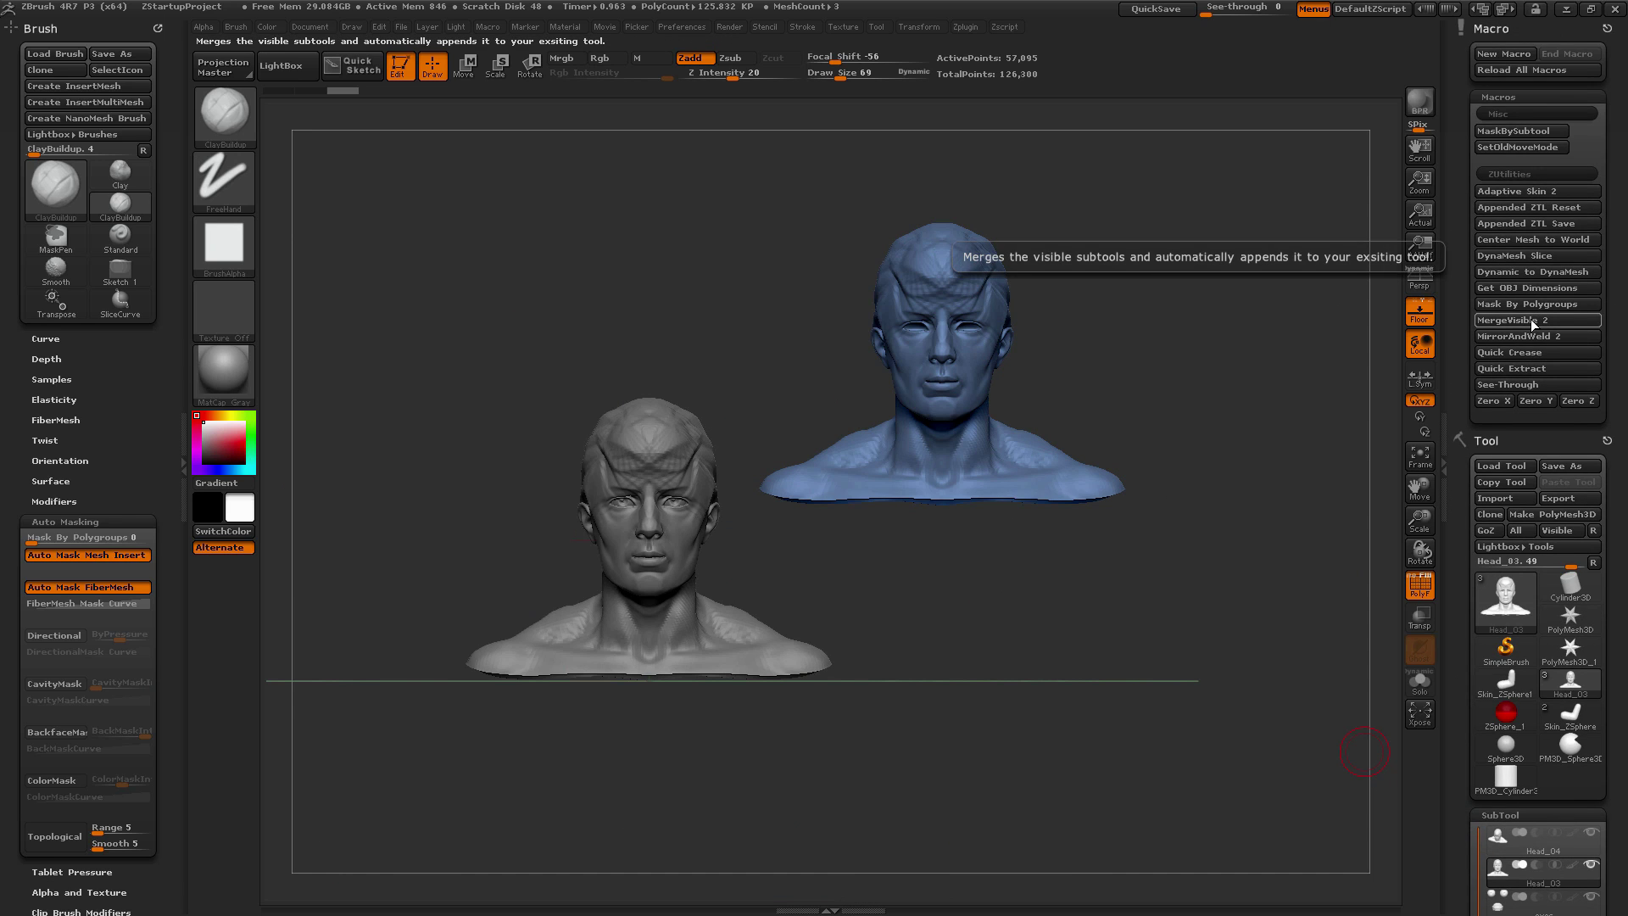
pyautogui.click(1529, 319)
pyautogui.moveTo(1112, 578); pyautogui.dragTo(1445, 617)
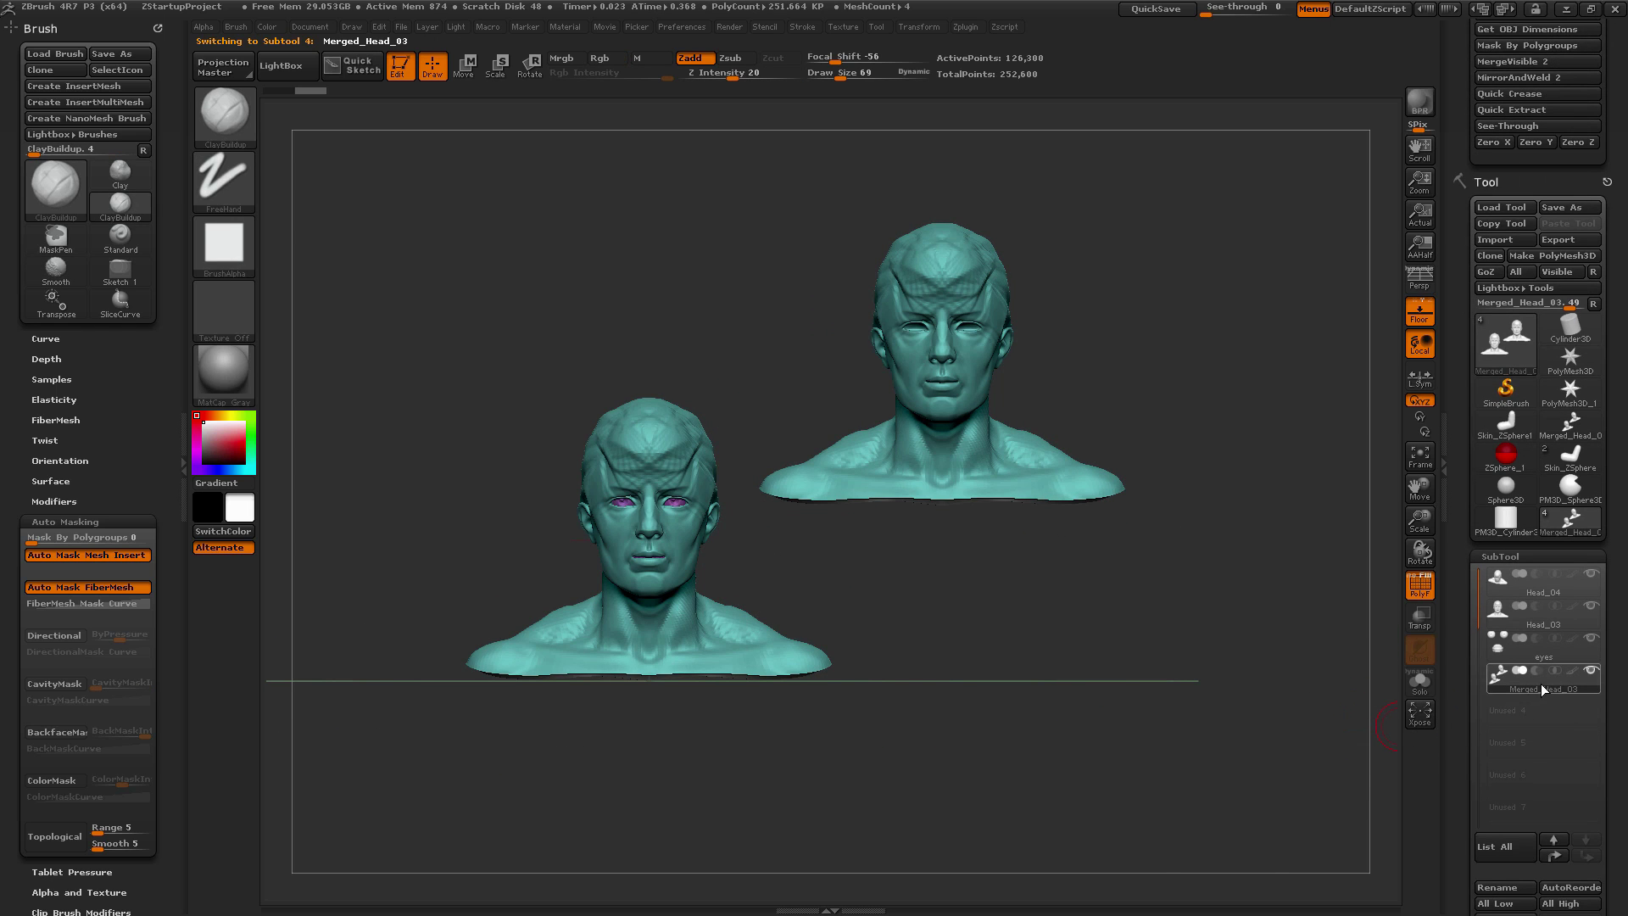
# Hide every subtool except the merged heads subtool
pyautogui.moveTo(1540, 683)
pyautogui.click(1586, 668)
pyautogui.moveTo(1187, 615)
pyautogui.mouseDown()
pyautogui.moveTo(1140, 590)
pyautogui.moveTo(1175, 641)
pyautogui.mouseUp()
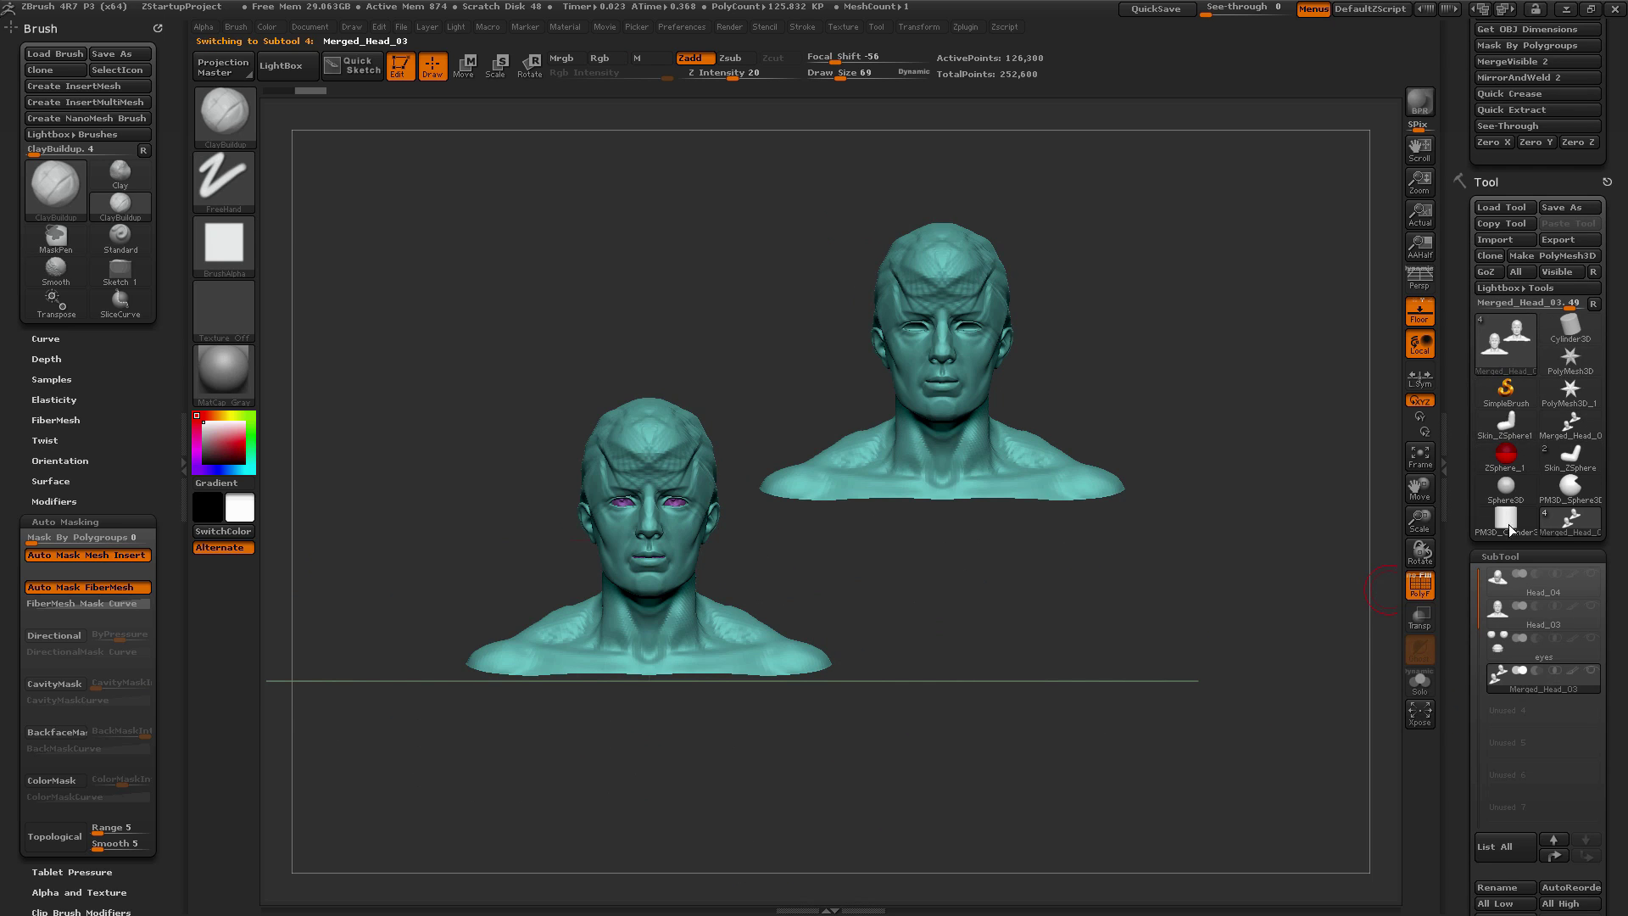
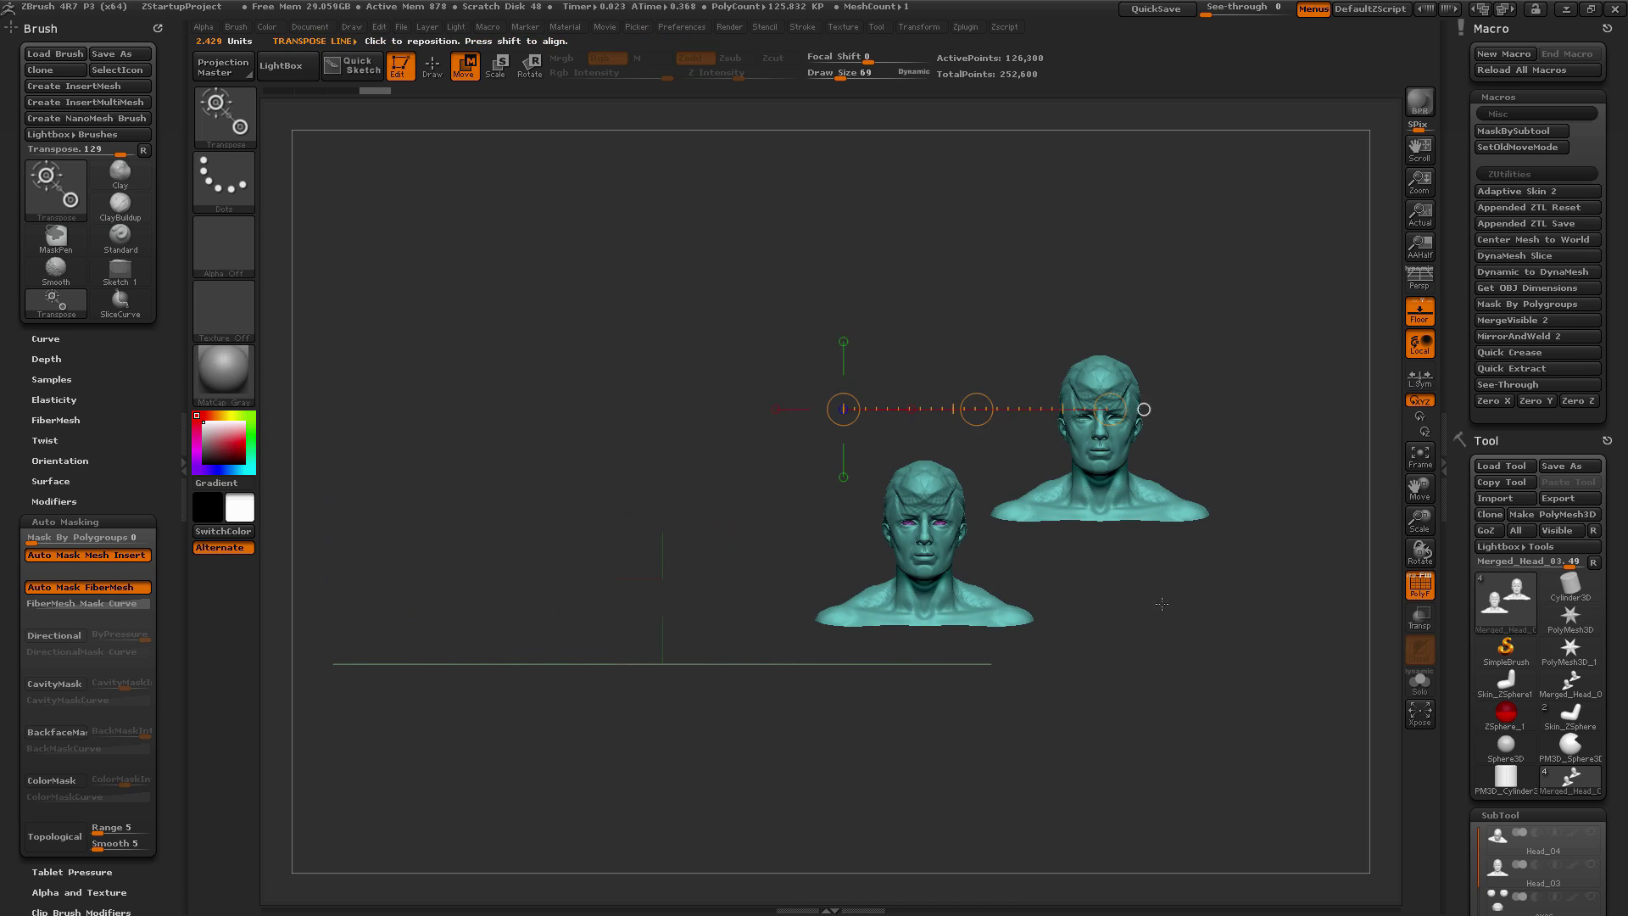
# Delete the merged subtool's lower subdivision levels and try Mirror And Weld from the Modify Topology options
pyautogui.moveTo(1159, 599); pyautogui.dragTo(1187, 646)
pyautogui.scroll(-10, 1519, 641)
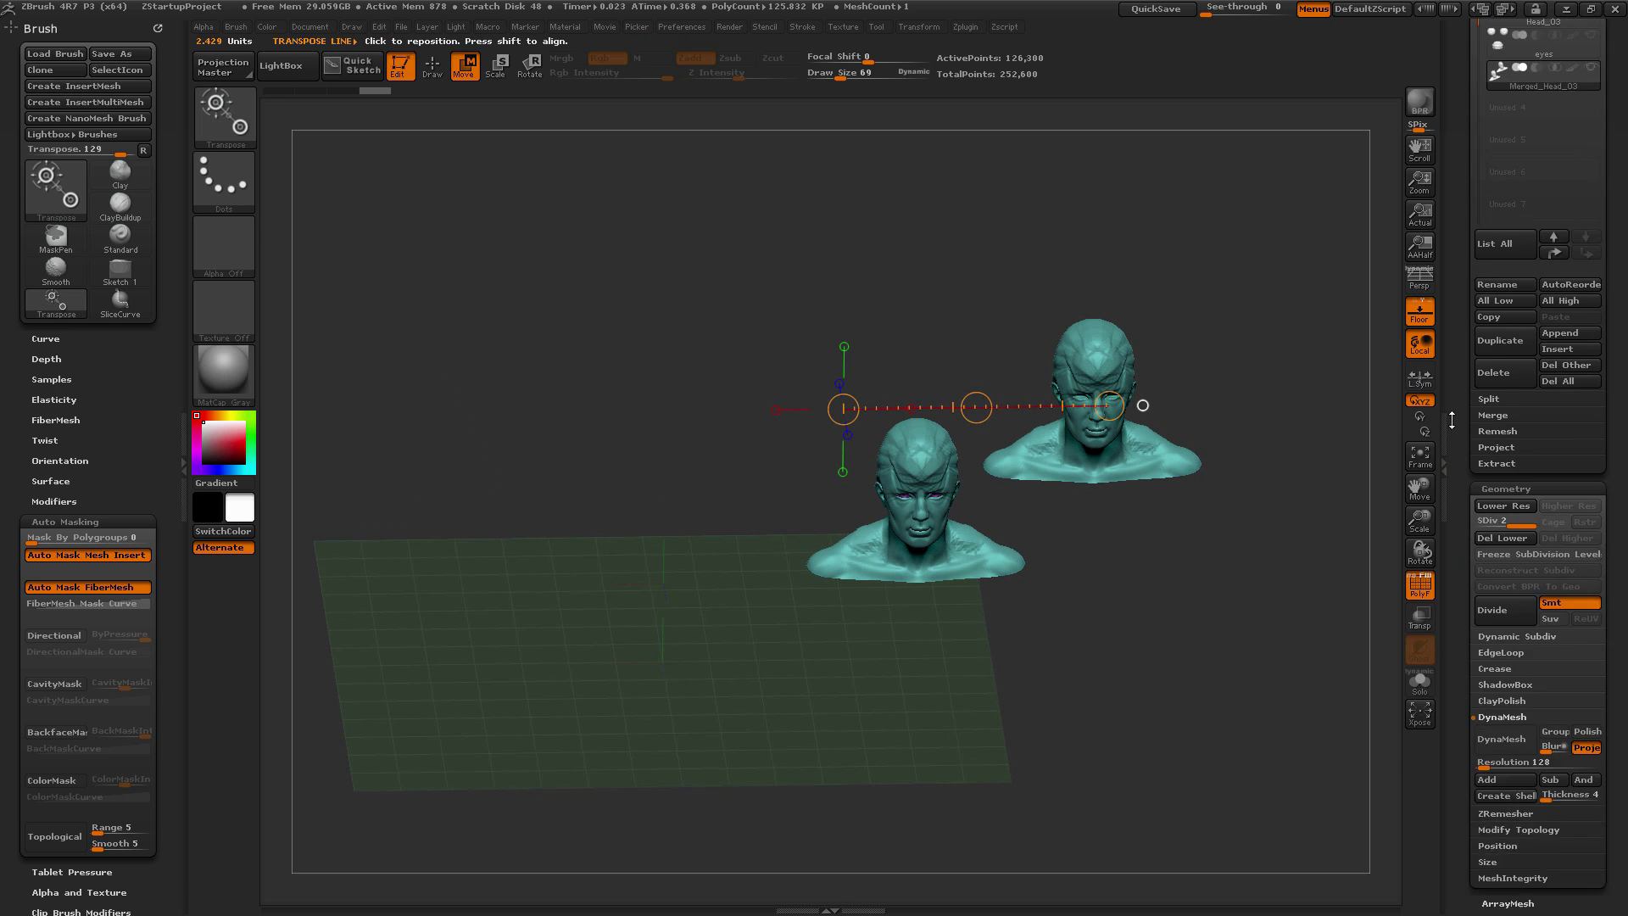
pyautogui.click(1514, 632)
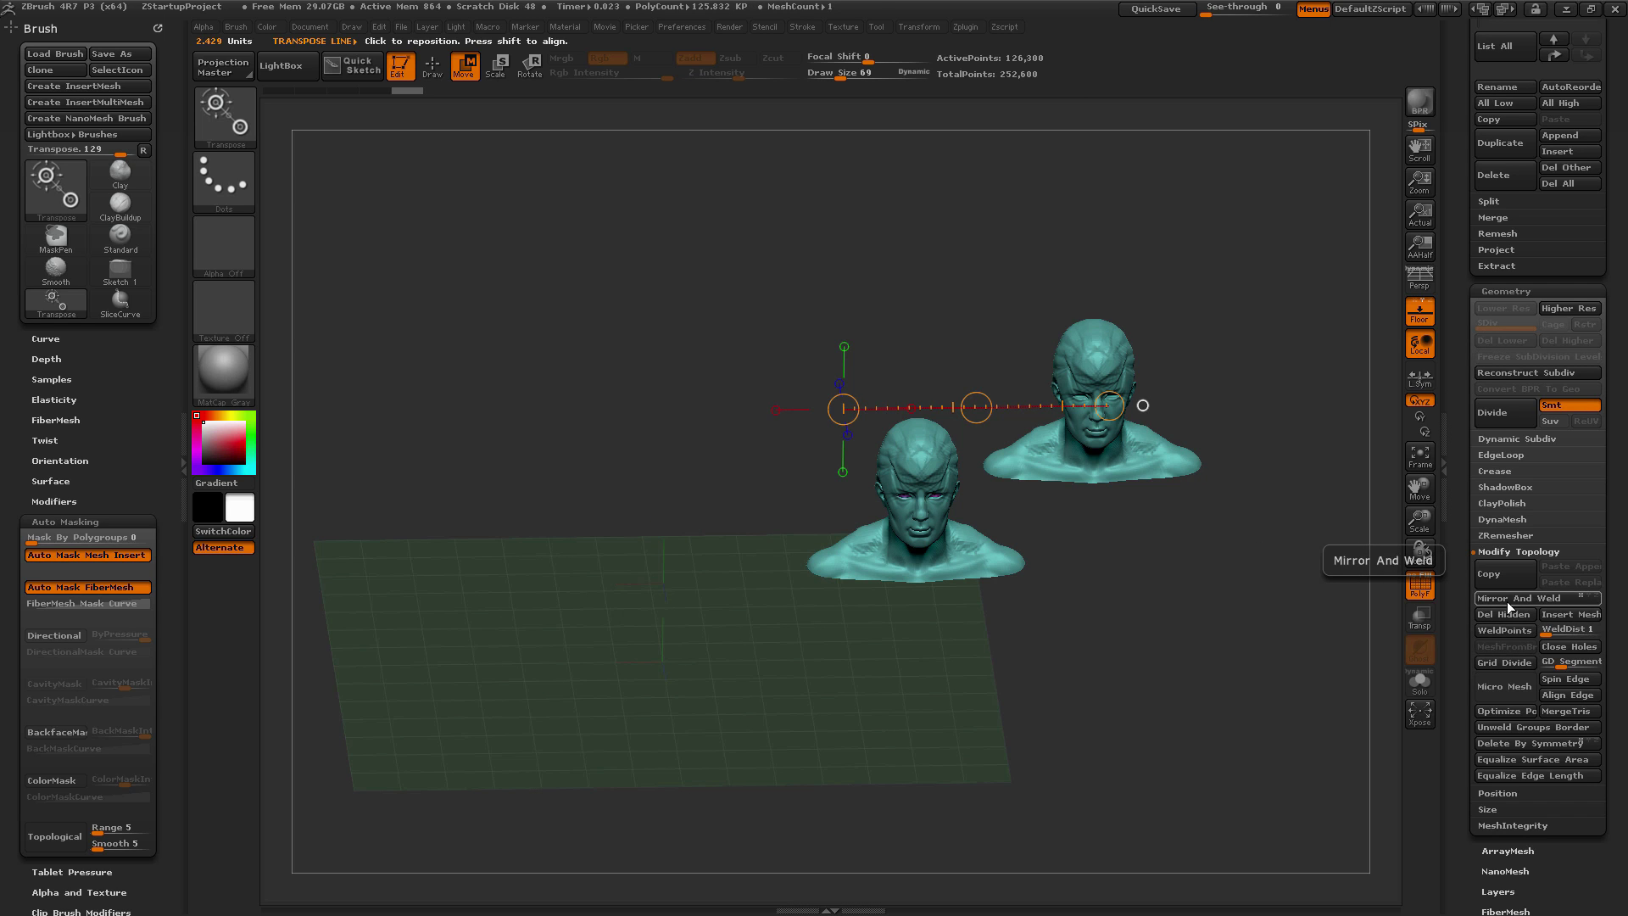
pyautogui.click(1508, 598)
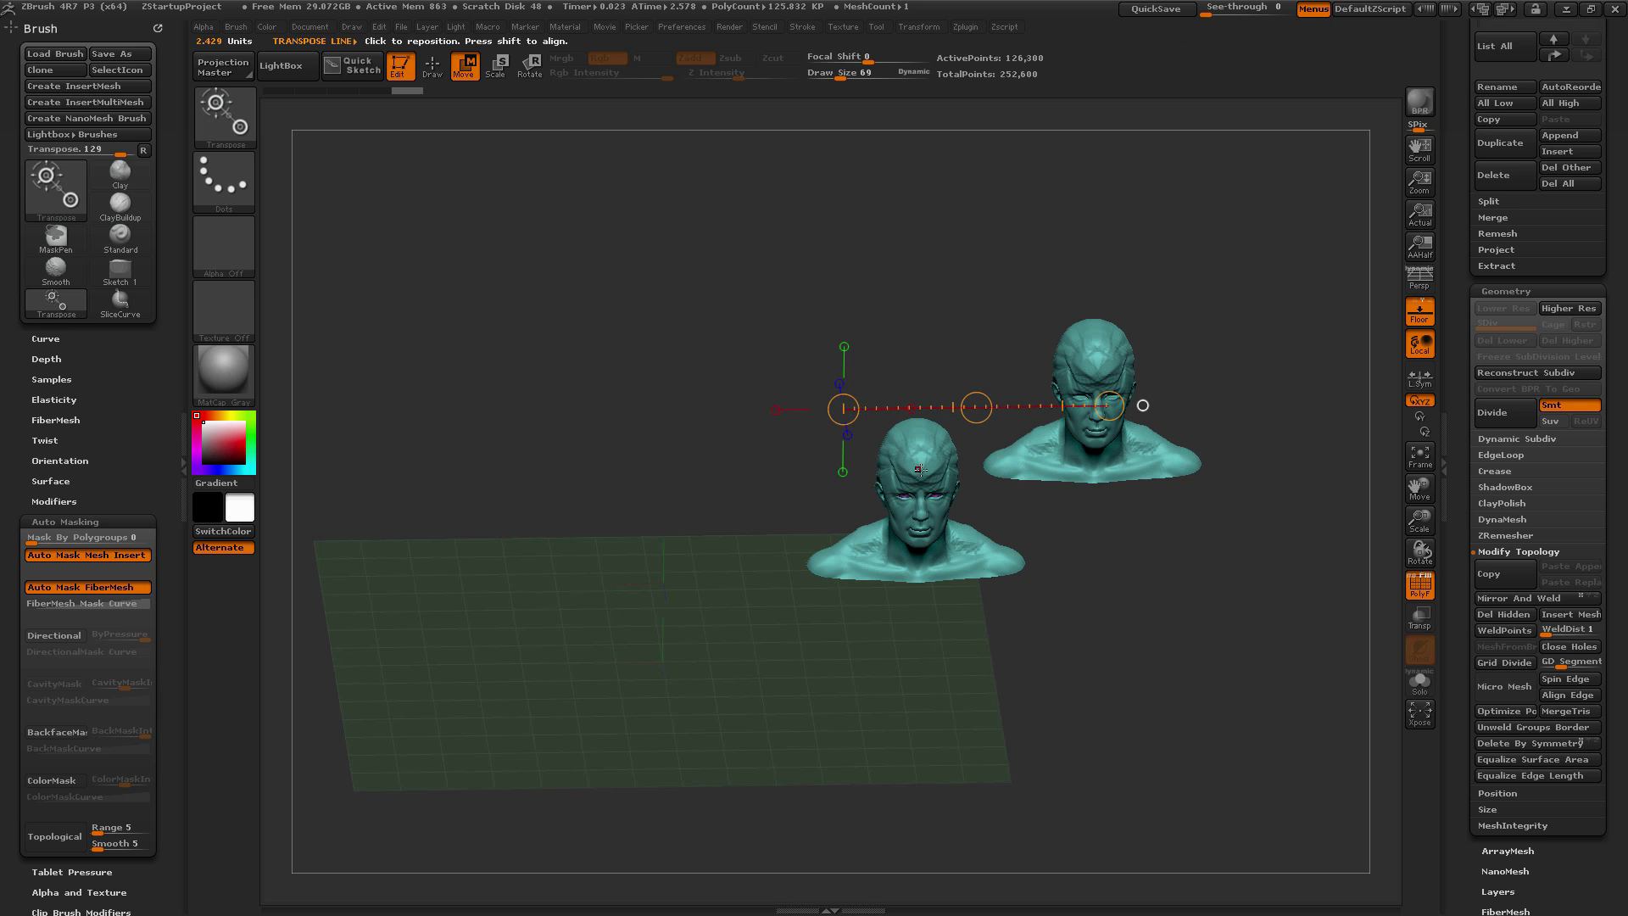
pyautogui.click(1499, 597)
pyautogui.moveTo(1254, 618); pyautogui.dragTo(1242, 621)
# Try the Deformation Mirror on the merged heads and undo it
pyautogui.moveTo(1453, 745); pyautogui.dragTo(1454, 625)
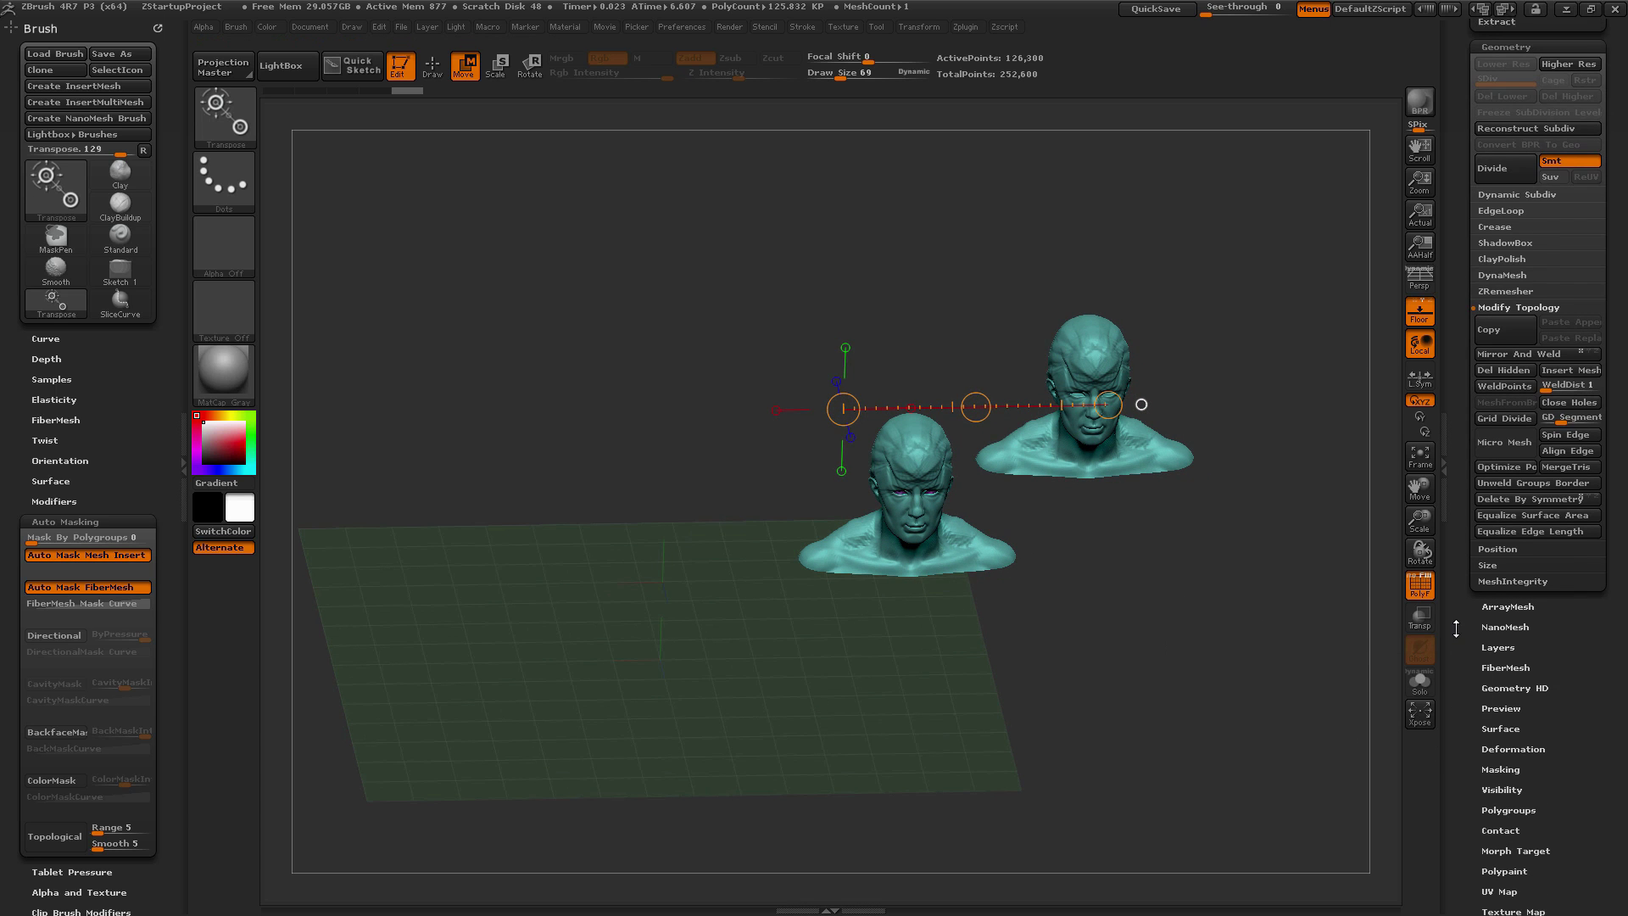
pyautogui.click(1526, 744)
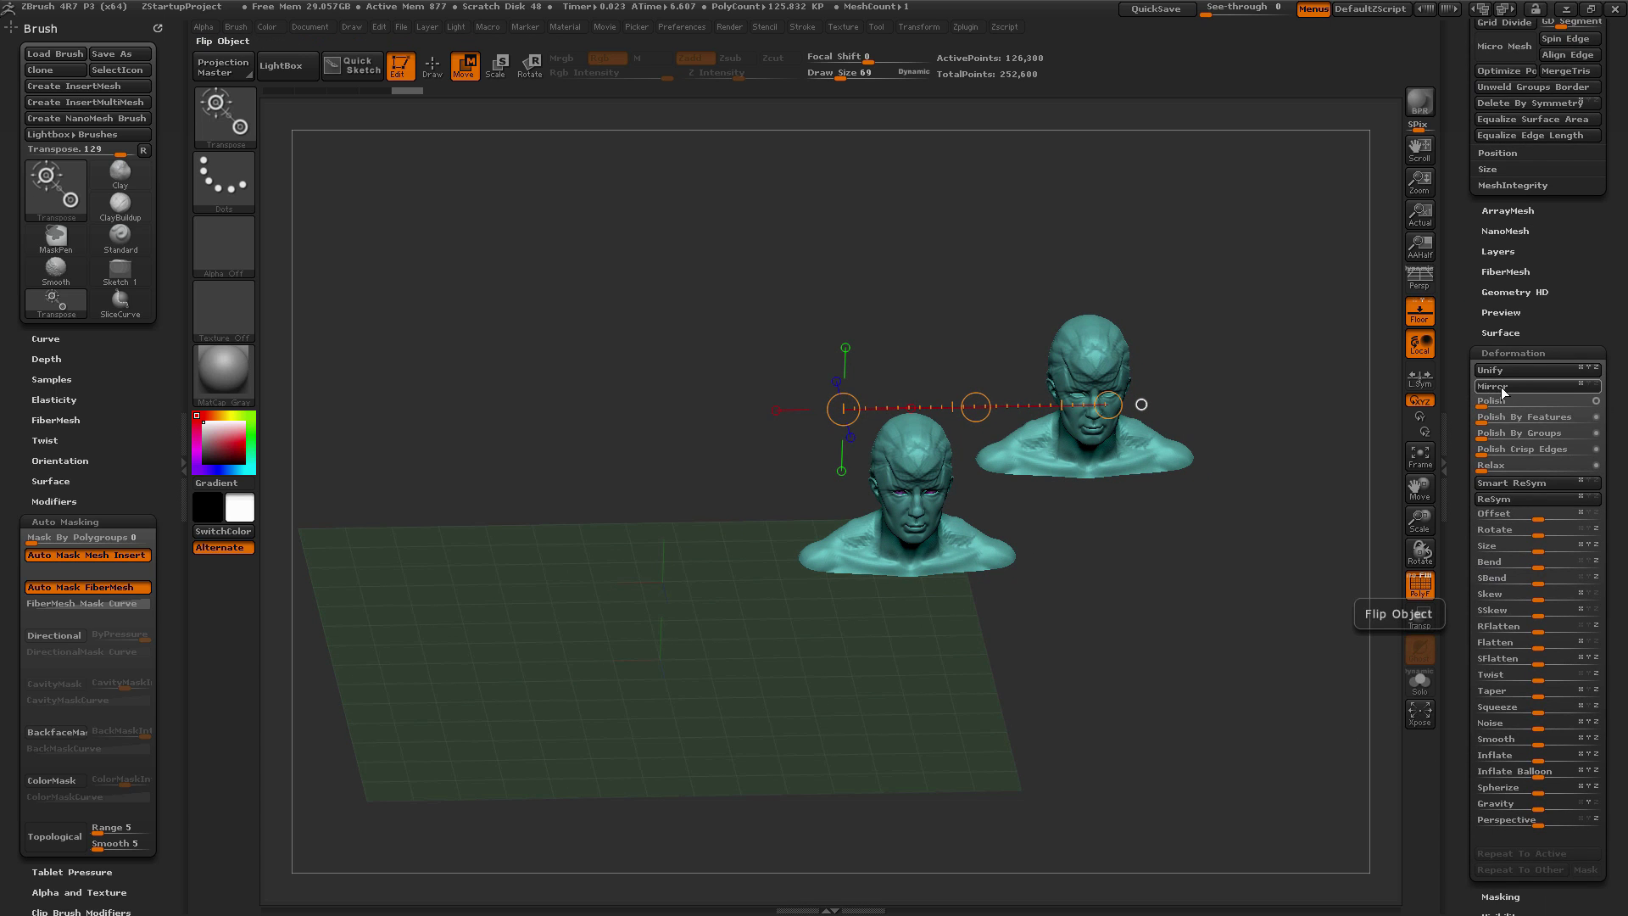
pyautogui.click(1511, 386)
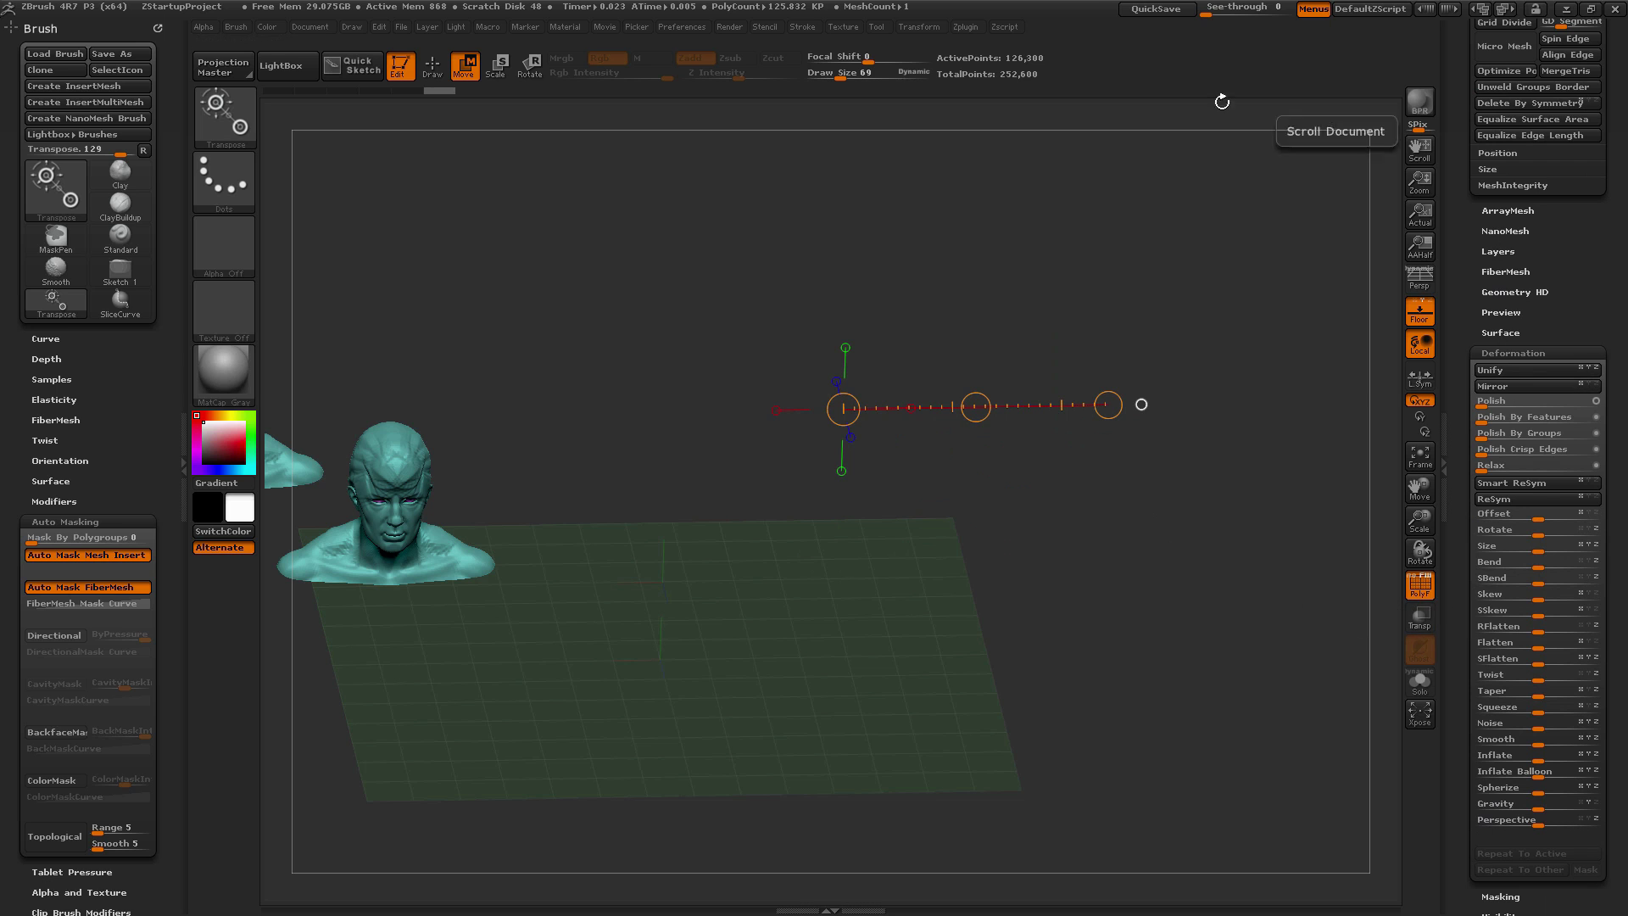
pyautogui.moveTo(1249, 537); pyautogui.dragTo(1240, 512)
pyautogui.hotkey('ctrl', 'z')
# Mirror and weld the merged heads across the floor's centre with the MirrorAndWeld 2 macro
pyautogui.moveTo(1539, 307); pyautogui.dragTo(1563, 532)
pyautogui.scroll(10, 1563, 532)
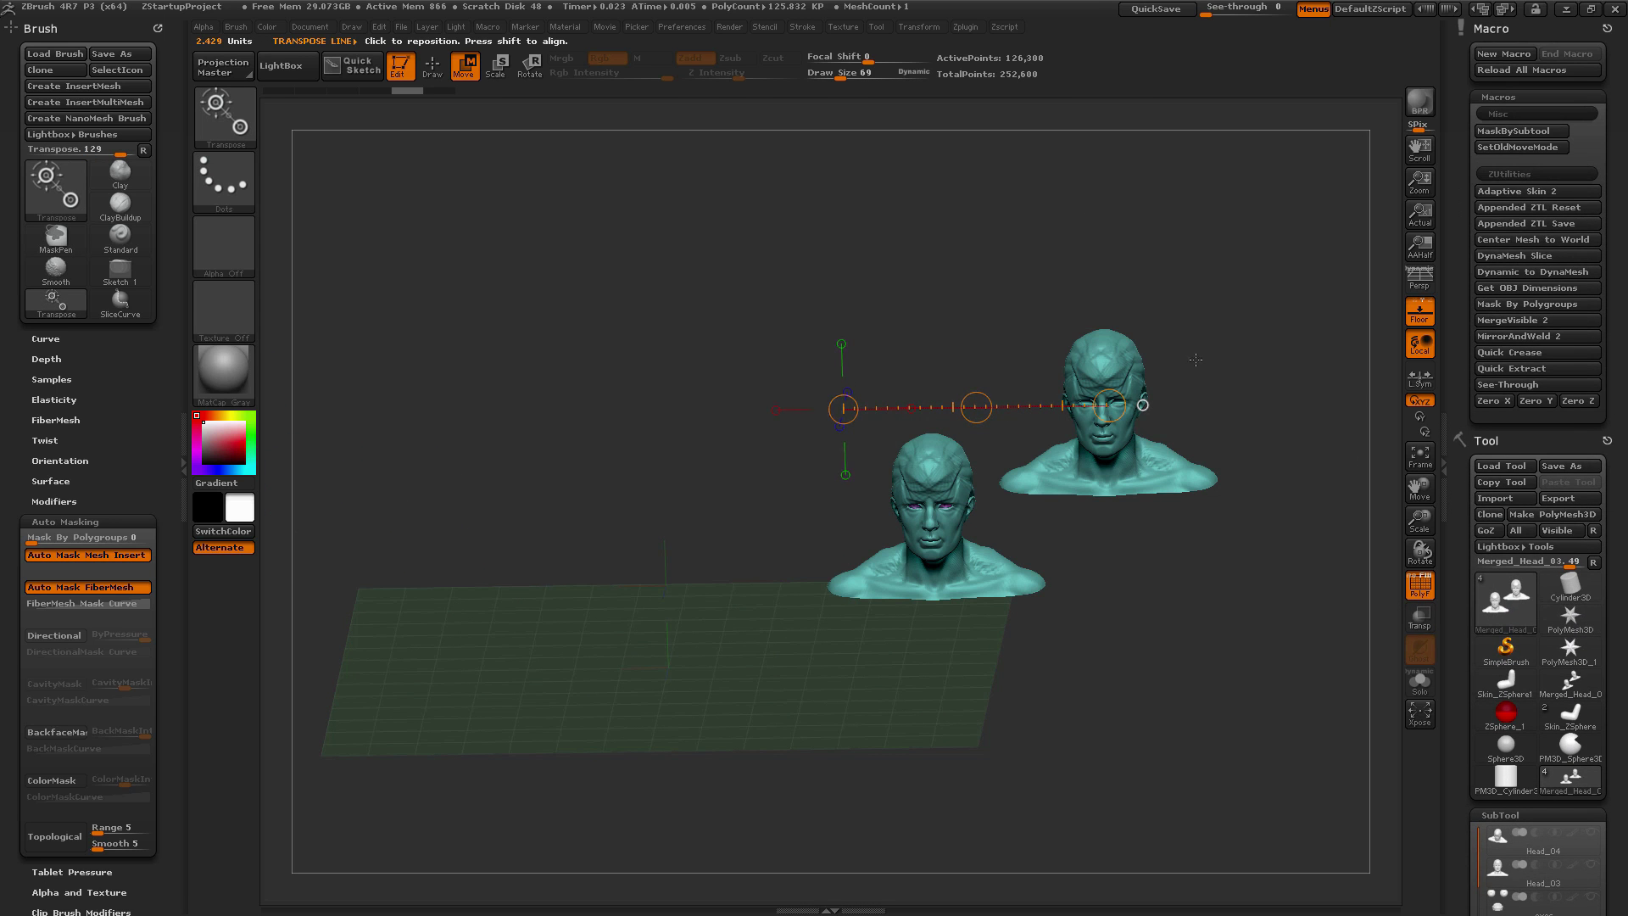
pyautogui.moveTo(1195, 359); pyautogui.dragTo(1191, 512)
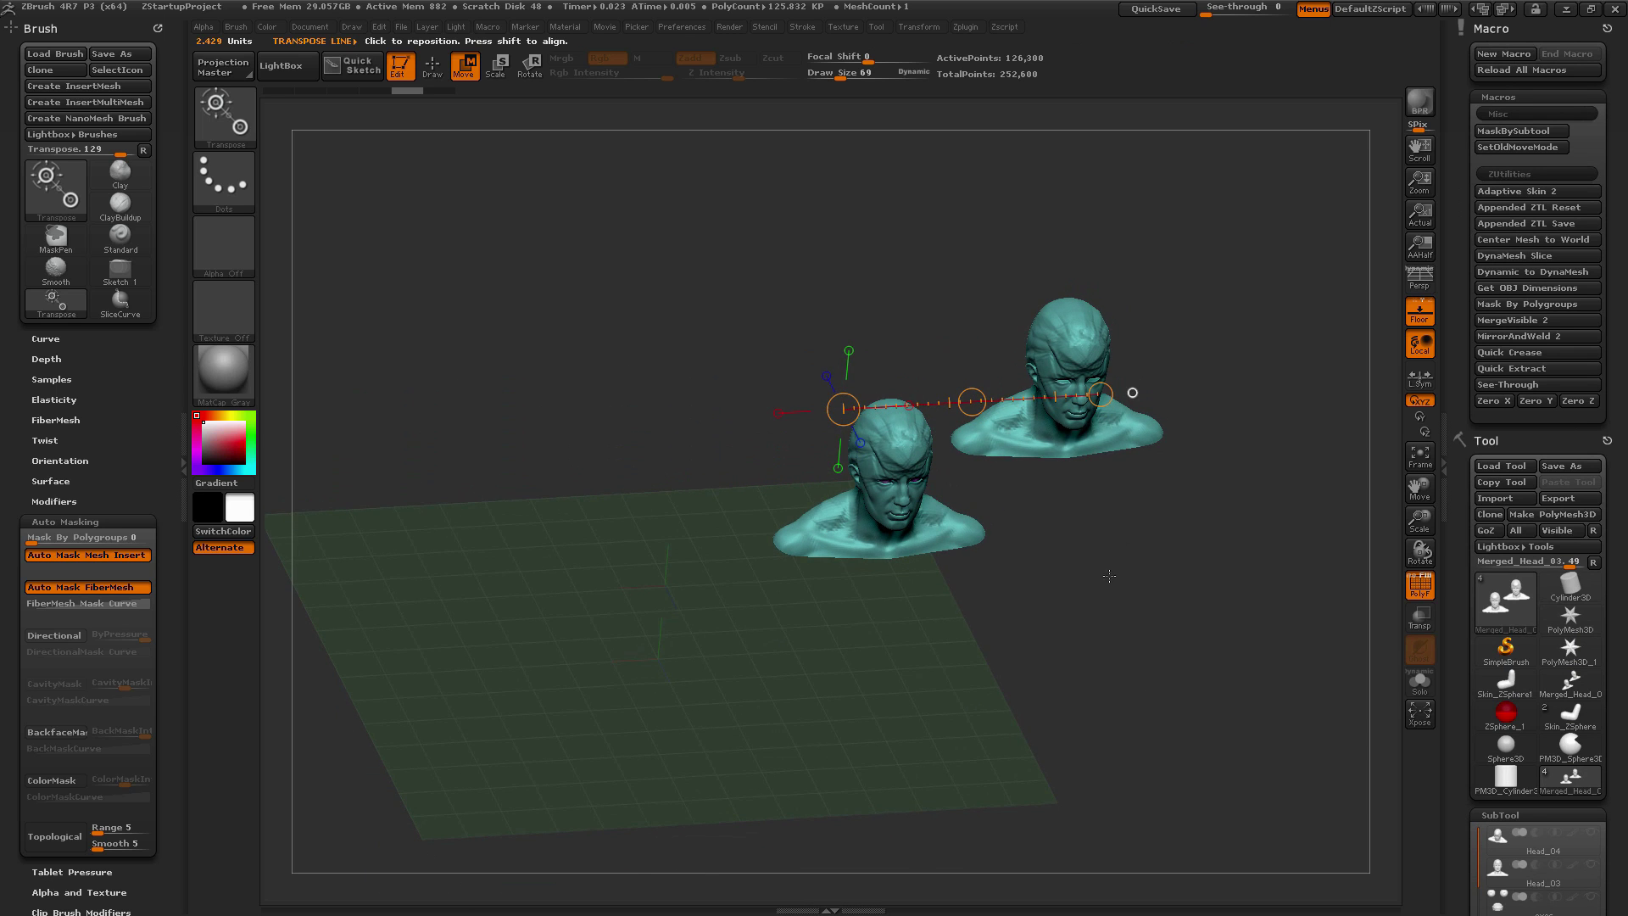
pyautogui.moveTo(1134, 562); pyautogui.dragTo(1138, 528)
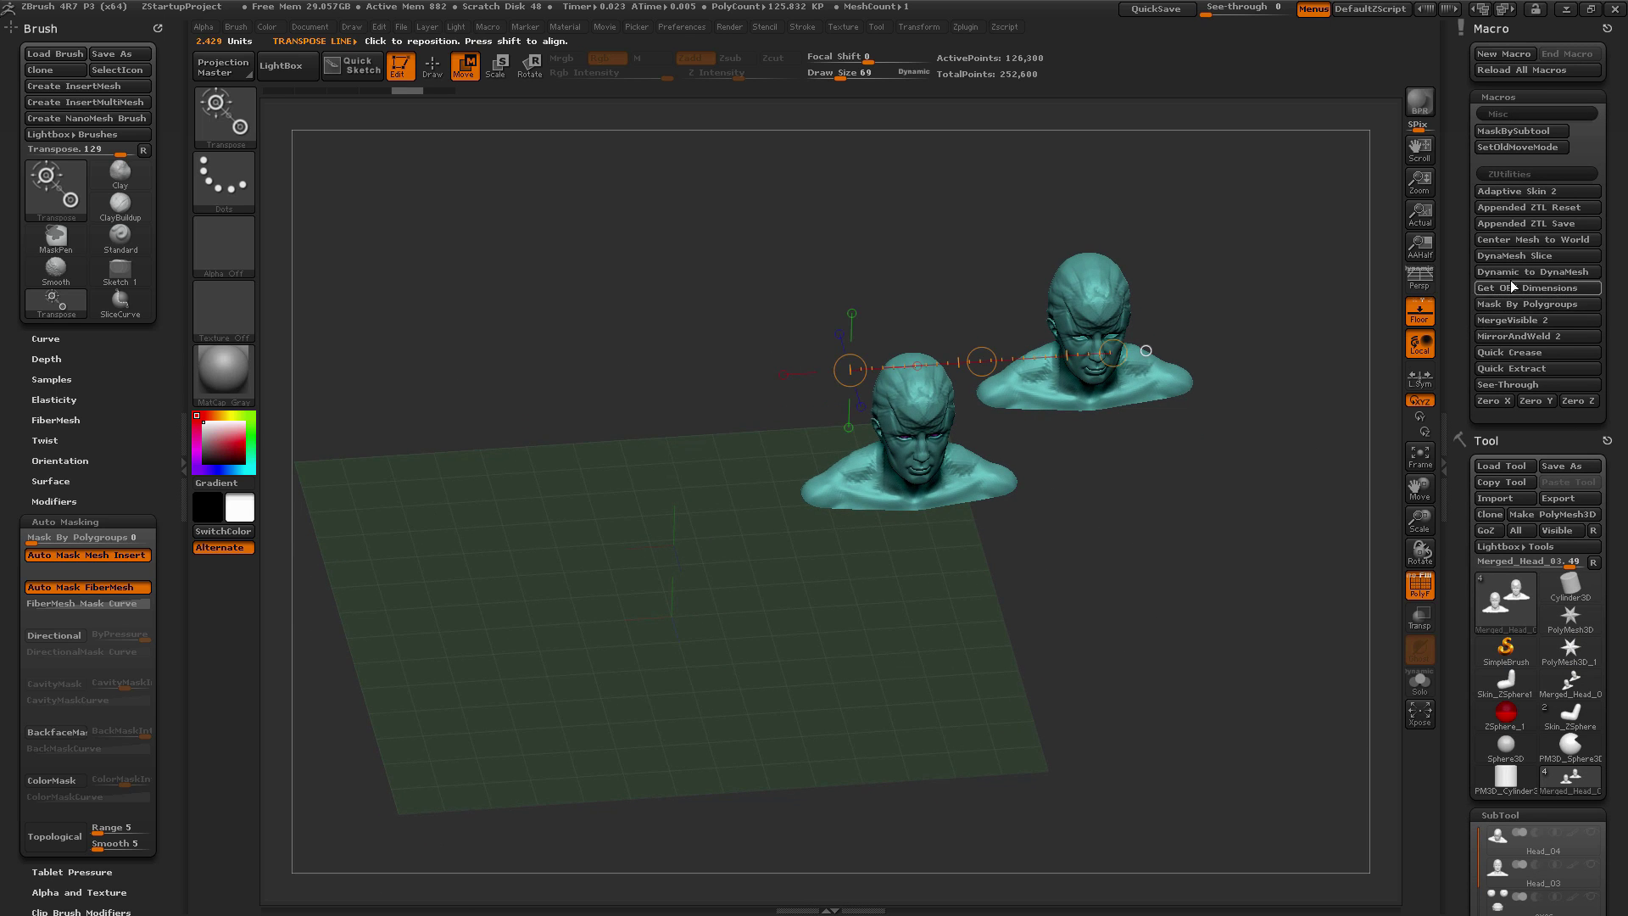
pyautogui.click(1497, 334)
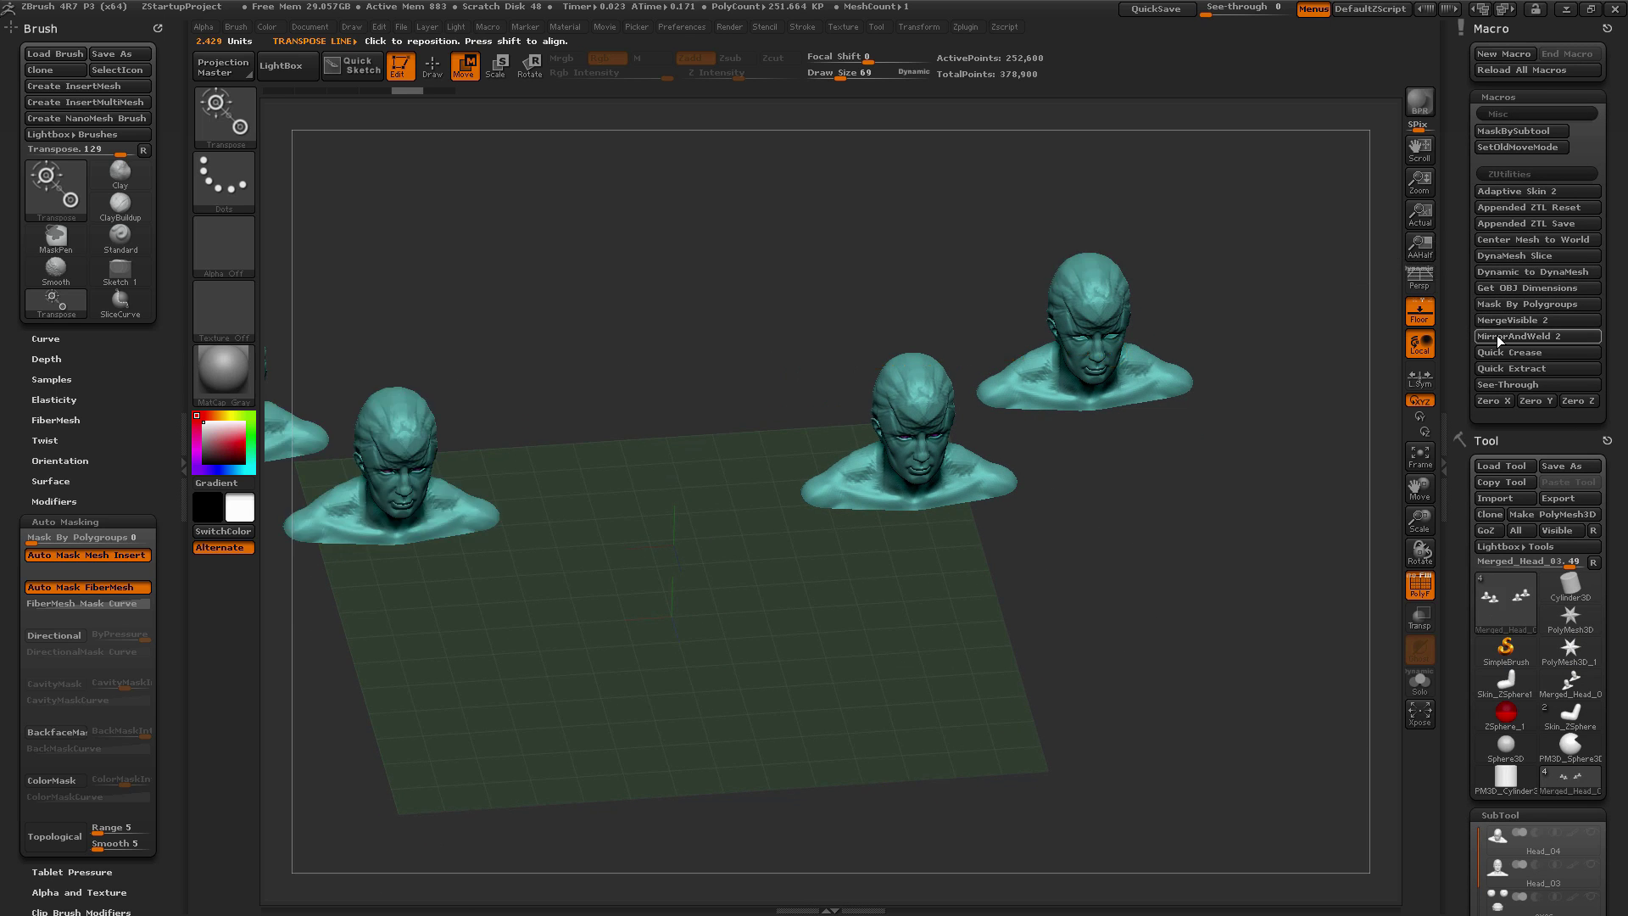
pyautogui.moveTo(1099, 594); pyautogui.dragTo(676, 448)
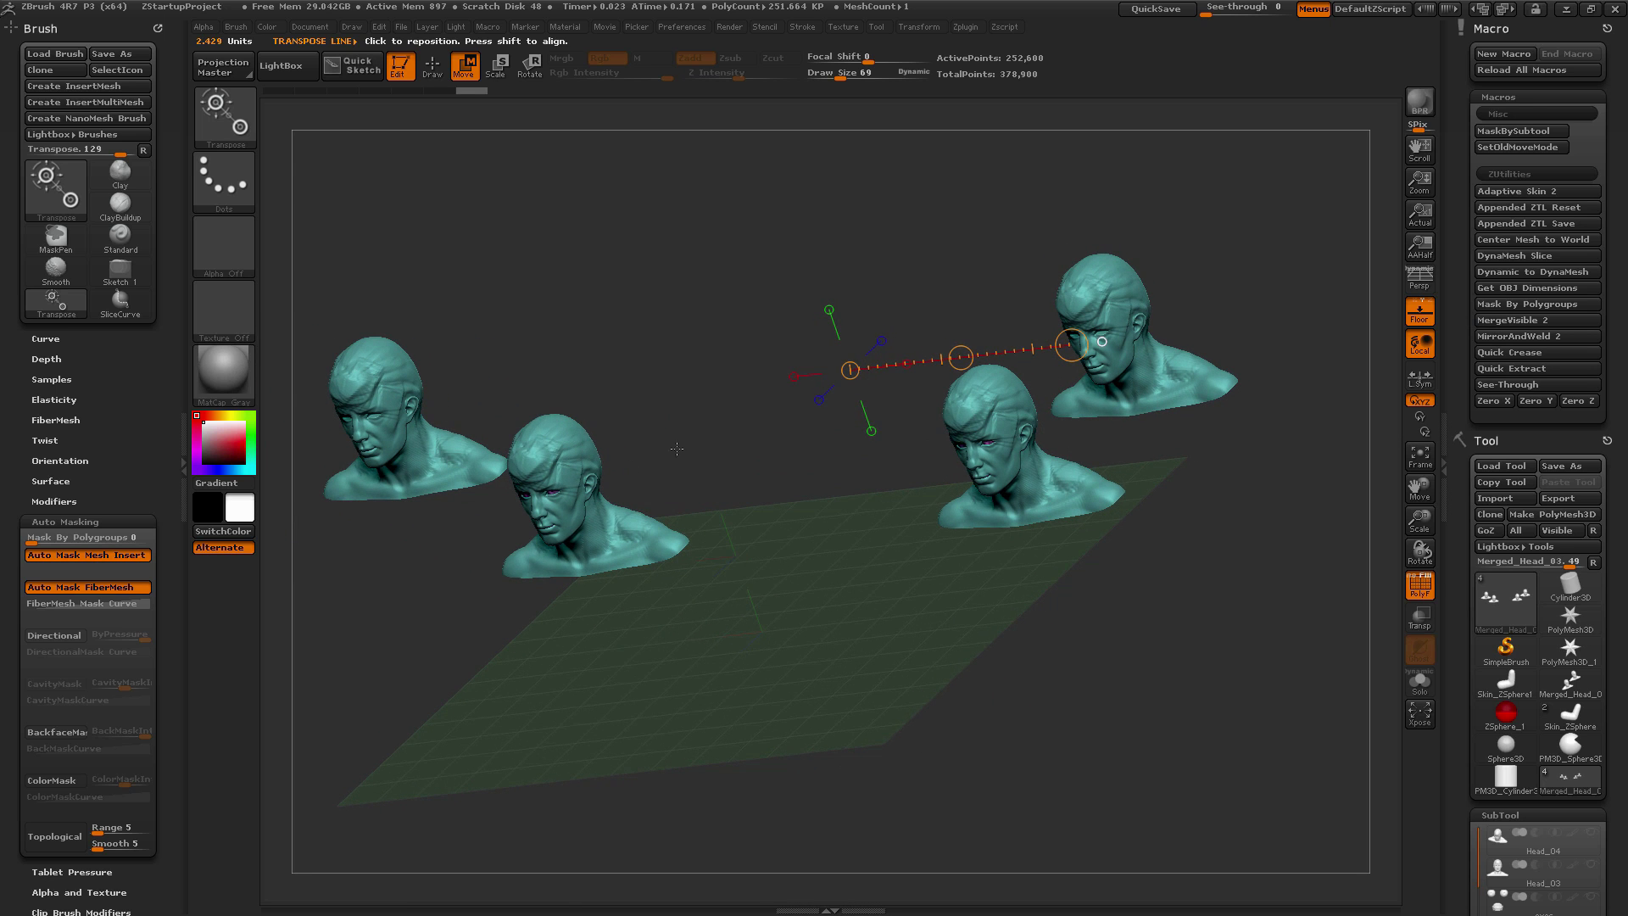
pyautogui.moveTo(509, 637); pyautogui.dragTo(1244, 588)
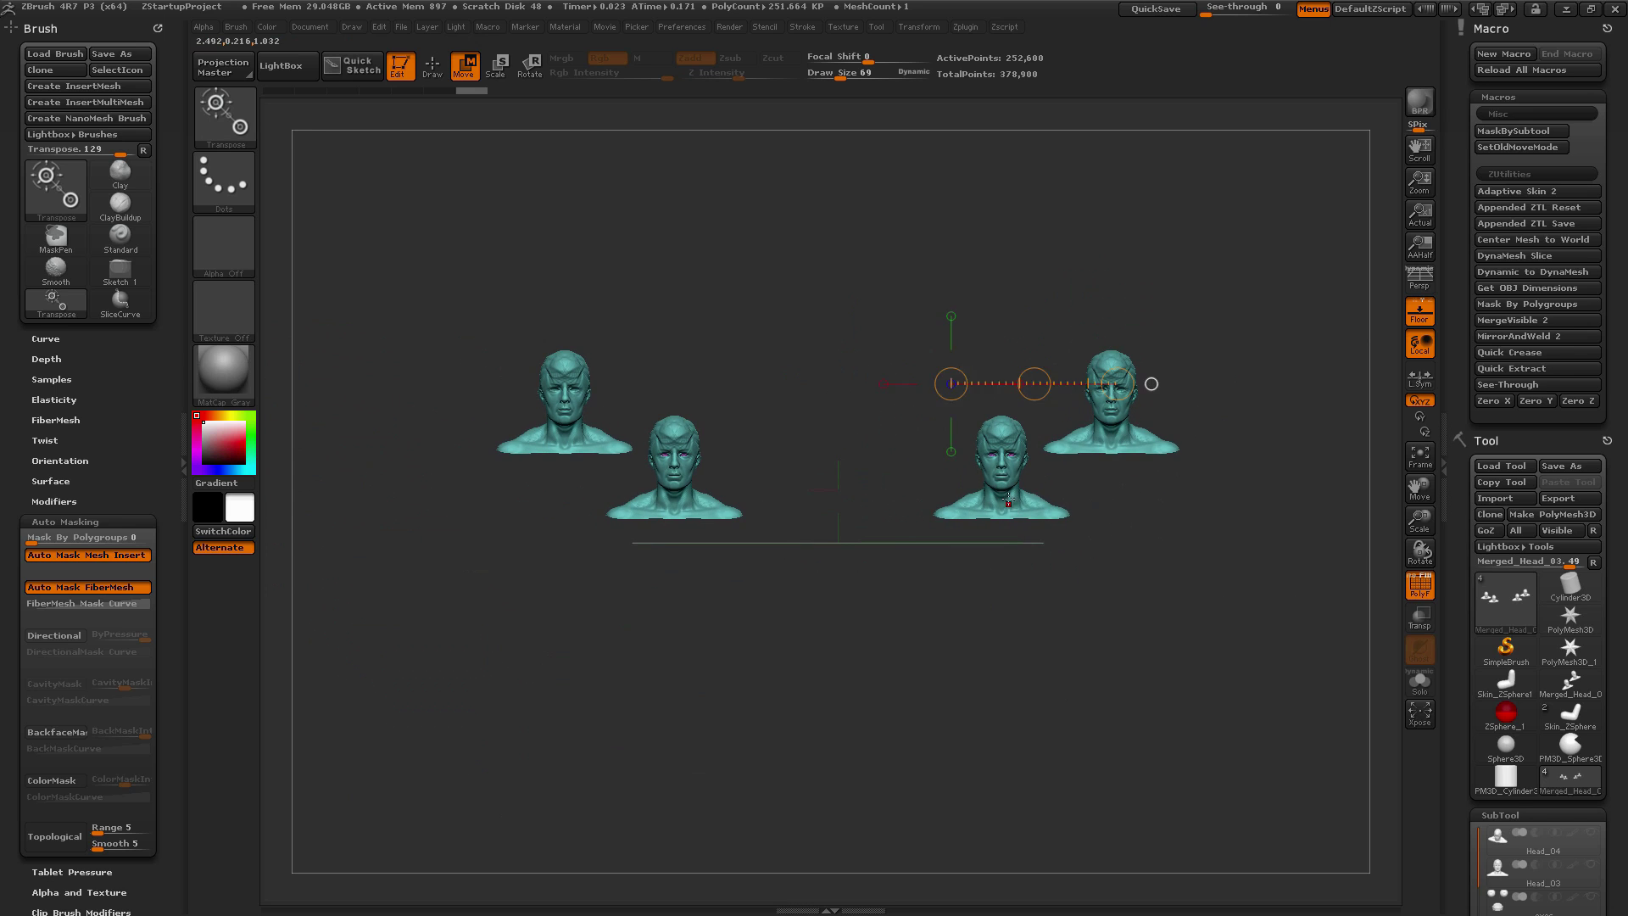
# Move the mirrored heads sideways so that one inner head sits on the floor's centre line
pyautogui.moveTo(1065, 393); pyautogui.dragTo(925, 503)
pyautogui.moveTo(715, 561); pyautogui.dragTo(698, 495)
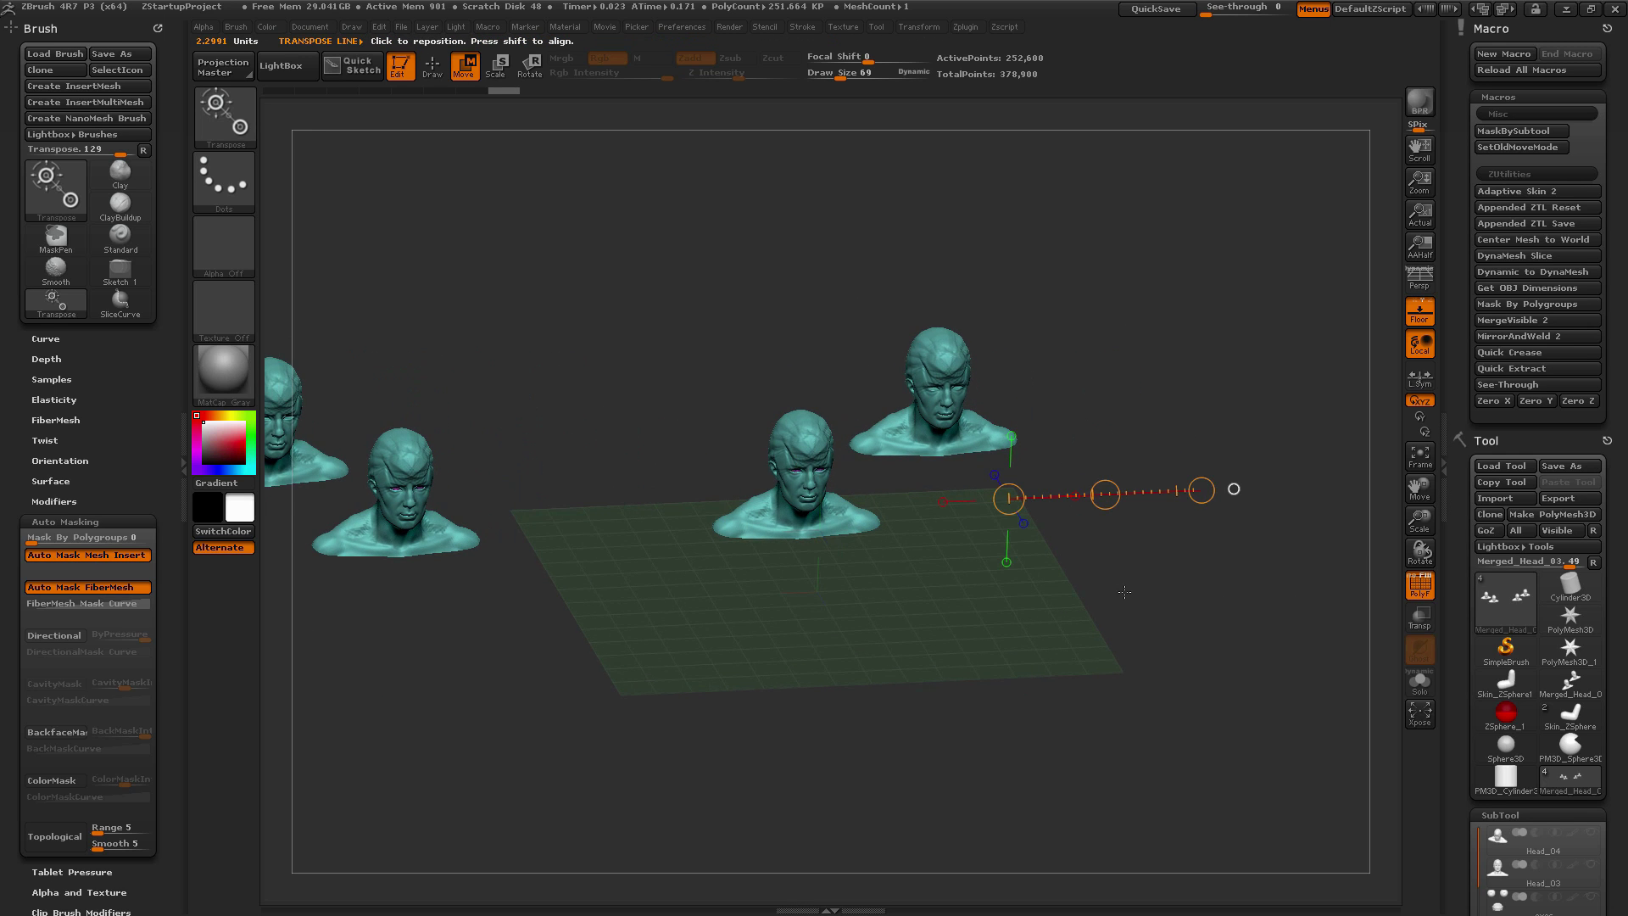
pyautogui.moveTo(1125, 591); pyautogui.dragTo(924, 406)
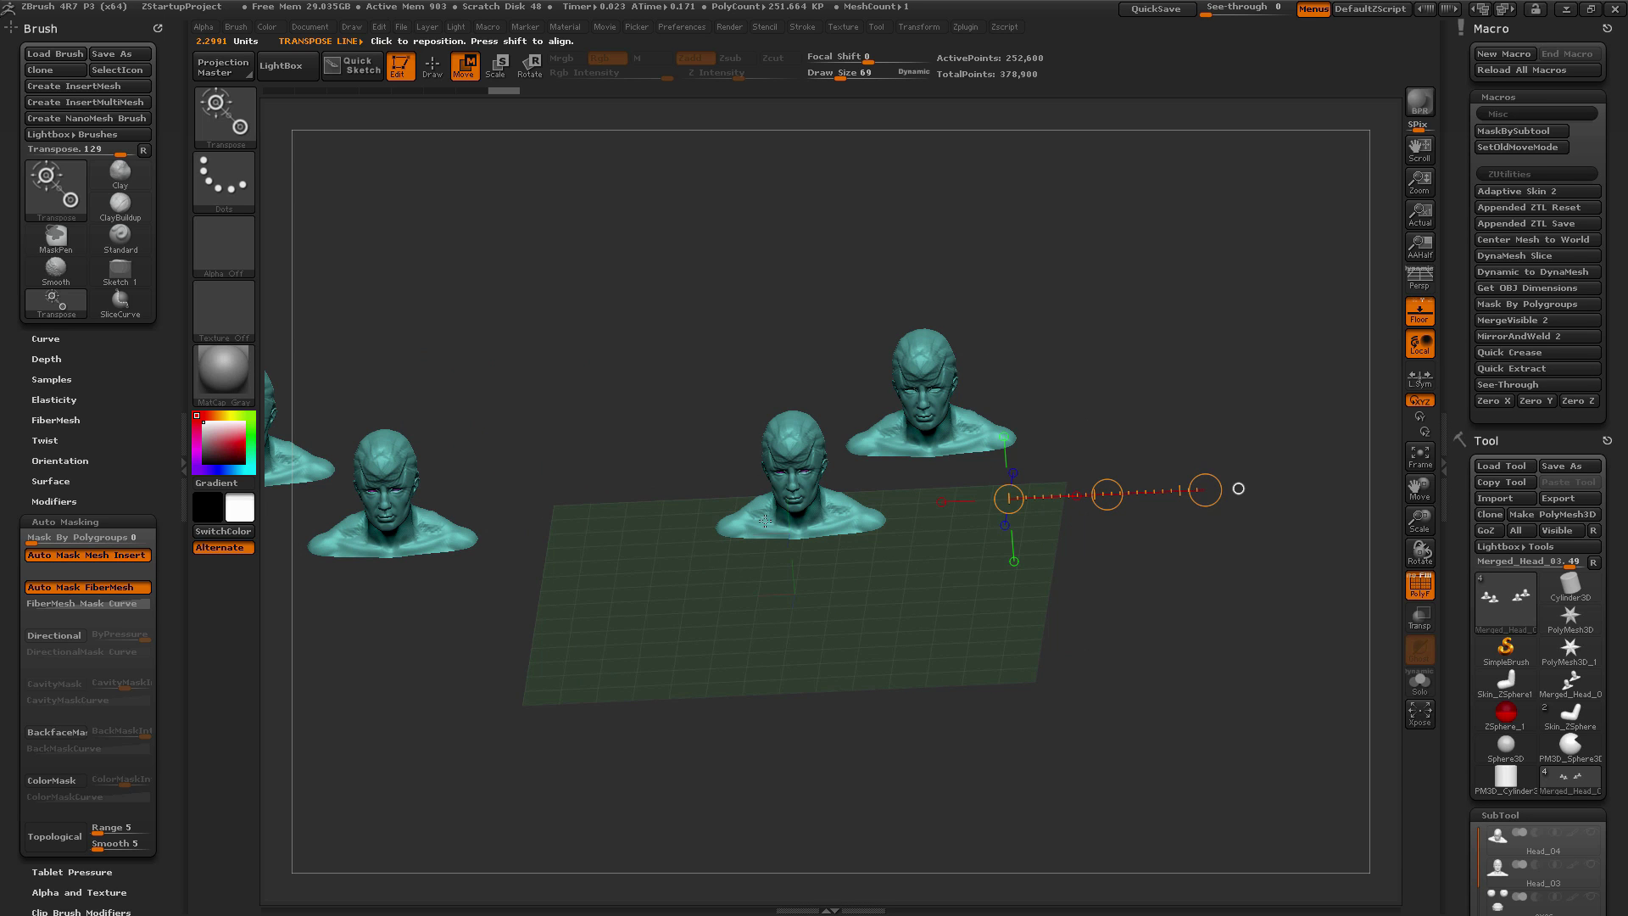
# Run the MirrorAndWeld 2 macro again on the repositioned heads and check the result from the front
pyautogui.click(1518, 337)
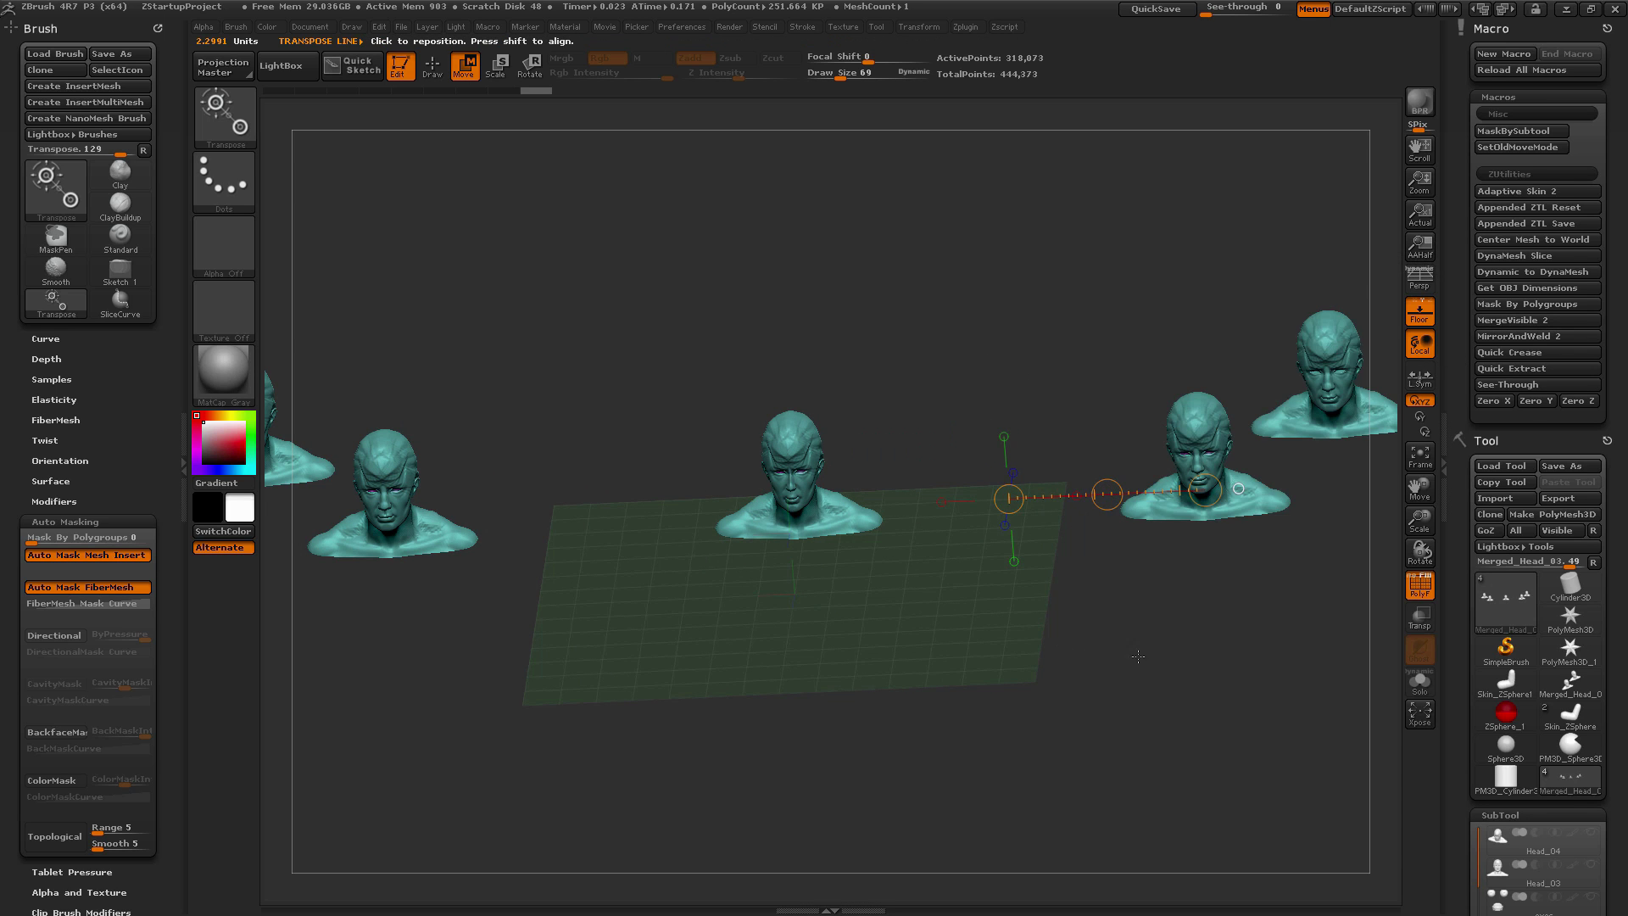
pyautogui.moveTo(1138, 655); pyautogui.dragTo(854, 523)
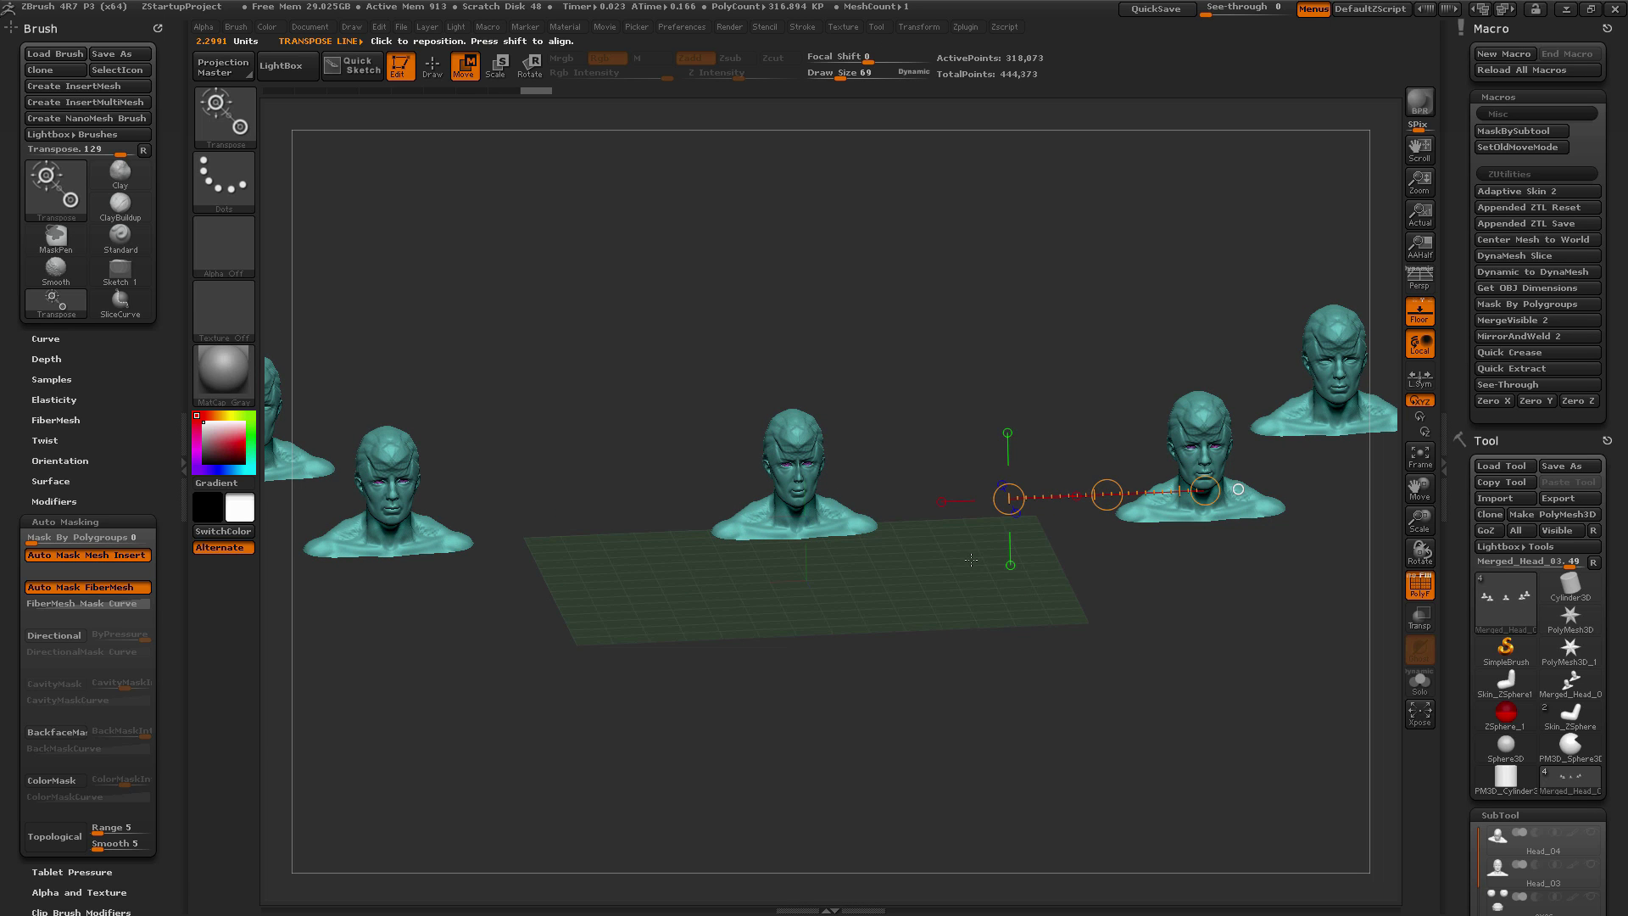
pyautogui.moveTo(1239, 786); pyautogui.dragTo(1232, 791)
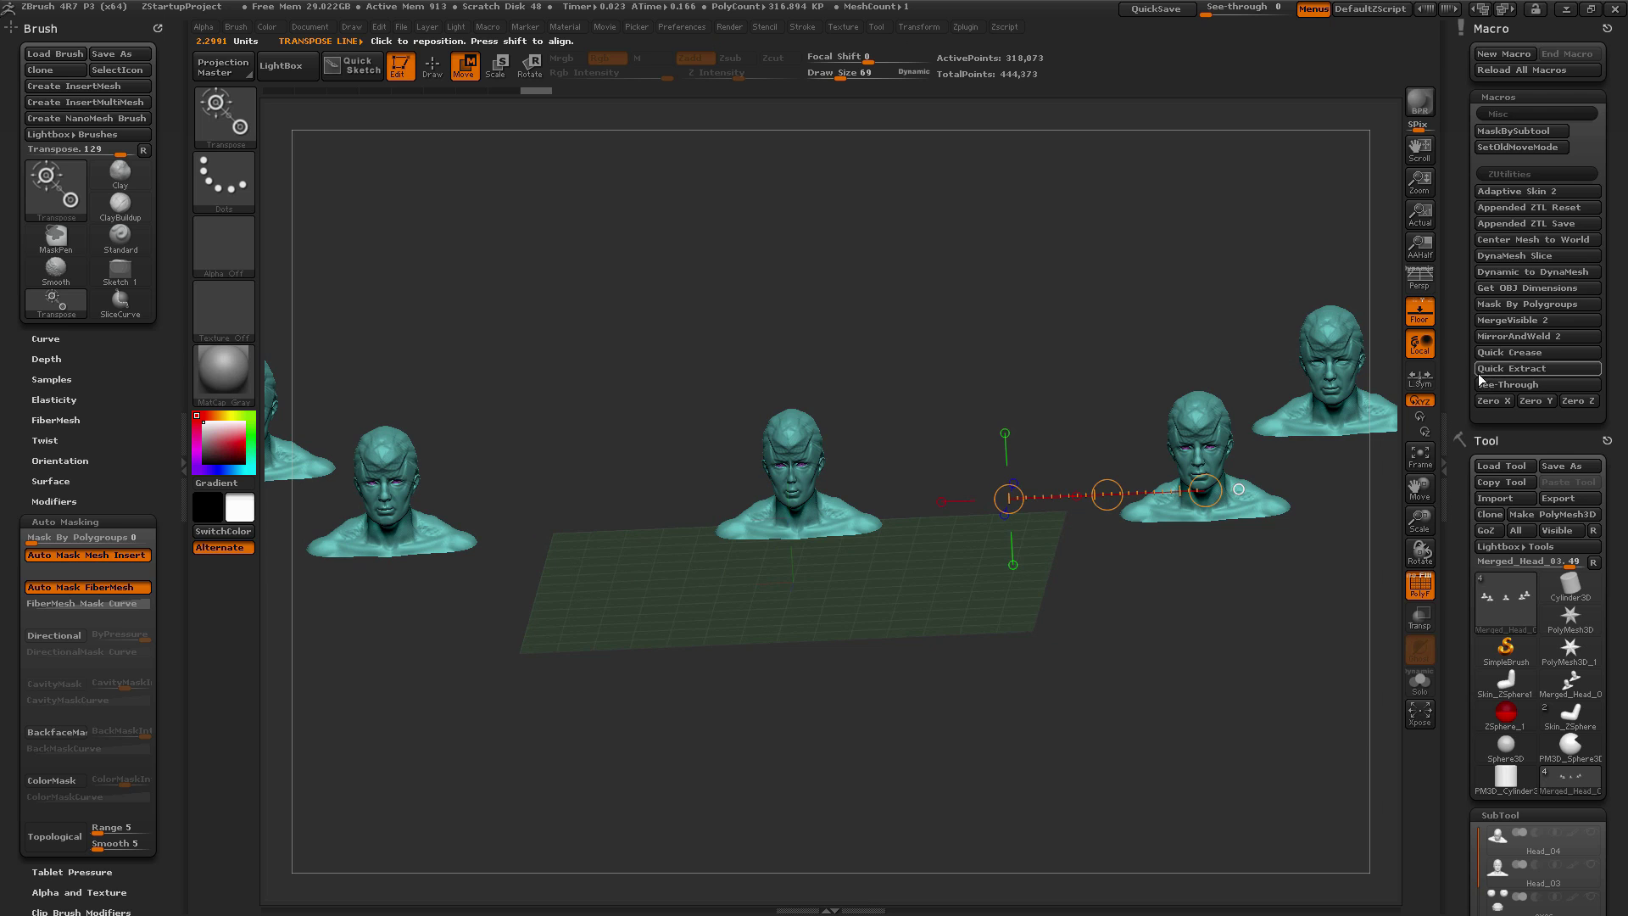
pyautogui.keyDown('shift'); pyautogui.moveTo(1154, 236); pyautogui.dragTo(1152, 211); pyautogui.keyUp('shift')
pyautogui.keyDown('alt'); pyautogui.moveTo(1142, 275); pyautogui.dragTo(1300, 296); pyautogui.keyUp('alt')
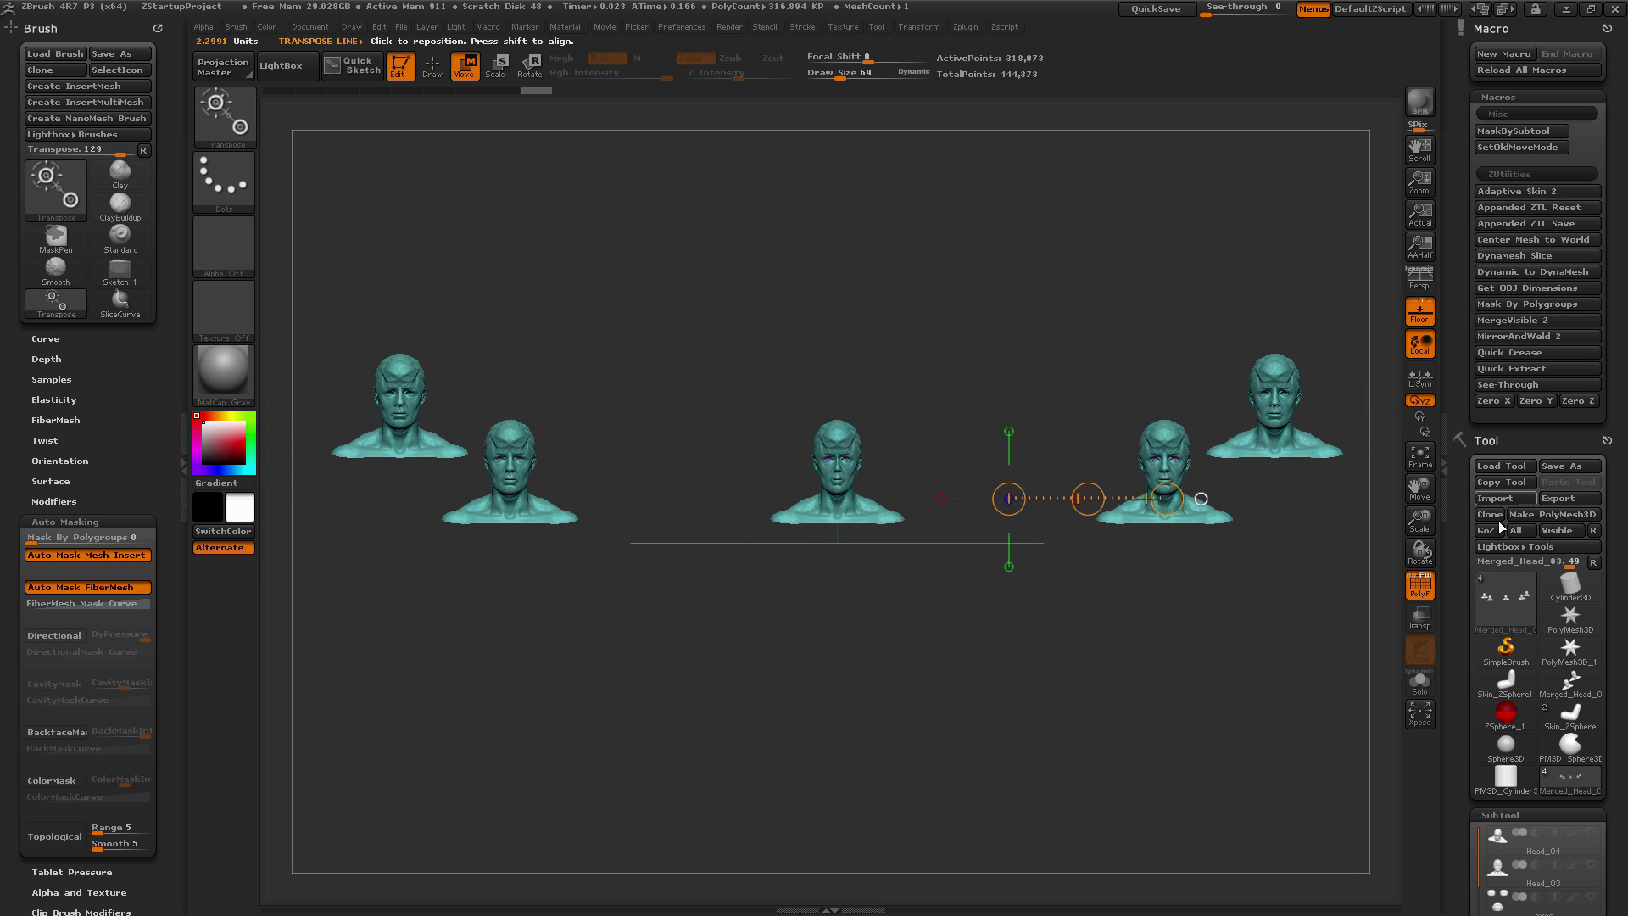
# Switch to the Cylinder3D primitive, convert it to a PolyMesh3D, and open its Crease settings
pyautogui.click(1570, 592)
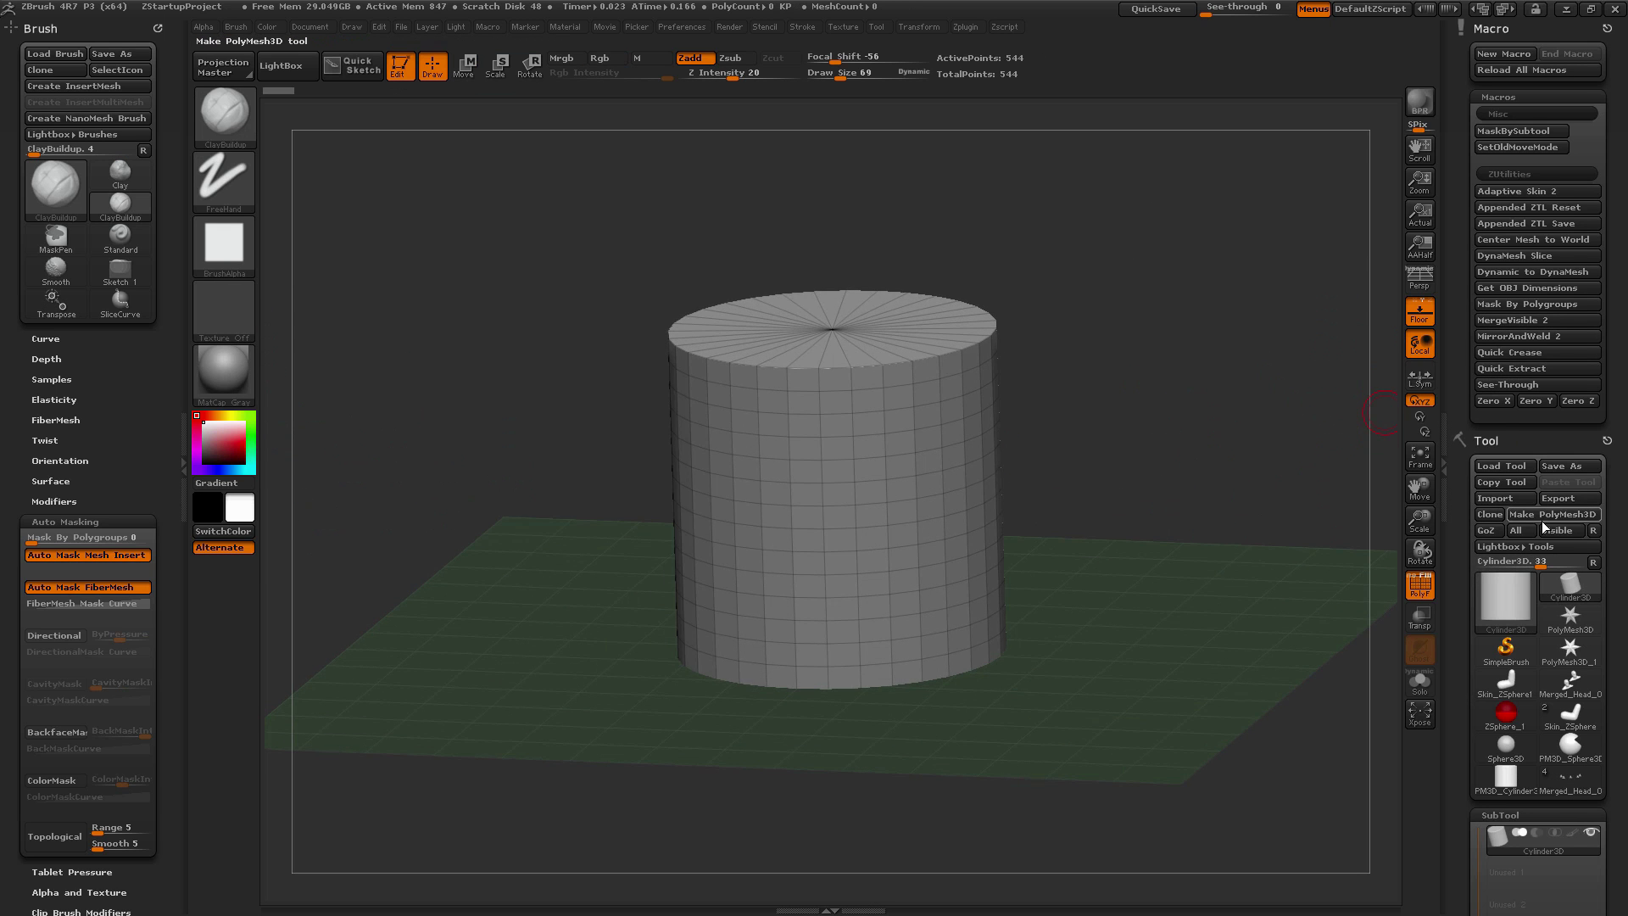
pyautogui.moveTo(1457, 543); pyautogui.dragTo(1447, 360)
pyautogui.scroll(-5, 1447, 360)
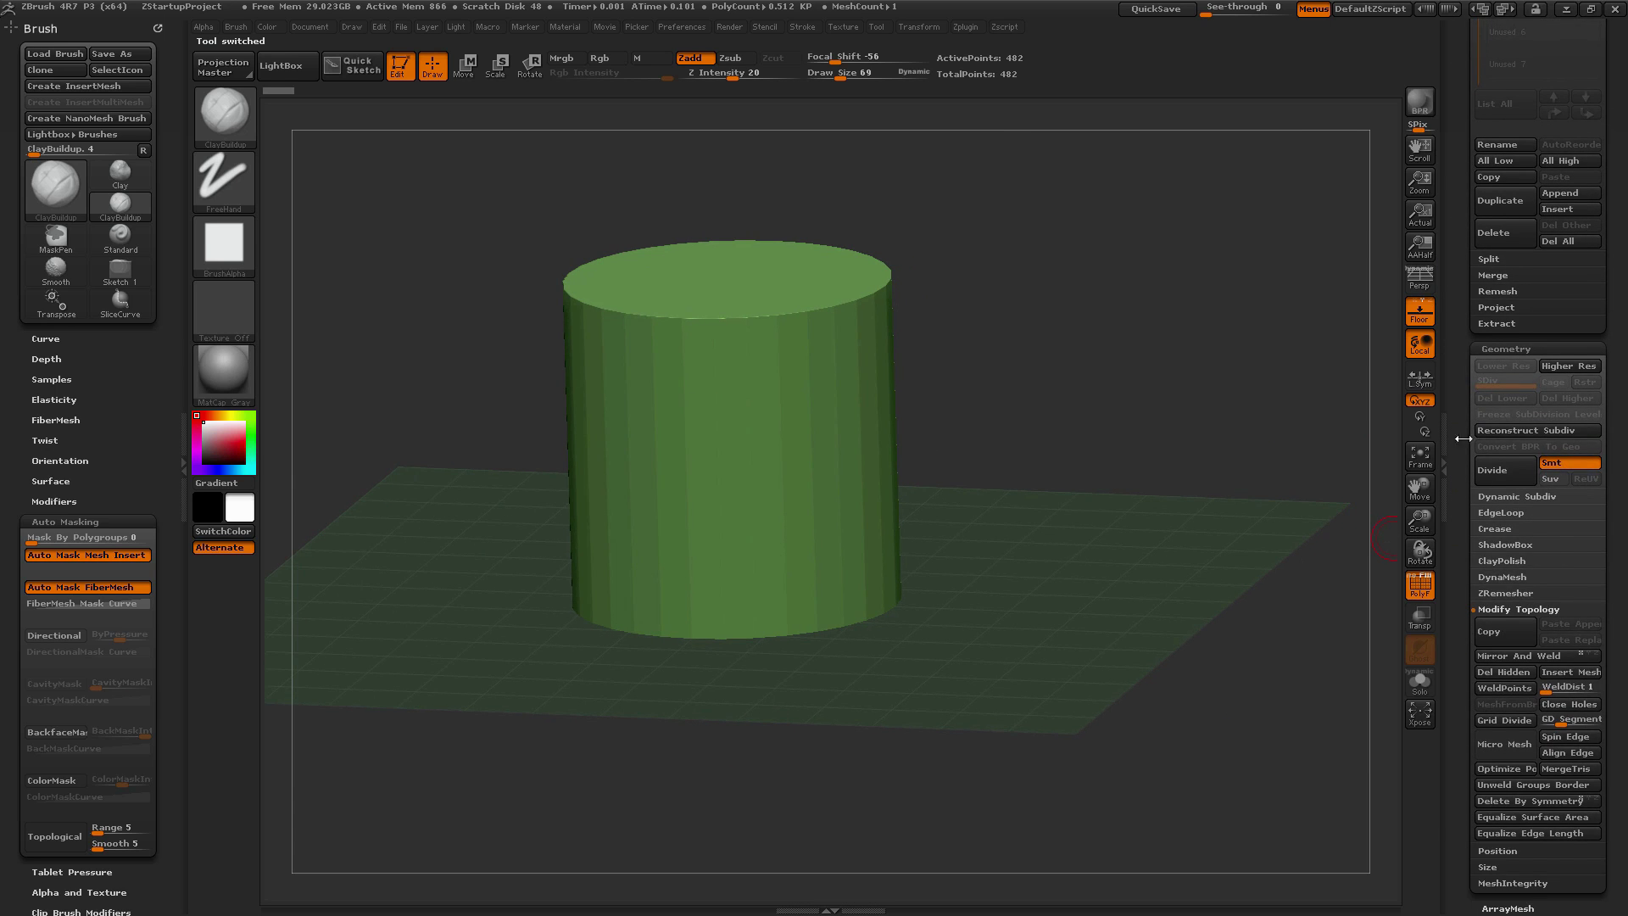
pyautogui.click(1507, 529)
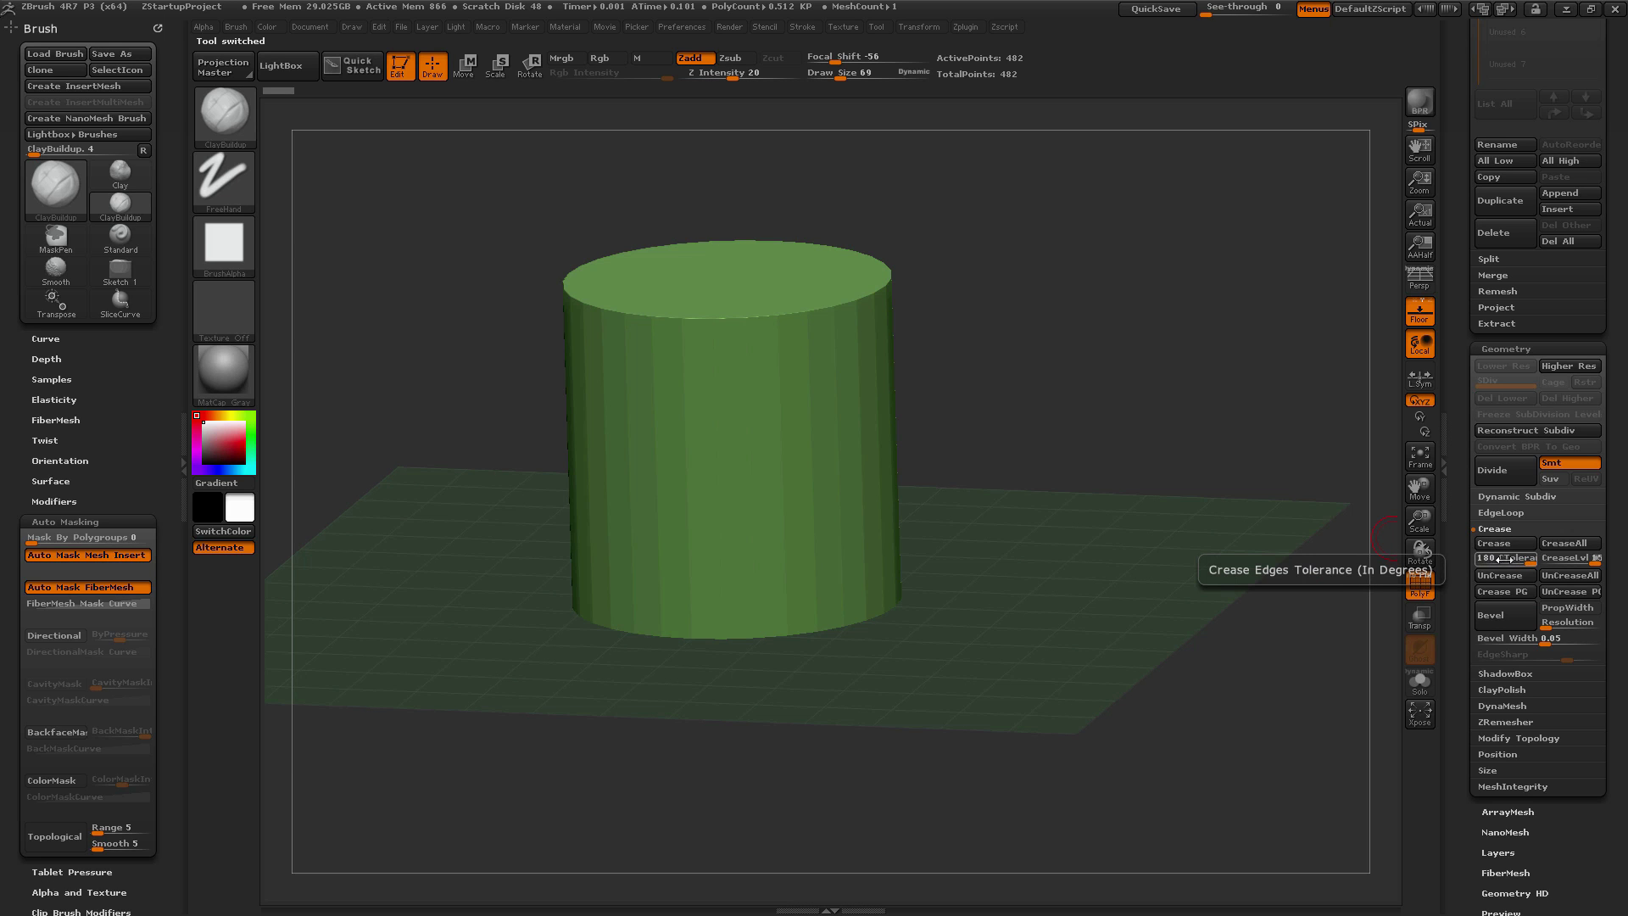
pyautogui.moveTo(1467, 499); pyautogui.dragTo(1471, 704)
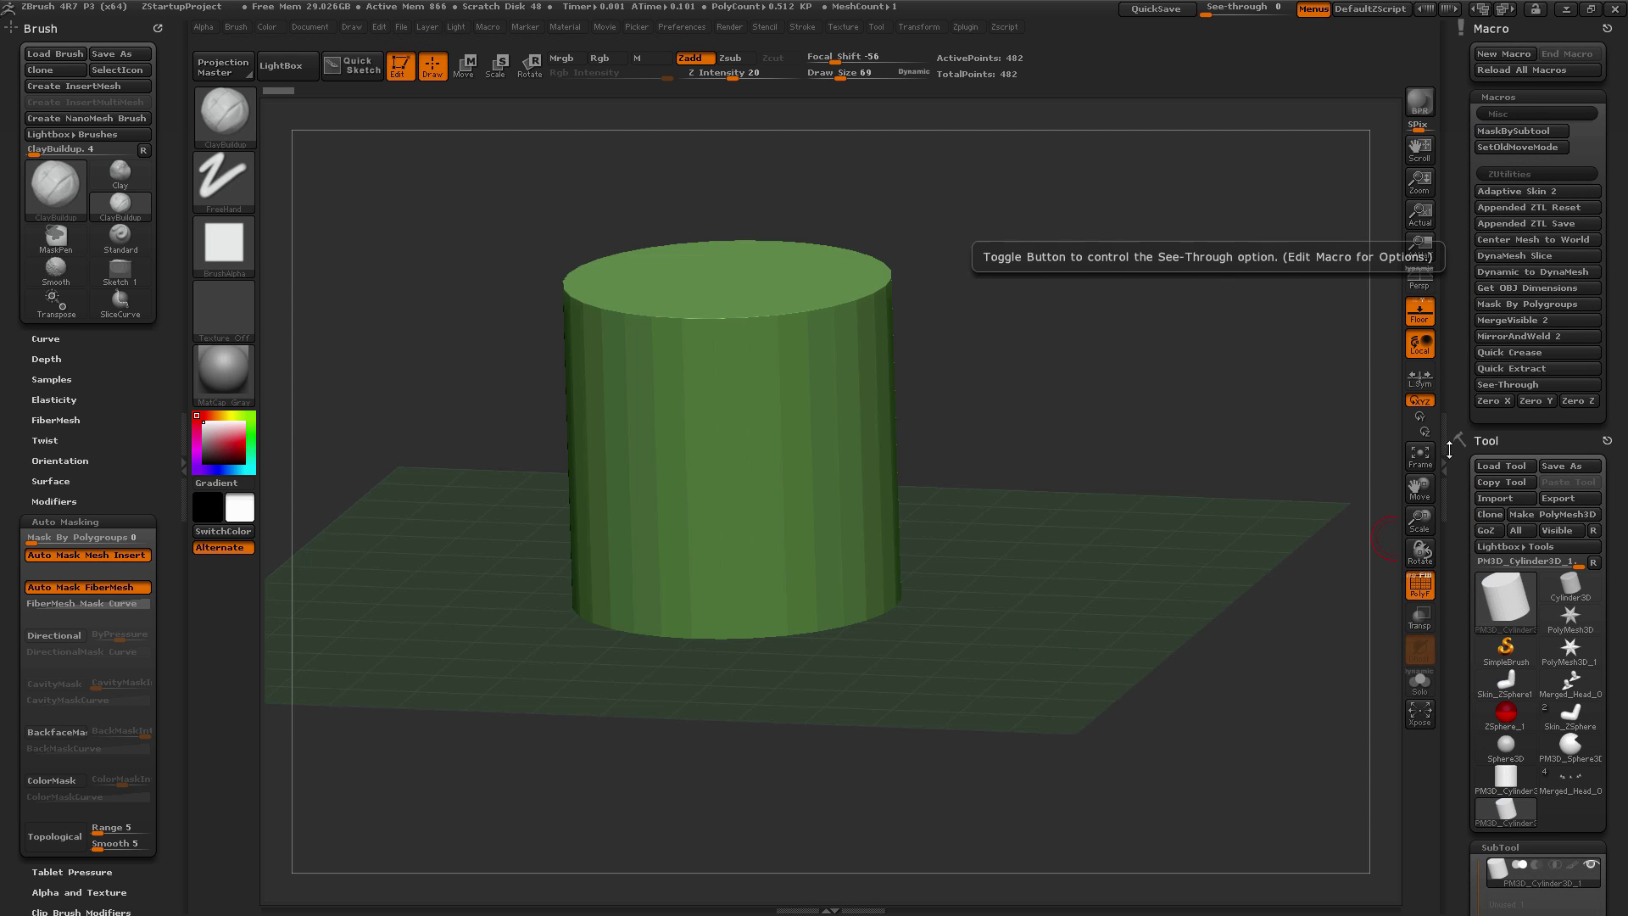
# Show the cylinder's polyframe and crease its edges with the Quick Crease macro
pyautogui.click(1420, 585)
pyautogui.press('f')
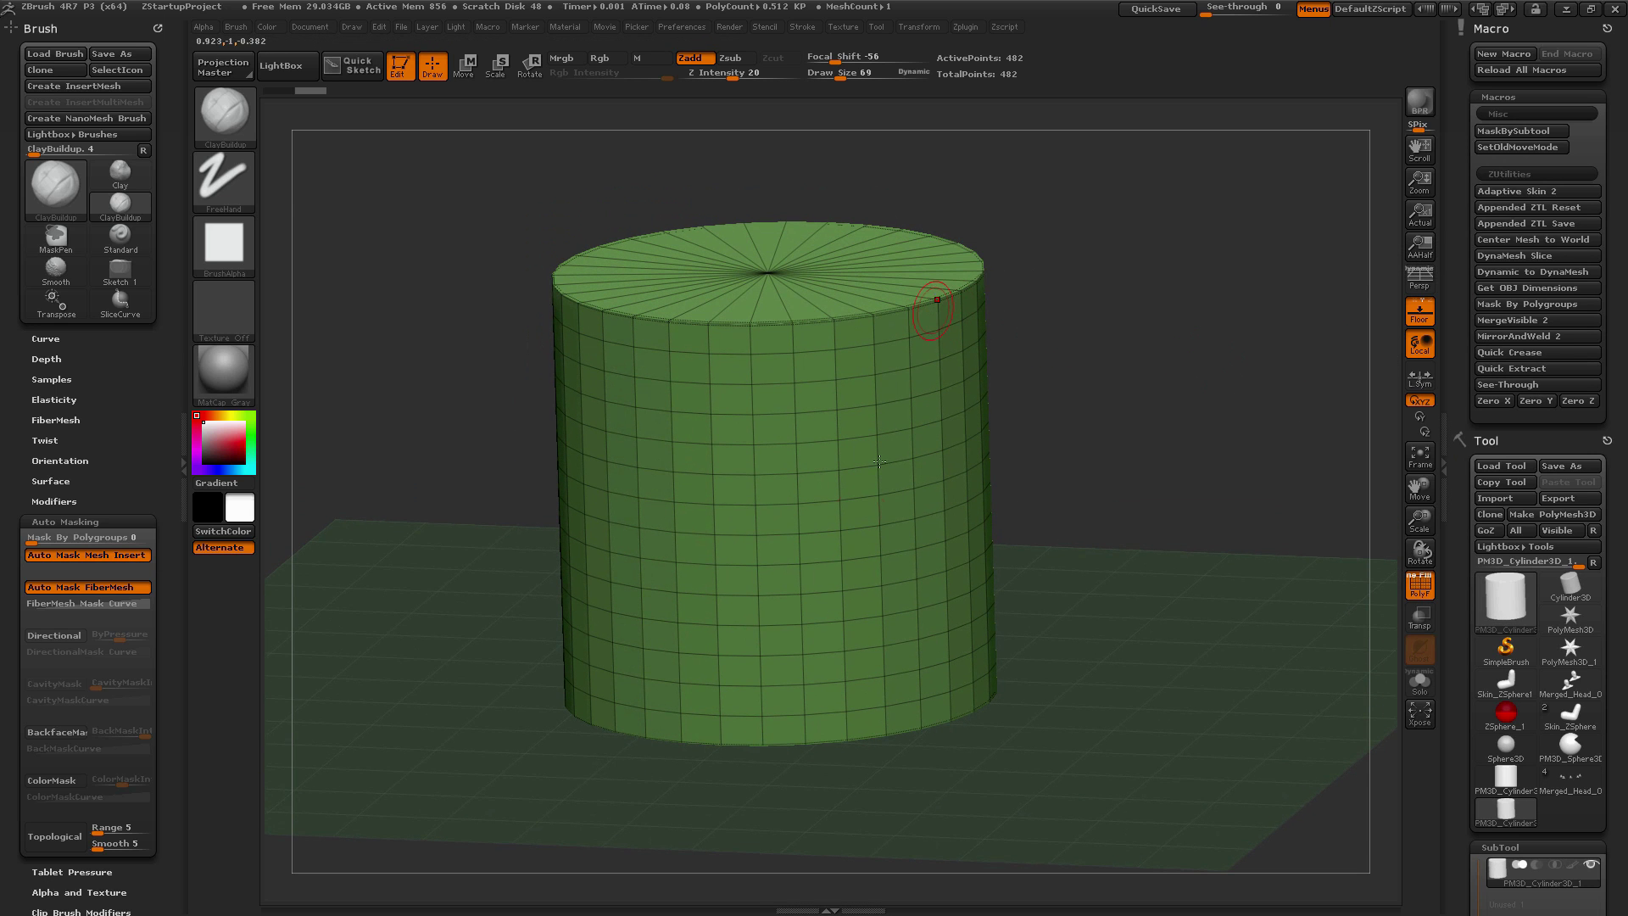
pyautogui.moveTo(1094, 364); pyautogui.dragTo(971, 377)
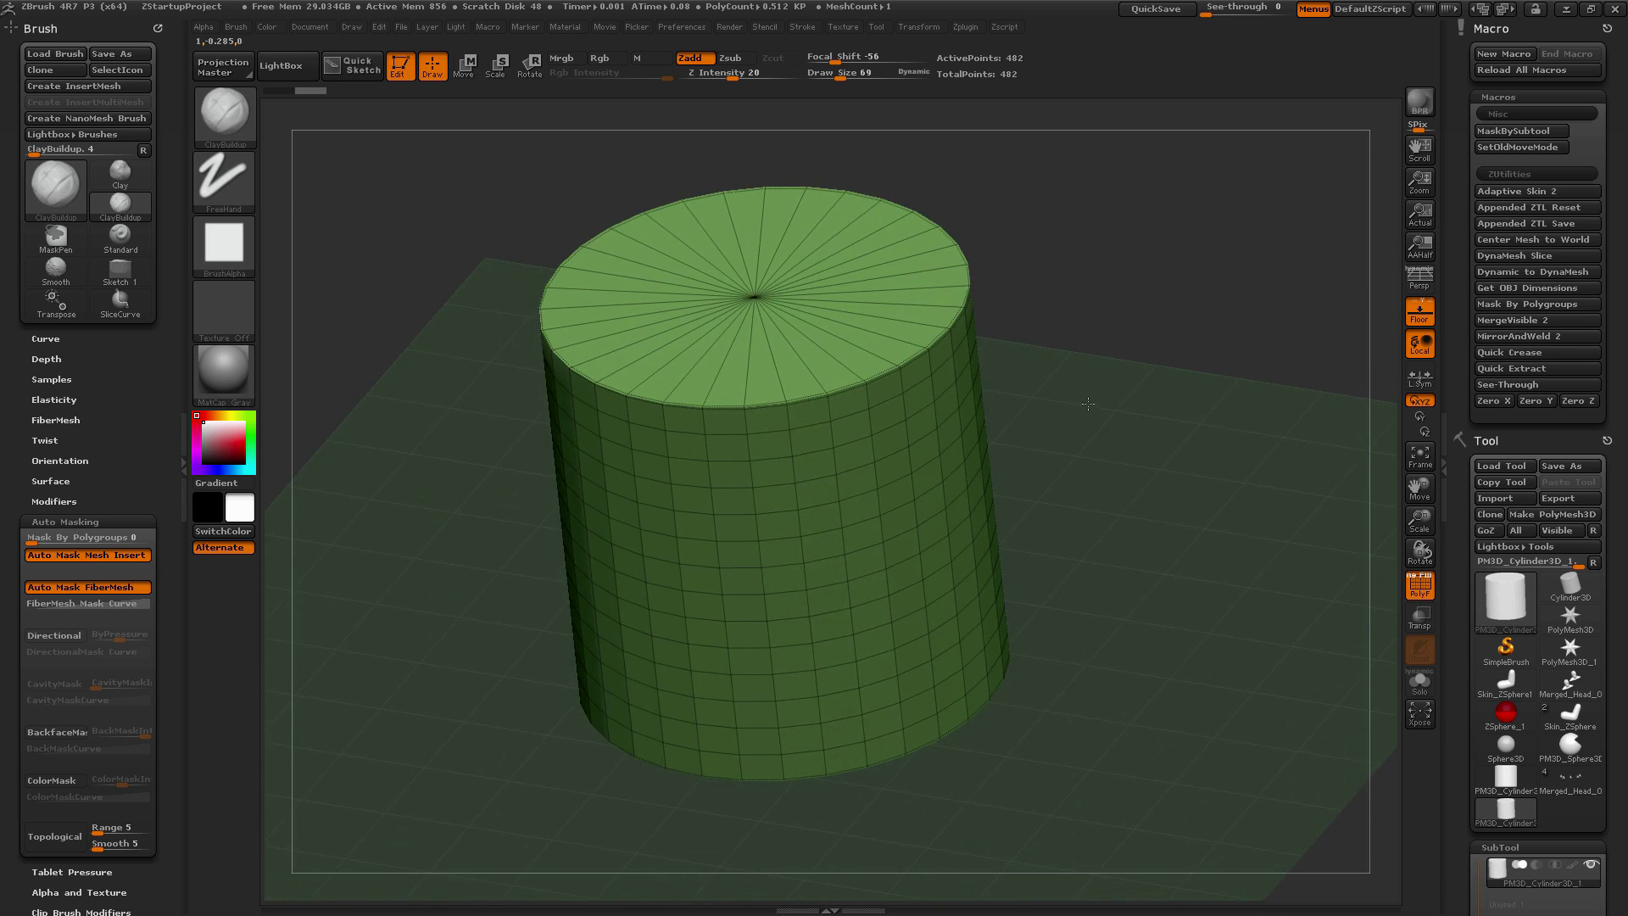
pyautogui.moveTo(1089, 442); pyautogui.dragTo(1195, 395)
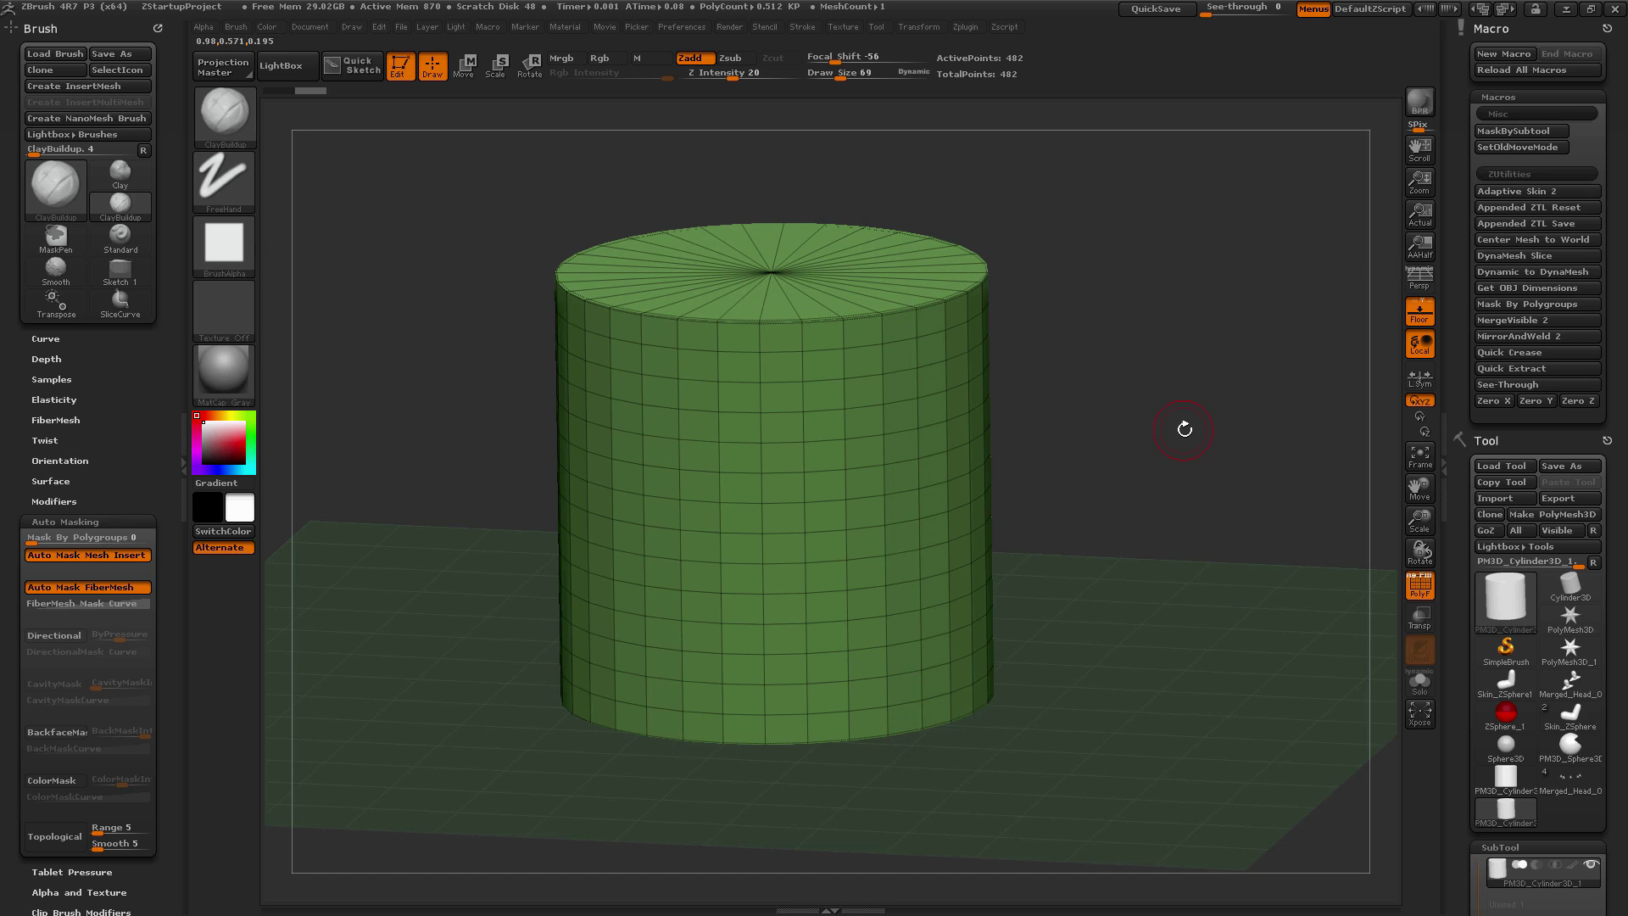
pyautogui.click(1518, 352)
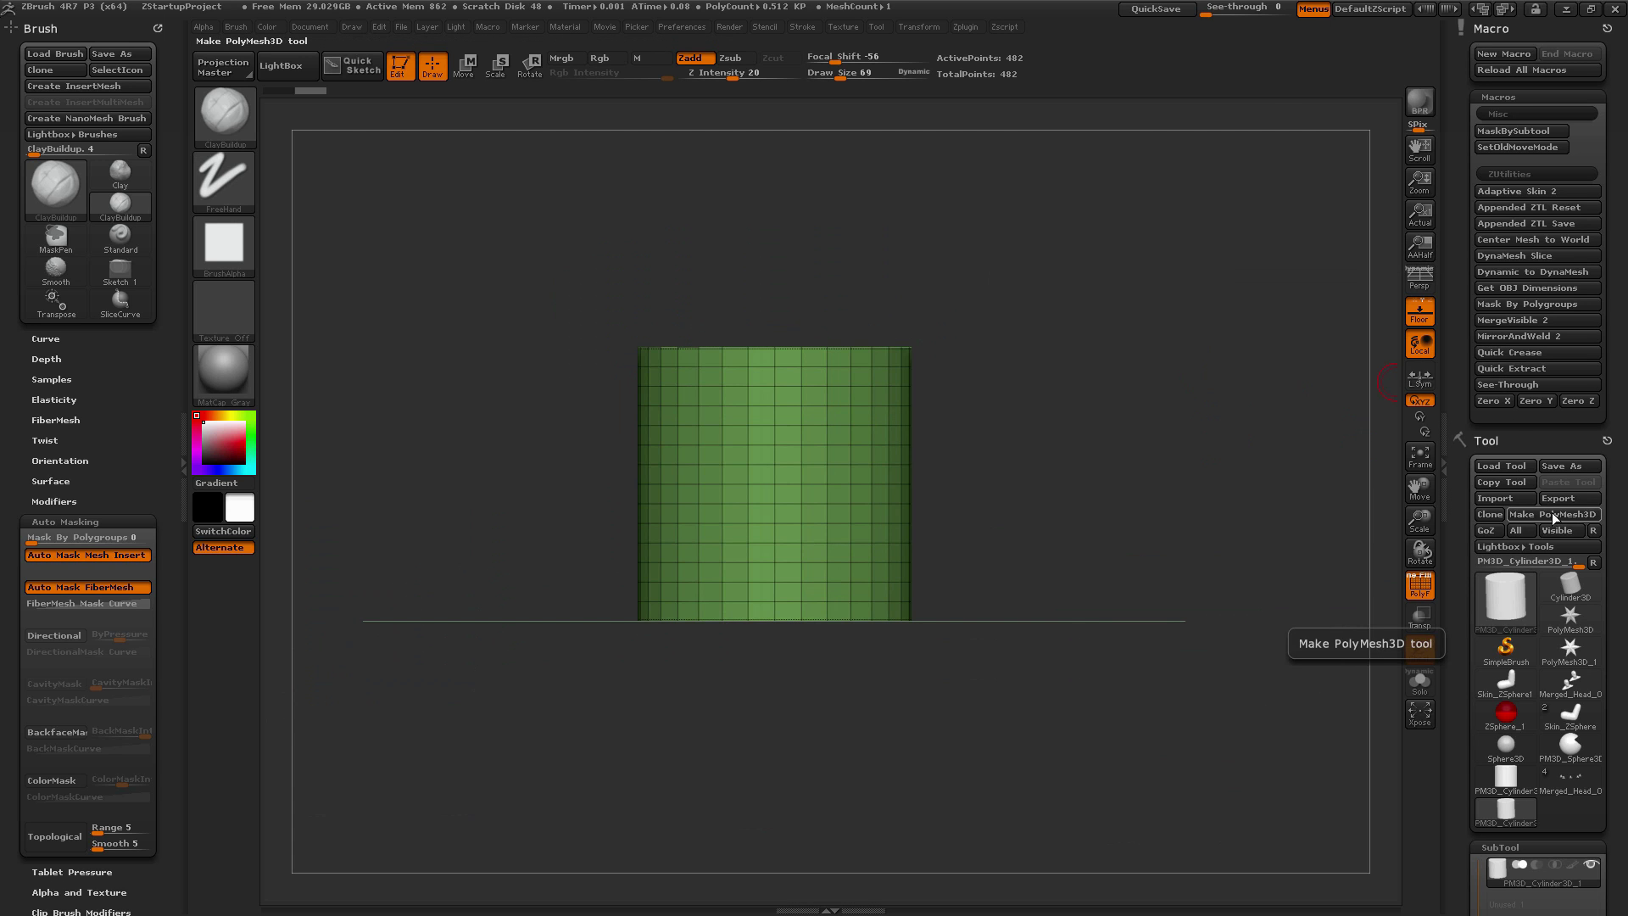
# Subdivide the creased cylinder twice and turn off the polyframe display
pyautogui.hotkey('ctrl', 'd')
pyautogui.hotkey('ctrl', 'd')
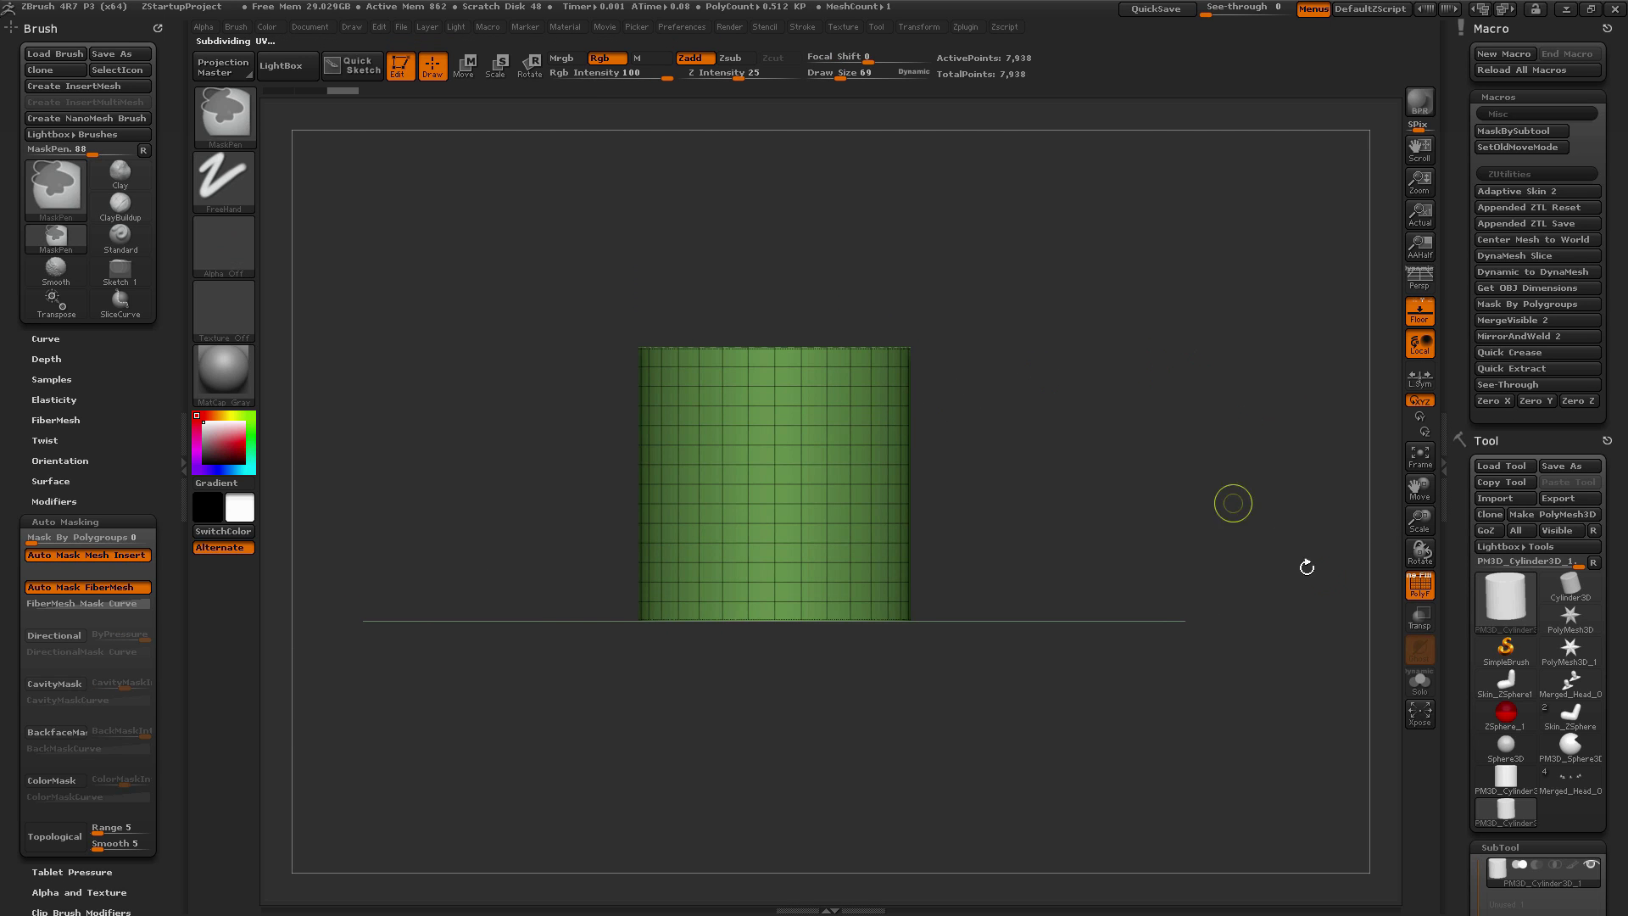
pyautogui.click(1427, 595)
pyautogui.moveTo(1221, 455); pyautogui.dragTo(1206, 491)
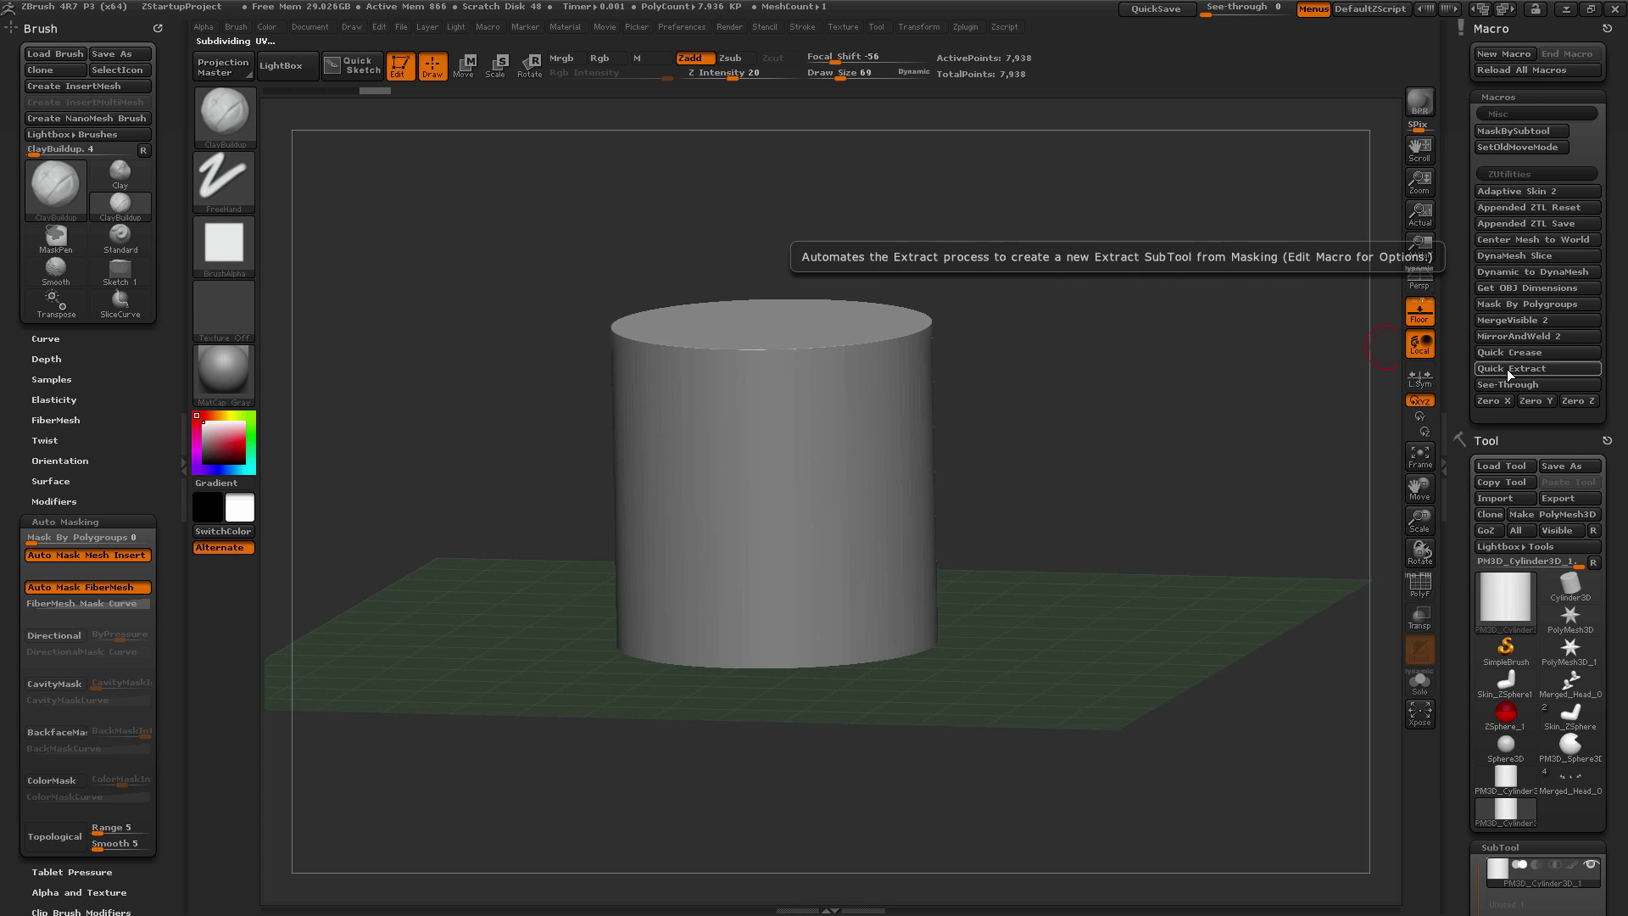
# Paint a diagonal mask stroke on the cylinder's side and extract it as a new subtool with the Quick Extract macro
pyautogui.moveTo(880, 396)
pyautogui.keyDown('ctrl'); pyautogui.mouseDown()
pyautogui.moveTo(766, 551)
pyautogui.moveTo(872, 390)
pyautogui.moveTo(754, 542)
pyautogui.moveTo(776, 583)
pyautogui.mouseUp(); pyautogui.keyUp('ctrl')
pyautogui.moveTo(1213, 509); pyautogui.dragTo(1196, 512)
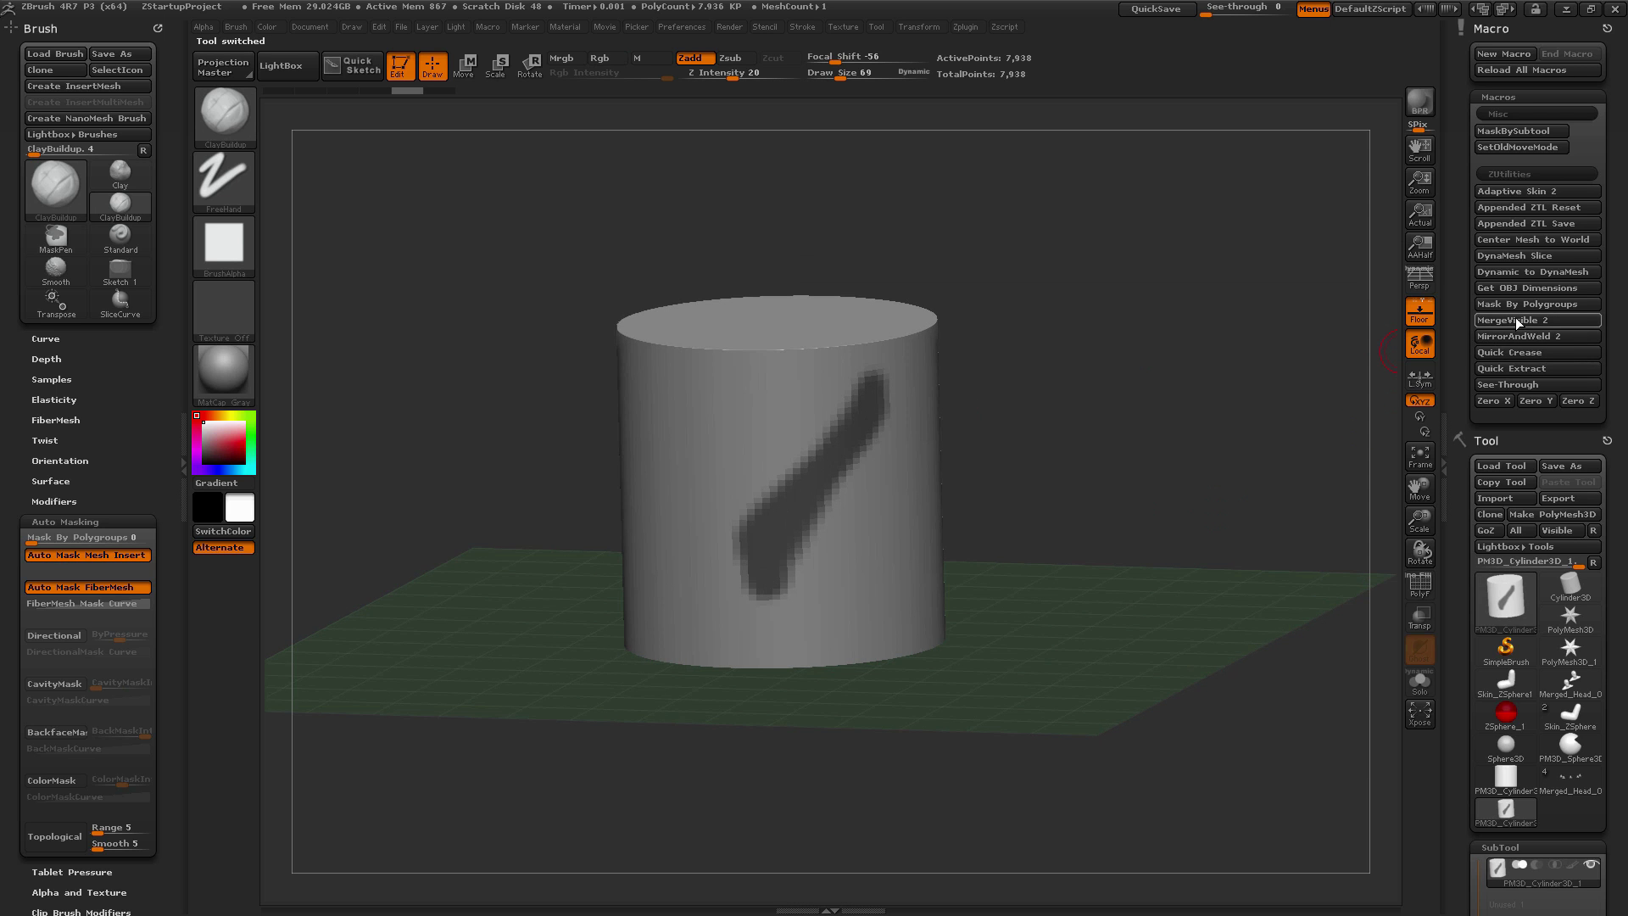
pyautogui.click(1511, 368)
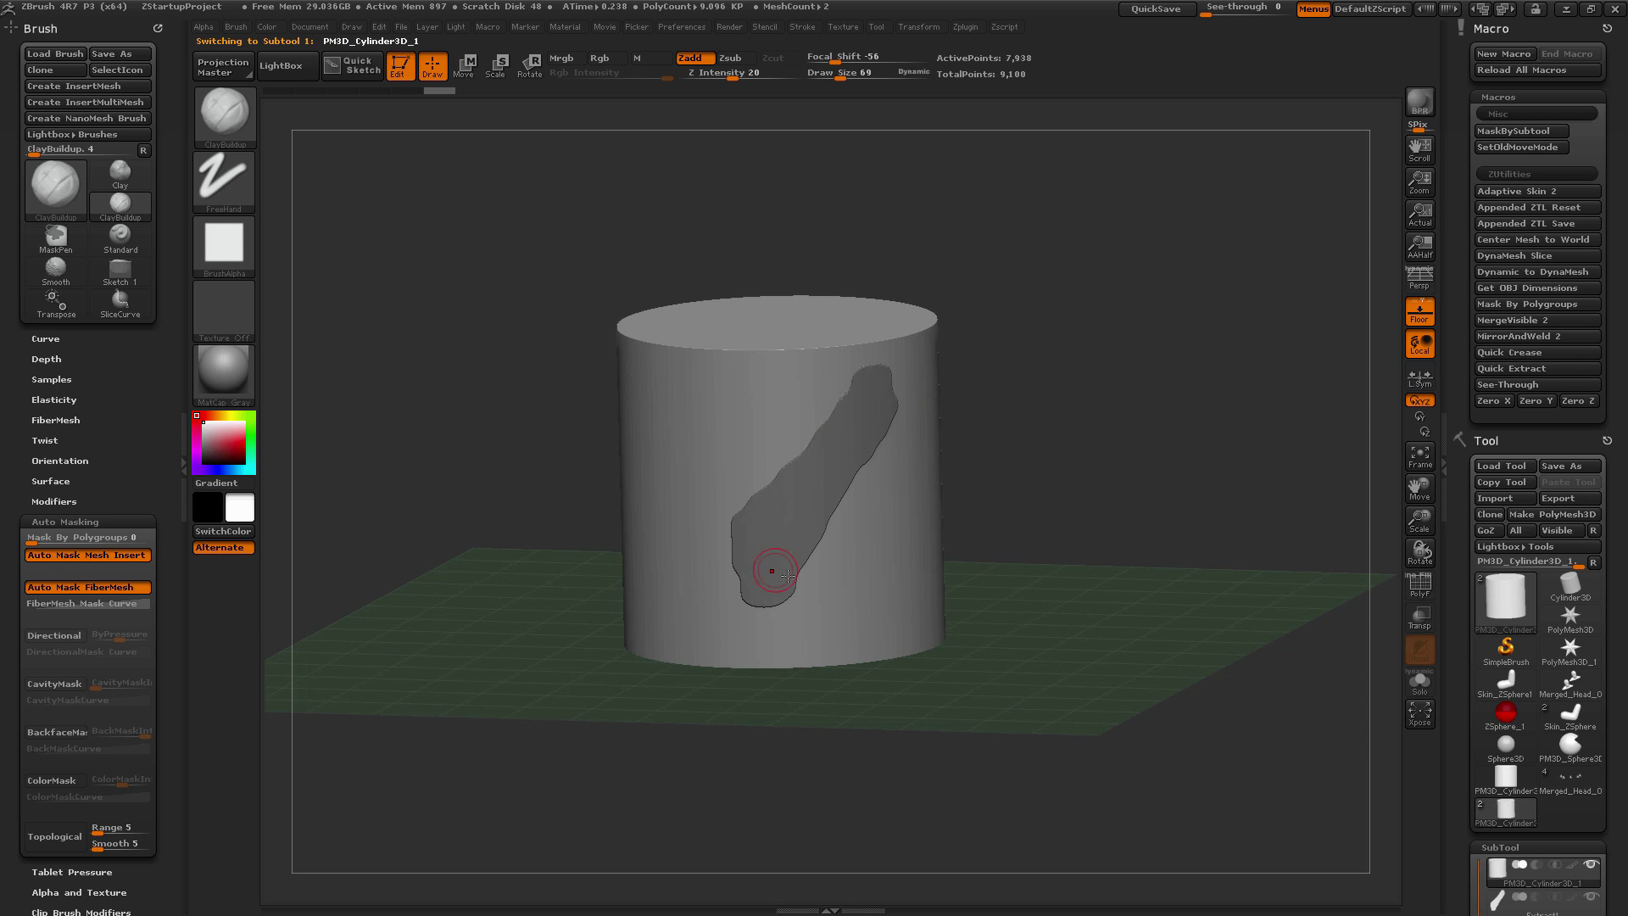
pyautogui.moveTo(1188, 408)
pyautogui.mouseDown()
pyautogui.moveTo(1093, 424)
pyautogui.moveTo(1200, 407)
pyautogui.mouseUp()
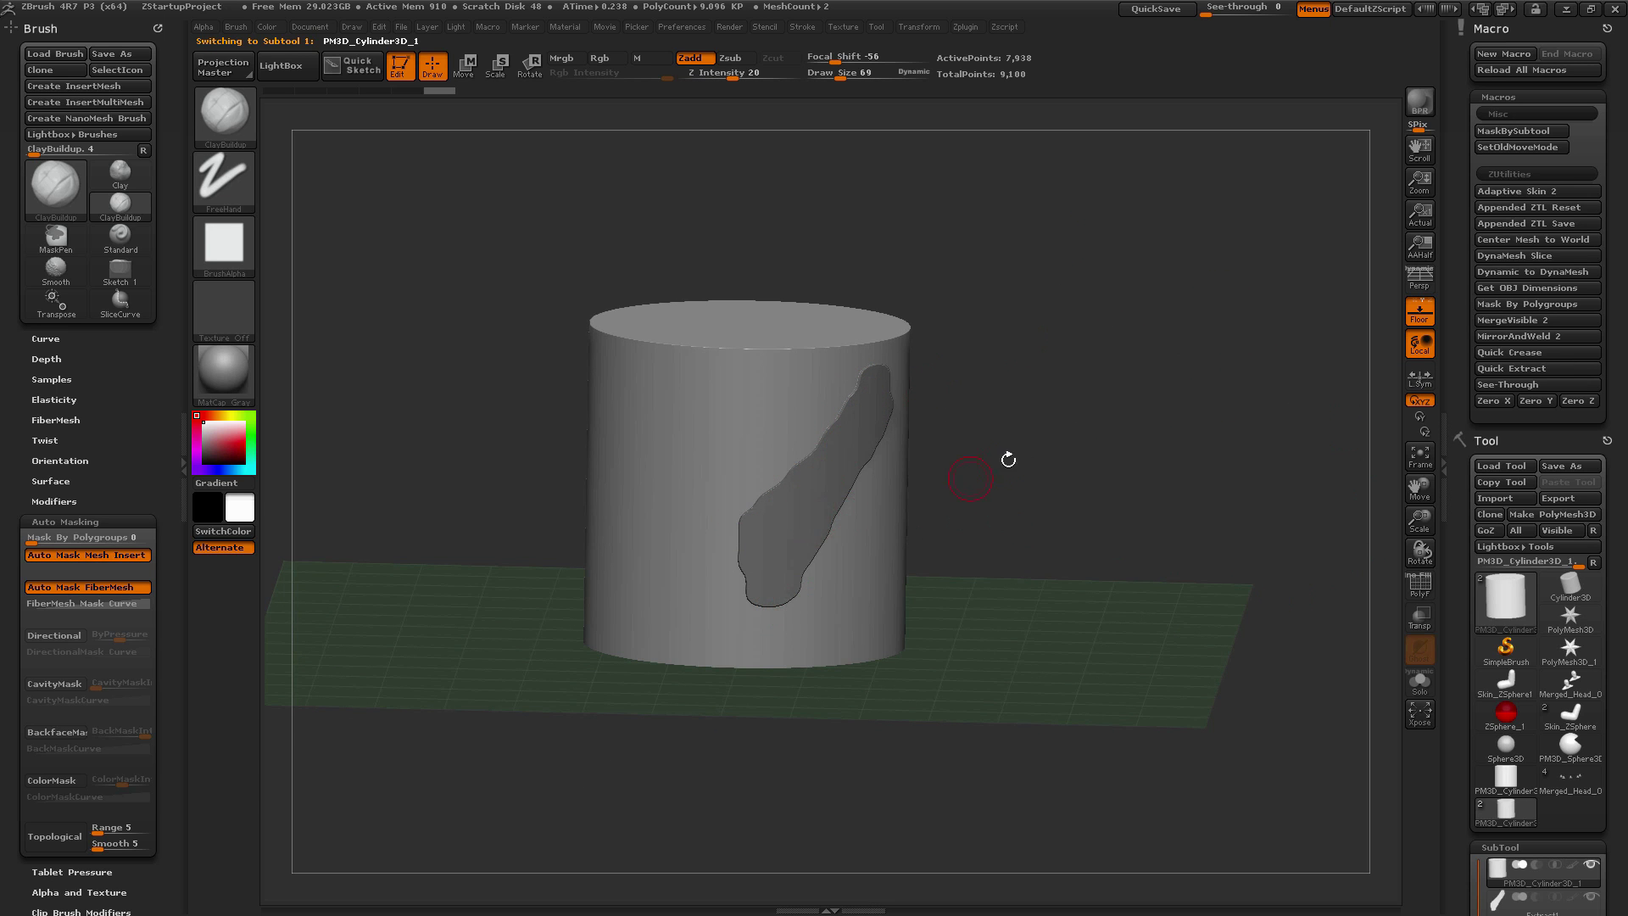
pyautogui.moveTo(970, 479); pyautogui.dragTo(1085, 517)
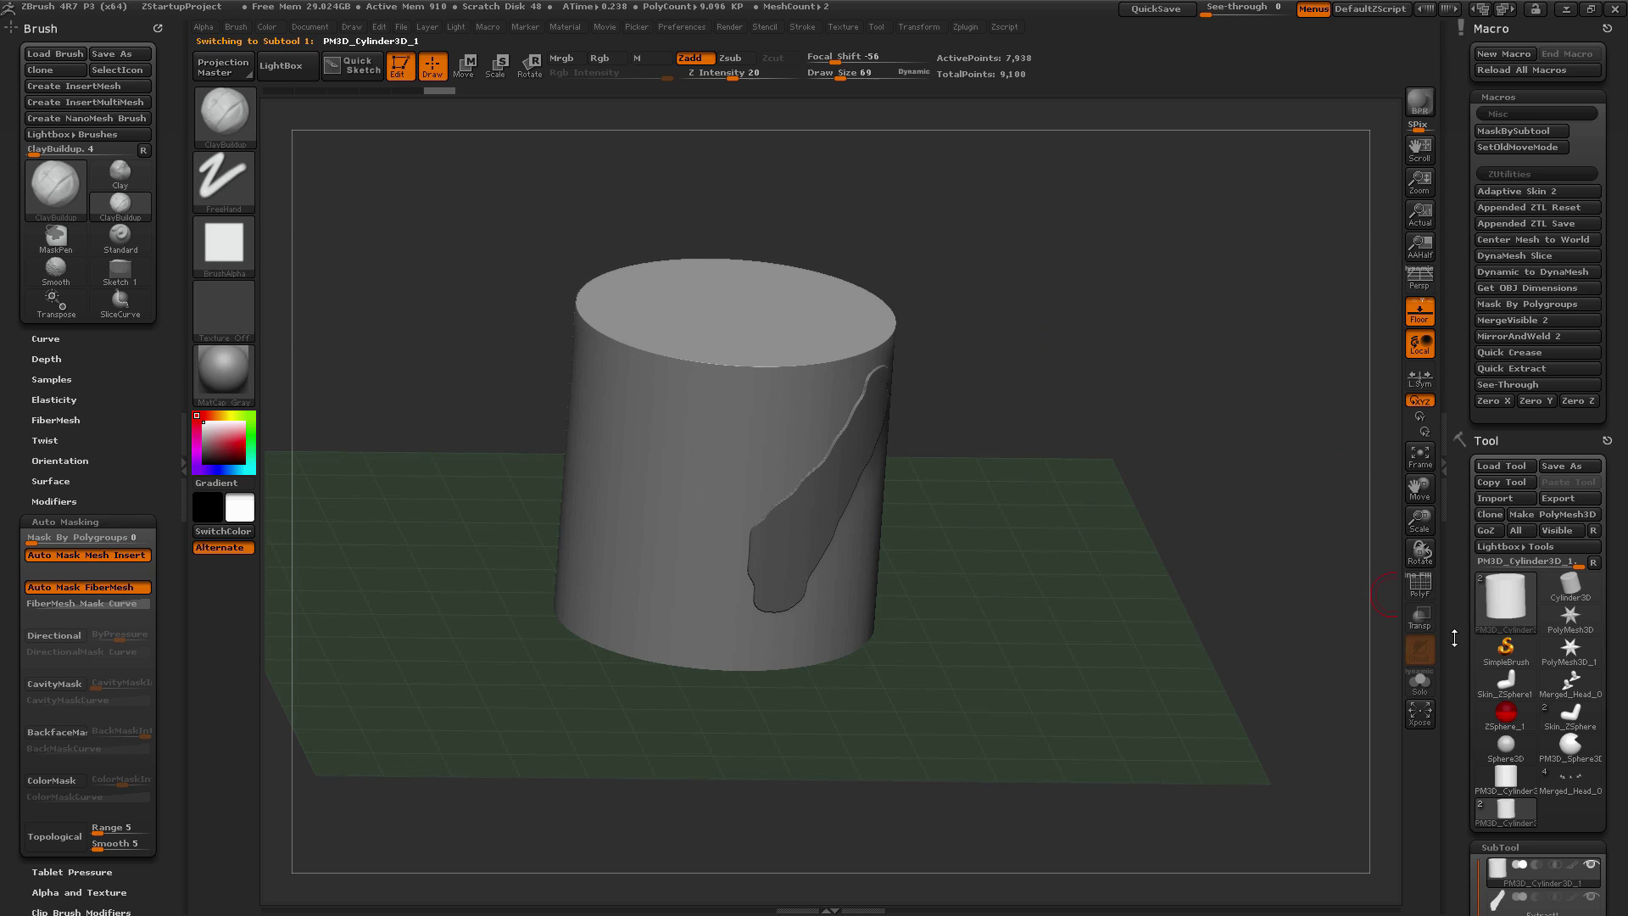
pyautogui.scroll(-4, 1514, 704)
pyautogui.moveTo(1514, 705)
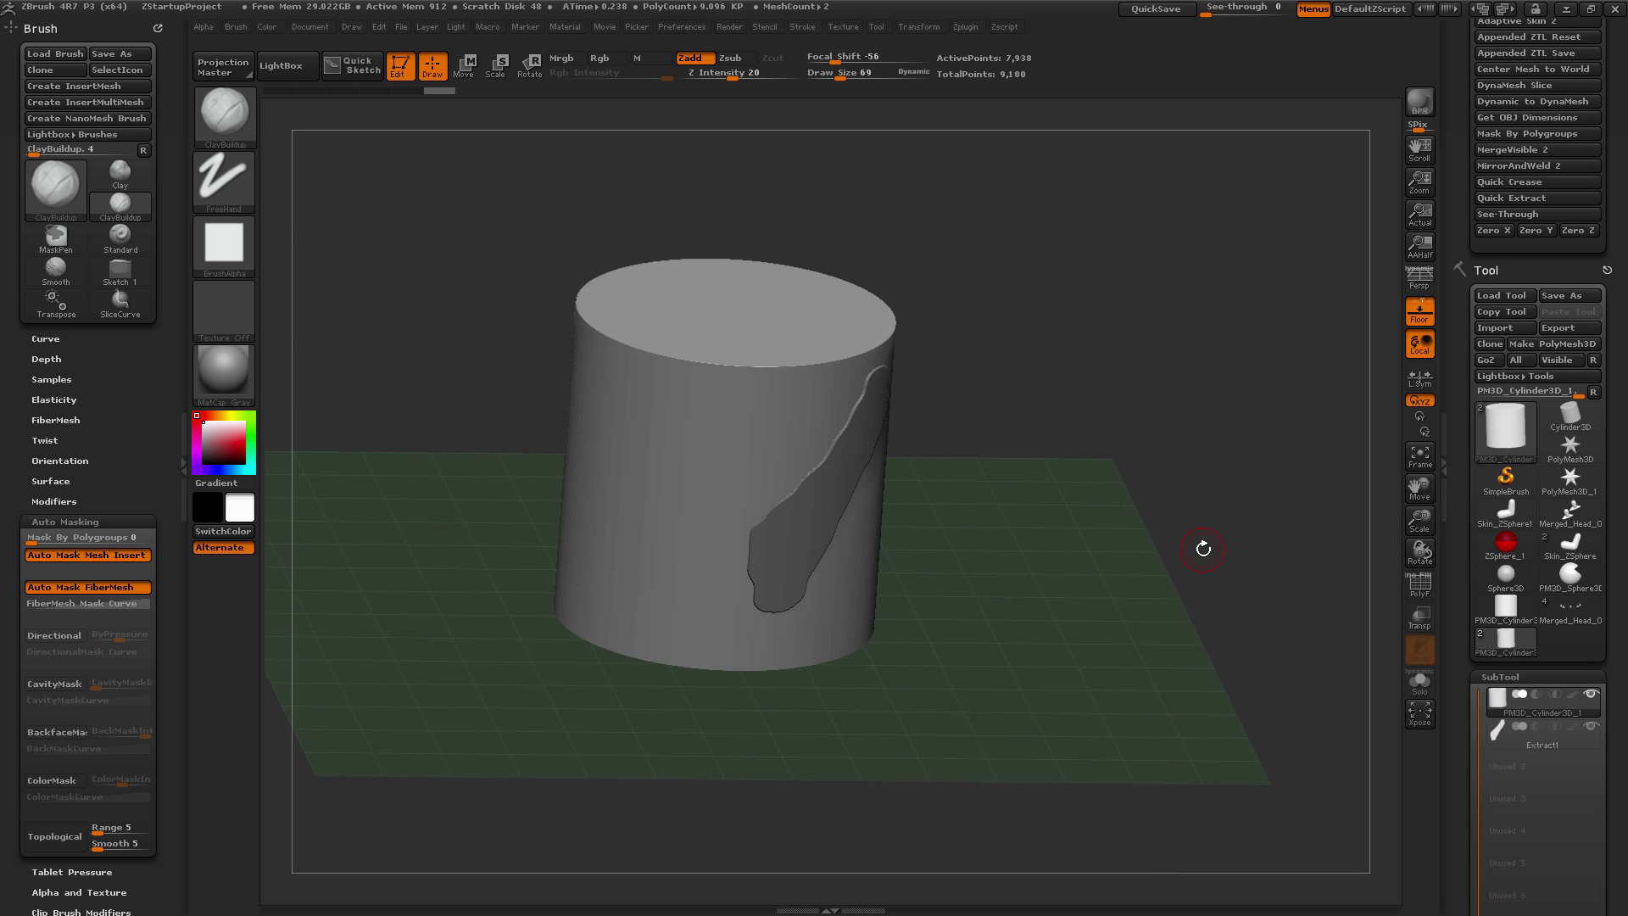
# Mask and Quick Extract three separate strokes: two down the cylinder's side and one across its top rim
pyautogui.keyDown('ctrl'); pyautogui.moveTo(746, 408); pyautogui.dragTo(693, 558); pyautogui.keyUp('ctrl')
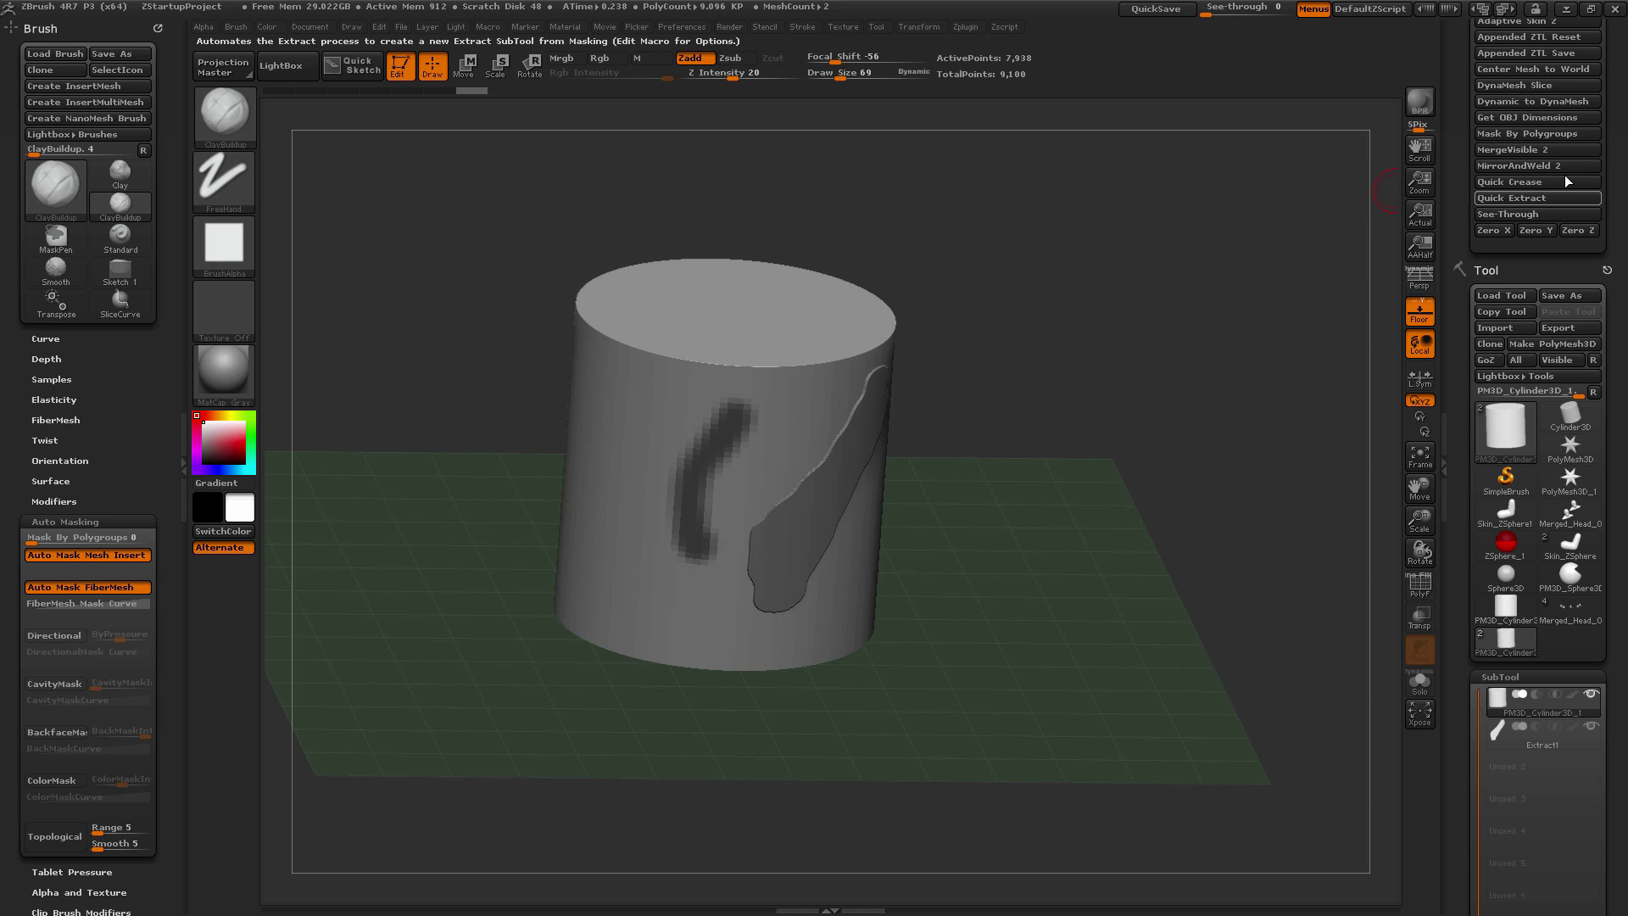
pyautogui.click(1509, 200)
pyautogui.keyDown('ctrl'); pyautogui.moveTo(676, 349); pyautogui.dragTo(607, 527); pyautogui.keyUp('ctrl')
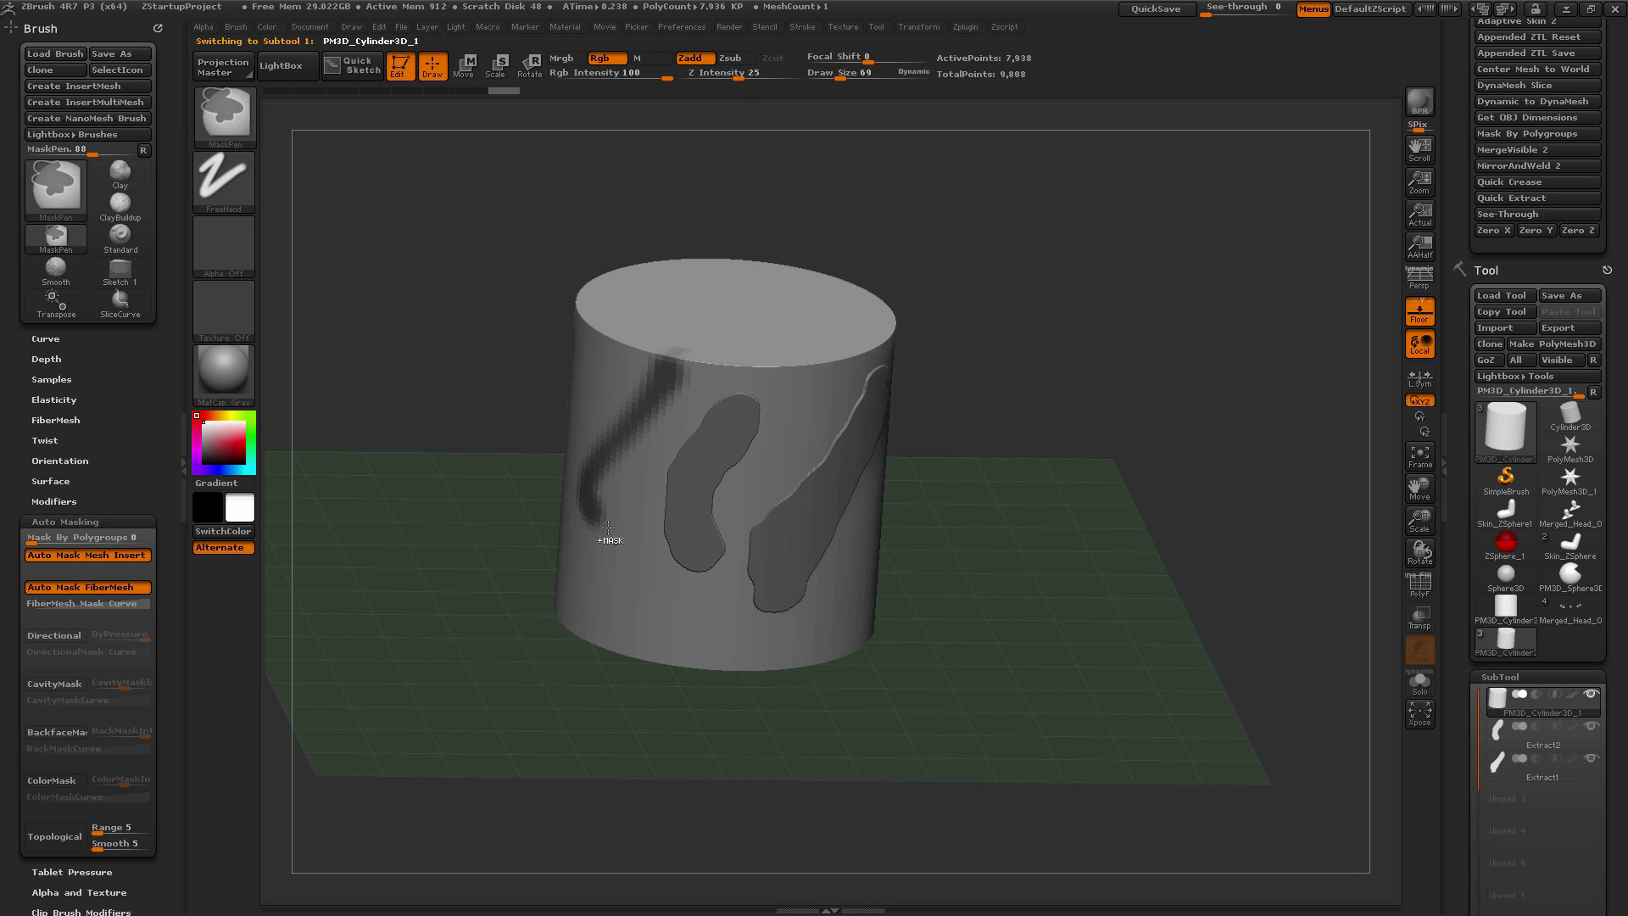
pyautogui.click(1509, 198)
pyautogui.keyDown('ctrl'); pyautogui.moveTo(742, 313); pyautogui.dragTo(820, 407); pyautogui.keyUp('ctrl')
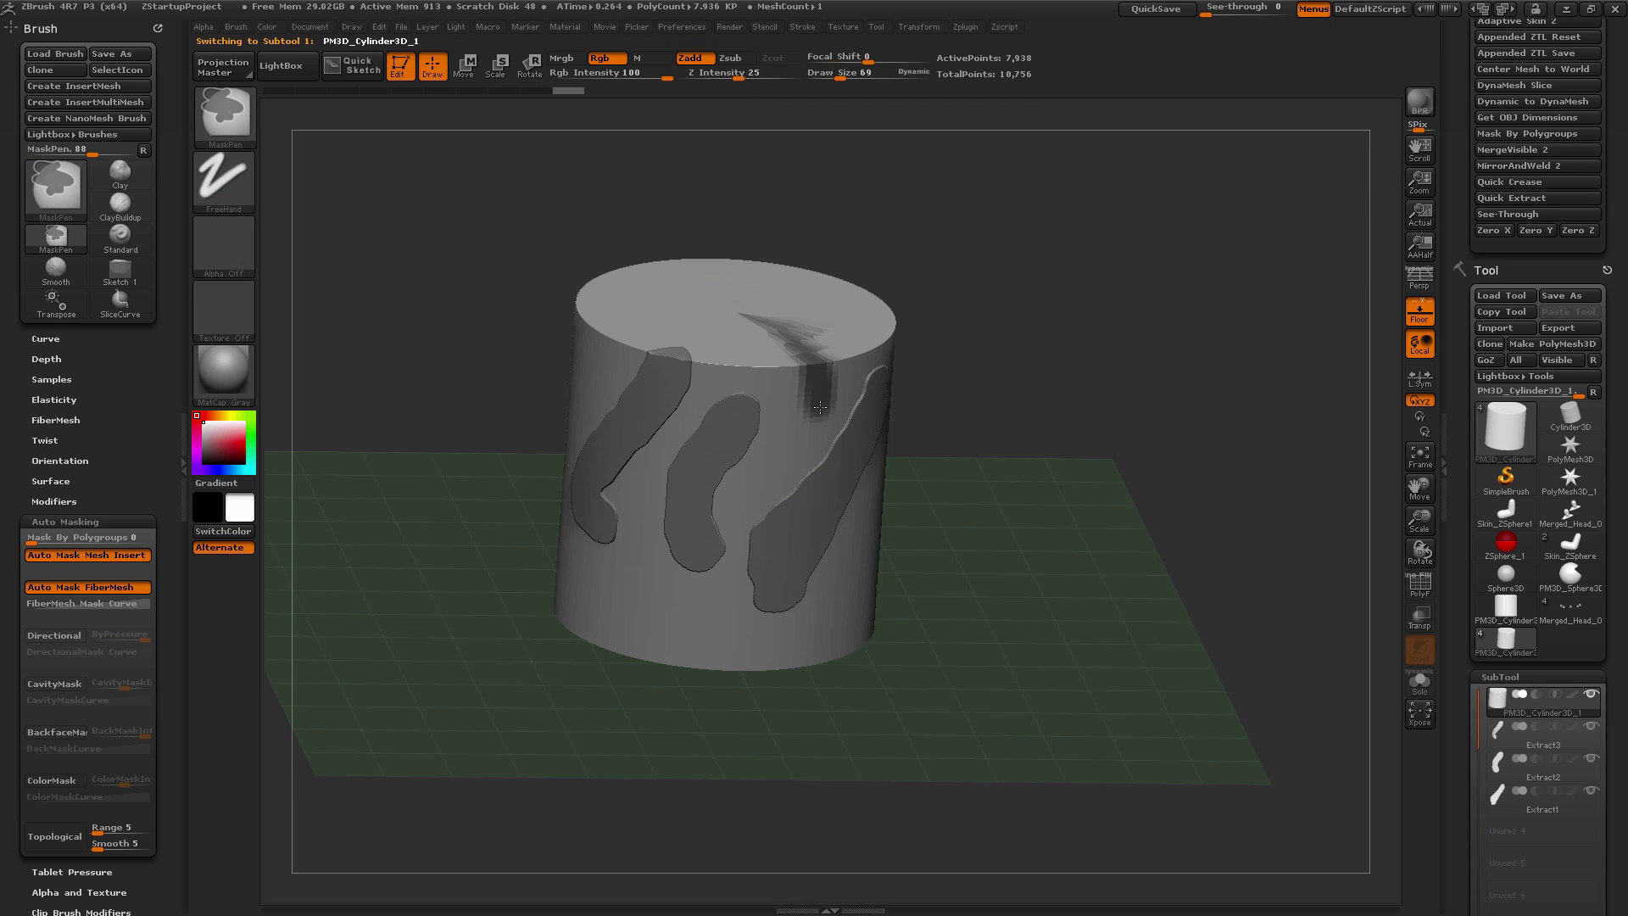
pyautogui.click(1509, 198)
# Mask strokes on two more areas of the cylinder's side and turn each into a subtool with the Quick Extract macro
pyautogui.moveTo(1254, 368); pyautogui.dragTo(1211, 370)
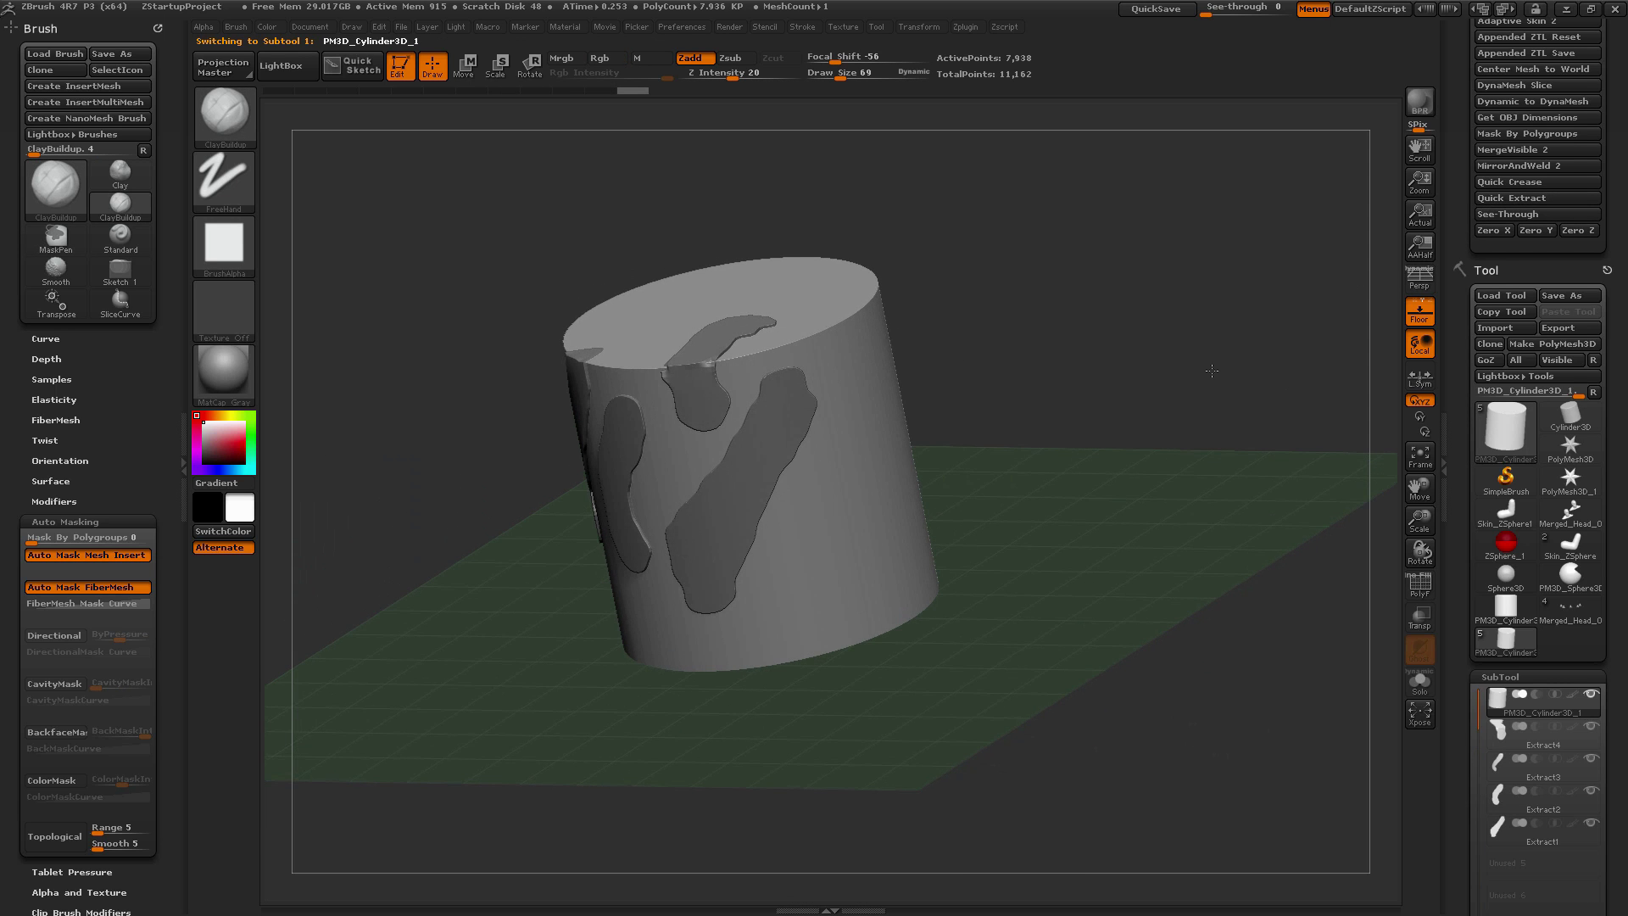
pyautogui.keyDown('ctrl'); pyautogui.moveTo(887, 437); pyautogui.dragTo(807, 583); pyautogui.keyUp('ctrl')
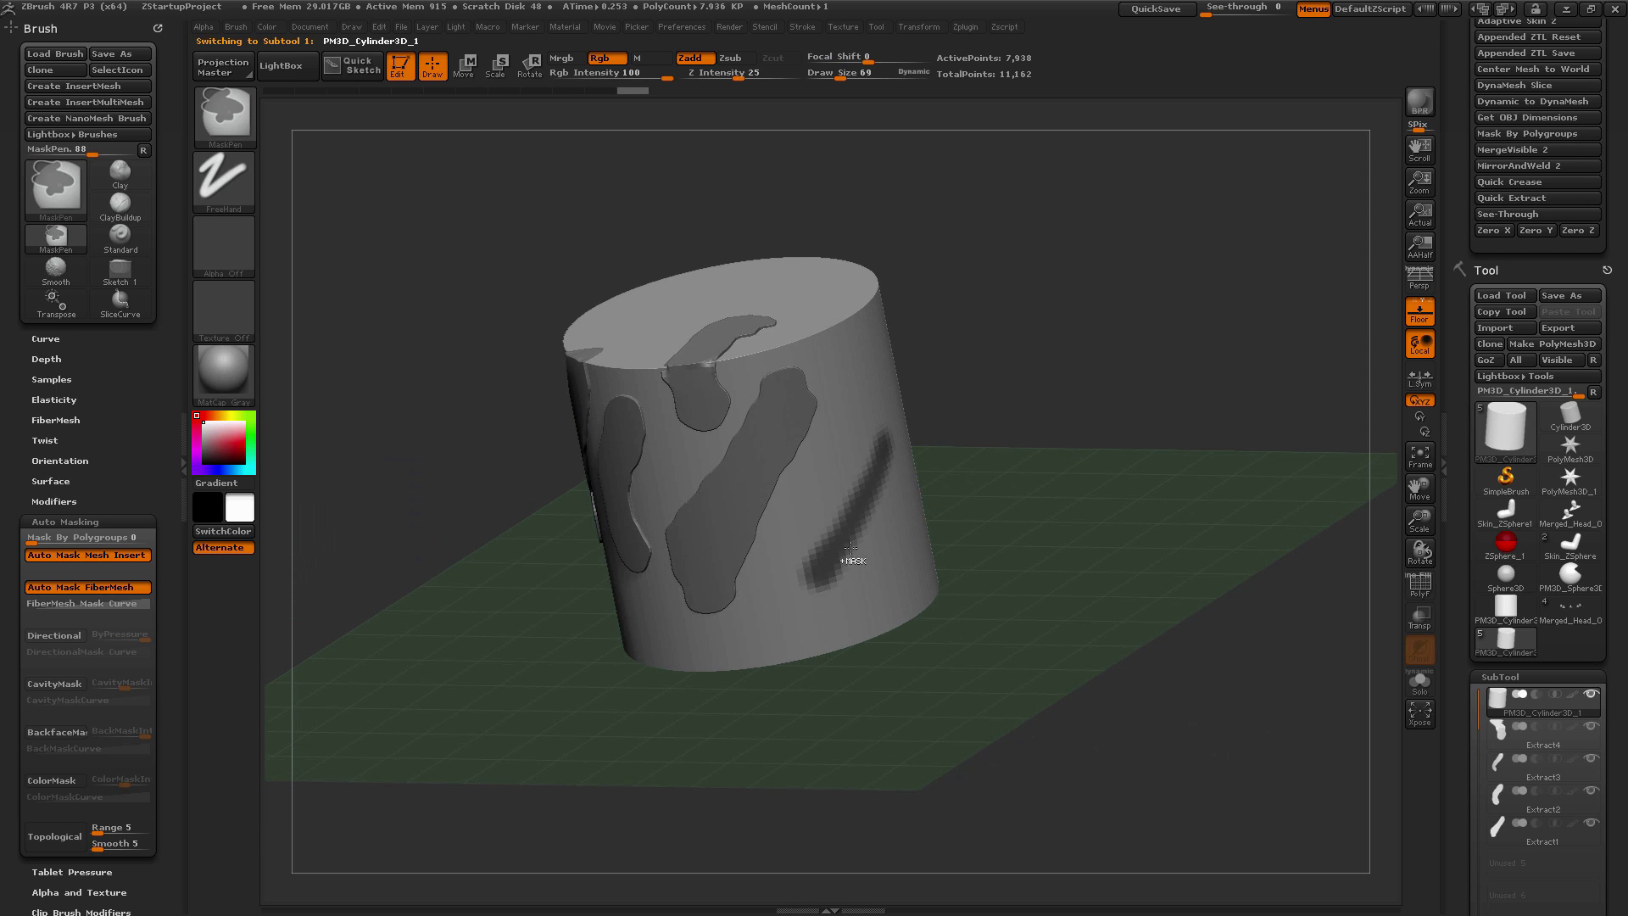
pyautogui.click(1497, 197)
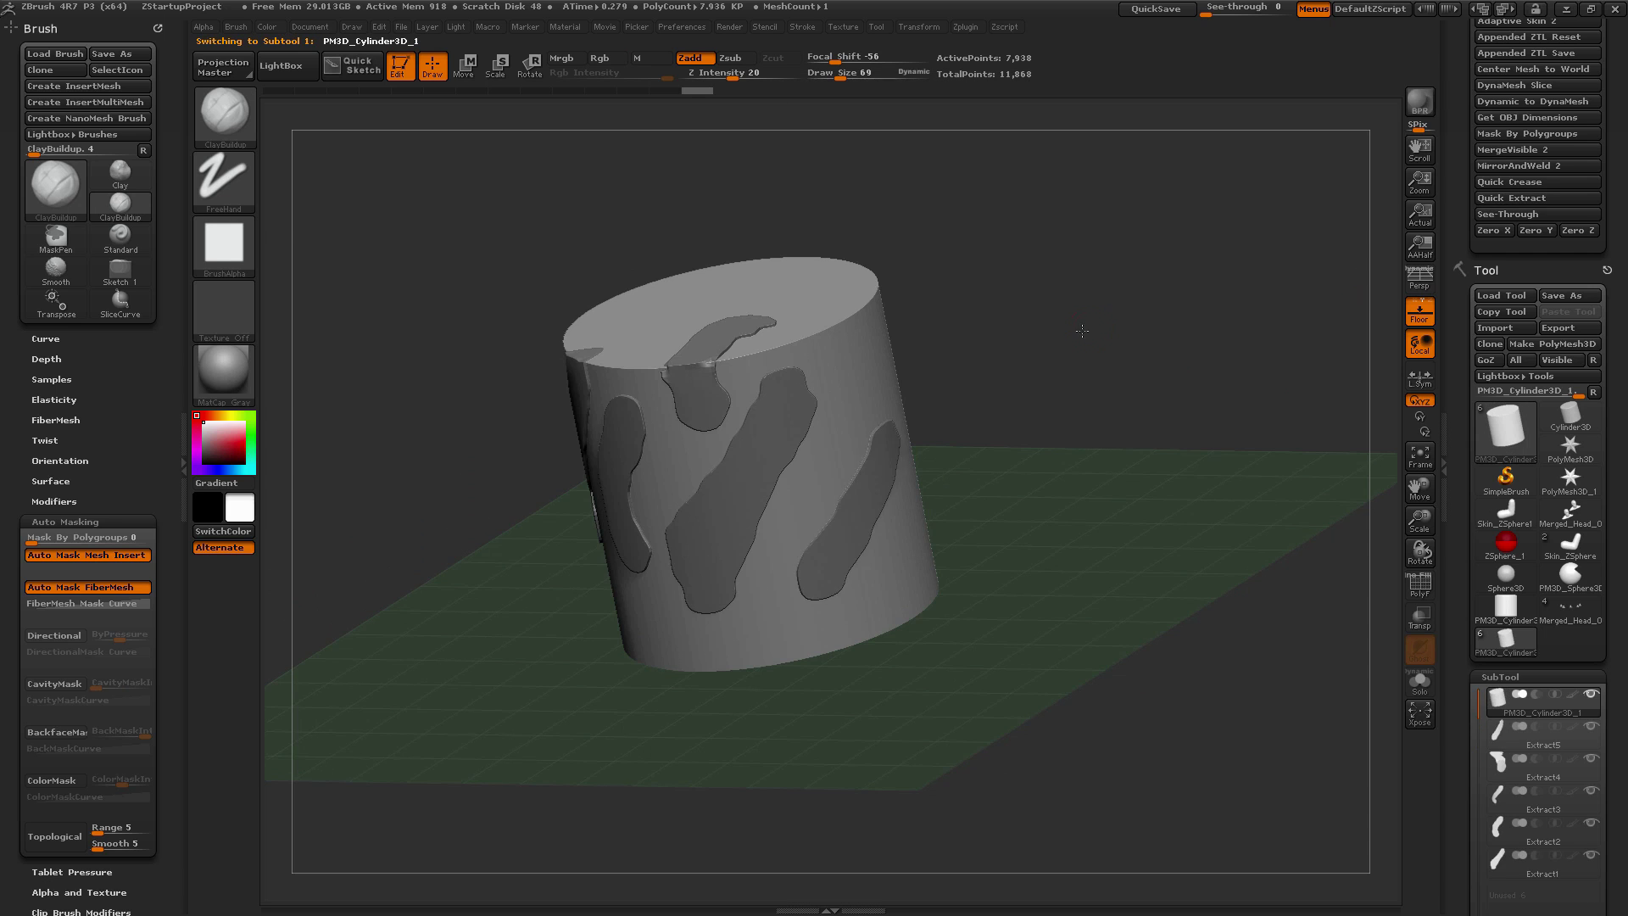
pyautogui.moveTo(1075, 339)
pyautogui.mouseDown()
pyautogui.moveTo(941, 362)
pyautogui.moveTo(942, 479)
pyautogui.moveTo(941, 440)
pyautogui.mouseUp()
pyautogui.moveTo(1108, 294)
pyautogui.mouseDown()
pyautogui.moveTo(1034, 309)
pyautogui.moveTo(1174, 373)
pyautogui.moveTo(1237, 428)
pyautogui.moveTo(1297, 364)
pyautogui.moveTo(1238, 413)
pyautogui.mouseUp()
pyautogui.click(1491, 205)
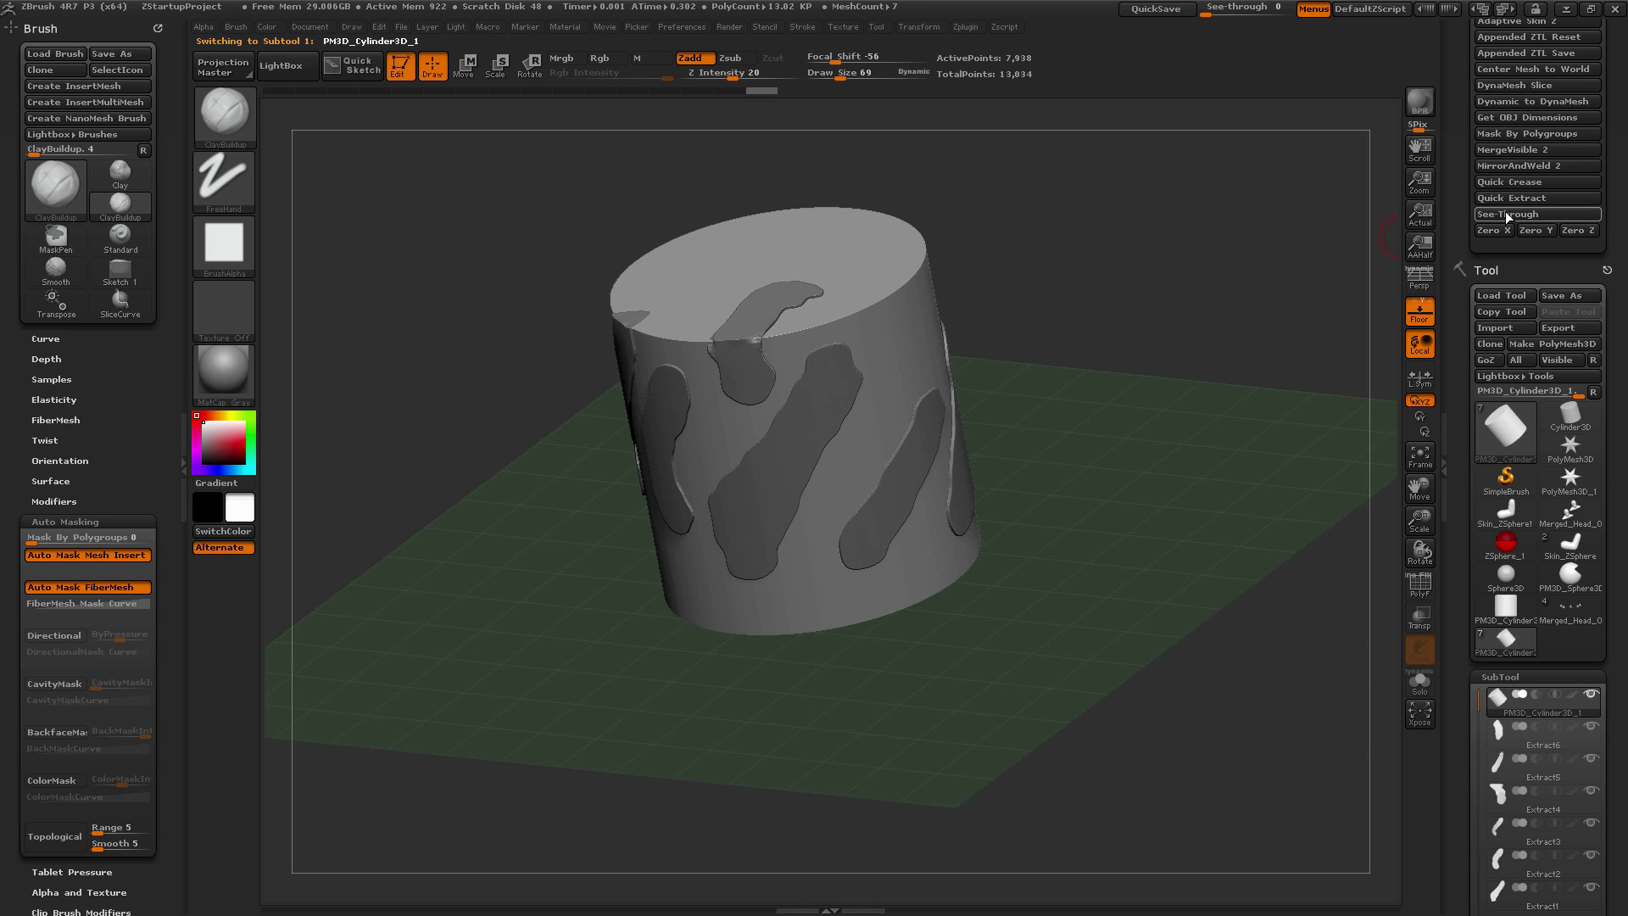
# Snap the cylinder to a straight front view and toggle the See-Through macro on and off twice
pyautogui.moveTo(1456, 178); pyautogui.dragTo(1456, 348)
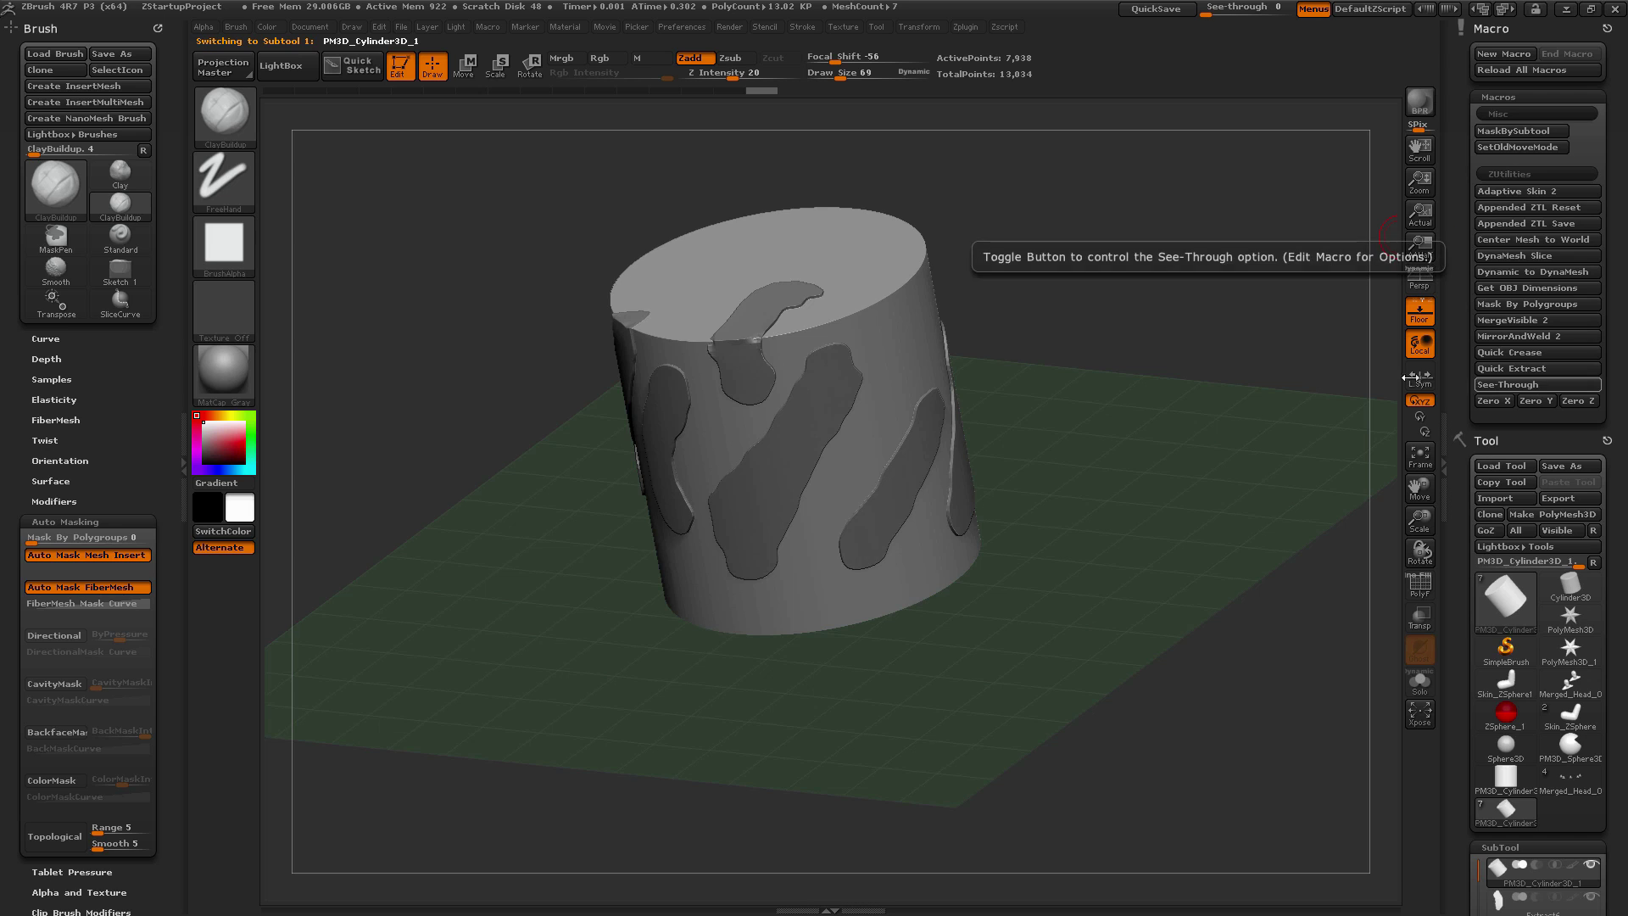
pyautogui.keyDown('shift'); pyautogui.moveTo(1314, 370); pyautogui.dragTo(1226, 445); pyautogui.keyUp('shift')
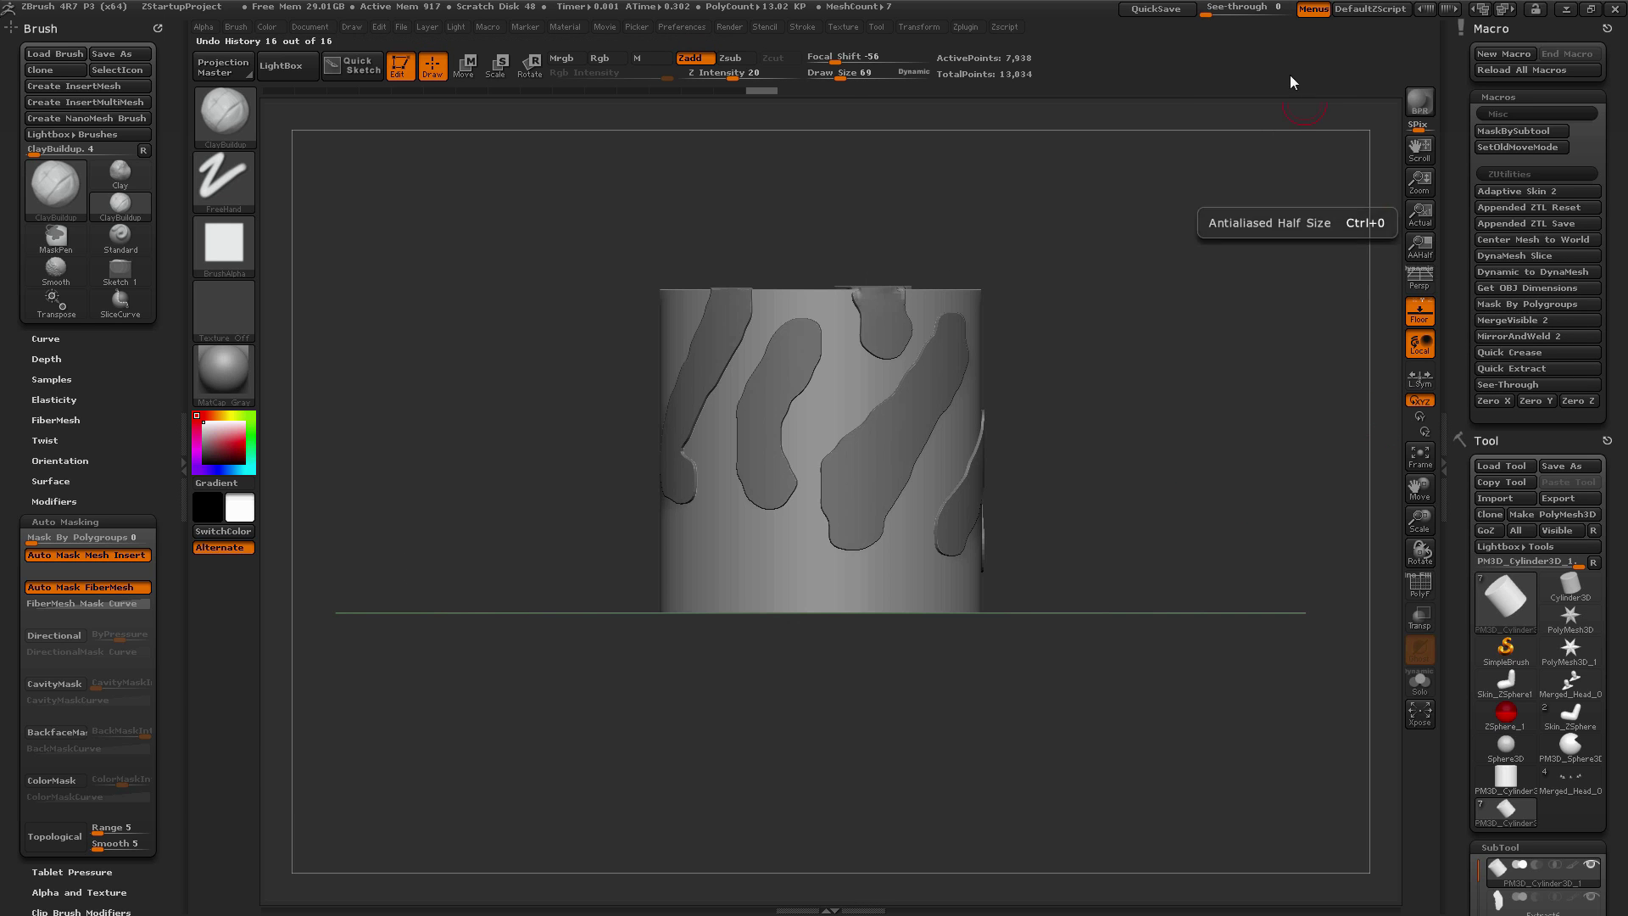
pyautogui.click(1505, 384)
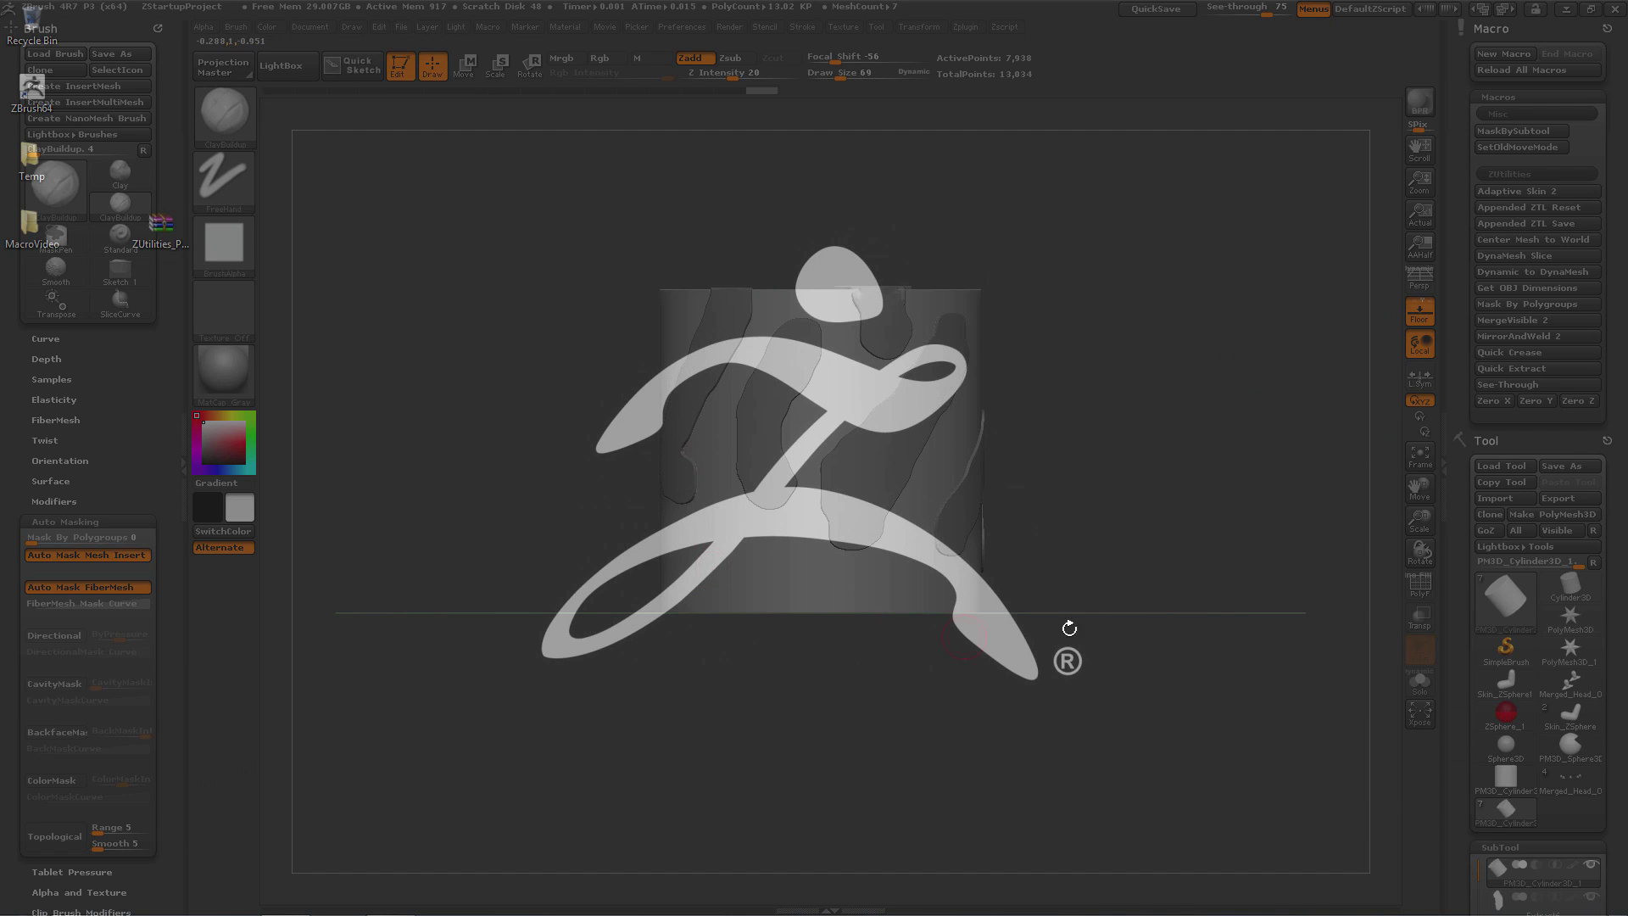
pyautogui.click(1551, 384)
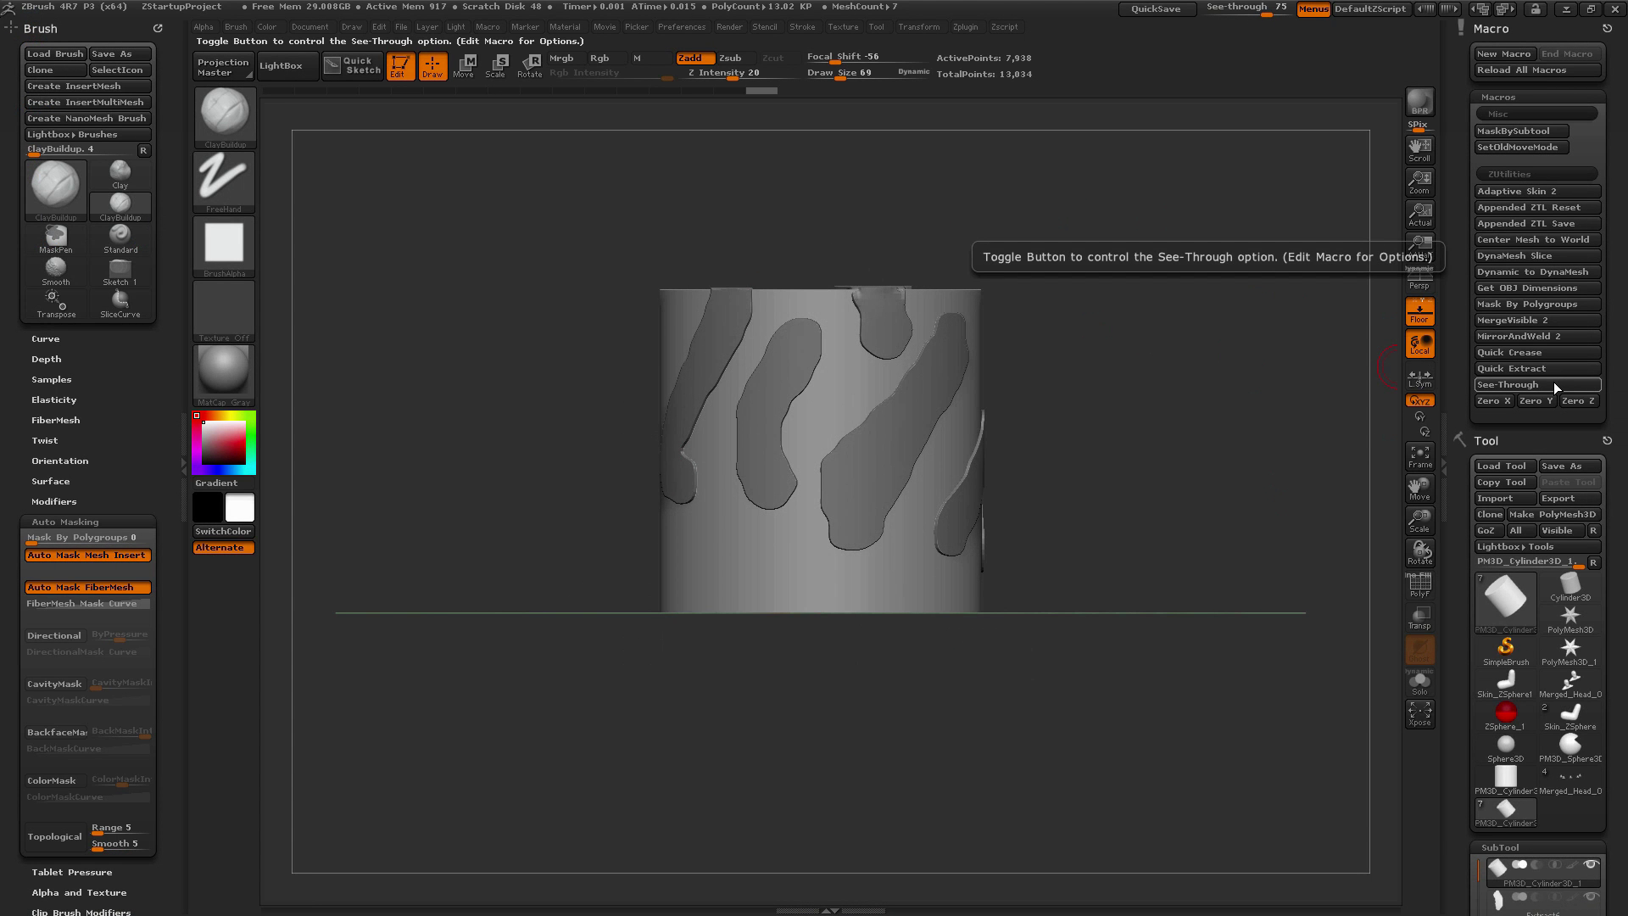
pyautogui.click(1485, 385)
pyautogui.click(1500, 385)
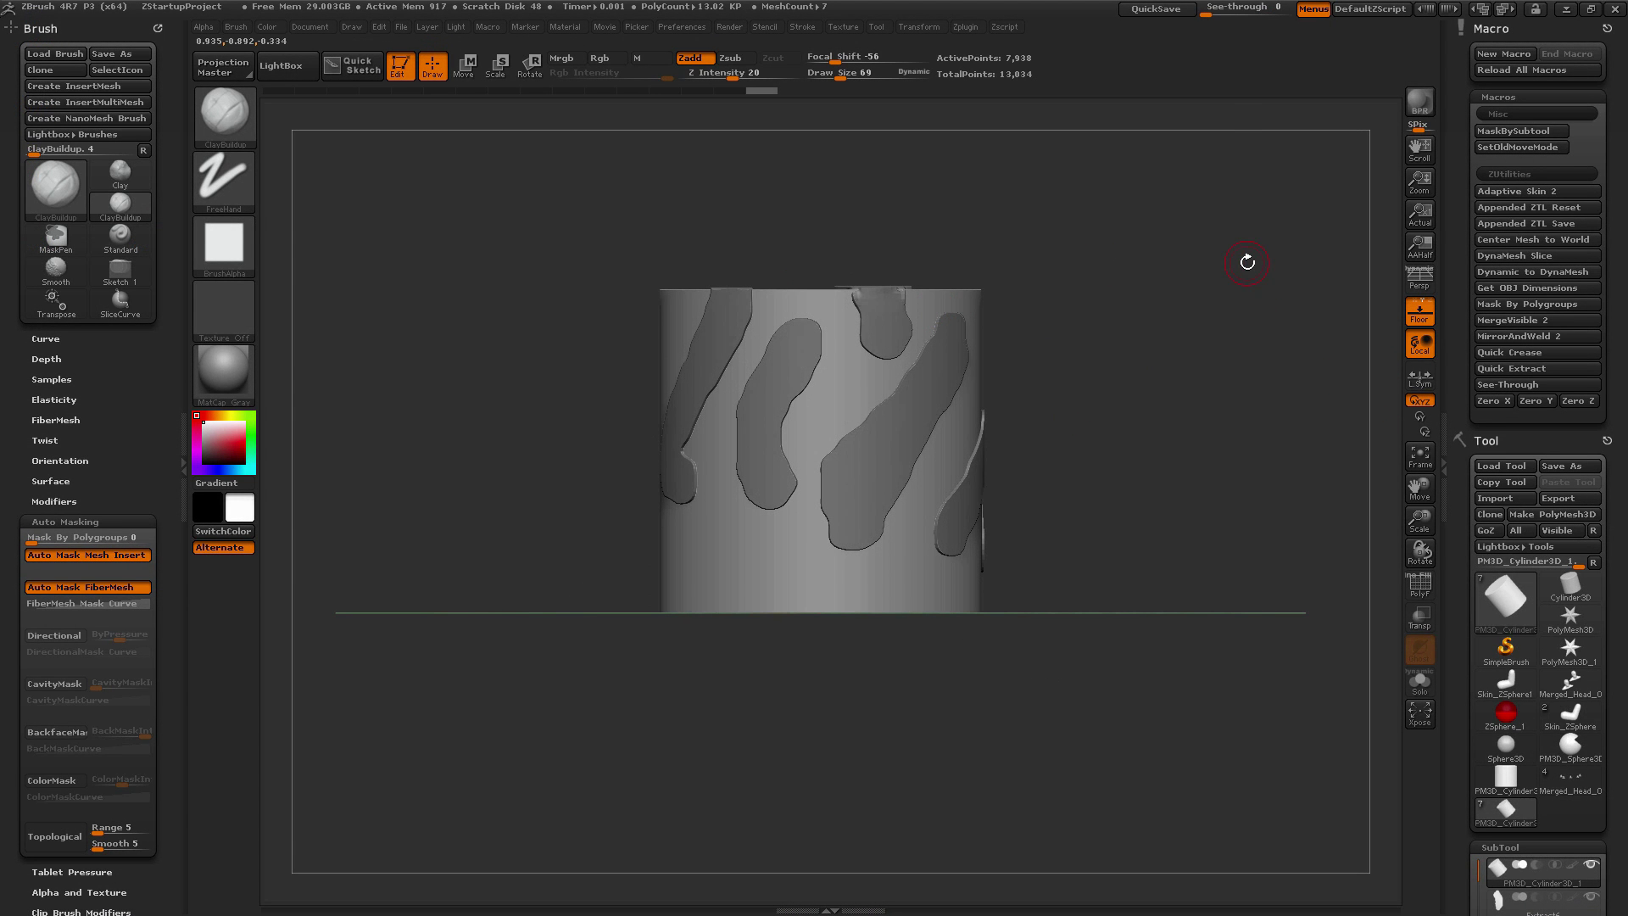
# Collapse the tray holding the Brush palette to widen the canvas around the cylinder
pyautogui.click(182, 507)
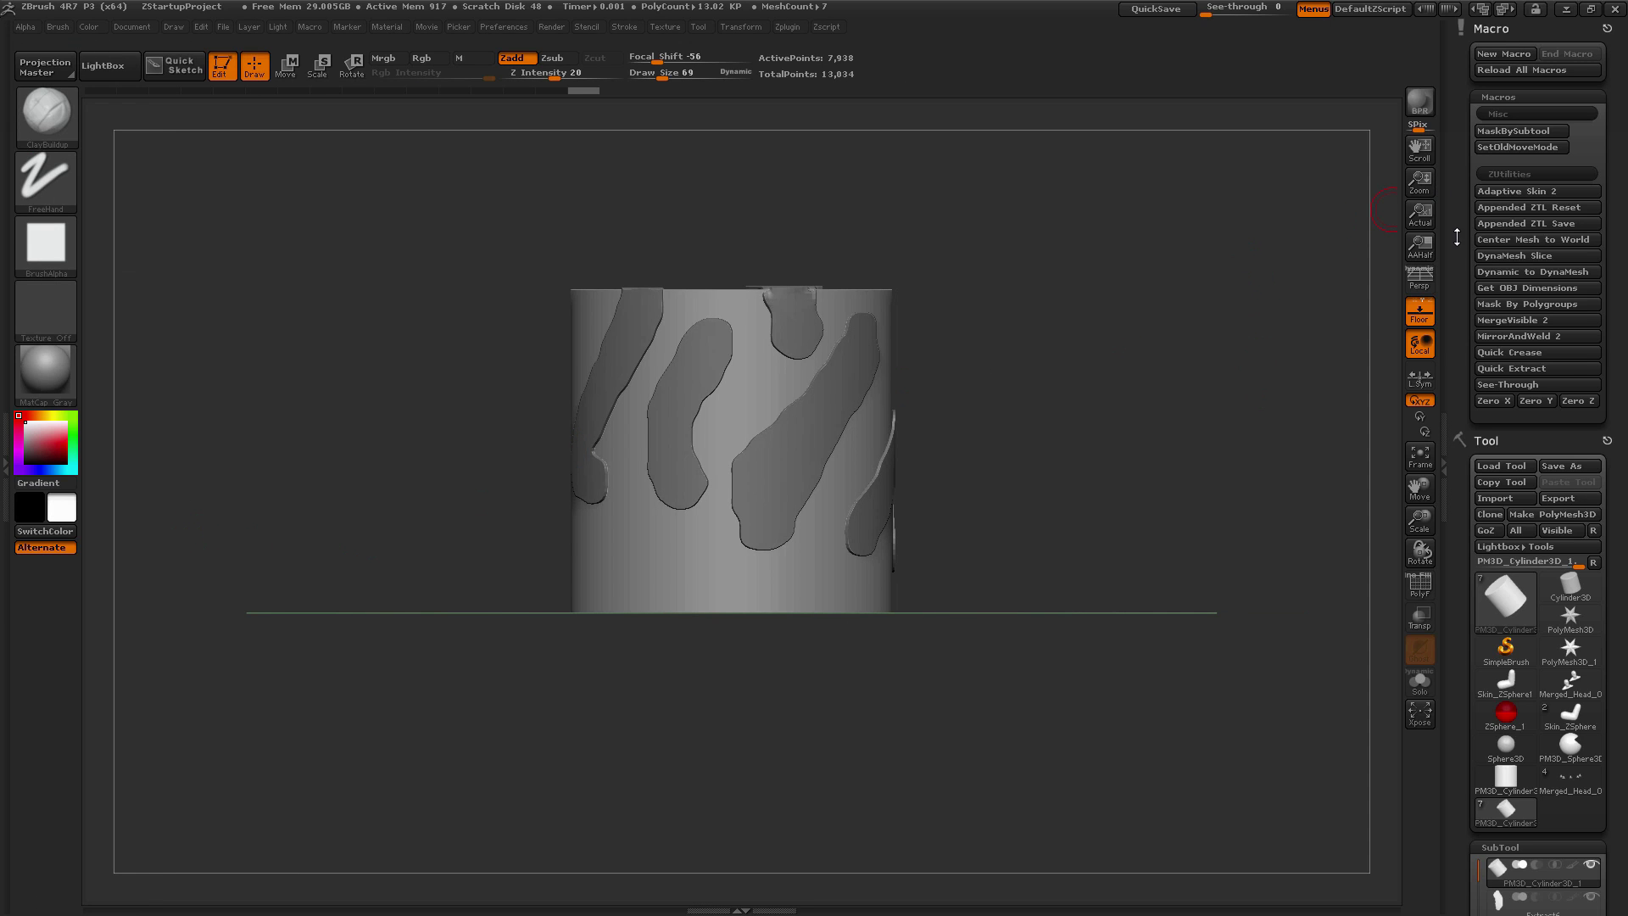
pyautogui.keyDown('alt'); pyautogui.moveTo(1213, 372); pyautogui.dragTo(1179, 345); pyautogui.keyUp('alt')
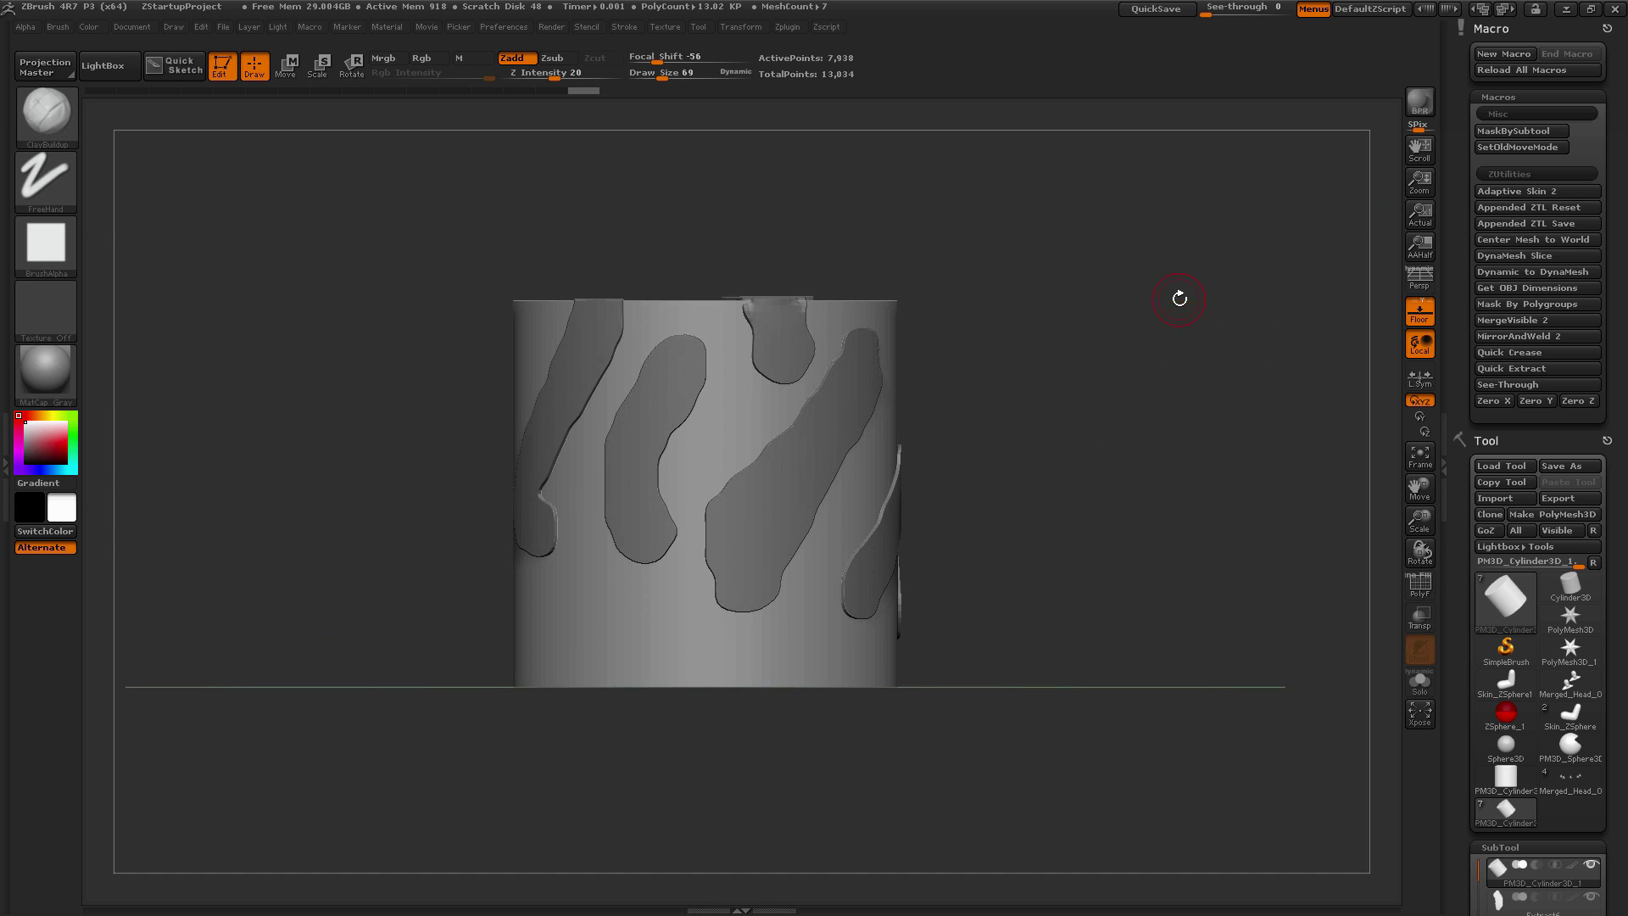
pyautogui.moveTo(1183, 280); pyautogui.dragTo(1382, 458)
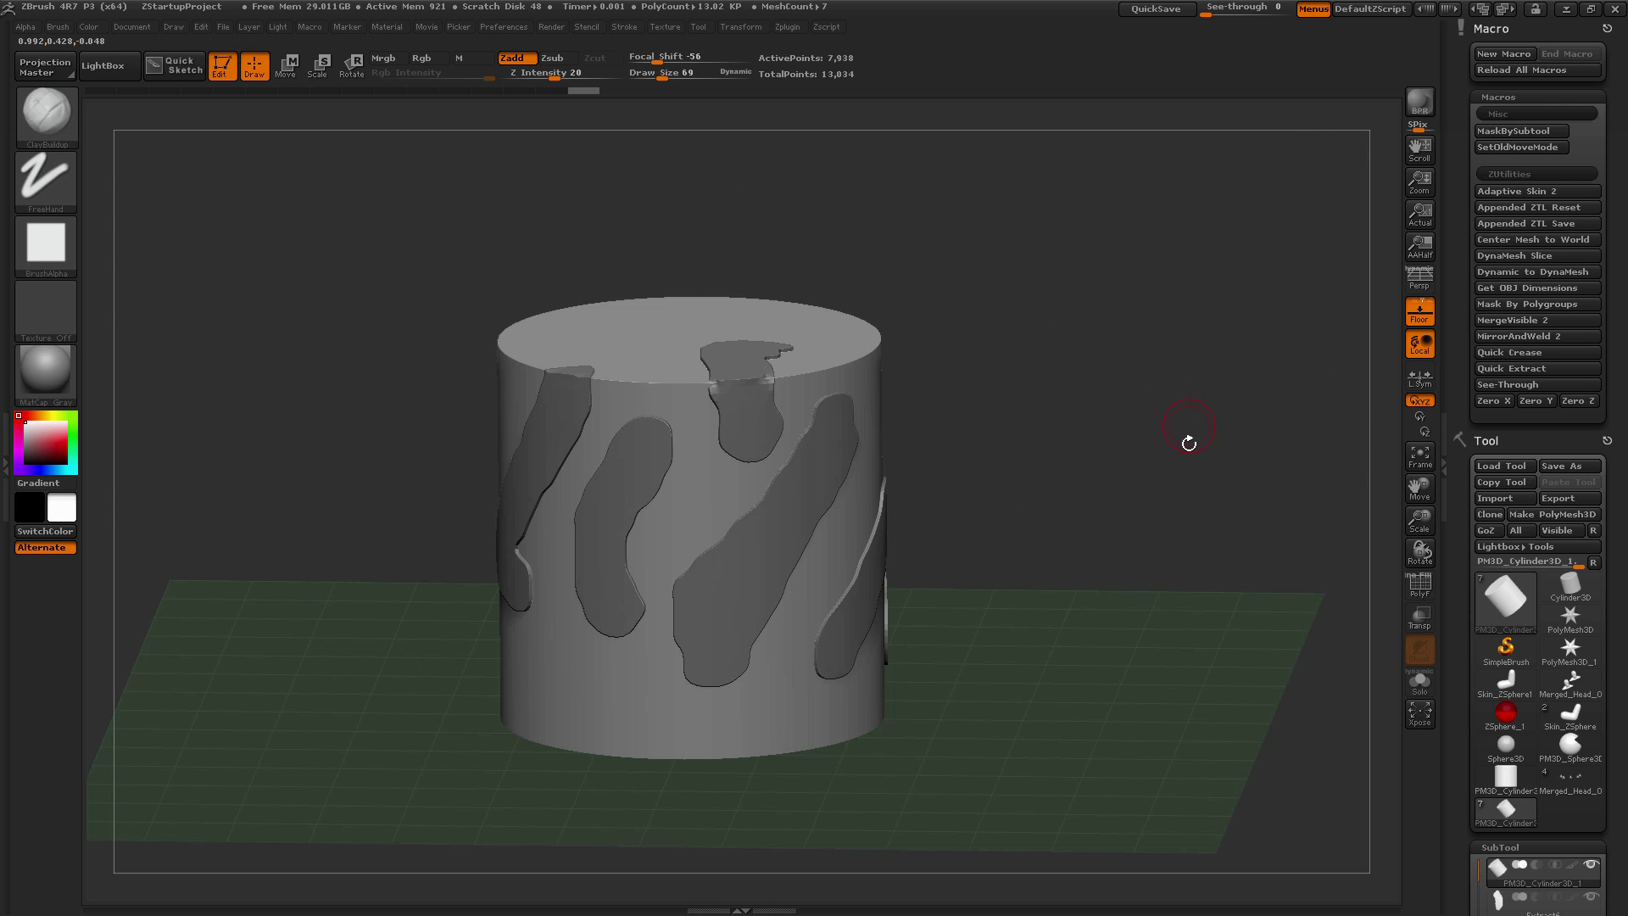
pyautogui.moveTo(1148, 456)
pyautogui.mouseDown()
pyautogui.moveTo(1143, 477)
pyautogui.moveTo(1130, 469)
pyautogui.moveTo(1143, 432)
pyautogui.mouseUp()
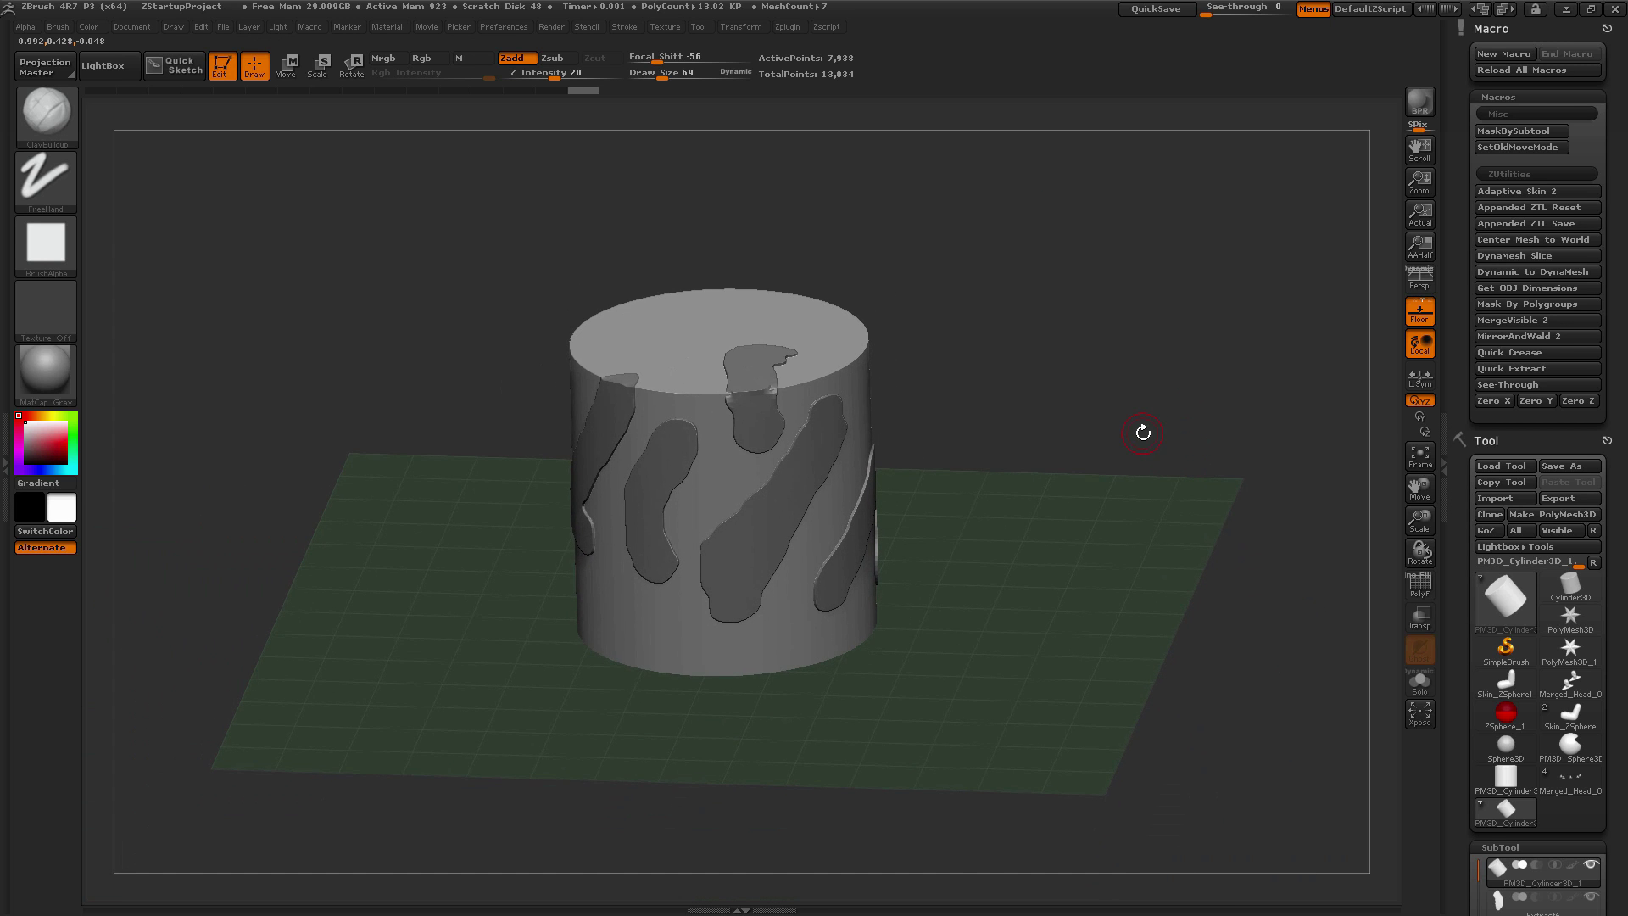